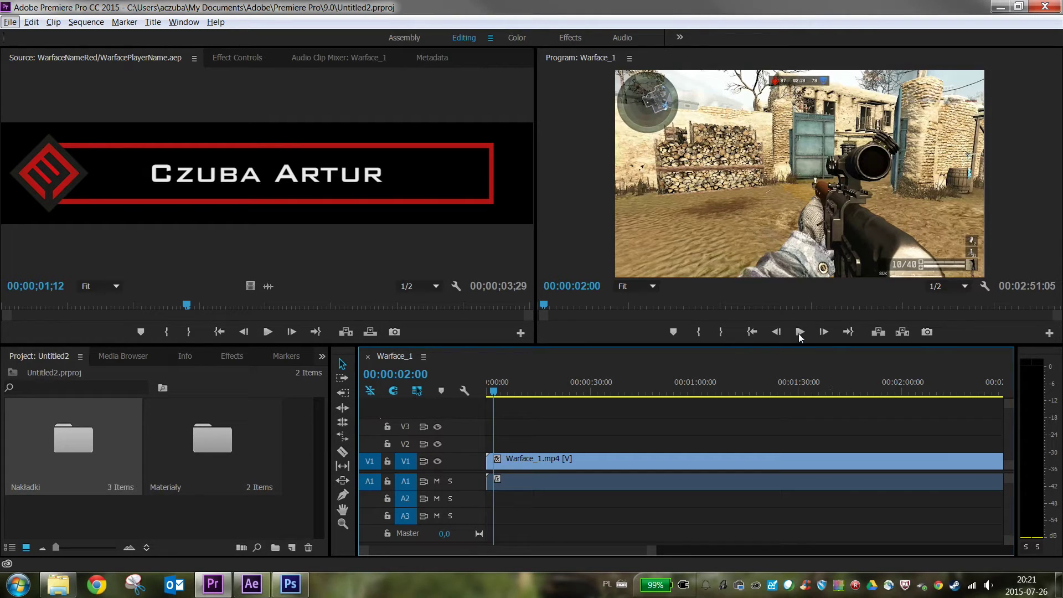
Play back the gameplay sequence to check the name lower third, then switch to After Effects
left_click(799, 332)
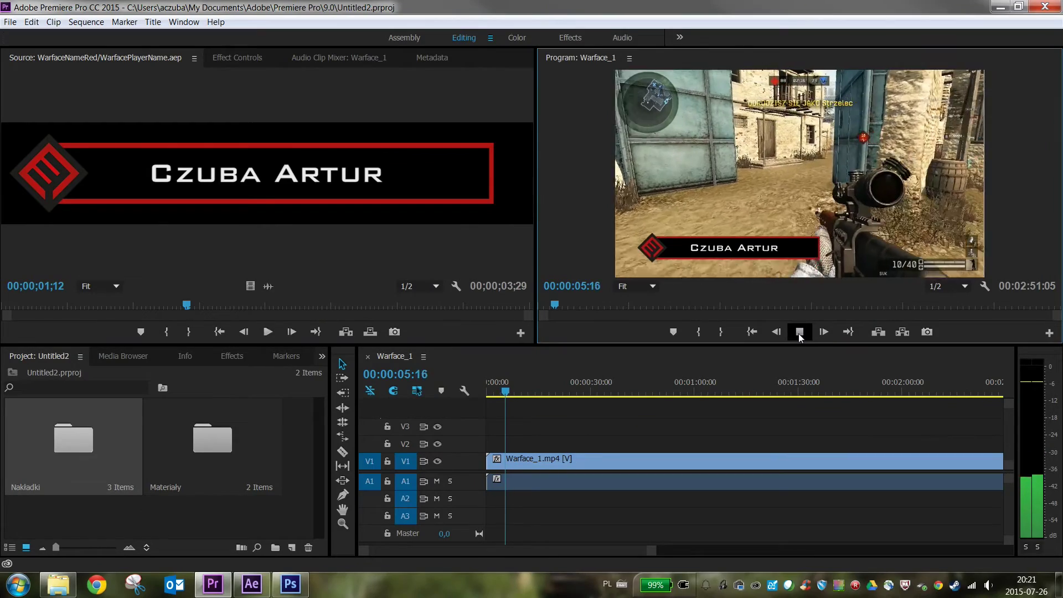
left_click(799, 332)
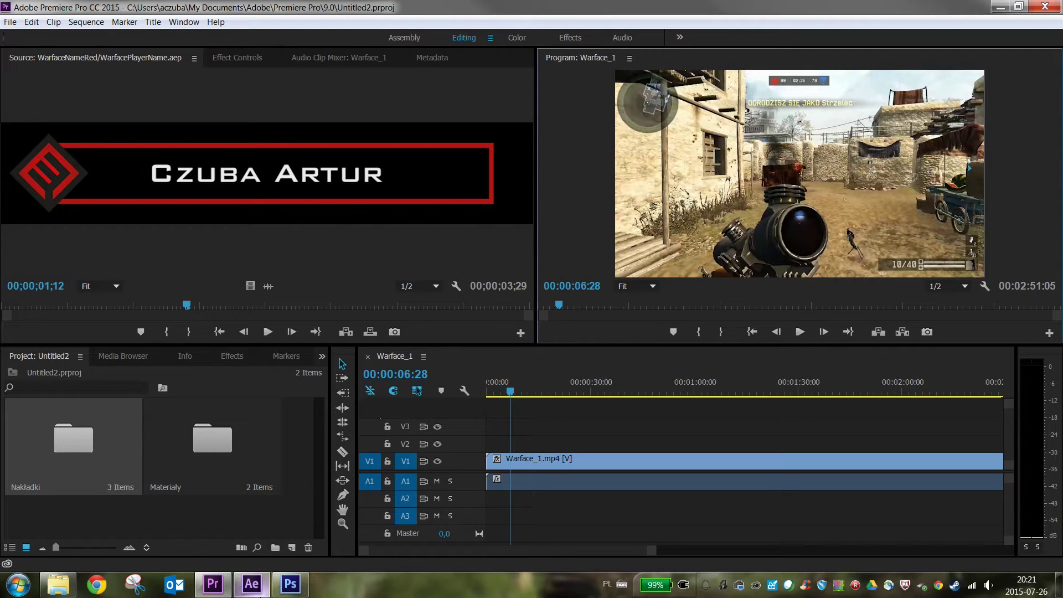
left_click(263, 586)
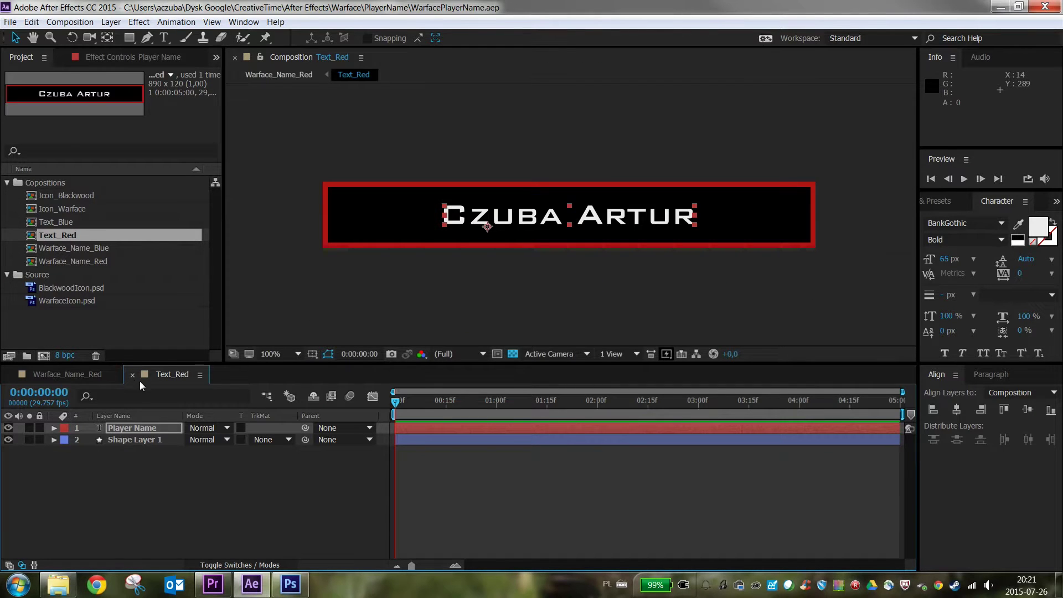
Close the Text_Red timeline, preview the Warface_Name_Red animation, and open Warface_Name_Blue
left_click(133, 376)
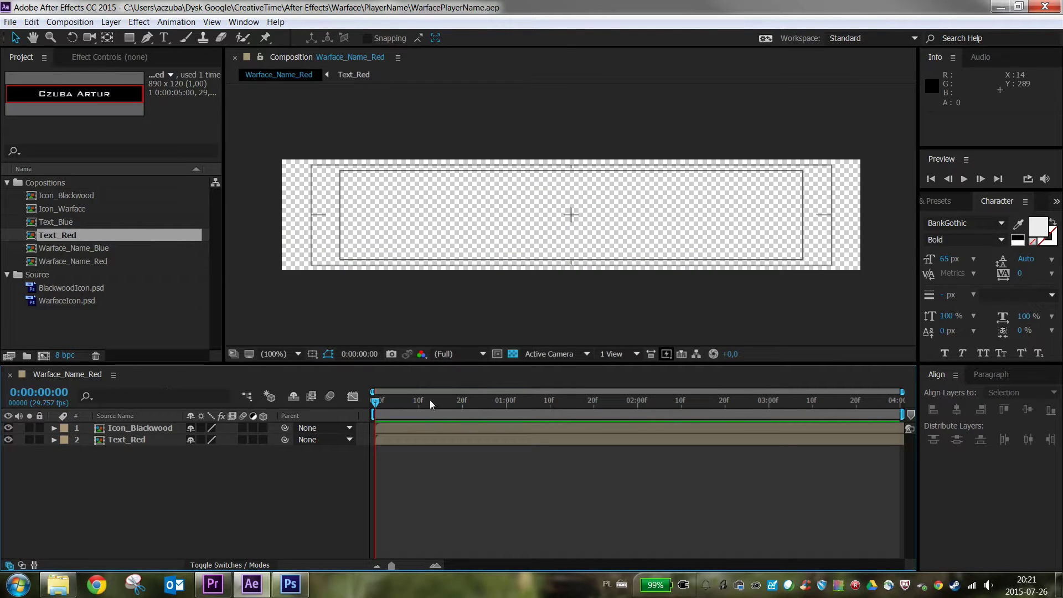
left_click(65, 253)
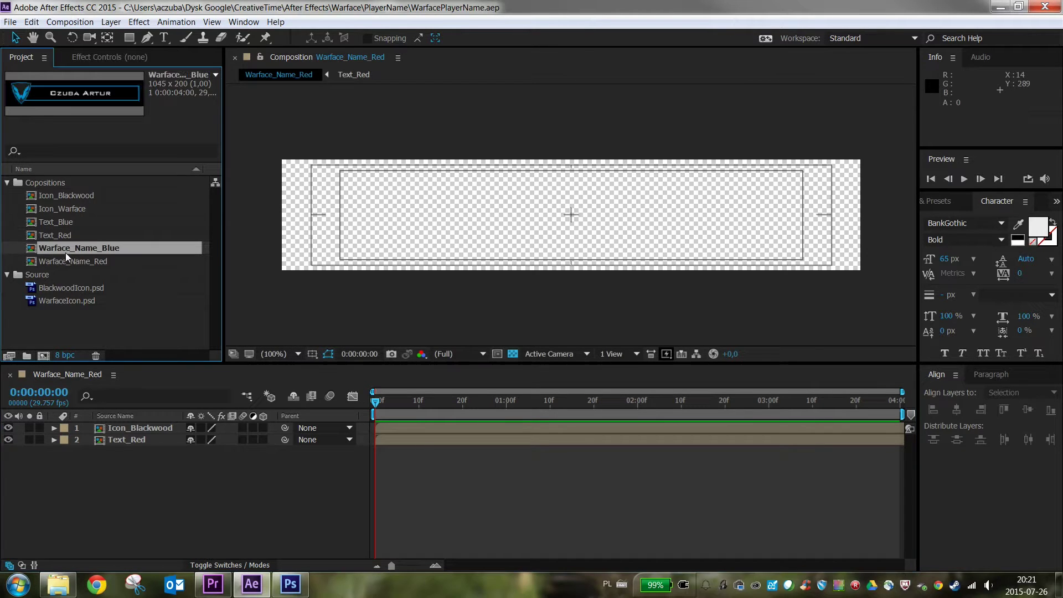
double_click(65, 252)
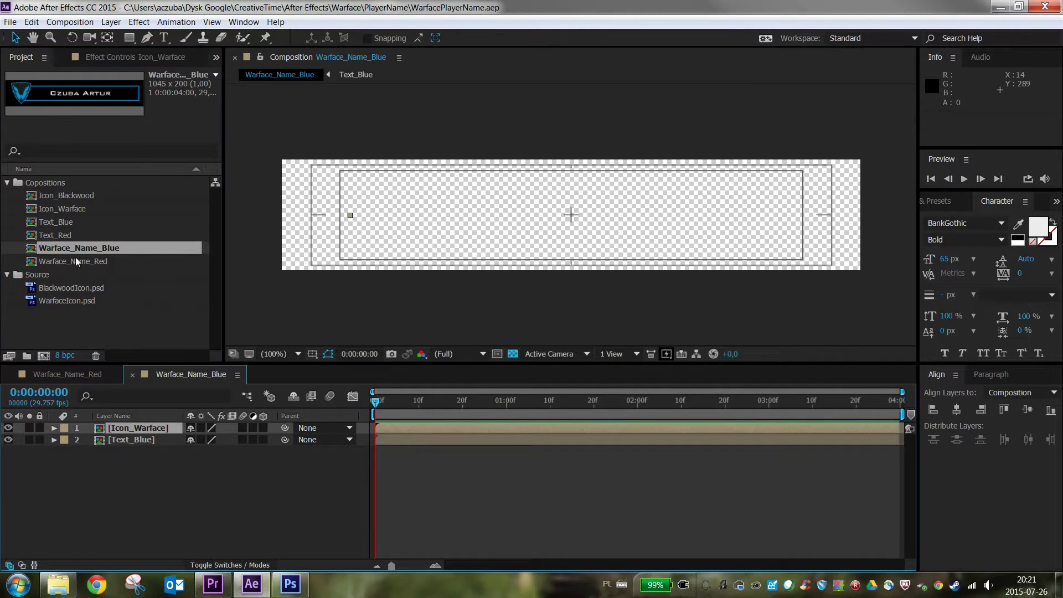
left_click(69, 373)
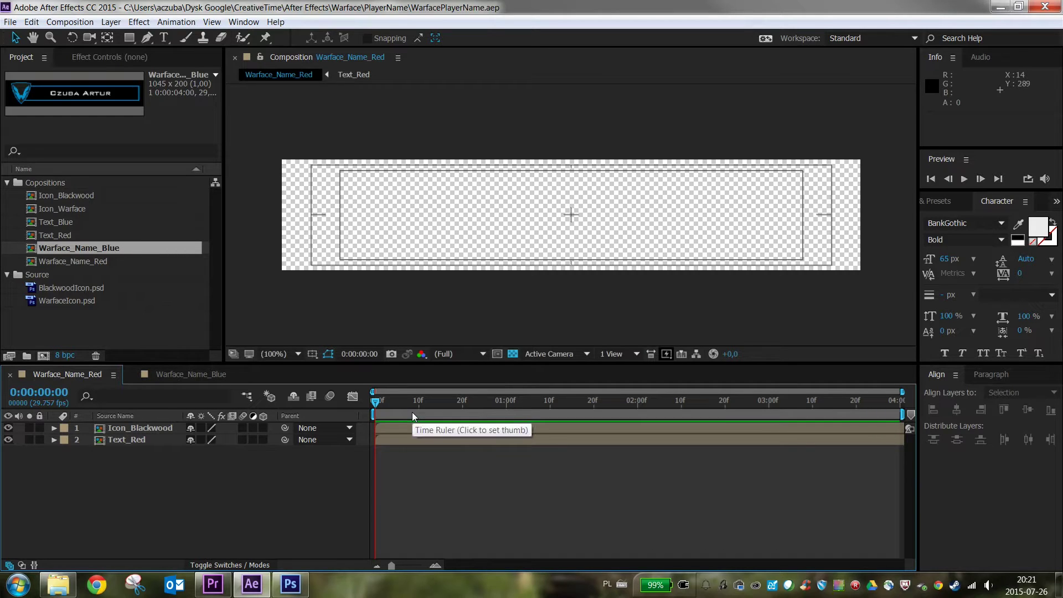
key("space")
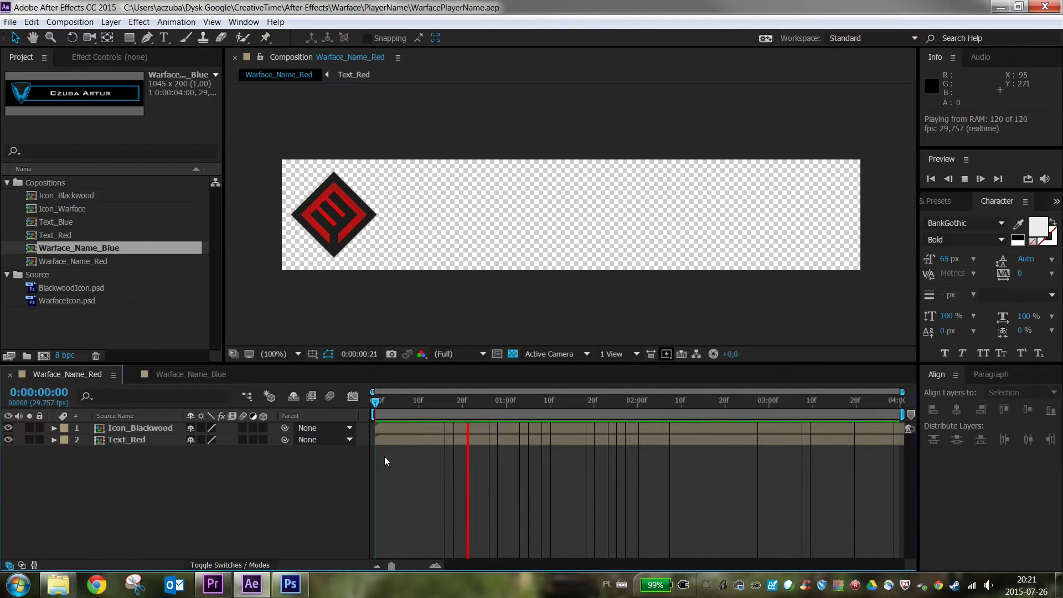
key("space")
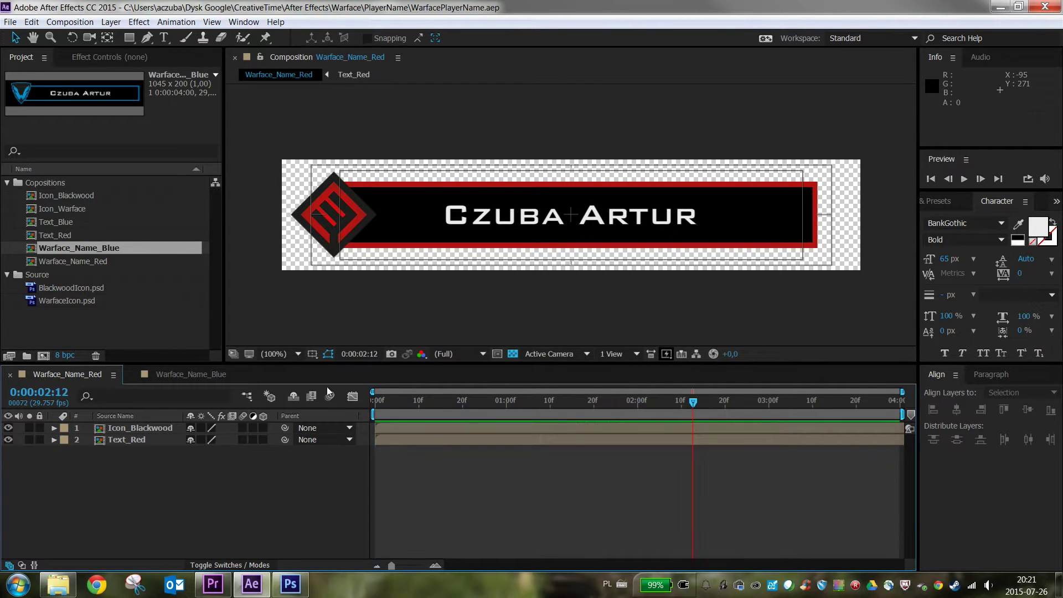
double_click(67, 245)
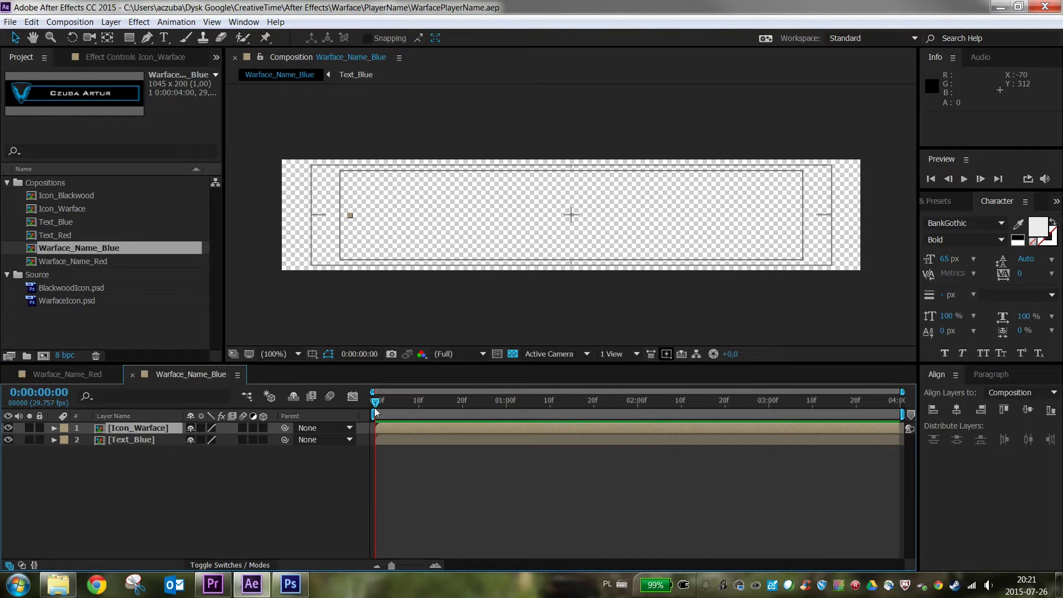
Preview the blue lower-third animation and deselect the Icon_Warface layer
key("space")
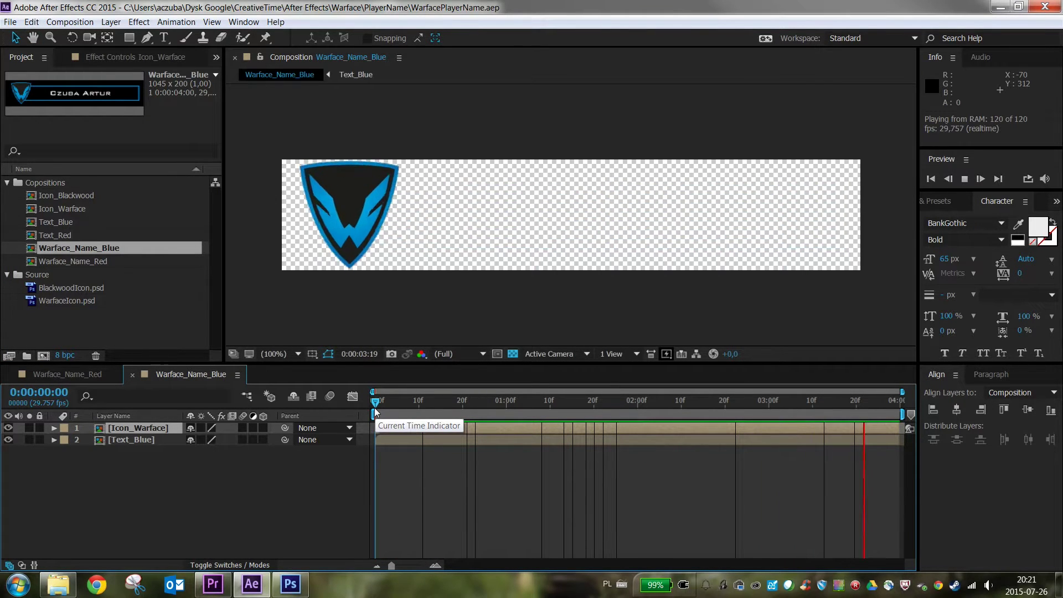
key("space")
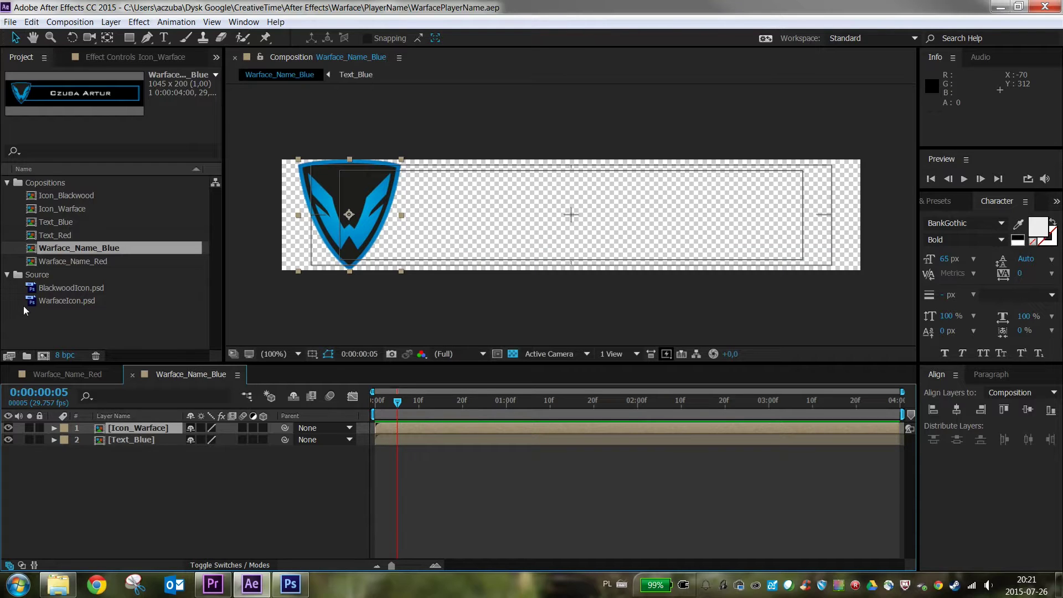
left_click(98, 460)
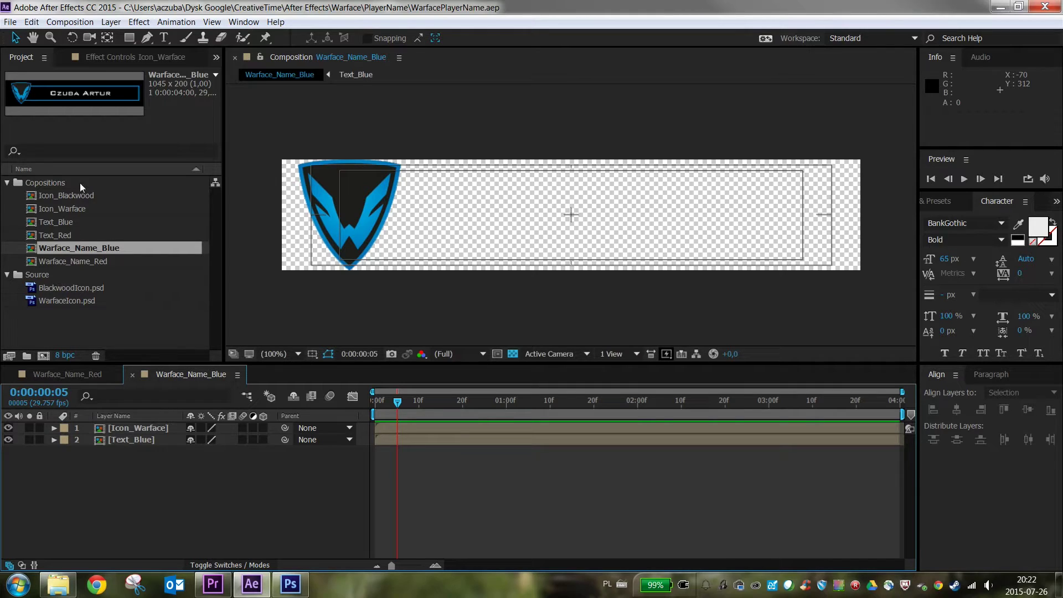
Browse the project's compositions and open Icon_Warface
left_click(75, 195)
left_click(81, 222)
left_click(75, 247)
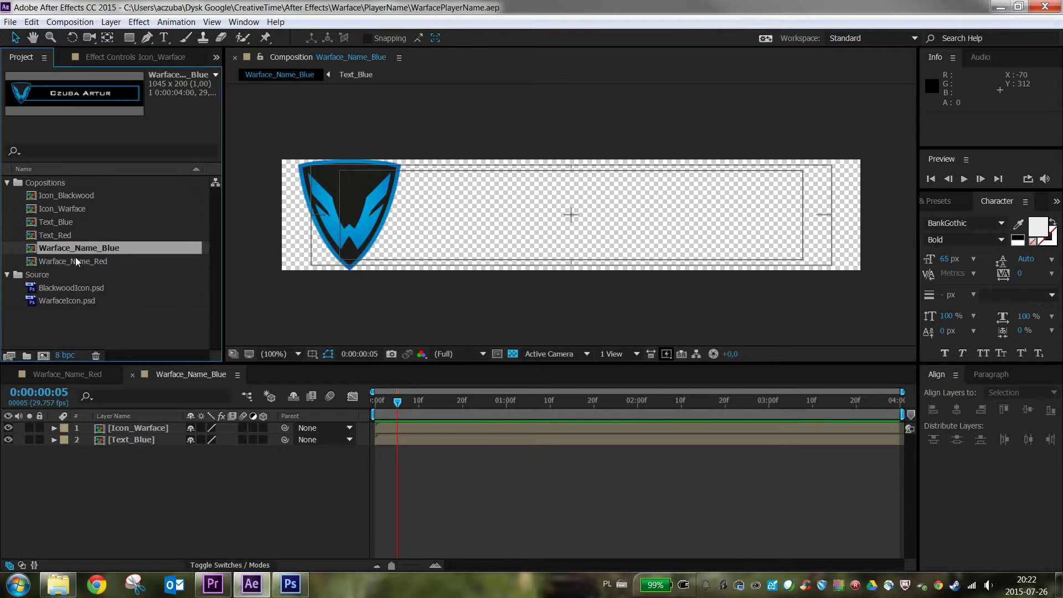
left_click(75, 260)
left_click(78, 237)
left_click(85, 223)
left_click(98, 196)
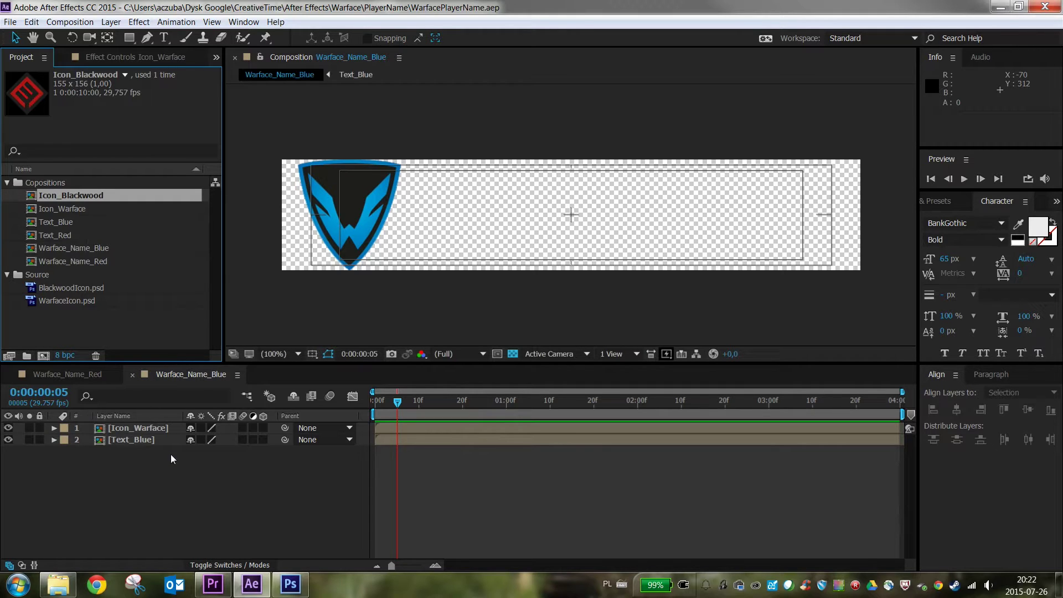
left_click(144, 465)
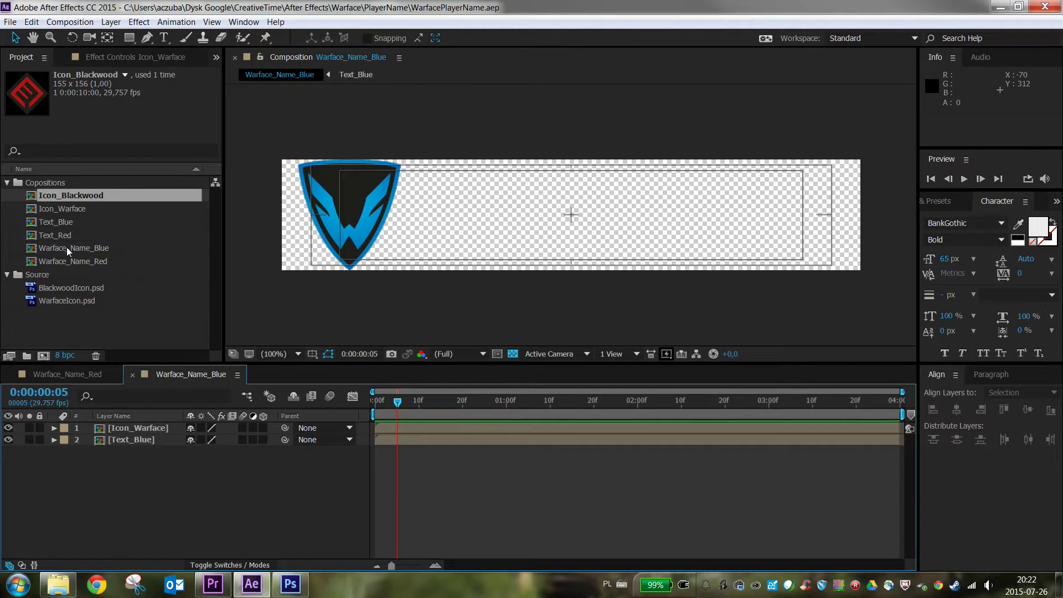
double_click(77, 210)
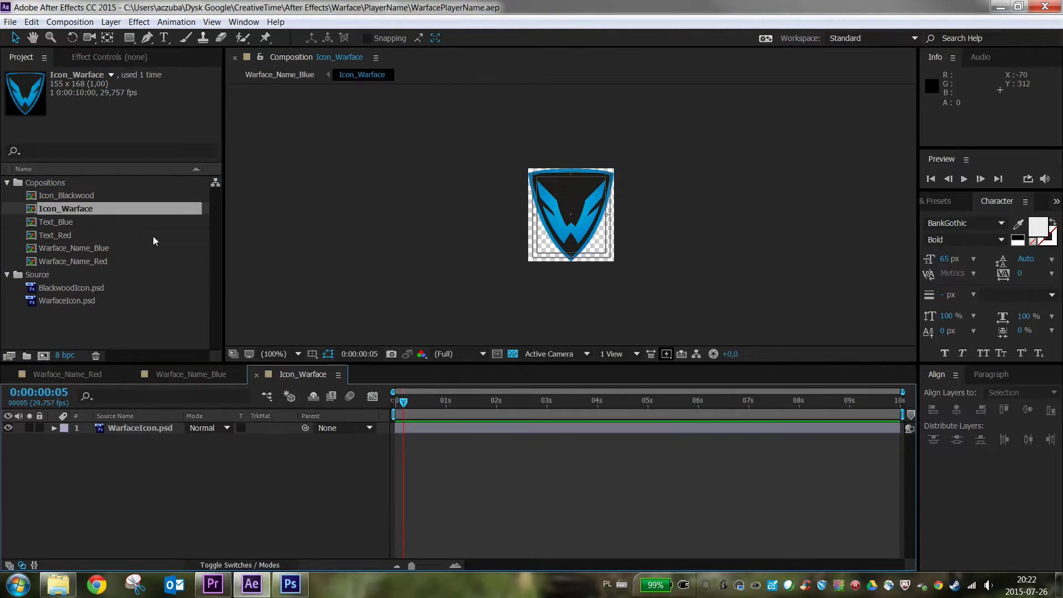
Scrub Icon_Warface, then open Text_Blue and inspect its animation around 0:00:03:10
left_click_drag(401, 403, 394, 401)
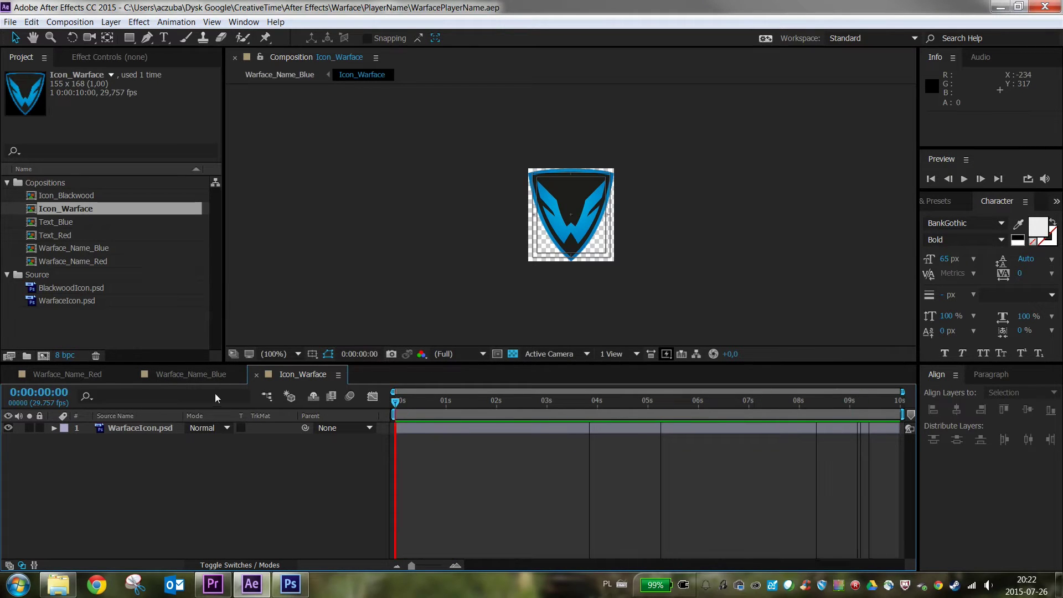
double_click(73, 222)
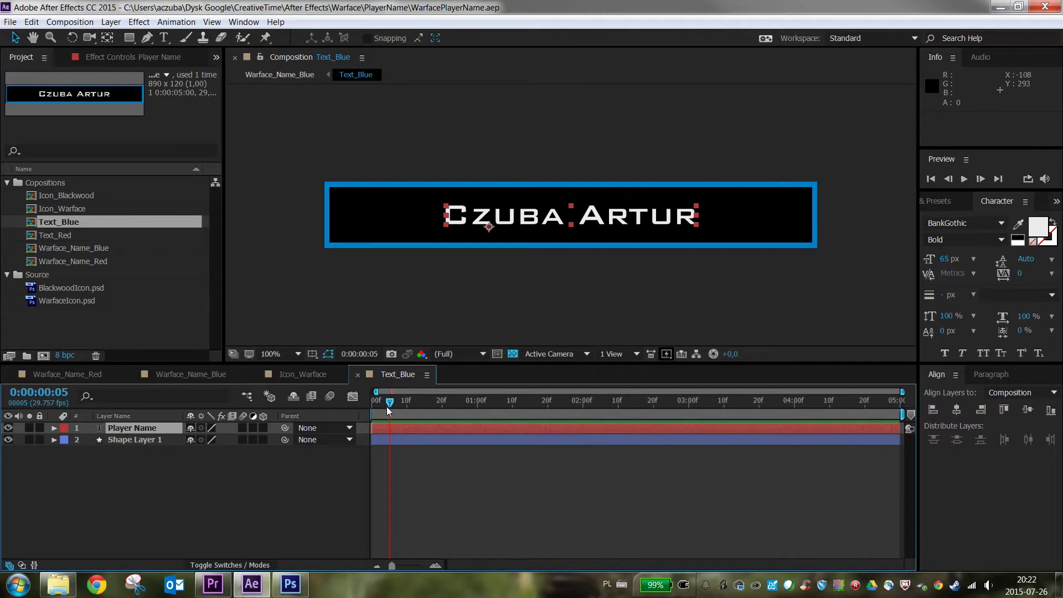
left_click_drag(388, 408, 949, 425)
left_click_drag(402, 564, 479, 560)
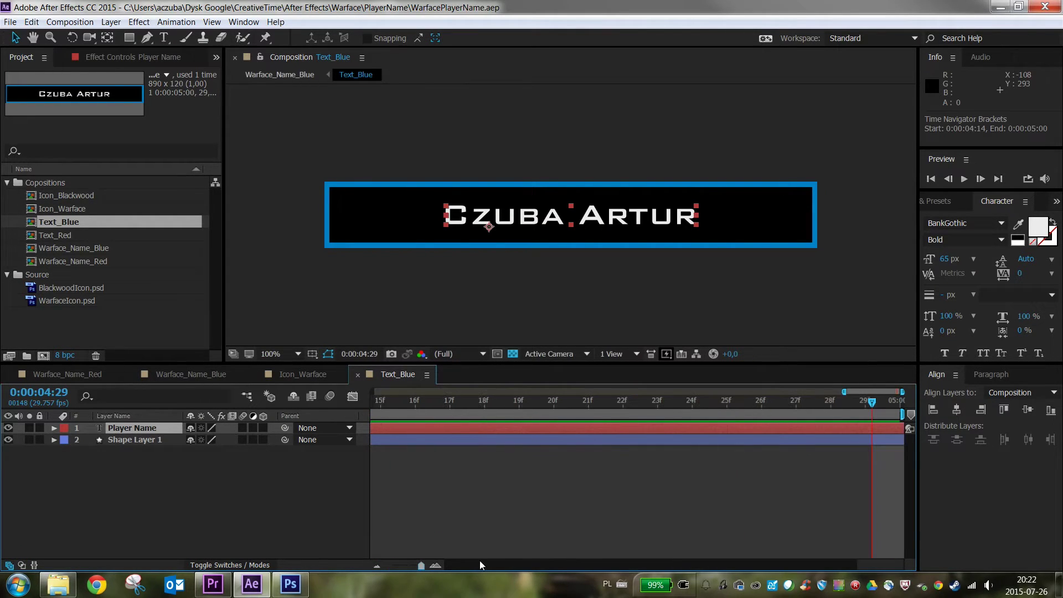
left_click_drag(902, 403, 261, 403)
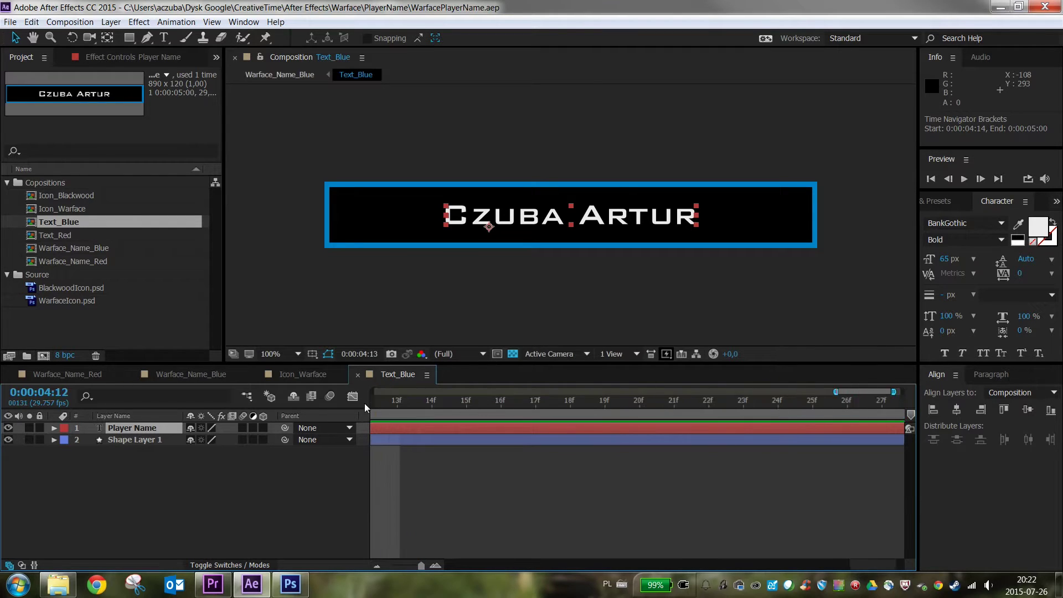
key("d")
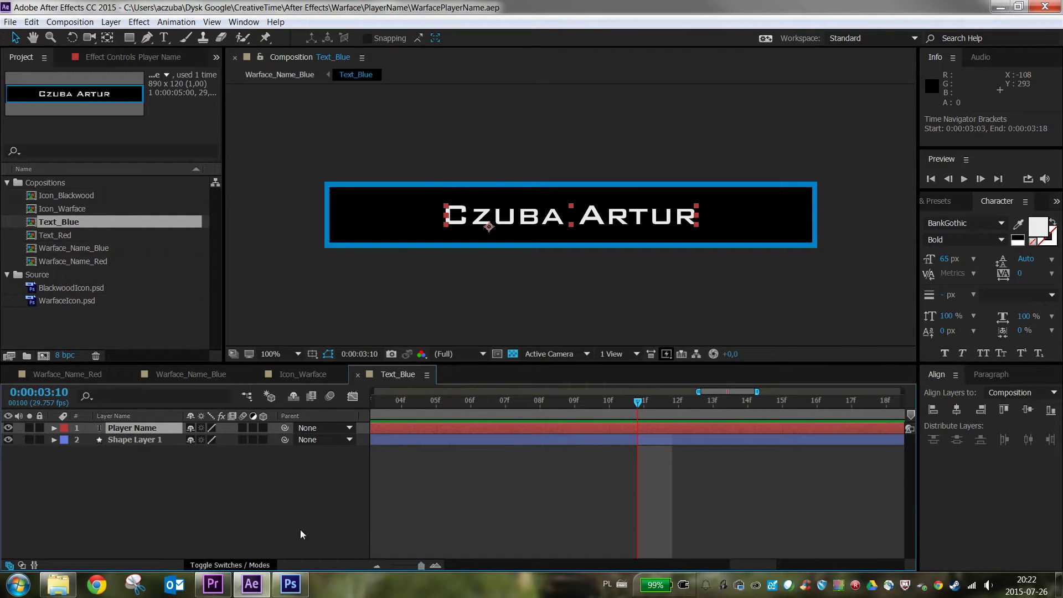
left_click_drag(756, 392, 902, 391)
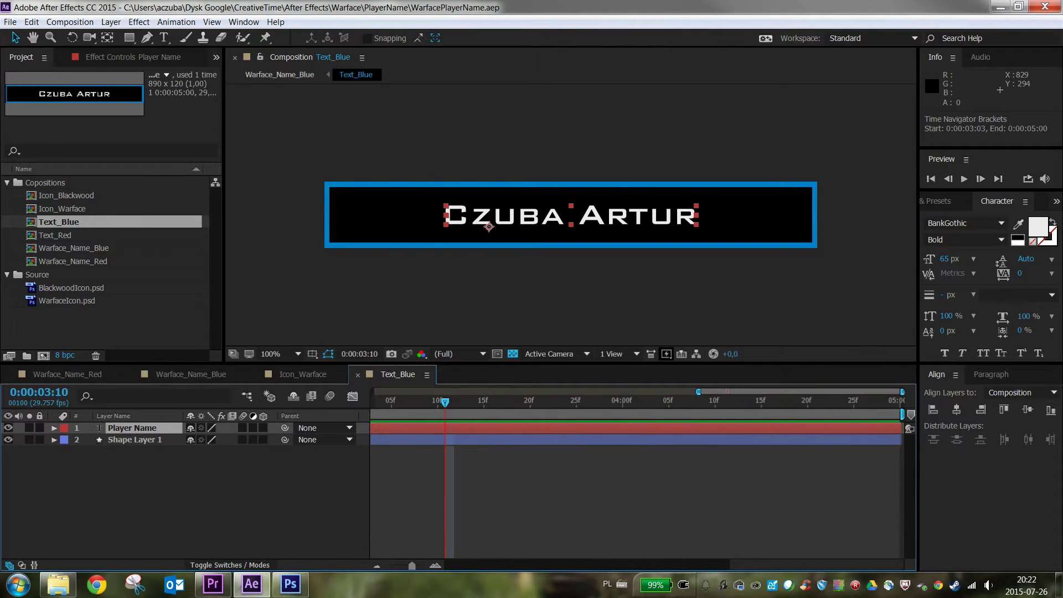
left_click_drag(464, 401, 480, 402)
Preview Text_Blue over its full 5 seconds, then reopen and scrub Warface_Name_Blue
key("Home")
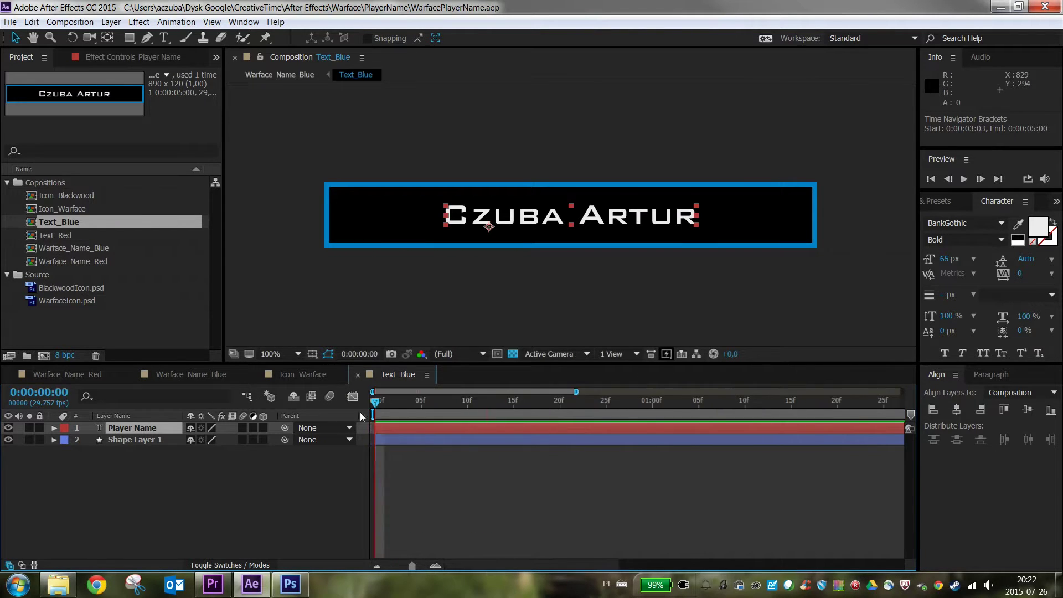
left_click_drag(576, 391, 903, 392)
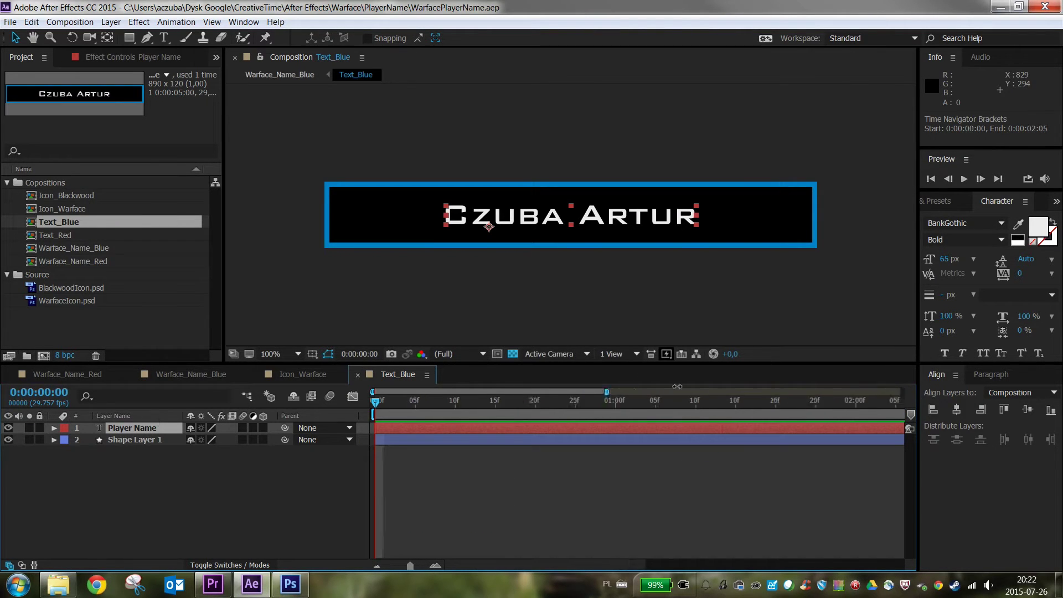
key("space")
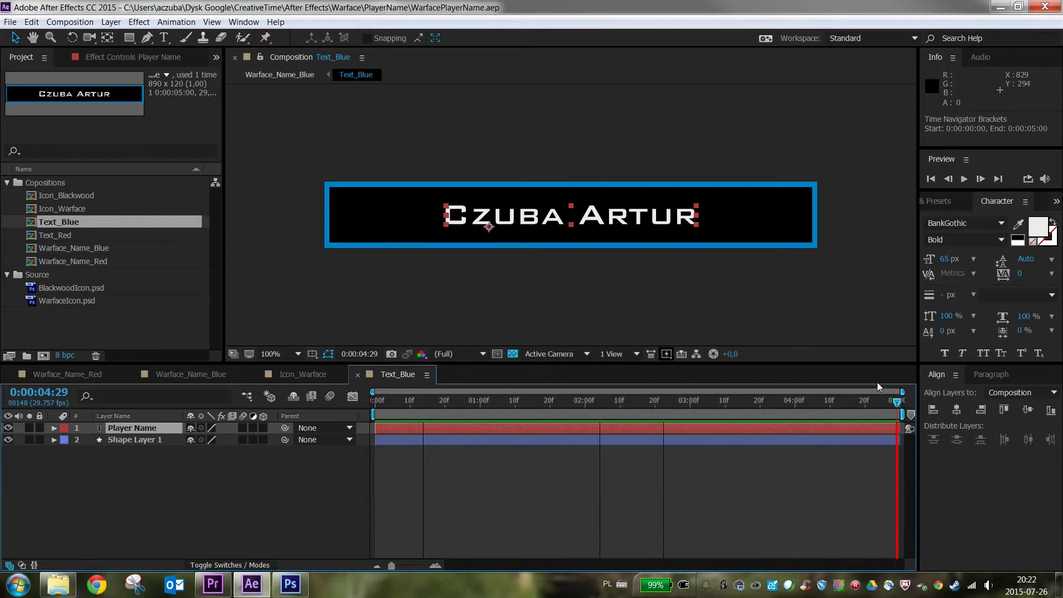
key("space")
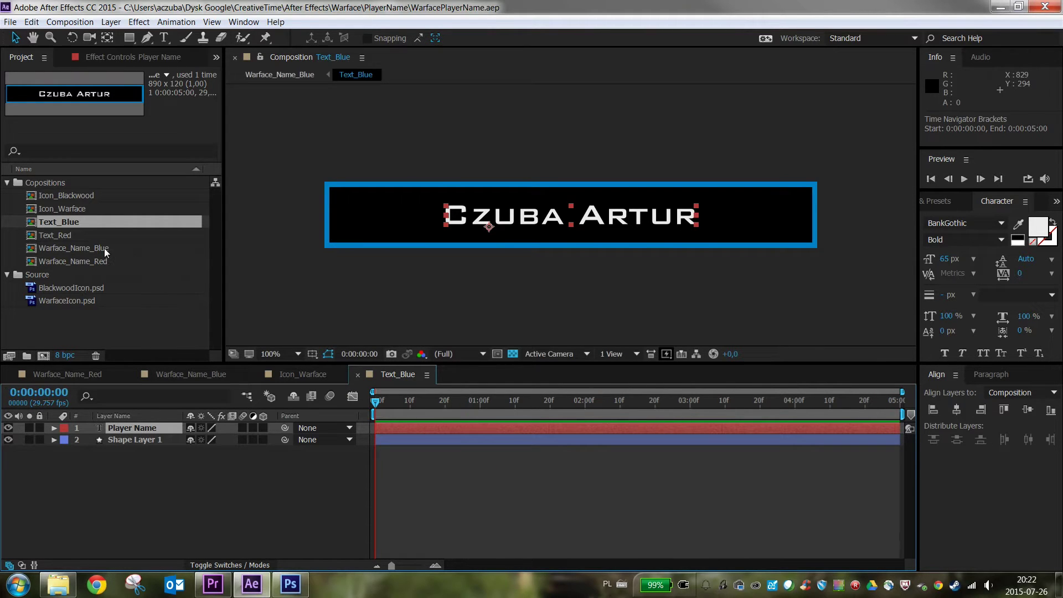
double_click(104, 248)
mouse_move(392, 403)
left_mouse_down()
mouse_move(741, 398)
mouse_move(352, 399)
left_mouse_up()
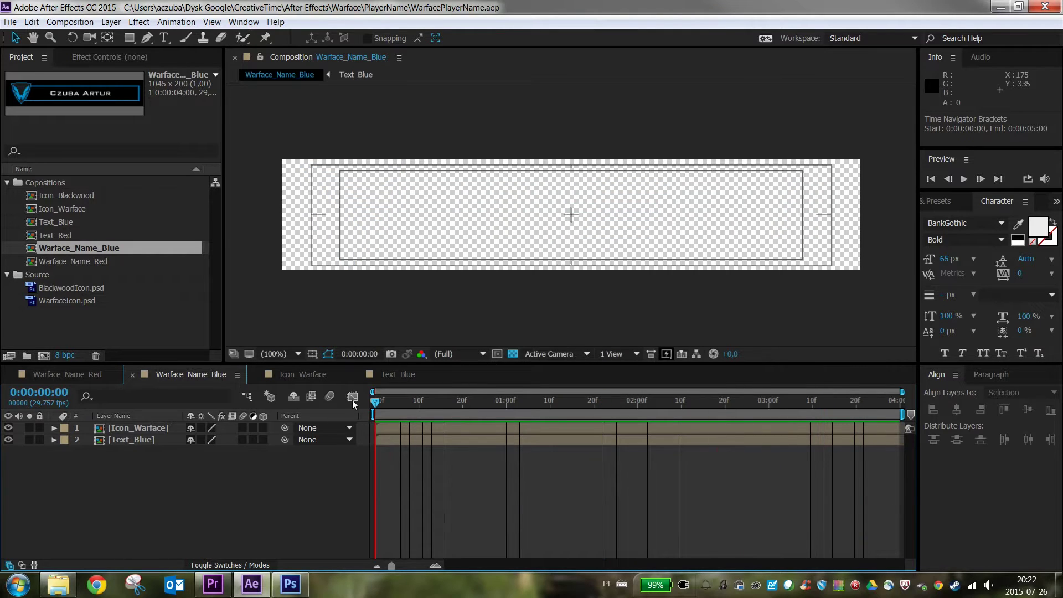
Close all the open composition timelines
left_click(64, 325)
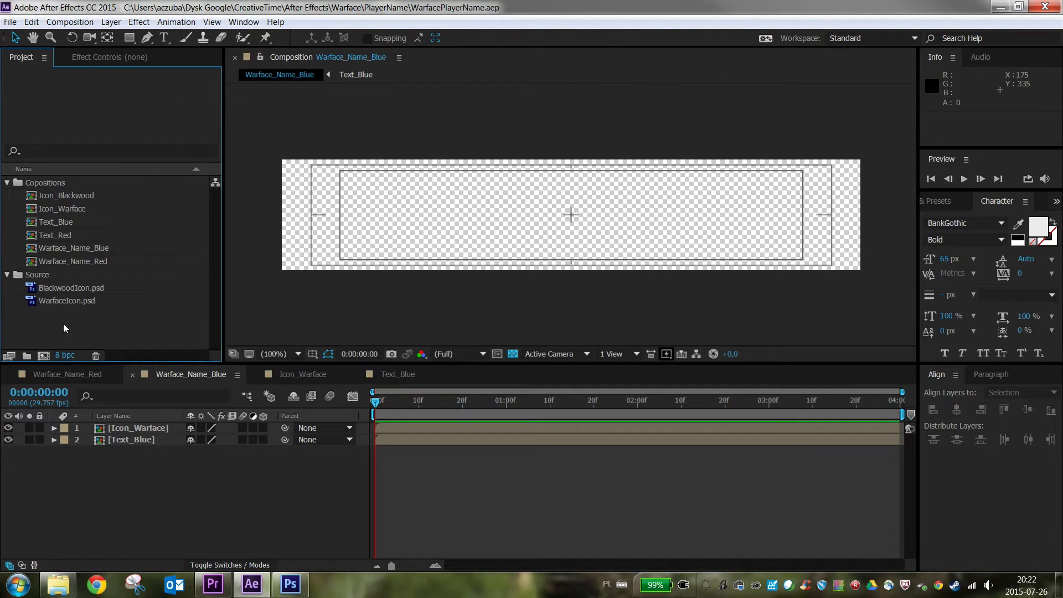
left_click(134, 376)
left_click(134, 376)
left_click(132, 375)
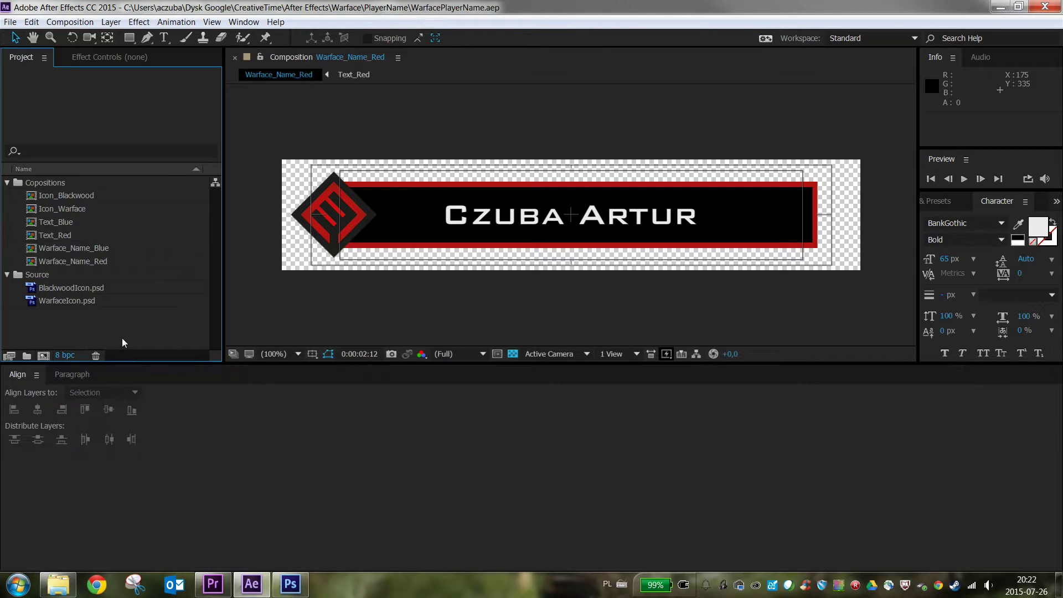
Create a new composition named Text_Test, 890×120 px, 5 seconds long
left_click(31, 22)
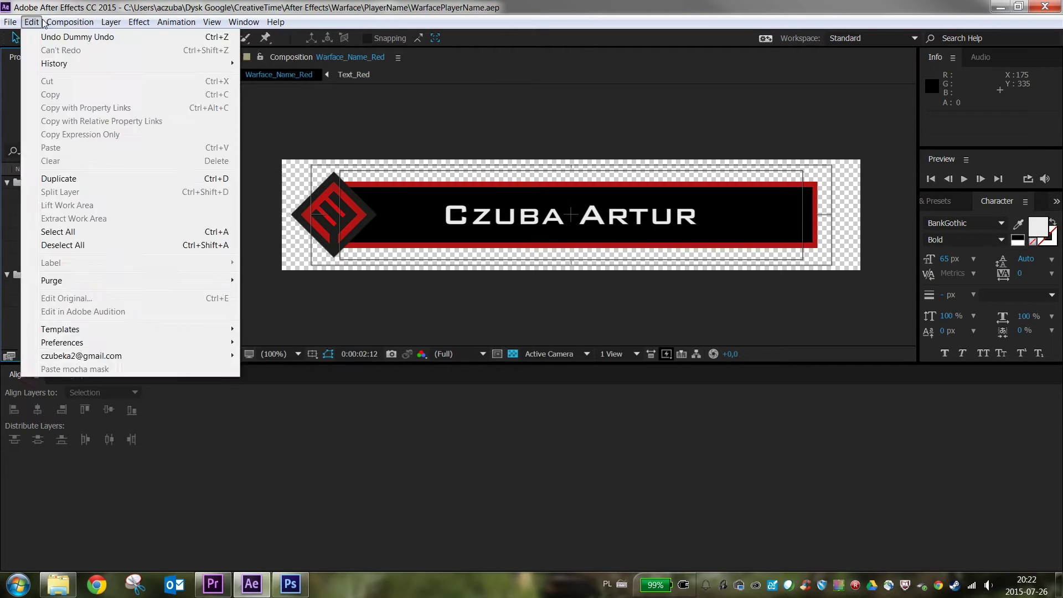
left_click(67, 37)
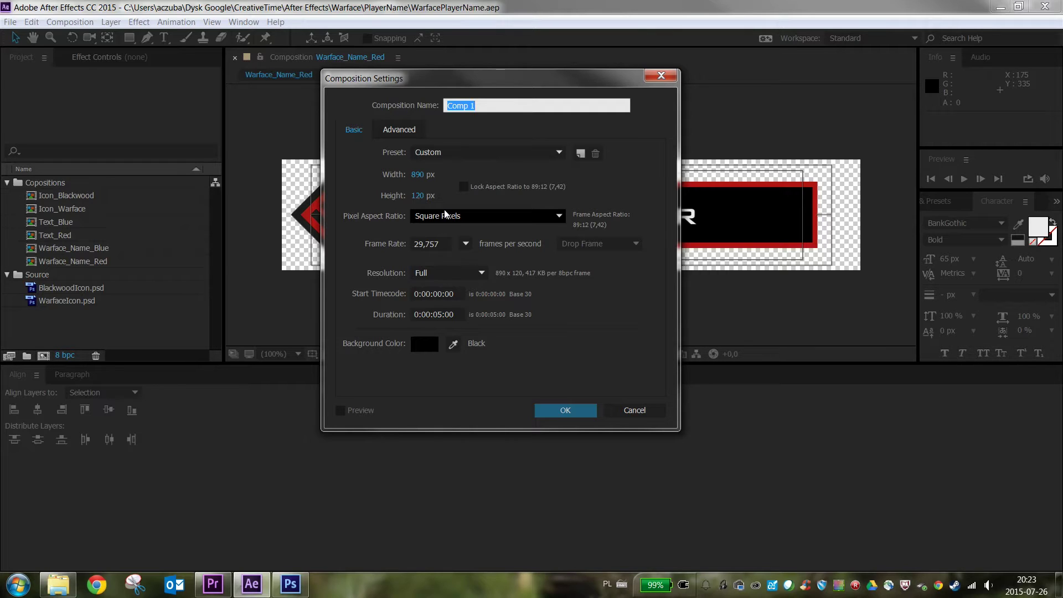
type("Text_Test")
Confirm the Text_Test composition, move it into the Compositions folder, and pick the Rectangle tool
key("Return")
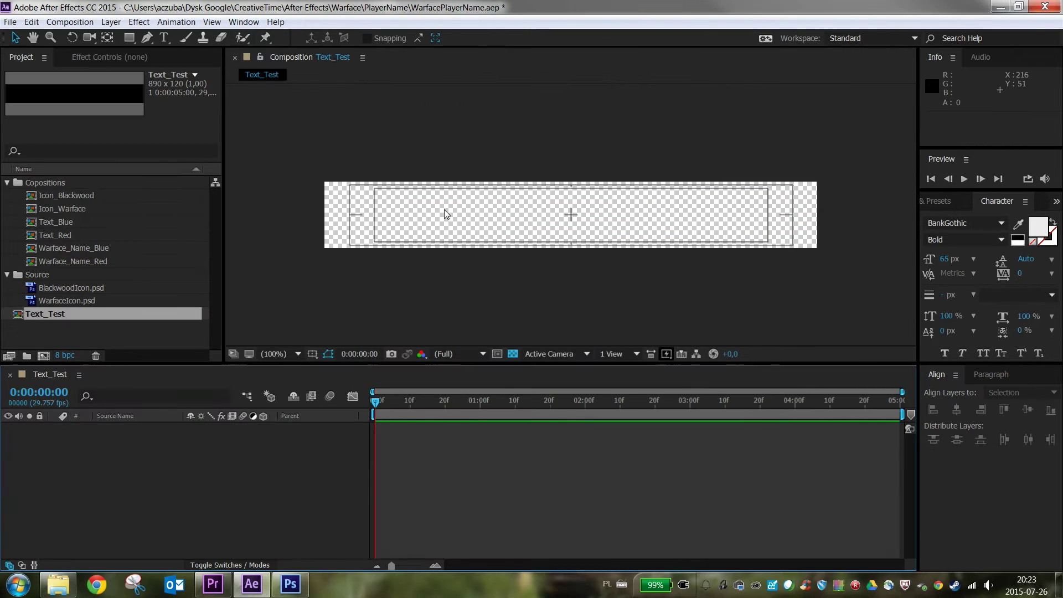
left_click_drag(56, 314, 58, 185)
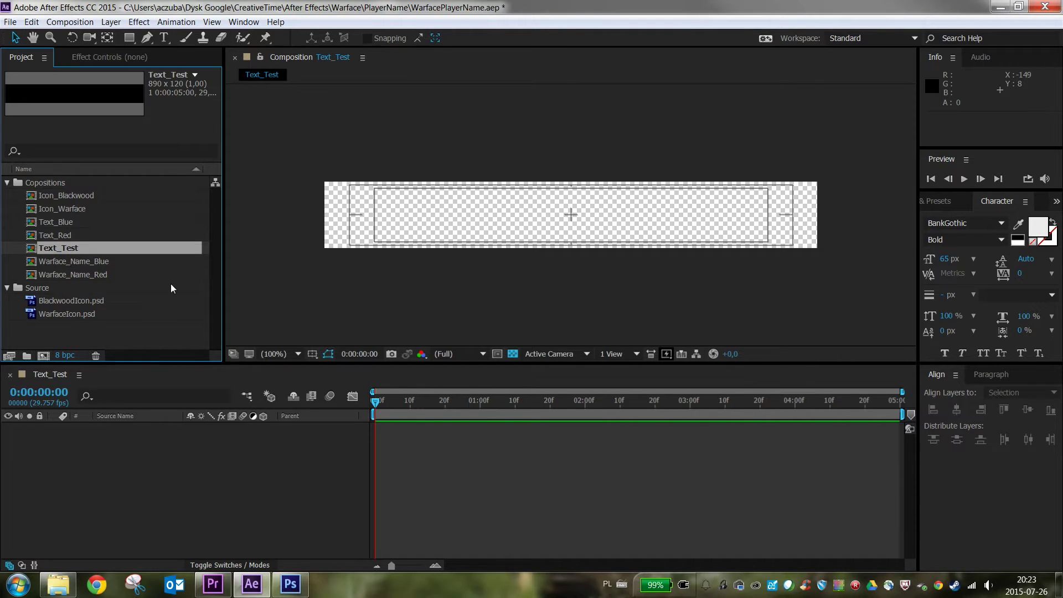
left_click(179, 447)
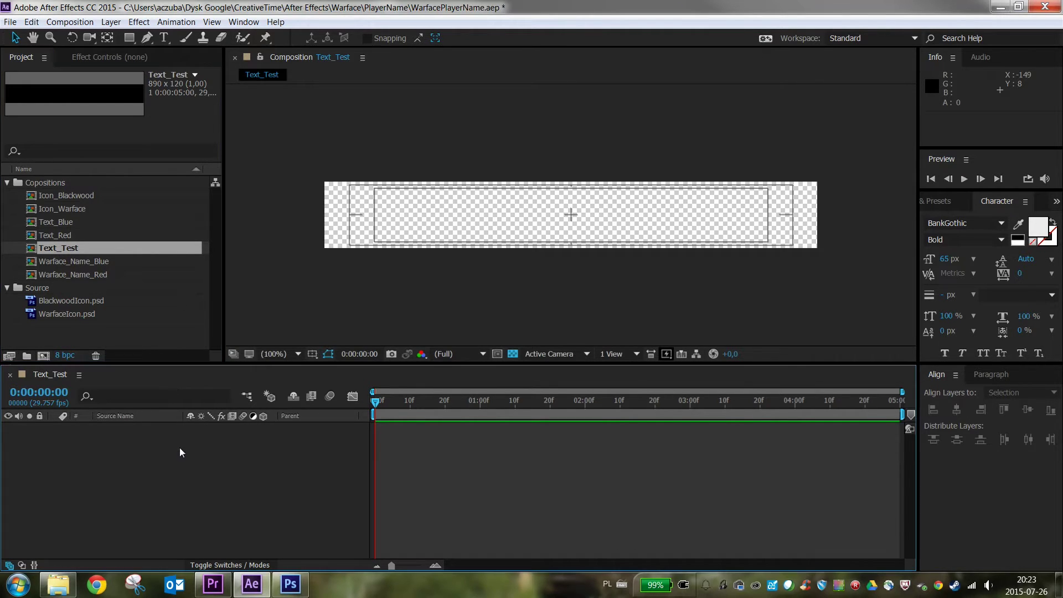
left_click(131, 37)
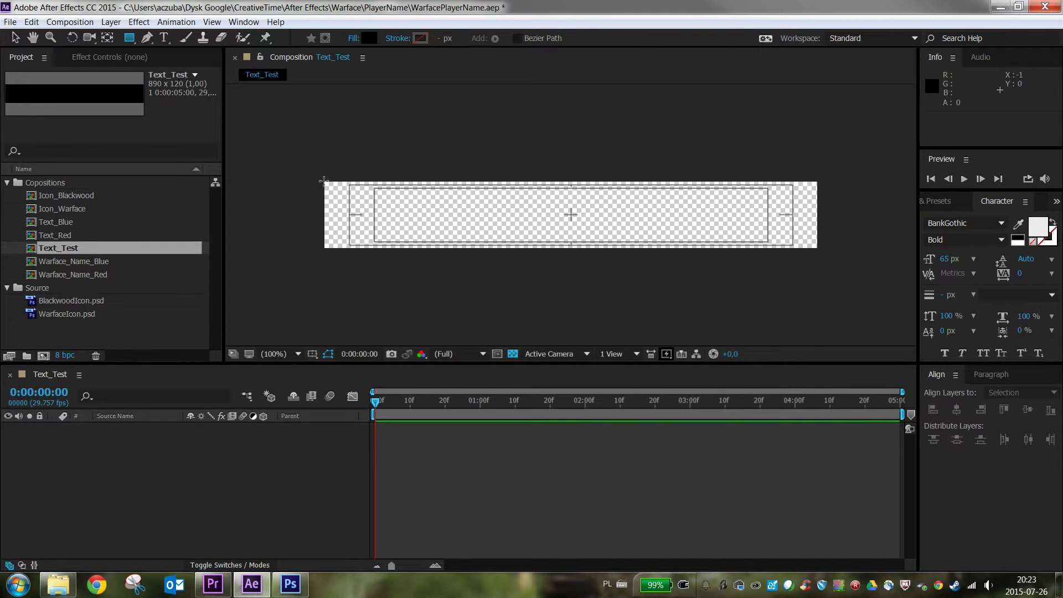
Draw a black rectangle over the whole composition and turn on its stroke
left_click_drag(323, 181, 818, 250)
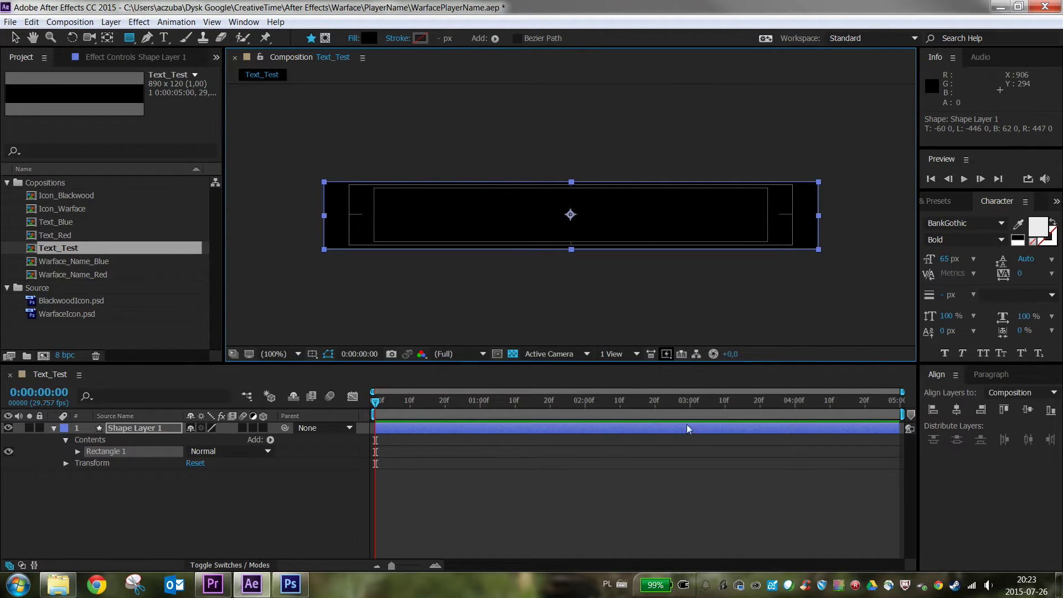
left_click(238, 537)
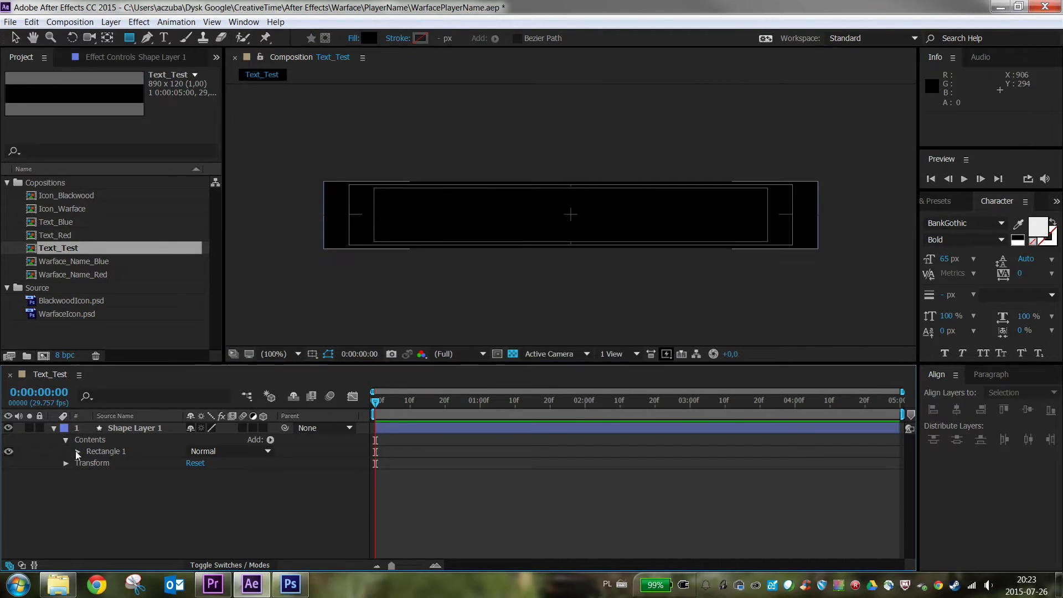
left_click(78, 452)
left_click(8, 475)
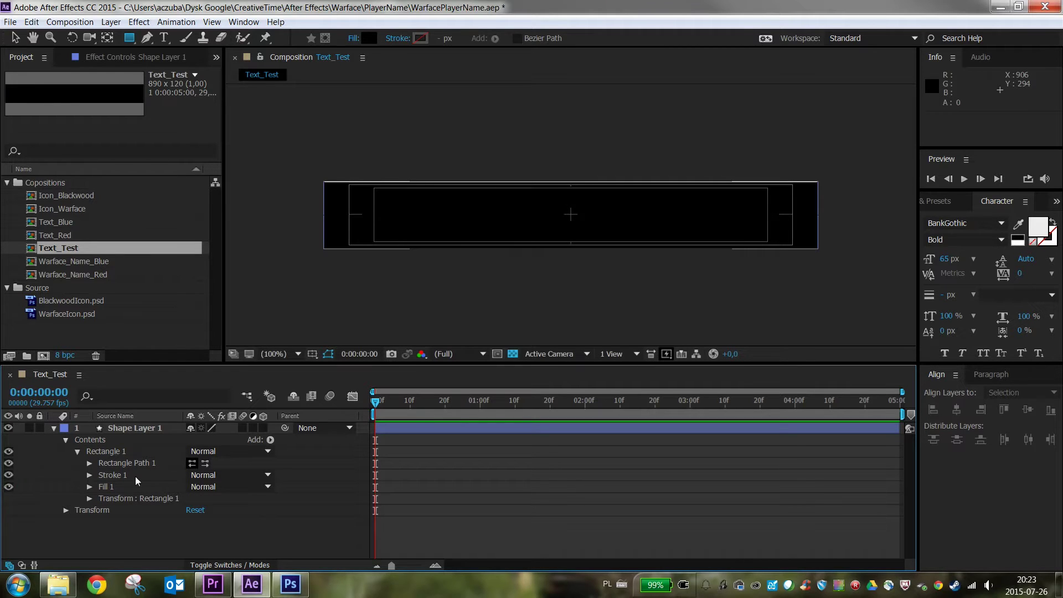
left_click(89, 475)
scroll(111, 465, "down", 1)
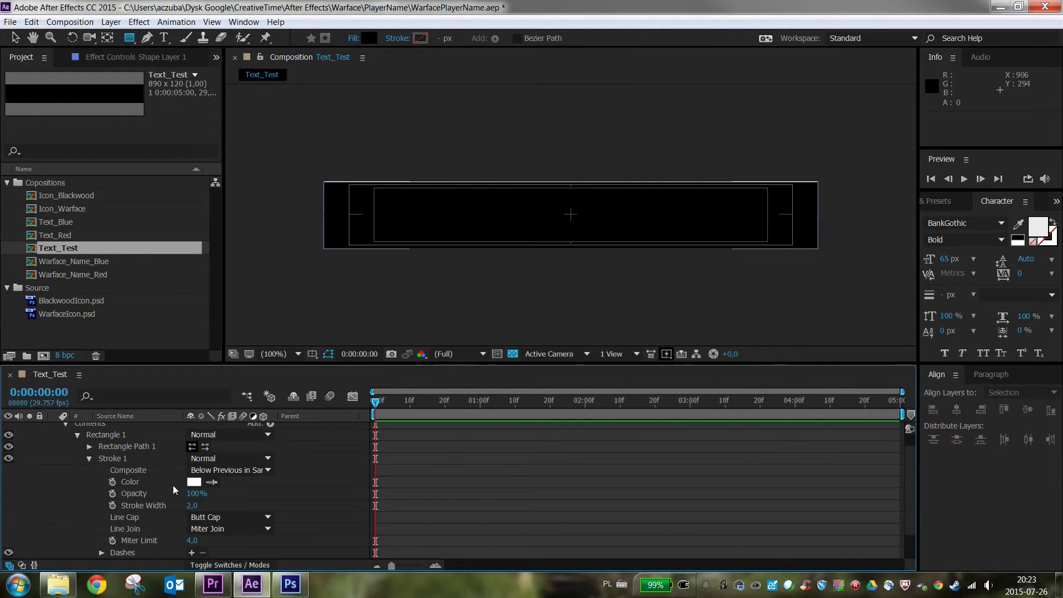
Give the rectangle a gold stroke 10 px wide
left_click(194, 481)
mouse_move(213, 96)
left_mouse_down()
mouse_move(211, 78)
mouse_move(214, 191)
left_mouse_up()
left_click(176, 101)
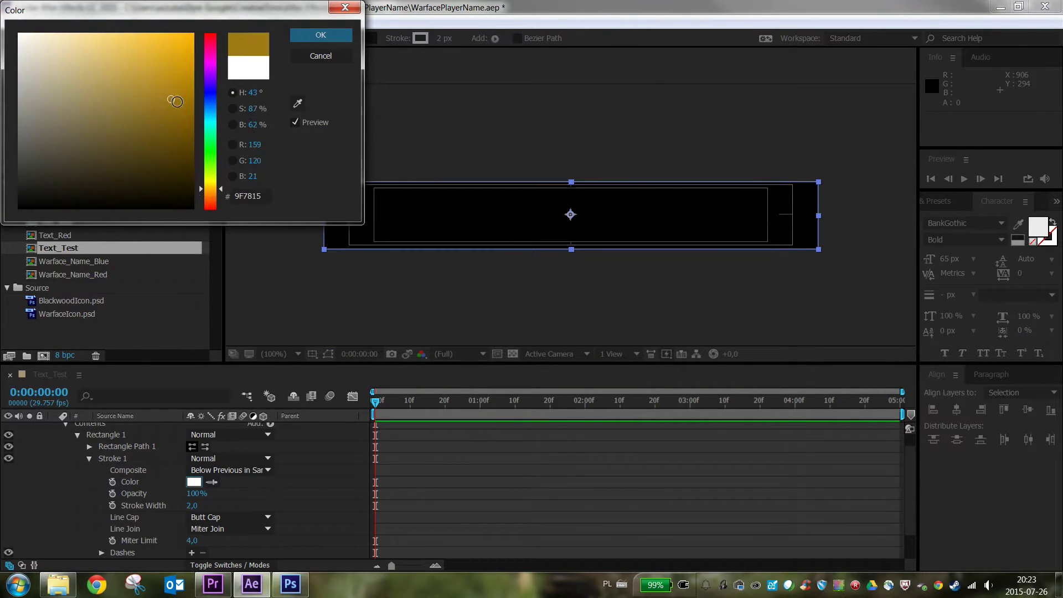
left_click_drag(176, 101, 181, 64)
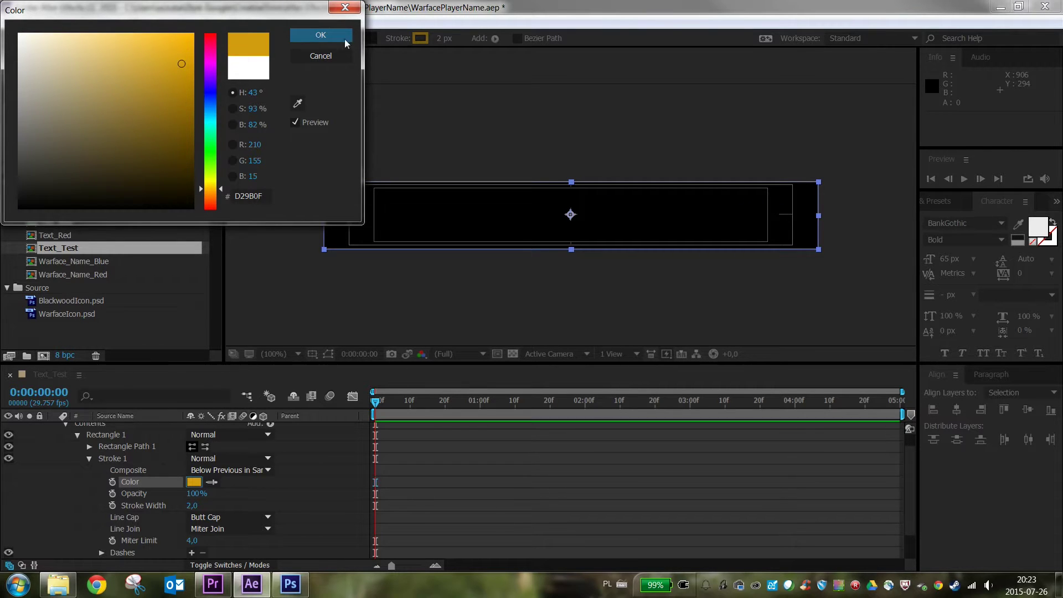
left_click(345, 40)
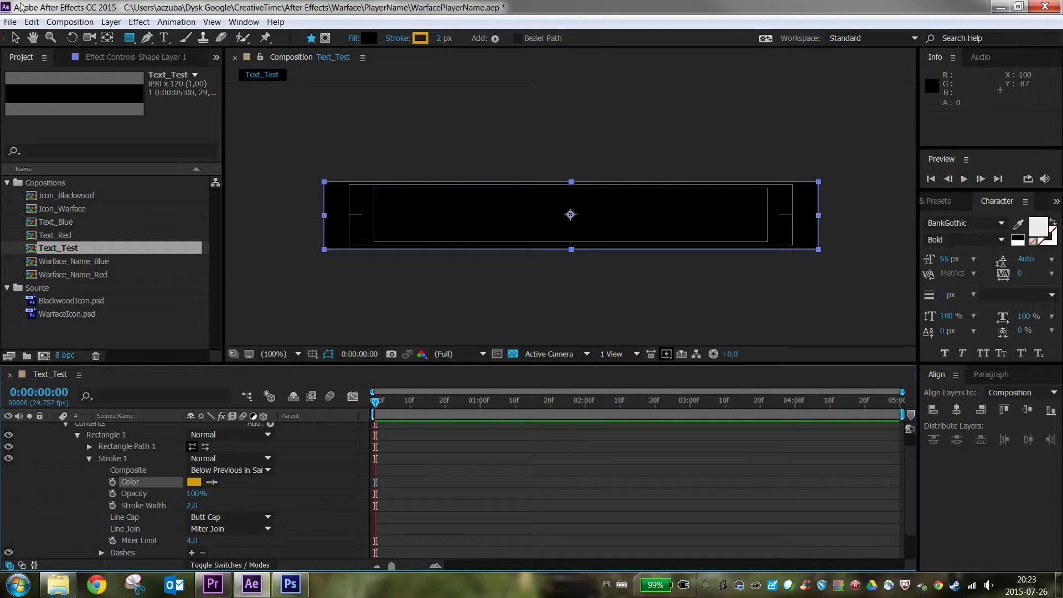
left_click(15, 37)
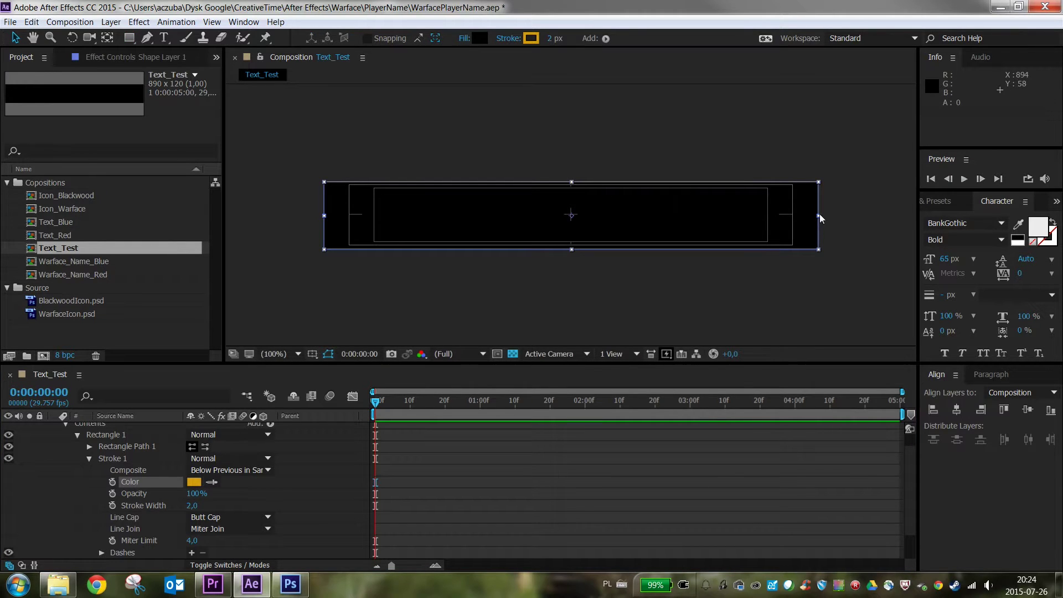
left_click(191, 505)
type("10")
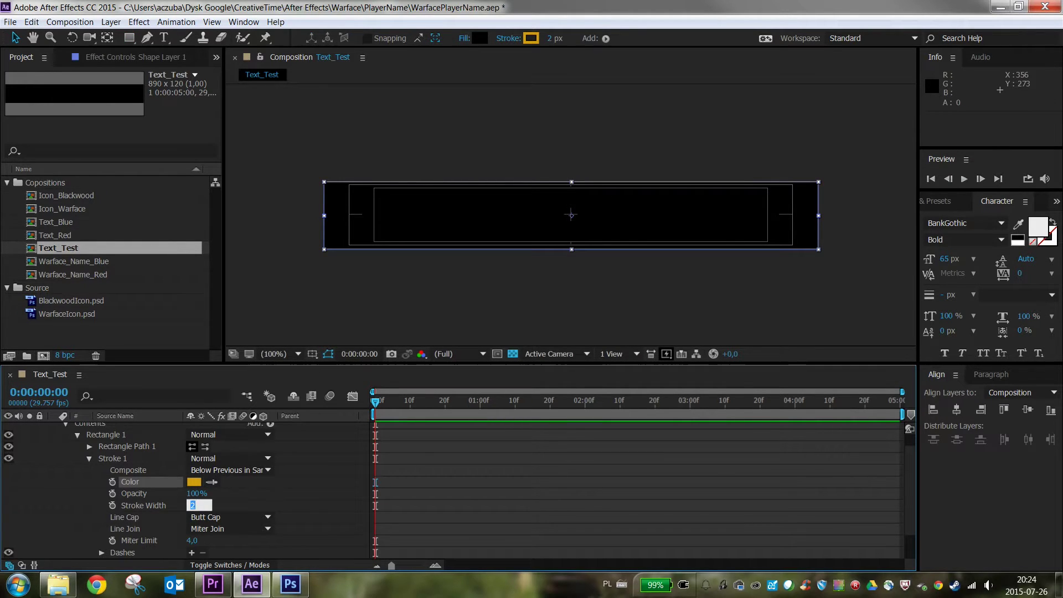
key("Return")
Scale the rectangle down slightly, to about 98% width and a bit less height
left_click(836, 207)
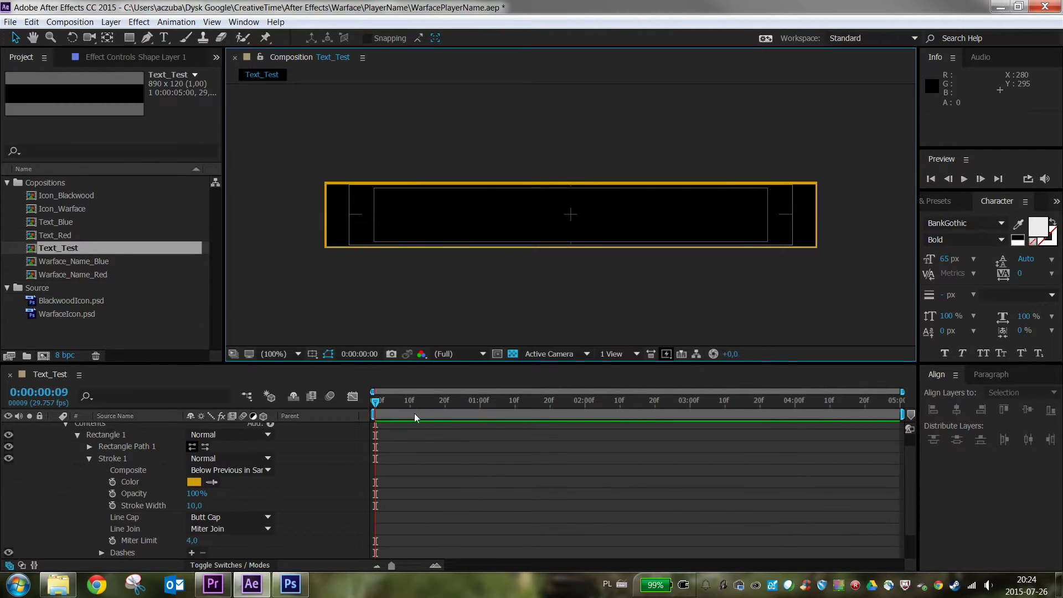
left_click(721, 227)
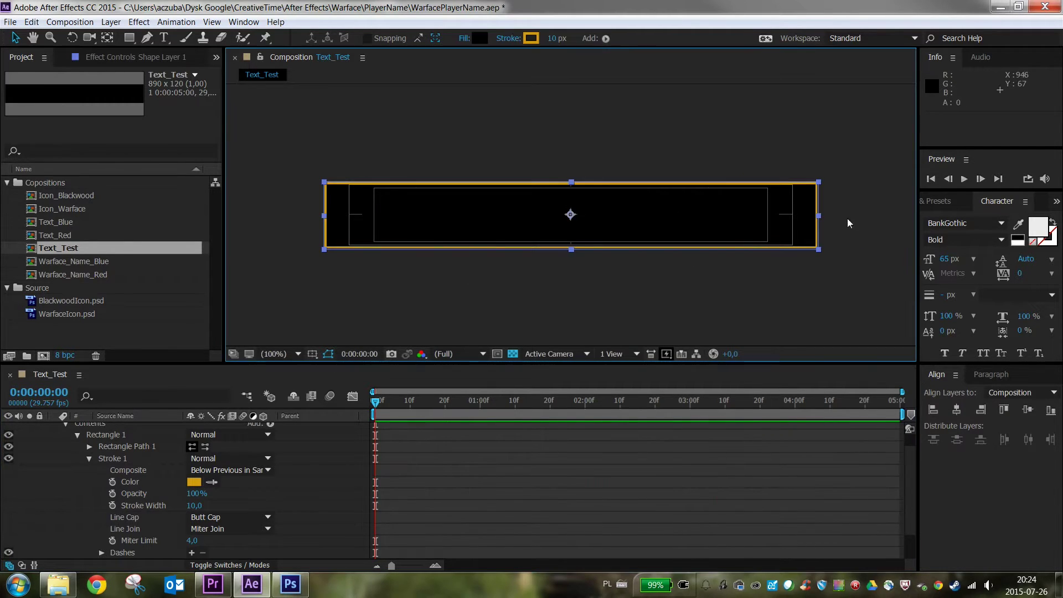
left_click_drag(819, 216, 816, 221)
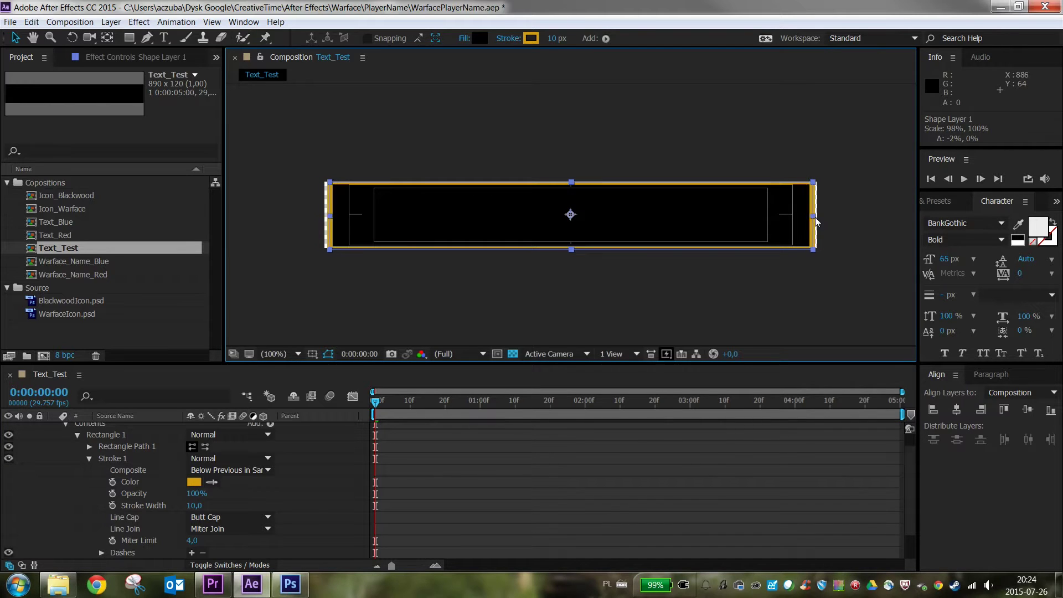
key("period")
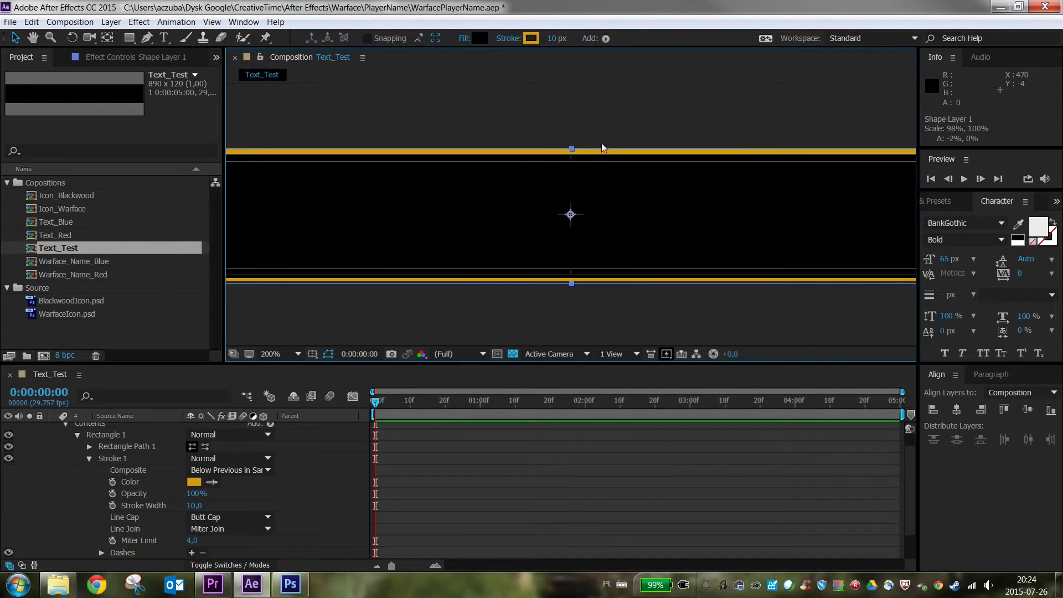
left_click_drag(571, 149, 573, 153)
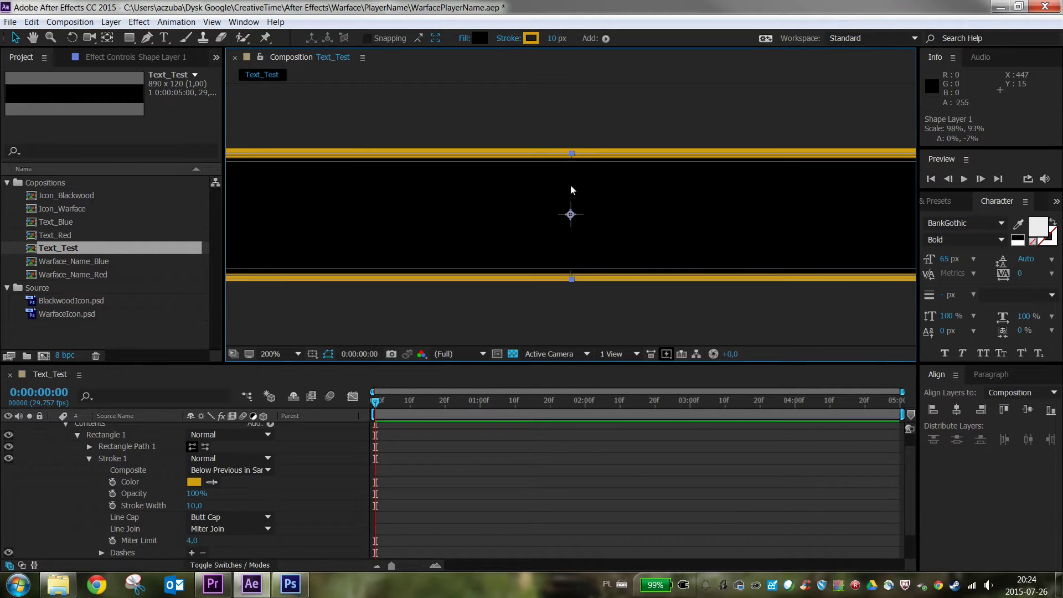
left_click(596, 291)
key("comma")
key("comma")
key("period")
key("period")
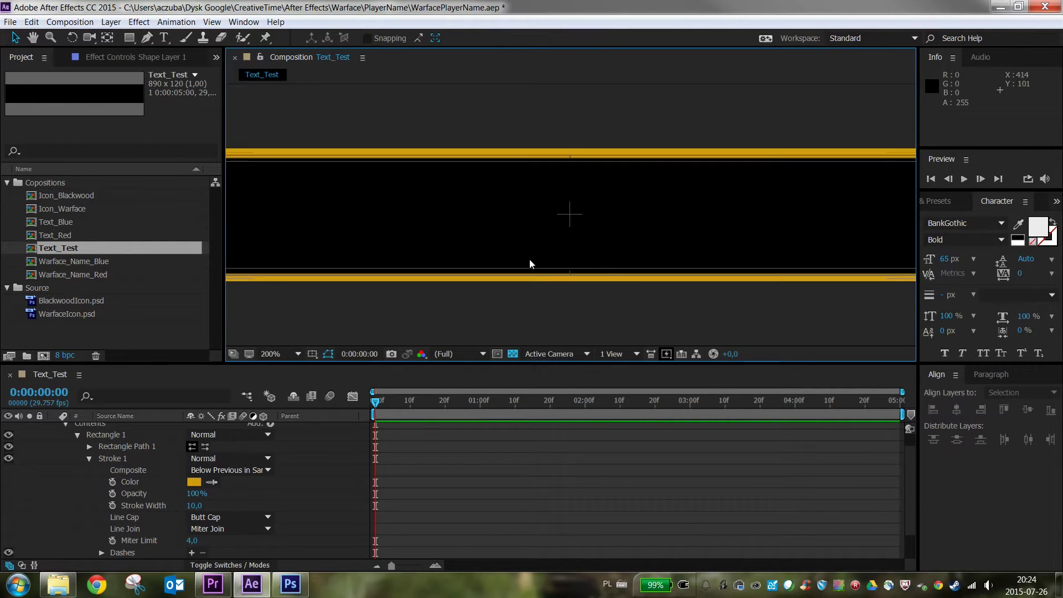
key("comma")
Hide the title and action safe guides in the viewer
left_click(313, 355)
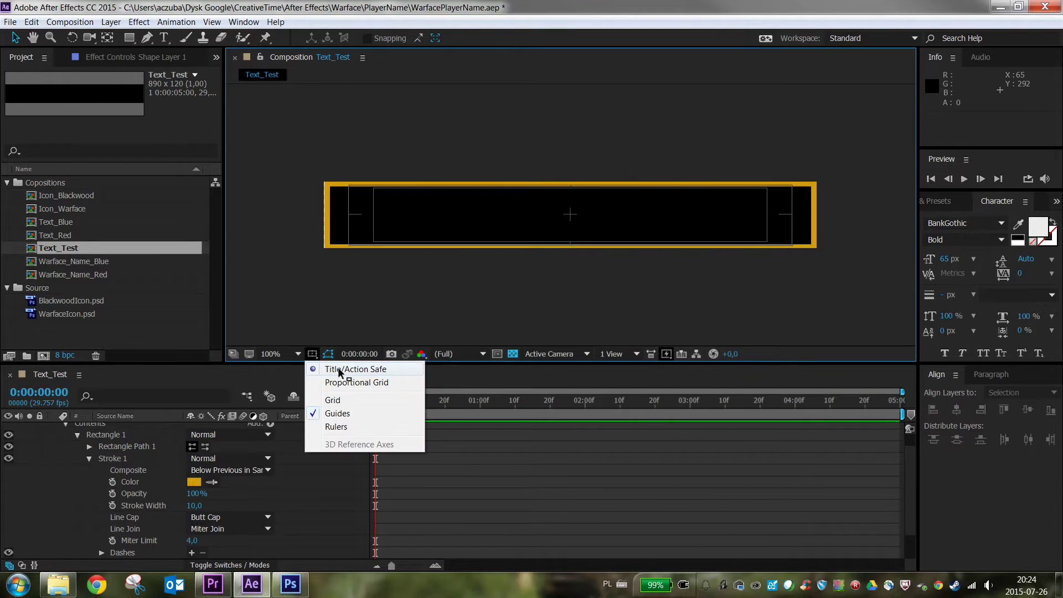
left_click(332, 368)
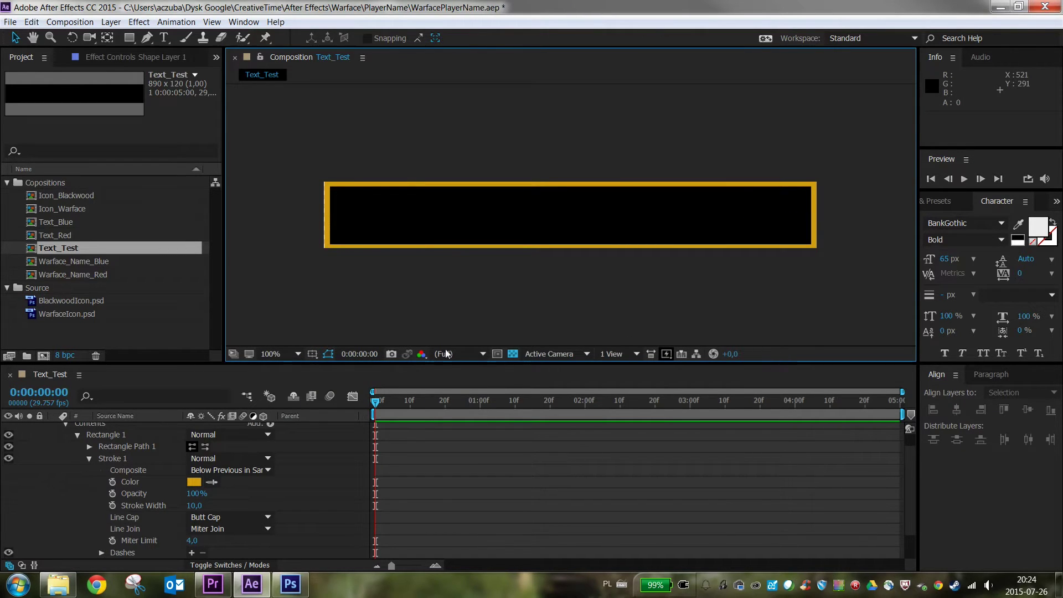
left_click(91, 460)
Collapse the shape layer and add a new text layer reading 'Lorem Ipsum'
left_click(88, 458)
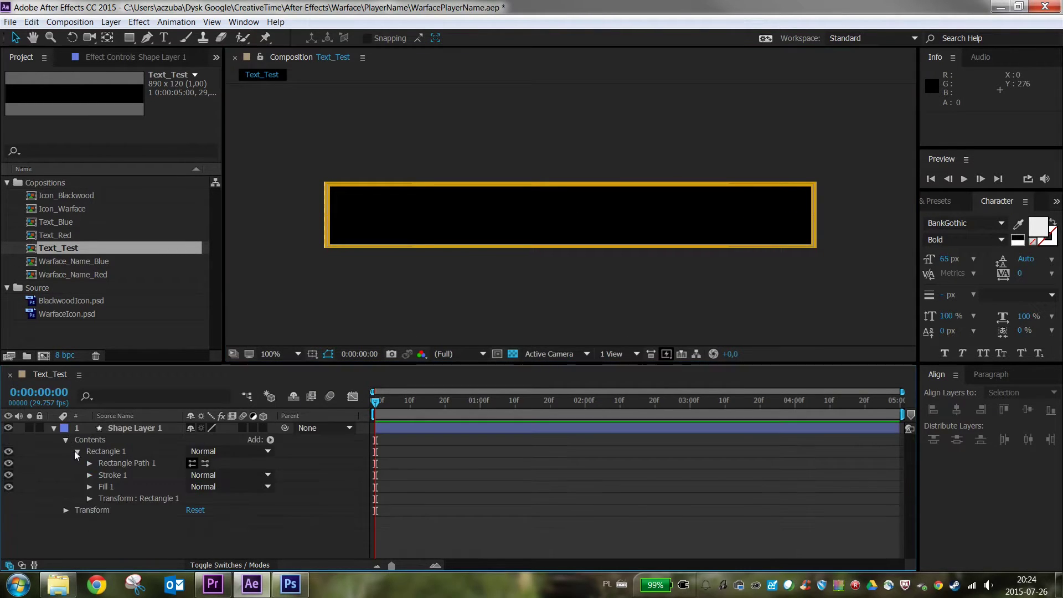
left_click(75, 452)
left_click(54, 429)
right_click(75, 486)
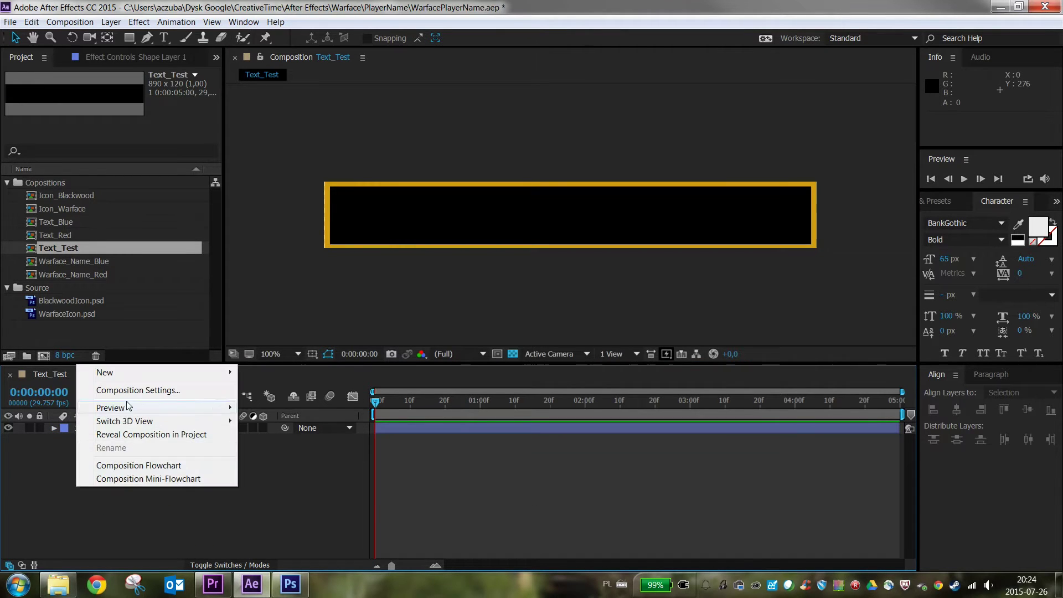
mouse_move(166, 370)
left_click(331, 389)
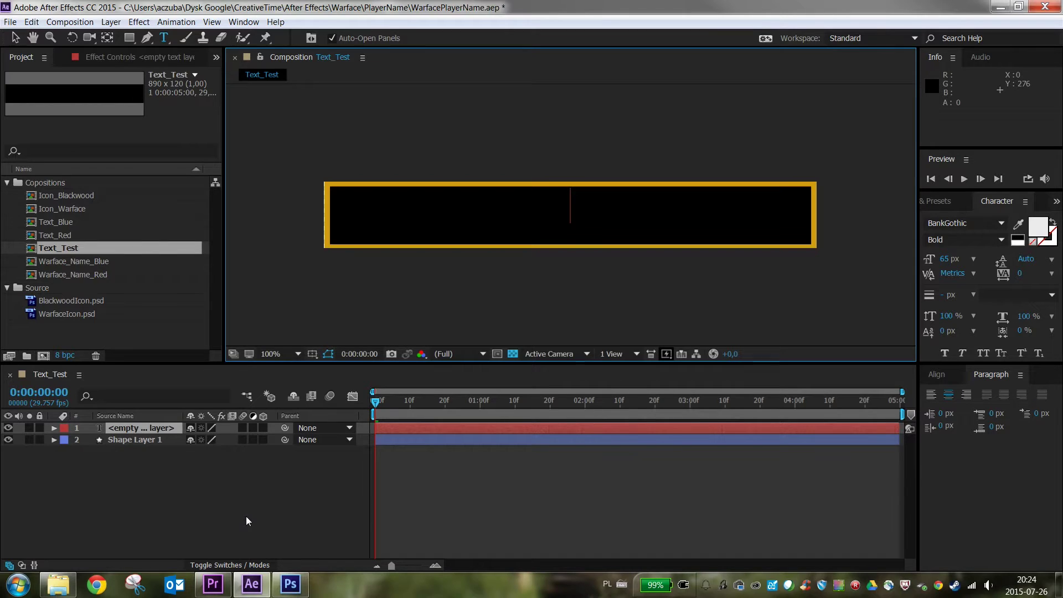
type("Lorem")
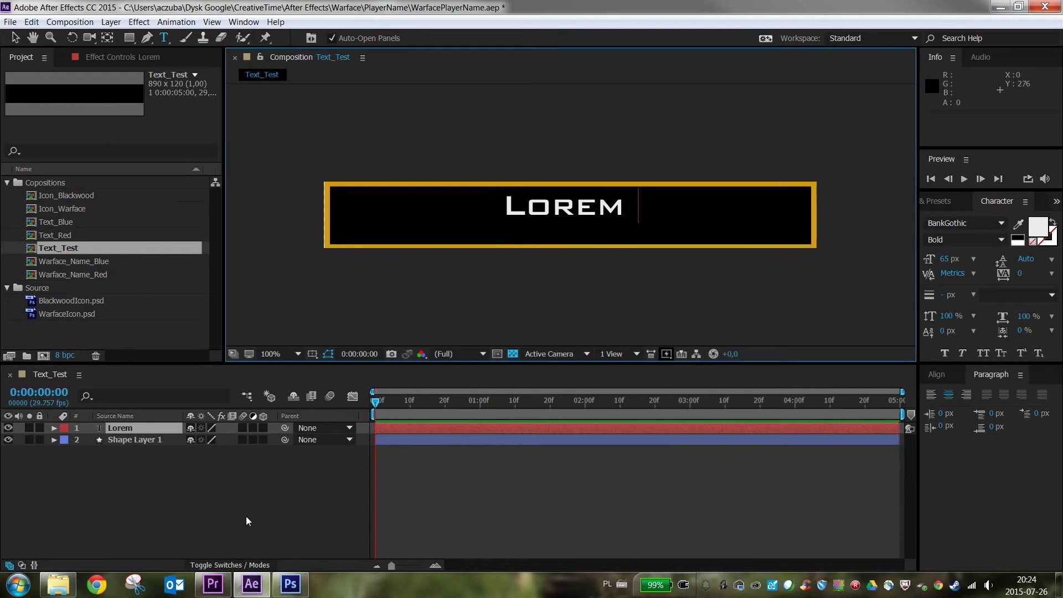
type(" Ipsum")
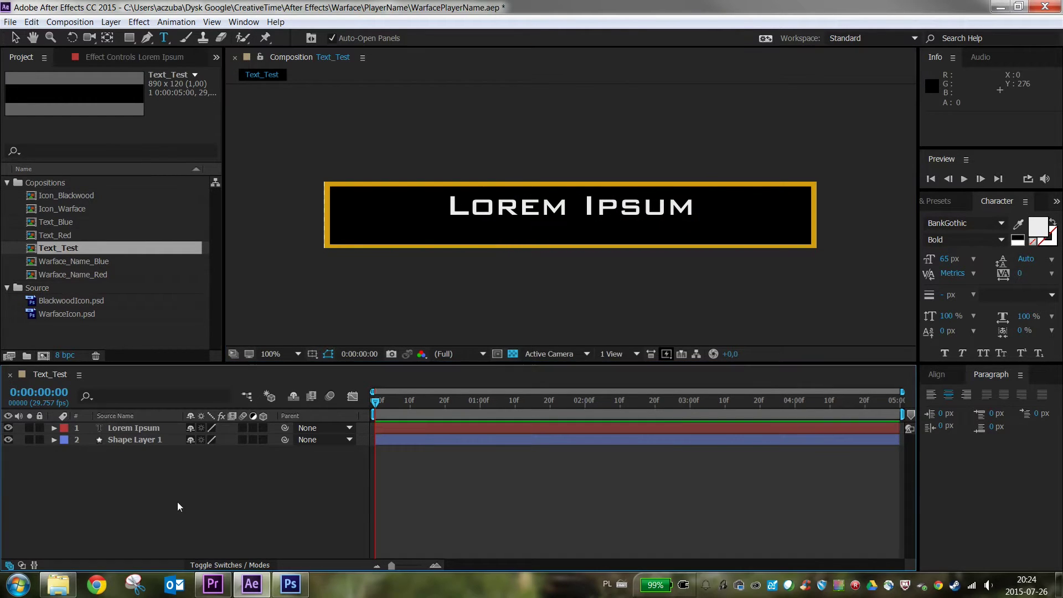
Rename the text layer to Player Name and switch over to Premiere Pro
right_click(154, 427)
left_click(189, 563)
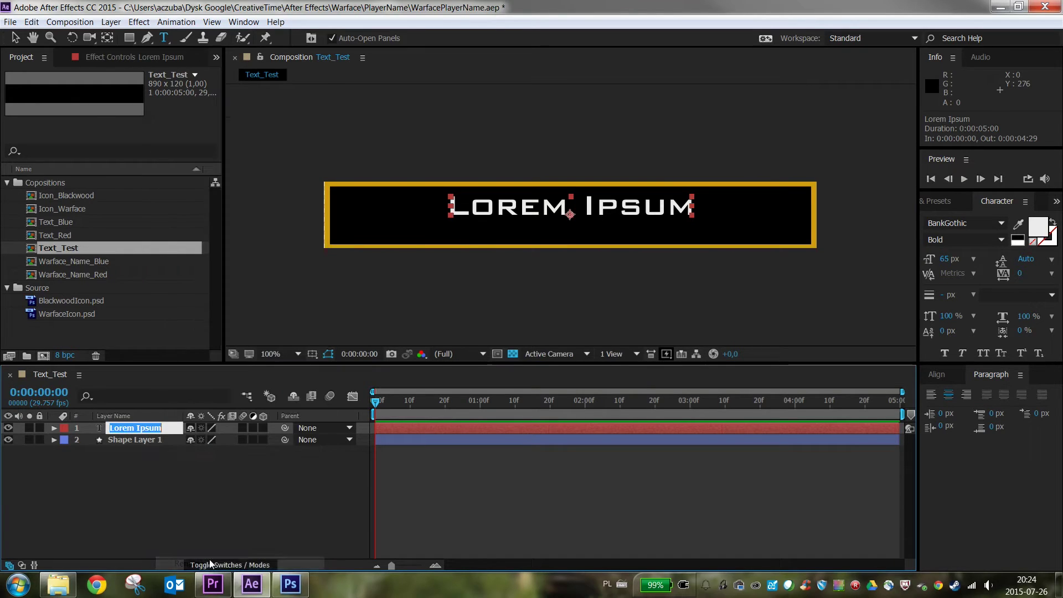
type("Player Nam")
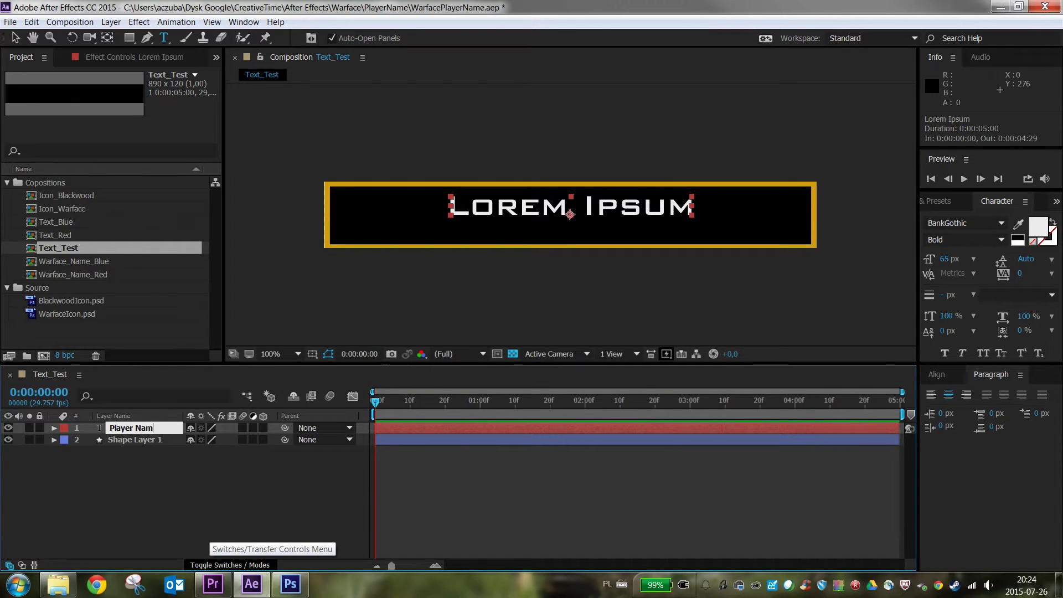
type("e")
key("Return")
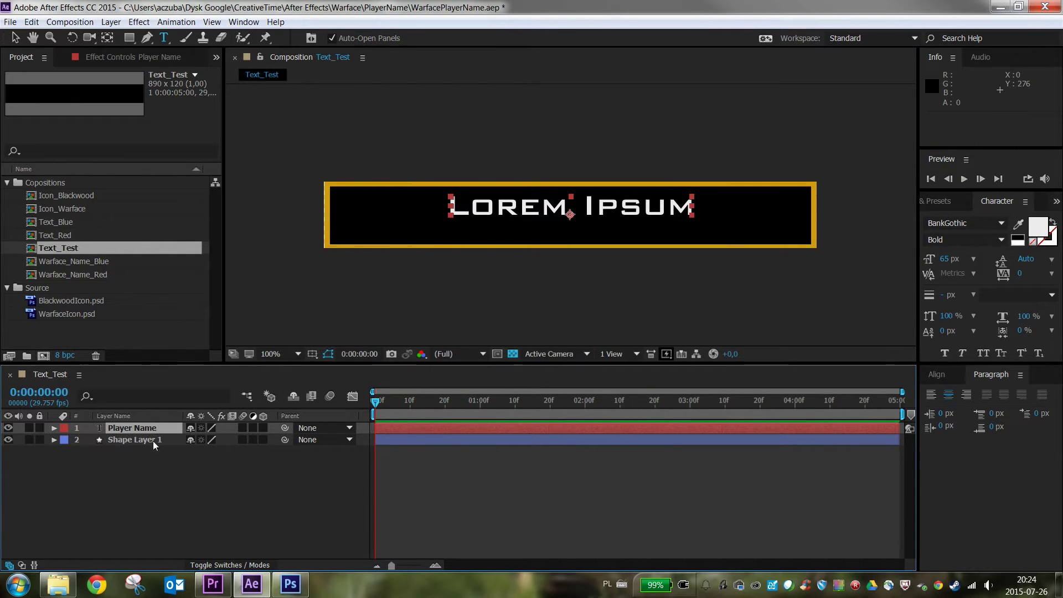
left_click(212, 583)
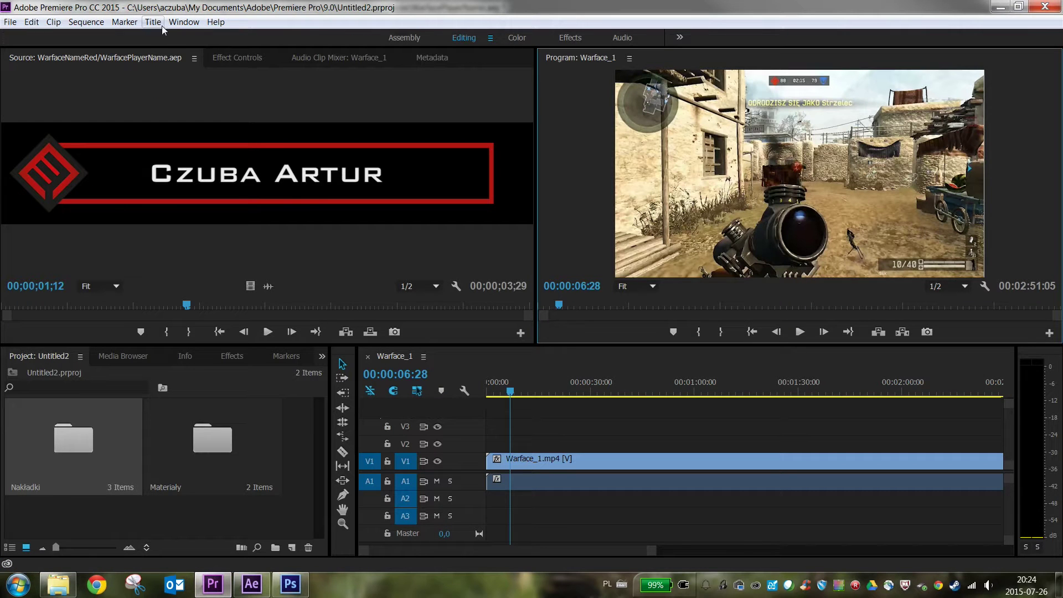
Inspect the WarfaceNameBlue and WarfaceNameRed titles from the Nakładki bin in Effect Controls
left_click(221, 56)
double_click(82, 449)
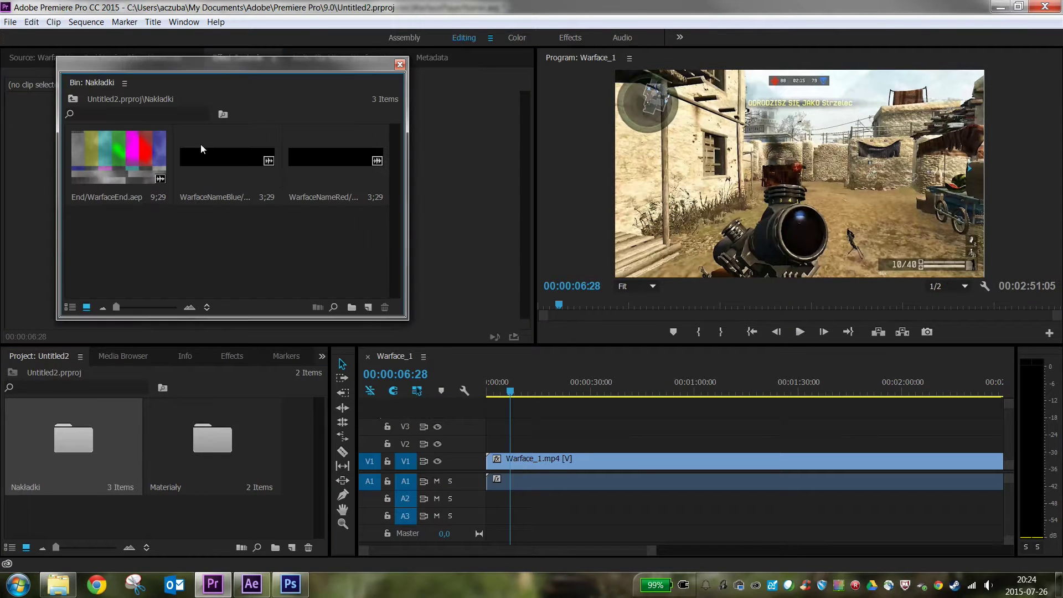
double_click(227, 158)
left_click(399, 64)
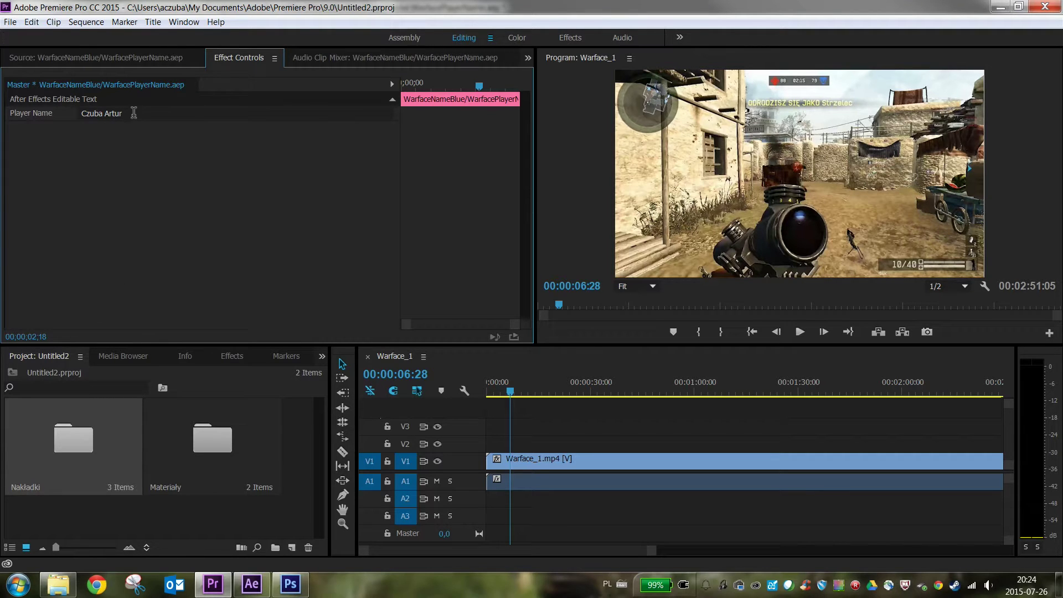
left_click(120, 61)
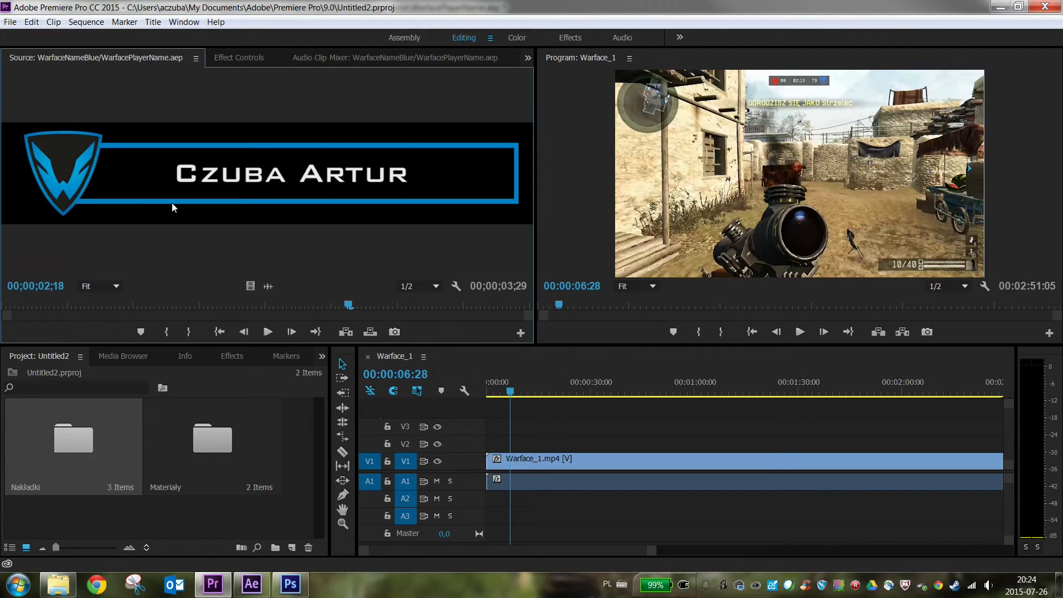
double_click(77, 468)
double_click(348, 160)
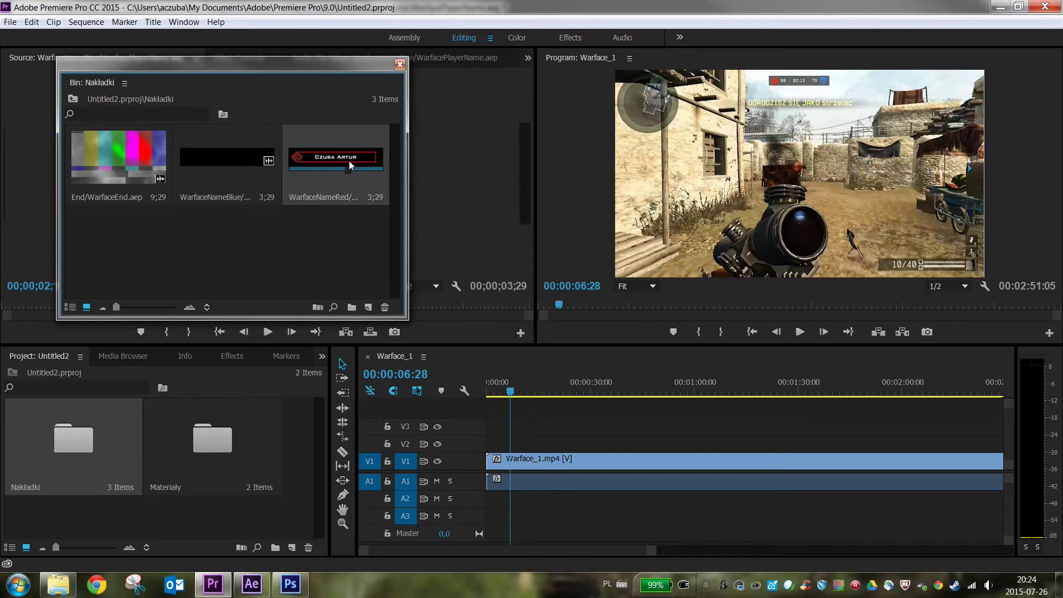
left_click(399, 64)
left_click(237, 57)
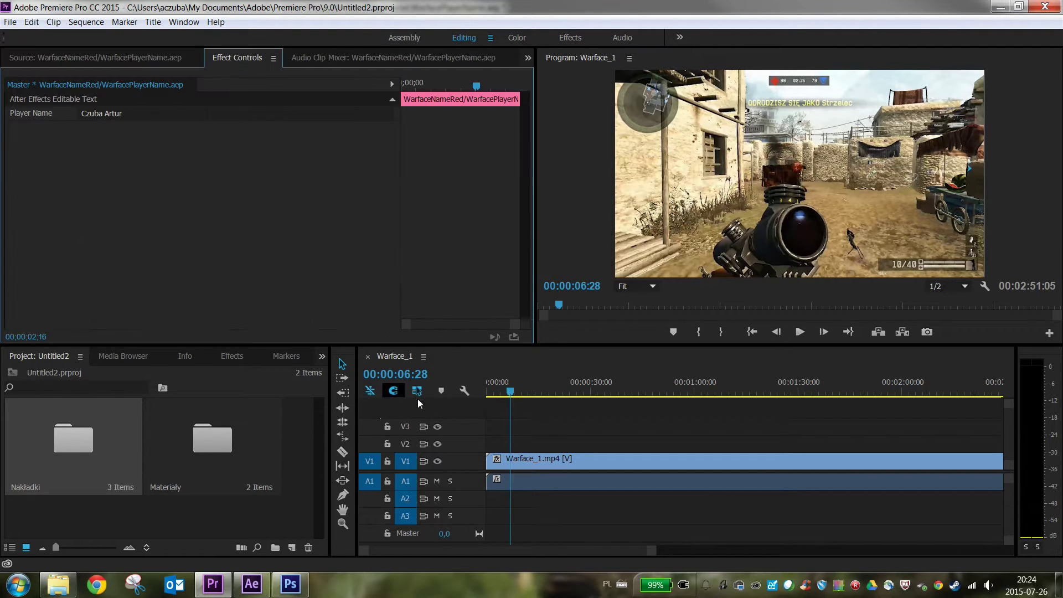
left_click(507, 391)
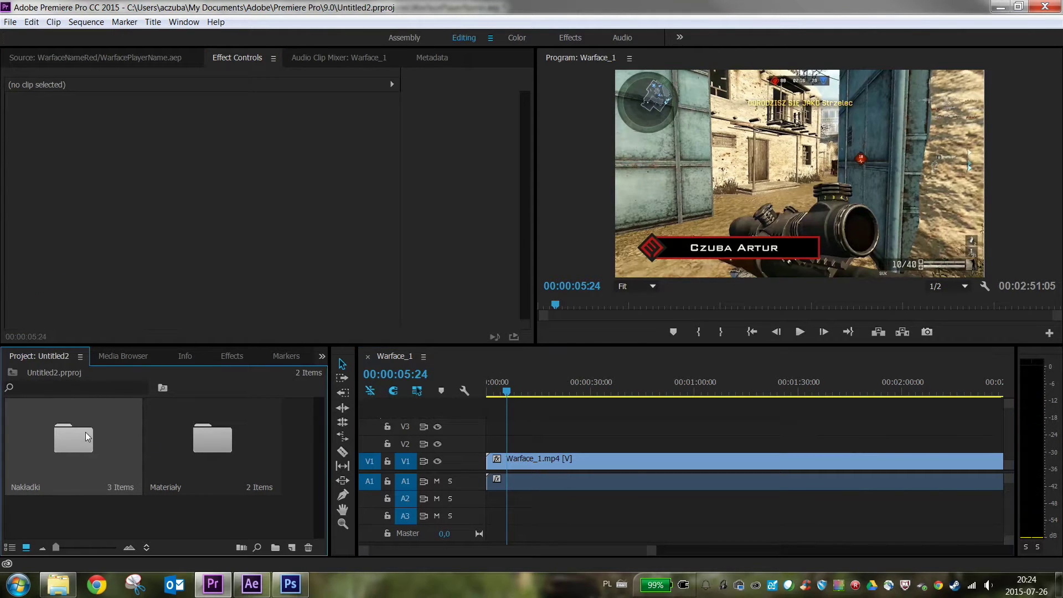
Place WarfaceNameRed on track V2 at 00:00:13:18 and close the Nakładki bin
double_click(87, 437)
left_click(533, 388)
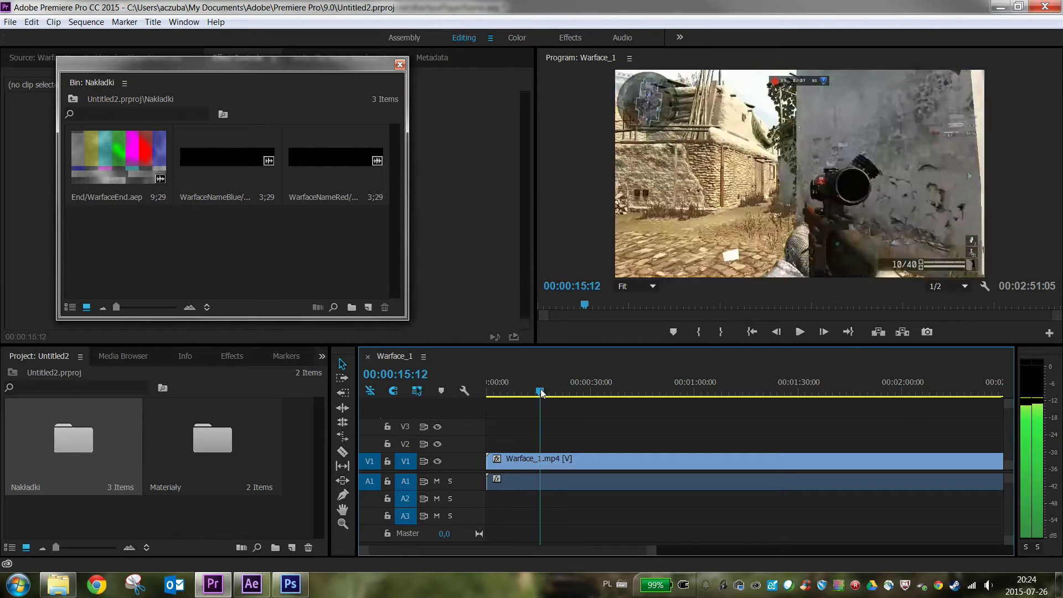
left_click(335, 160)
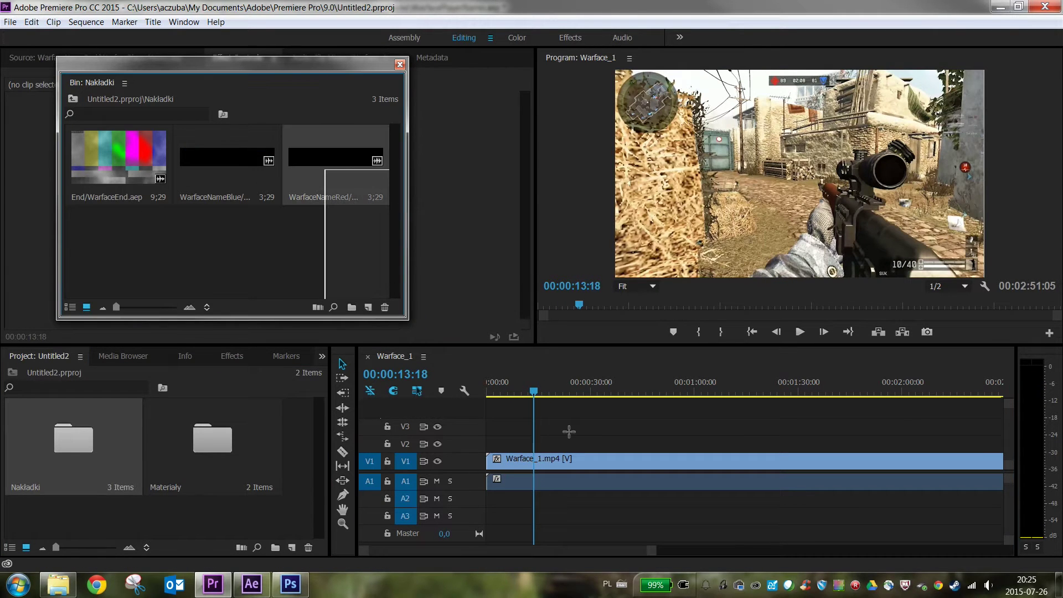
left_click_drag(339, 161, 540, 443)
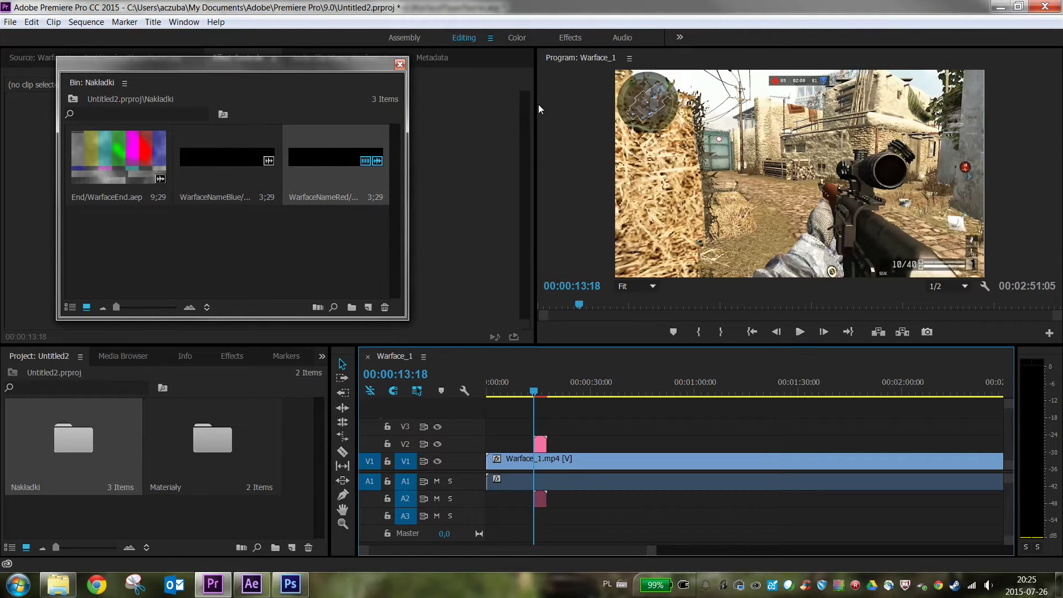
left_click(399, 65)
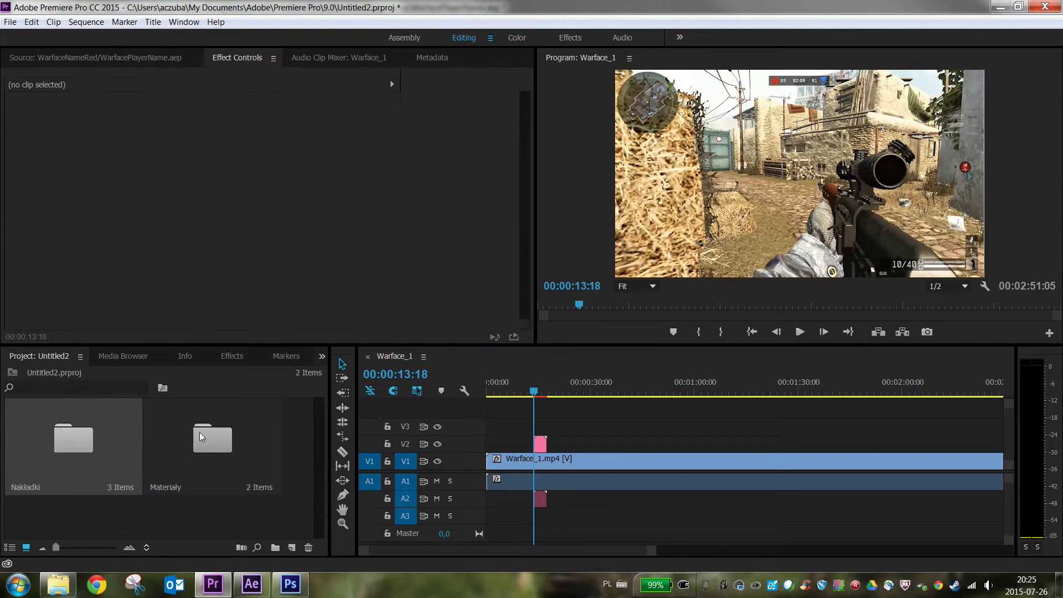
Change WarfaceNameRed's Player Name text to YouTube and check it at 00:00:14:24
double_click(55, 434)
double_click(350, 143)
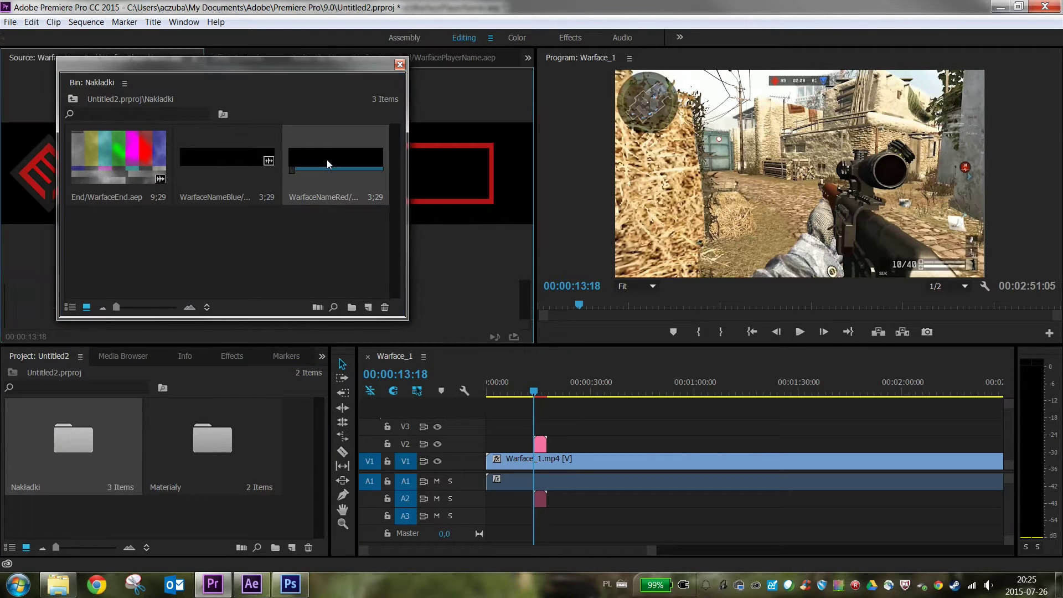
left_click(399, 64)
left_click(225, 58)
left_click(213, 119)
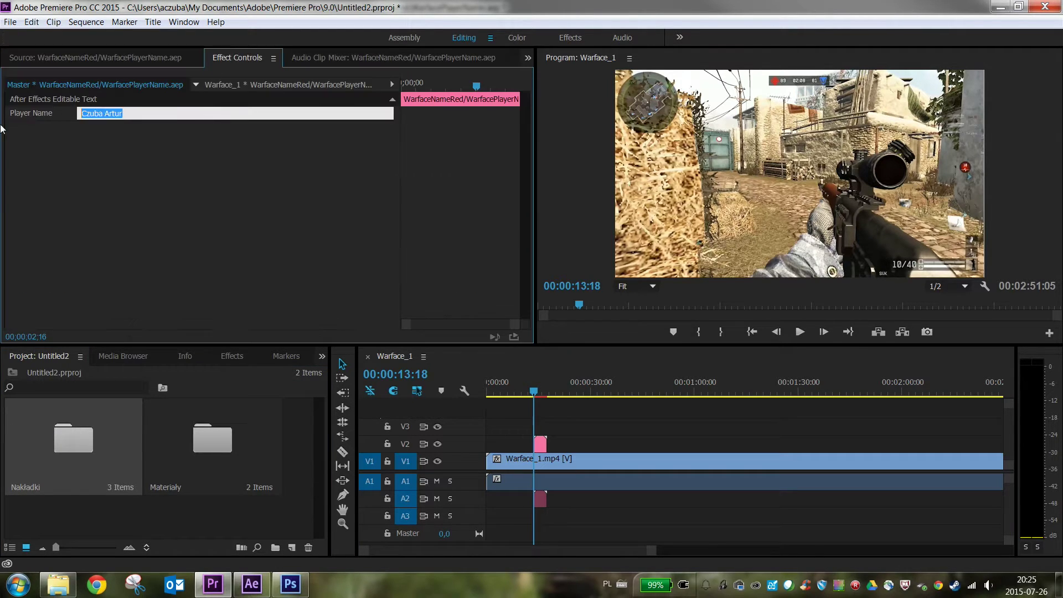
type("YU")
left_click(537, 393)
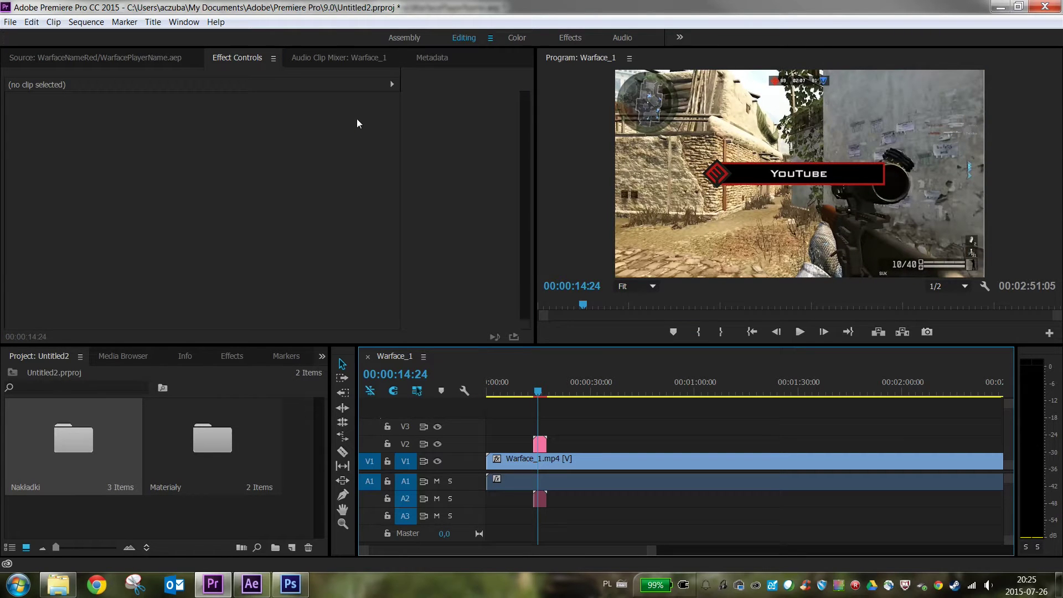
Change the Player Name text to 'Test Test' and check the V2 title clip
double_click(540, 444)
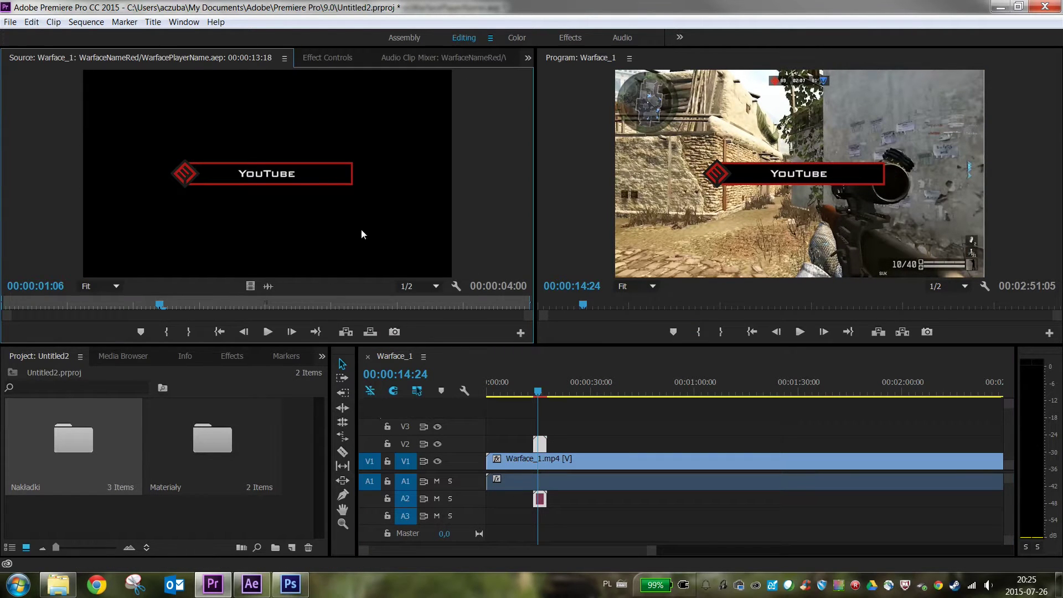
left_click(327, 58)
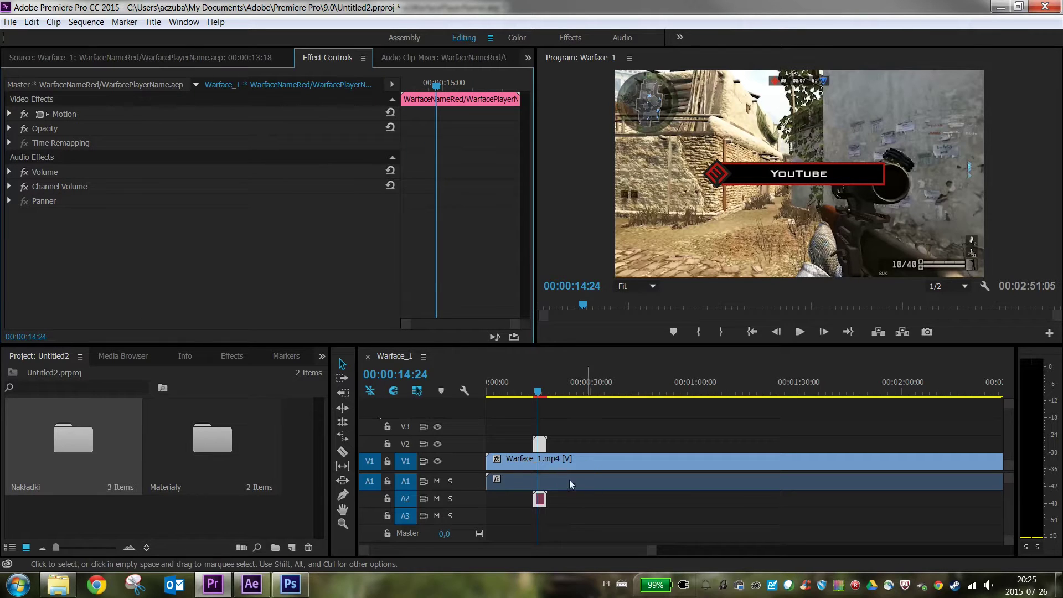
double_click(128, 449)
double_click(336, 162)
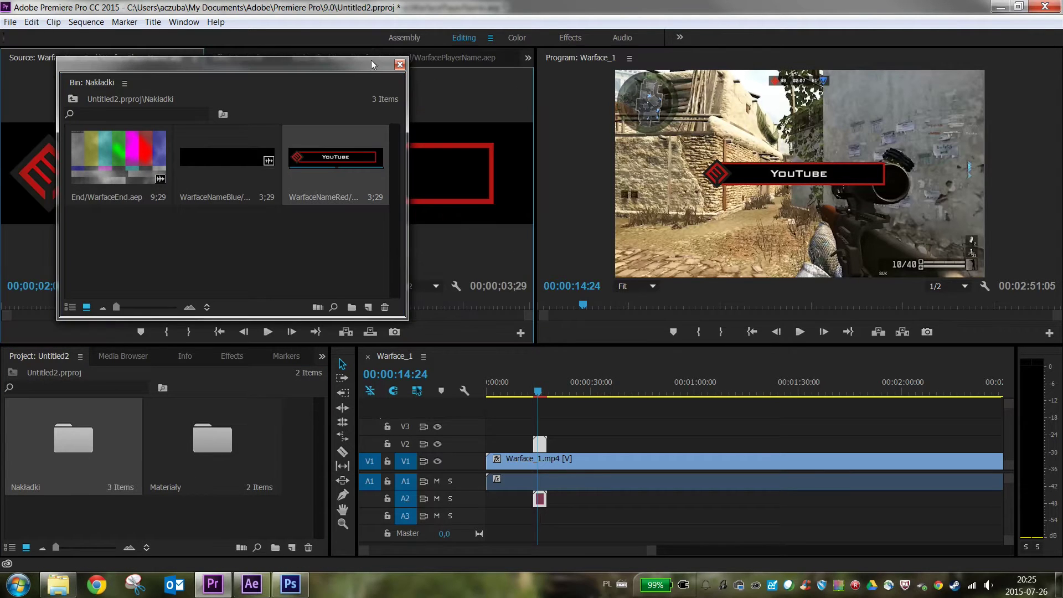
left_click(399, 66)
left_click(262, 57)
left_click(210, 107)
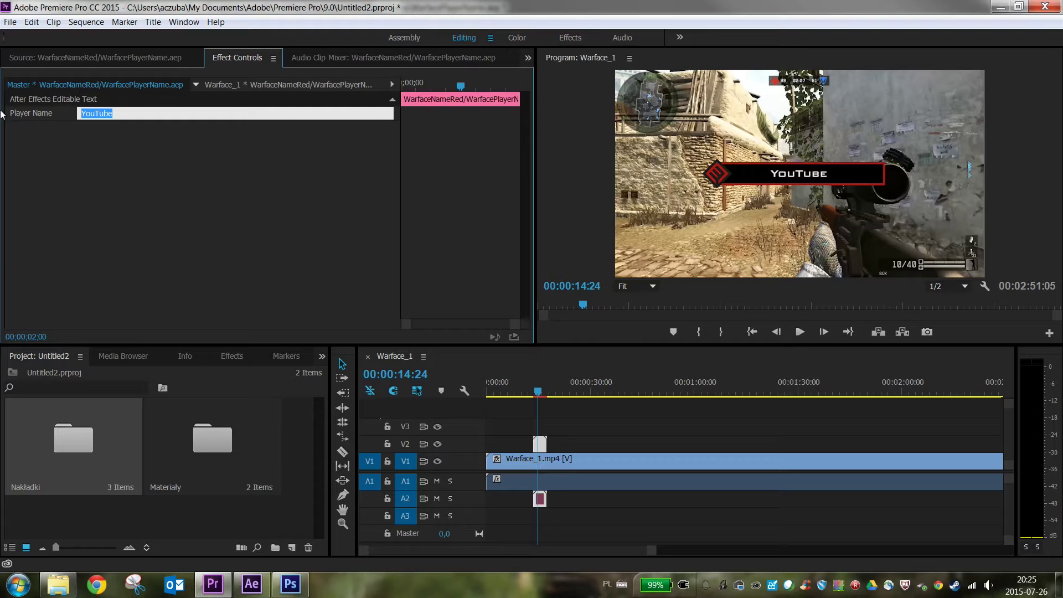
type("Test Test")
key("Return")
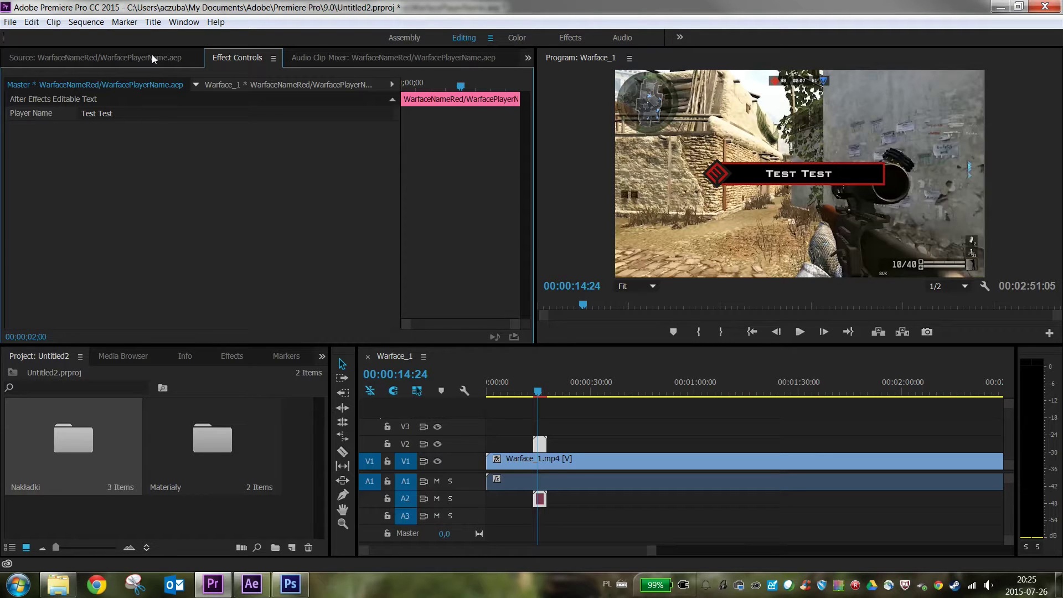
double_click(540, 443)
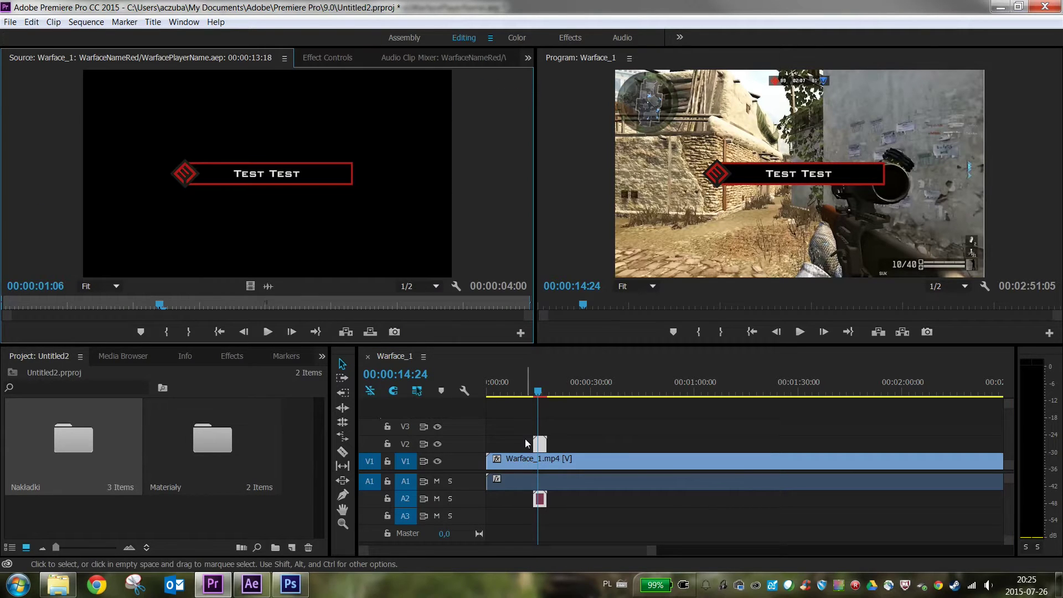
Move the TEST TEST title to the lower-left of the Program preview, checking it against safe-margin guides
left_click(339, 58)
left_click(35, 115)
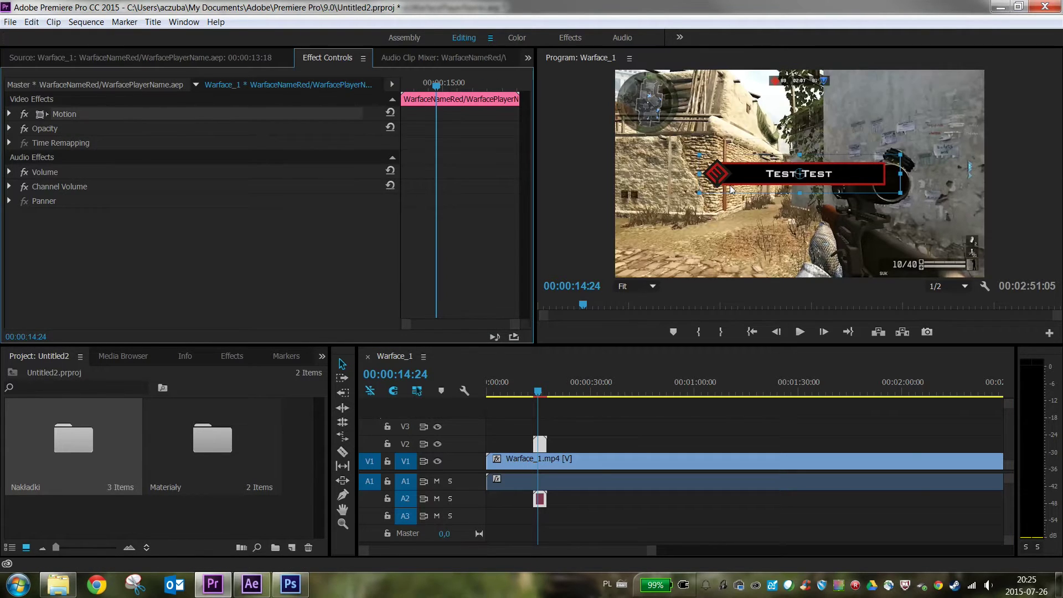
right_click(732, 188)
left_click(805, 518)
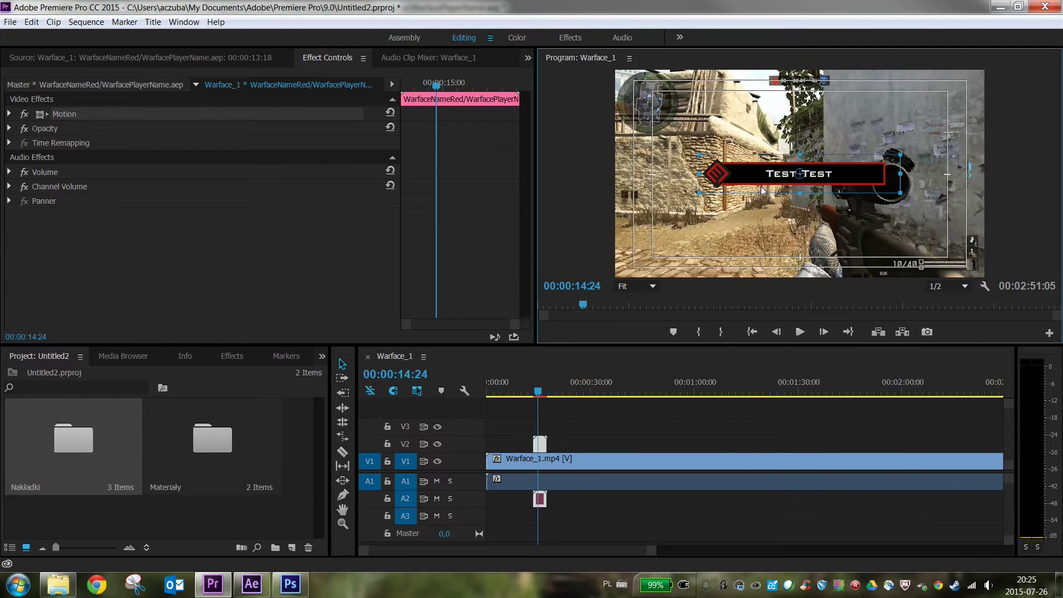
left_click_drag(759, 185, 696, 253)
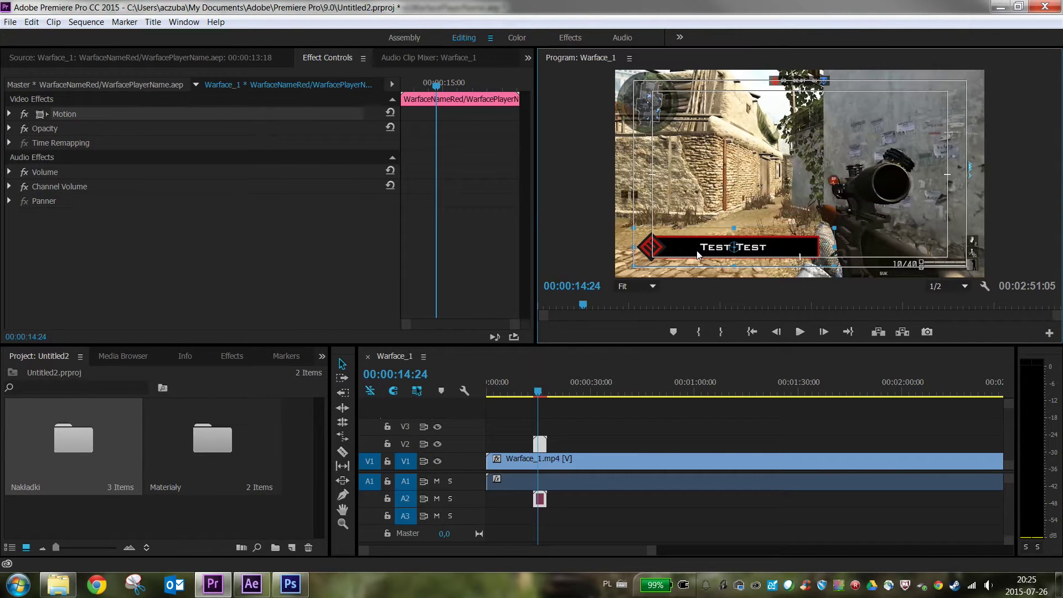
right_click(716, 141)
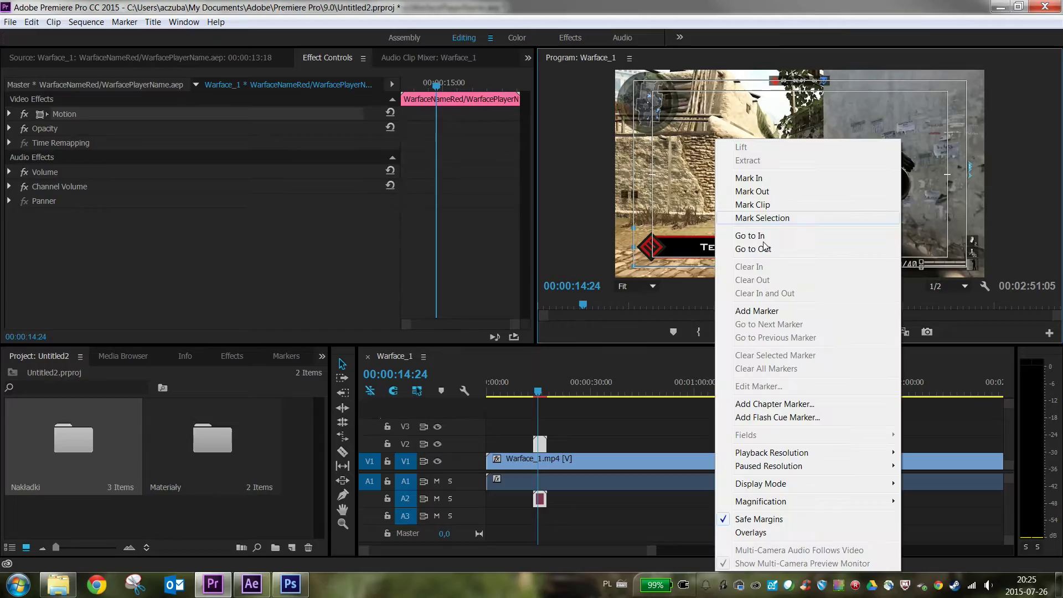
left_click(760, 520)
Review the title between 00:00:10:12 and 00:00:16:12, save the Premiere project, and return to After Effects
mouse_move(513, 394)
left_mouse_down()
mouse_move(537, 395)
mouse_move(509, 396)
left_mouse_up()
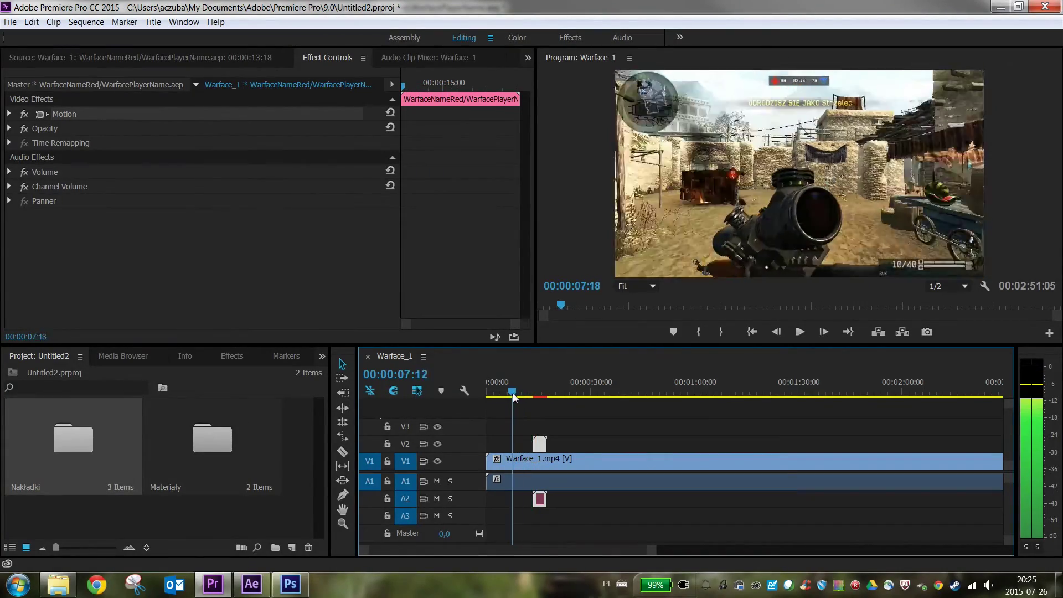
left_click_drag(508, 395, 538, 392)
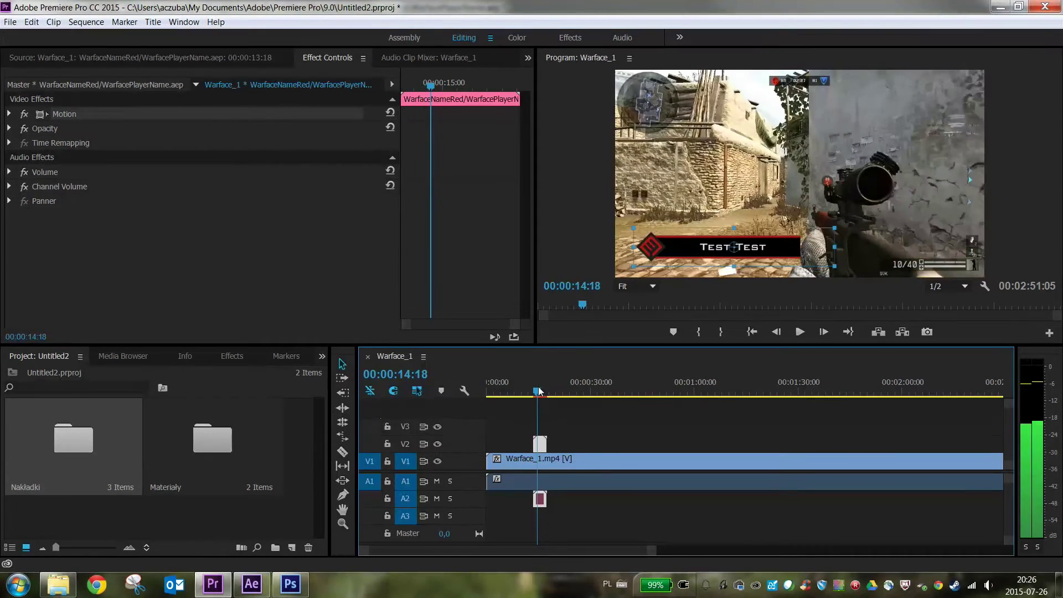
left_click(942, 226)
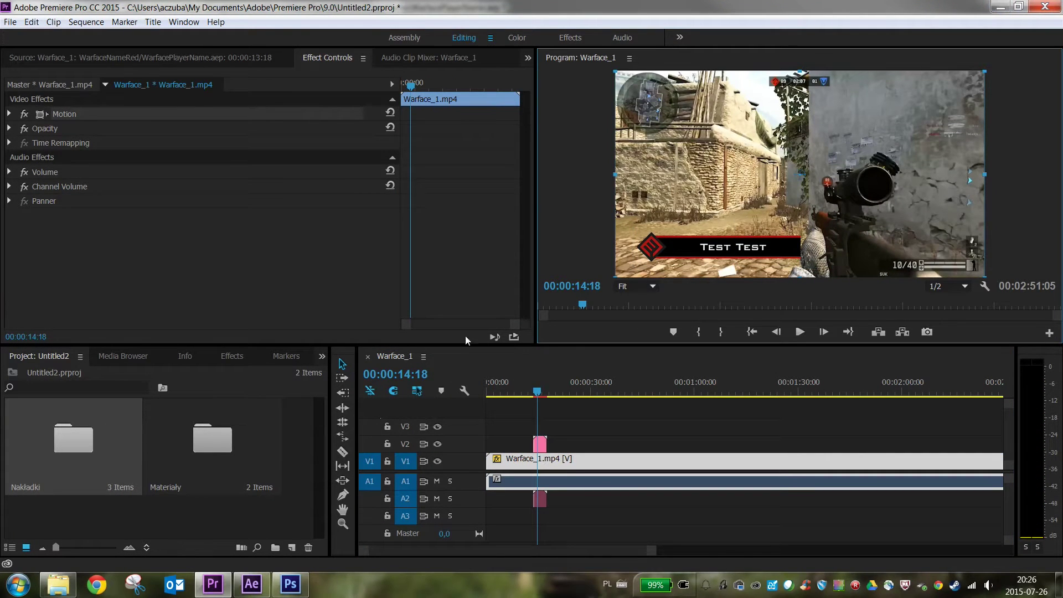
left_click_drag(541, 383, 544, 385)
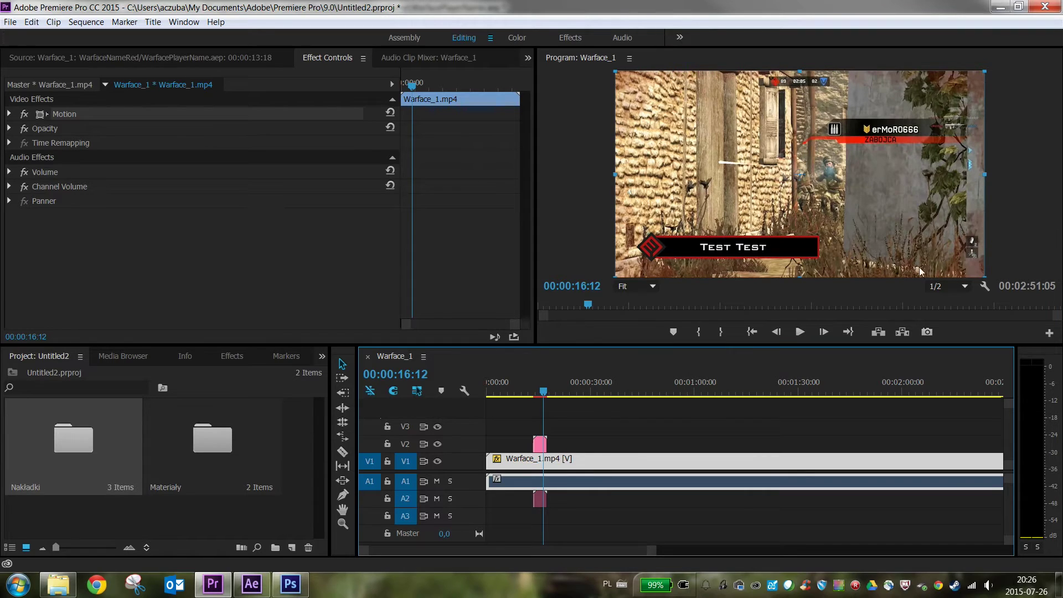
key("ctrl+s")
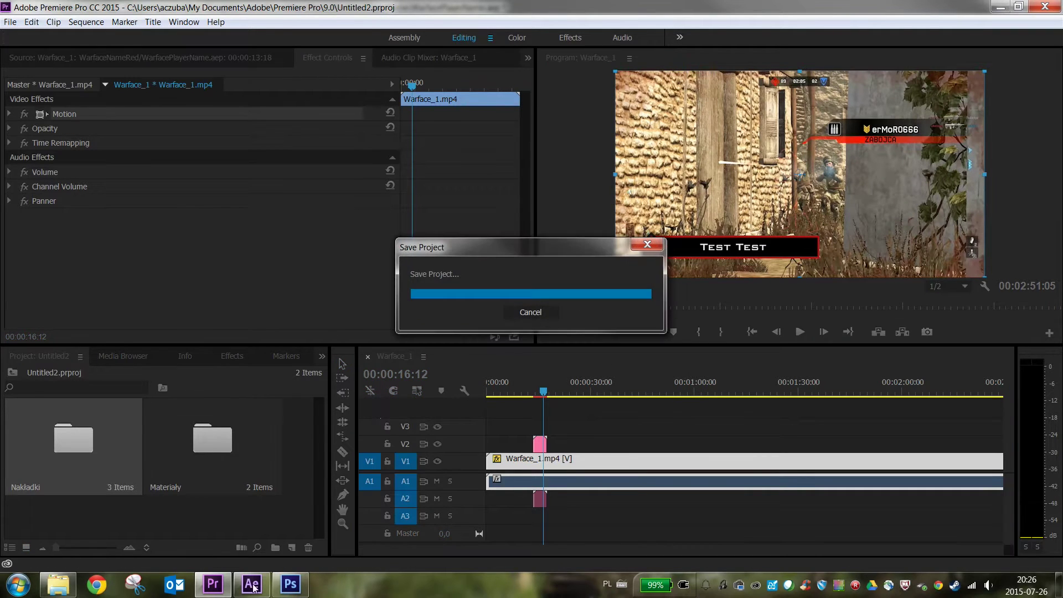
left_click(251, 583)
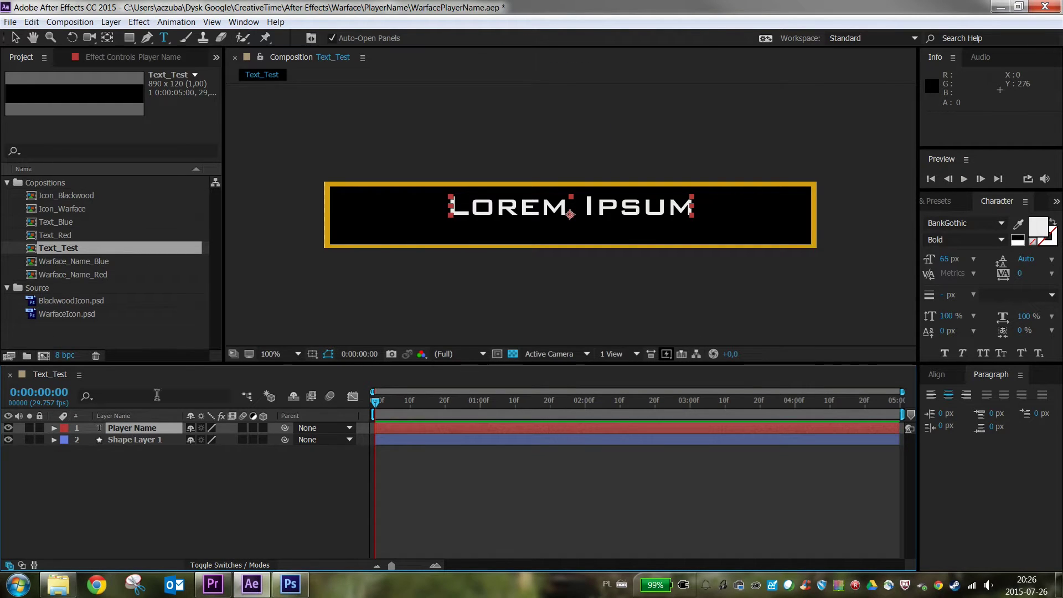
Centre the Lorem Ipsum text horizontally and vertically, aligning to the composition
left_click(948, 374)
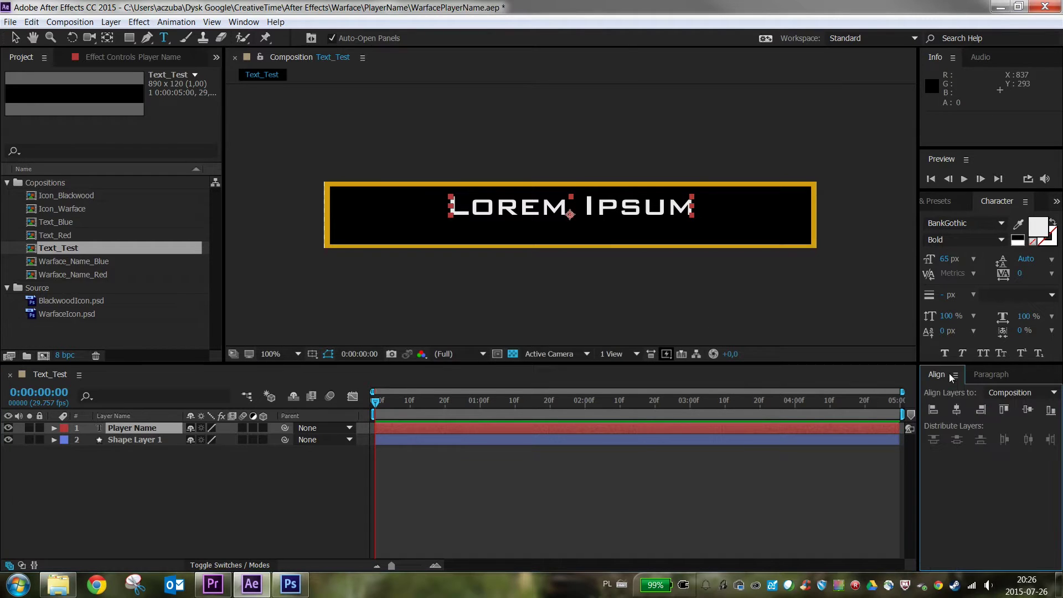
left_click(1020, 392)
left_click(1021, 422)
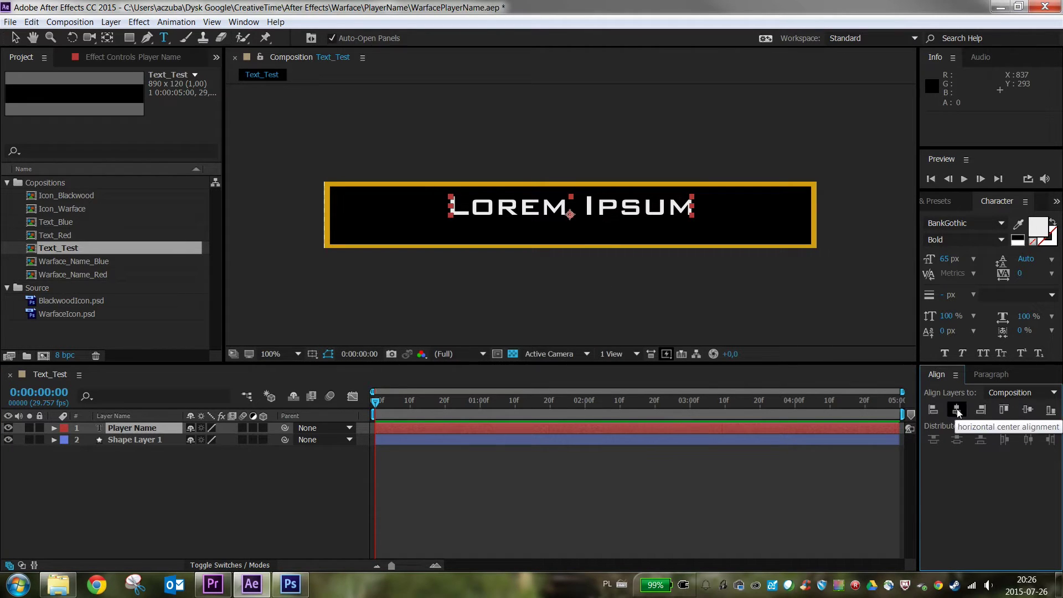
left_click(1027, 410)
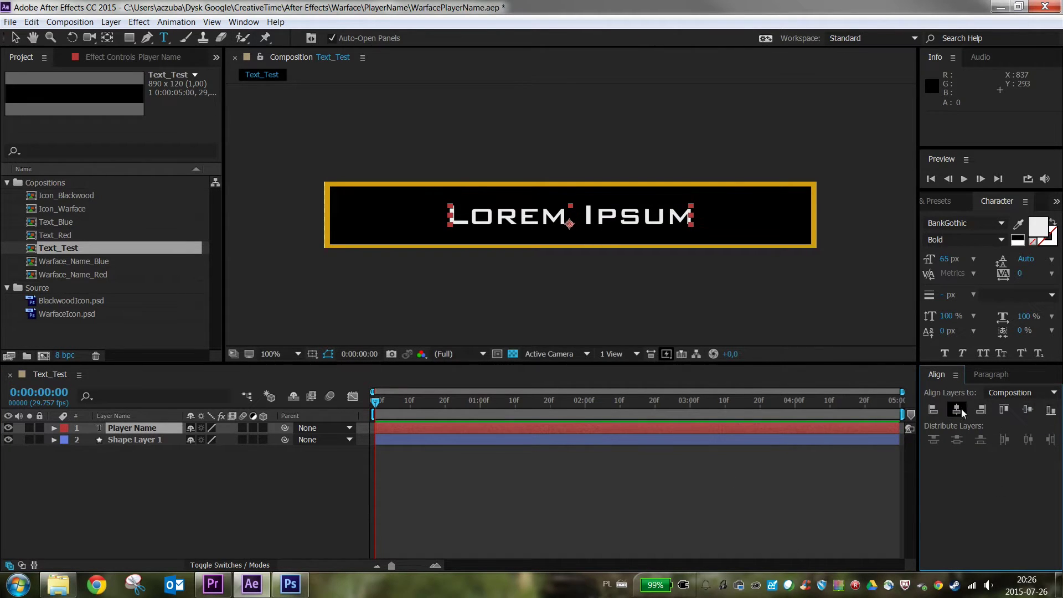
left_click(1023, 413)
left_click(34, 477)
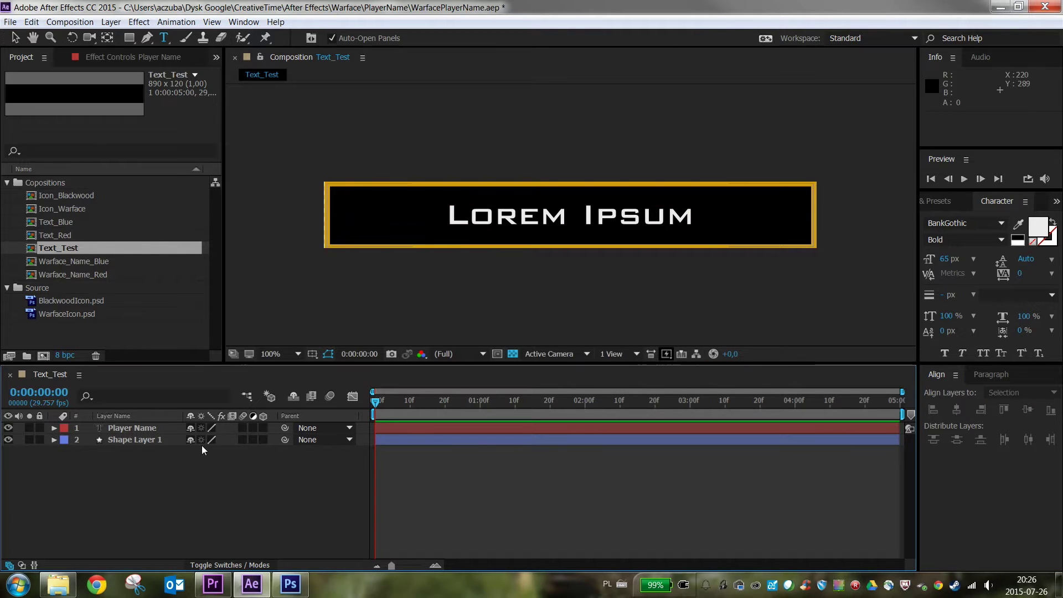
Inspect the Text_Test composition settings, including advanced options, and cancel without changes
left_click(83, 22)
left_click(108, 60)
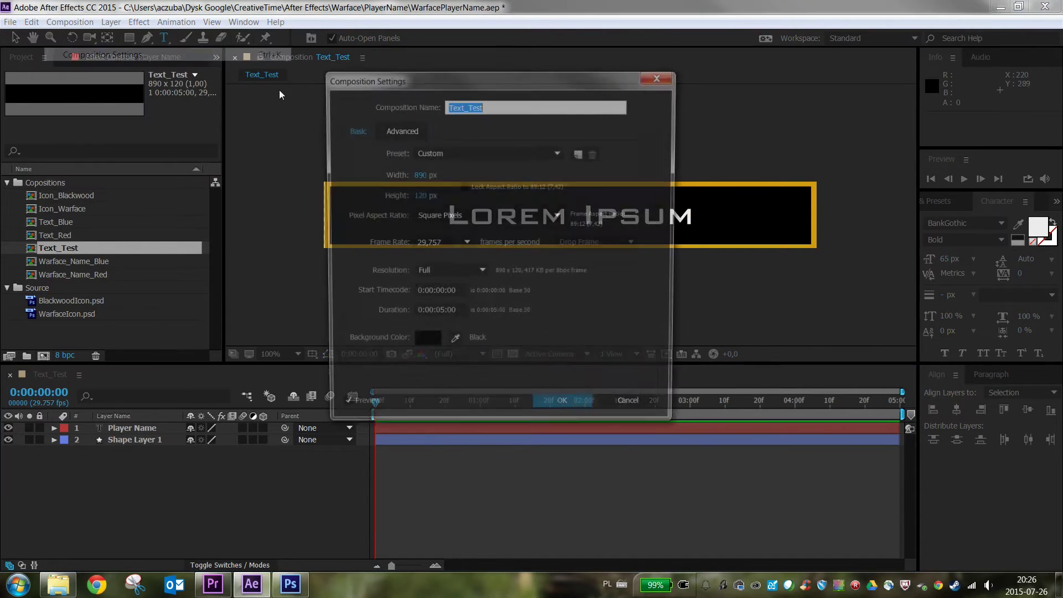
left_click(398, 130)
left_click(640, 414)
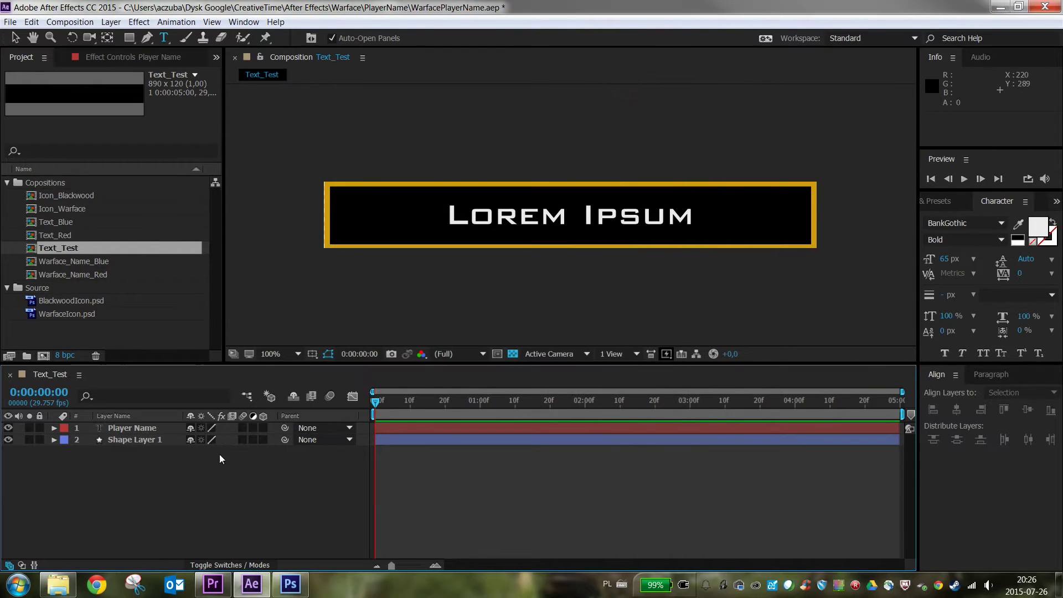
Create an 890×120 composition named Warface_Name_Test and file it in the Copositions folder
right_click(84, 315)
right_click(86, 340)
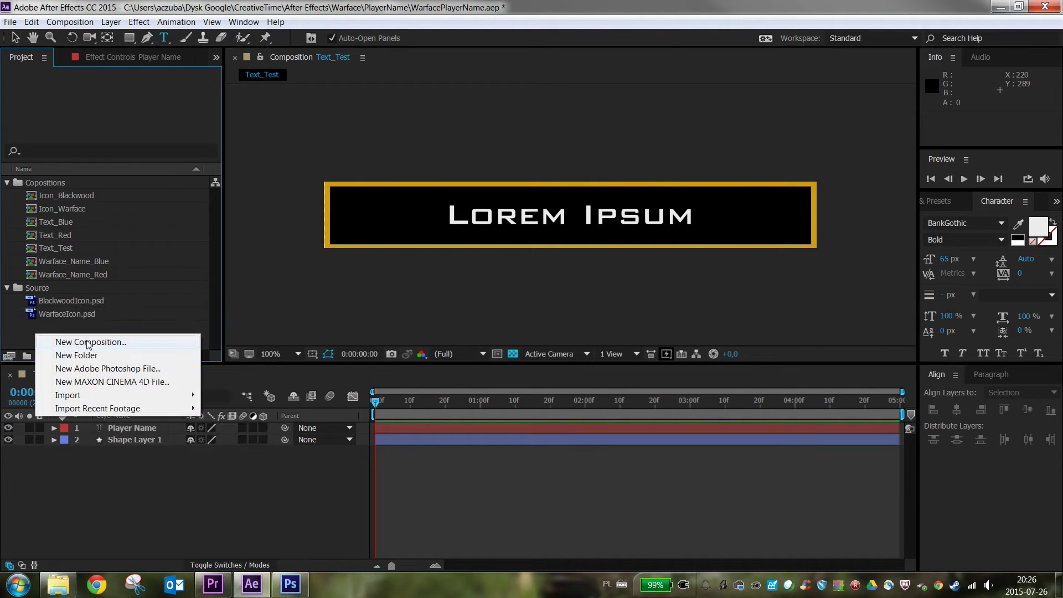
left_click(89, 342)
type("Warface_Name_Tes")
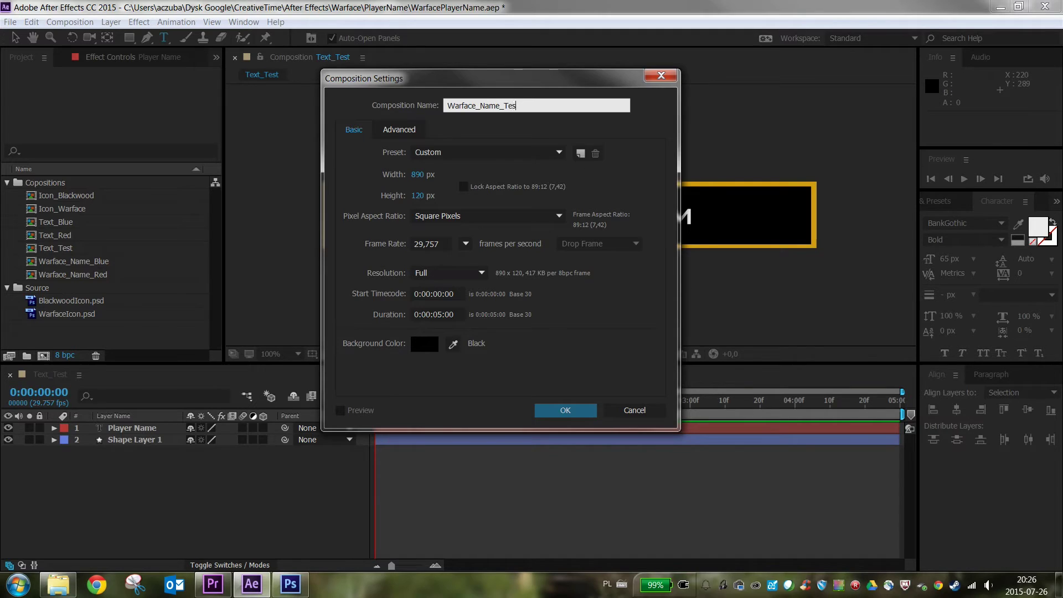
type("t")
key("Return")
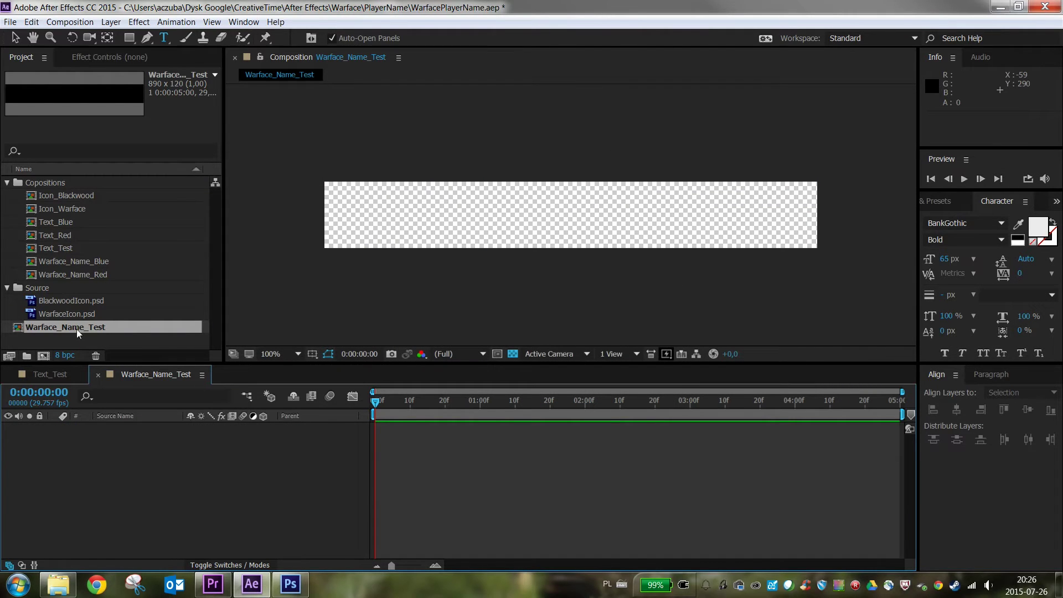
left_click_drag(77, 331, 65, 182)
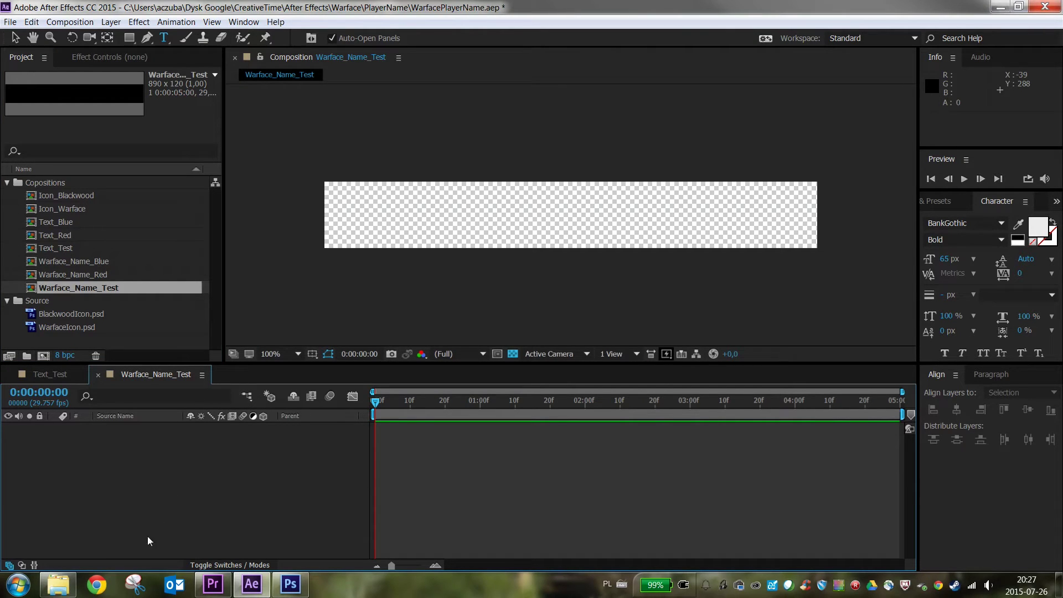
In Photoshop, create a new blank 1920×1080 document
left_click(290, 584)
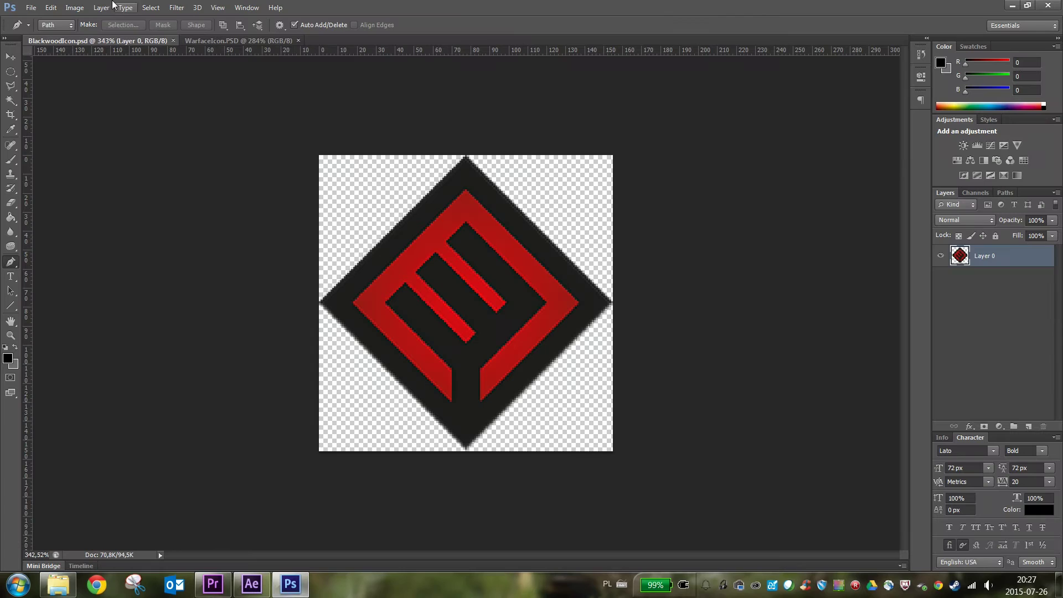
left_click(31, 7)
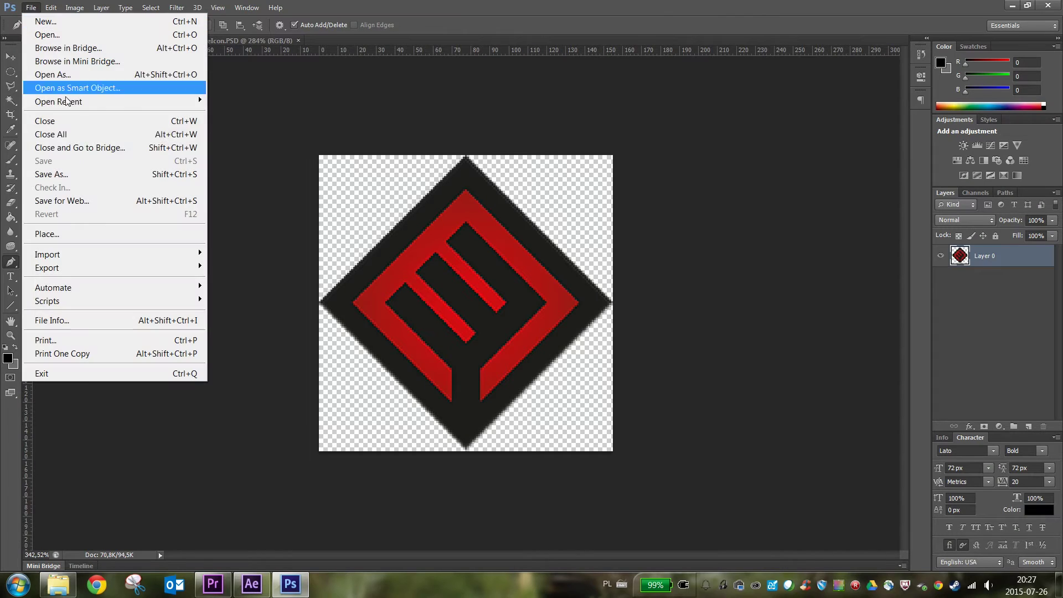
left_click(75, 22)
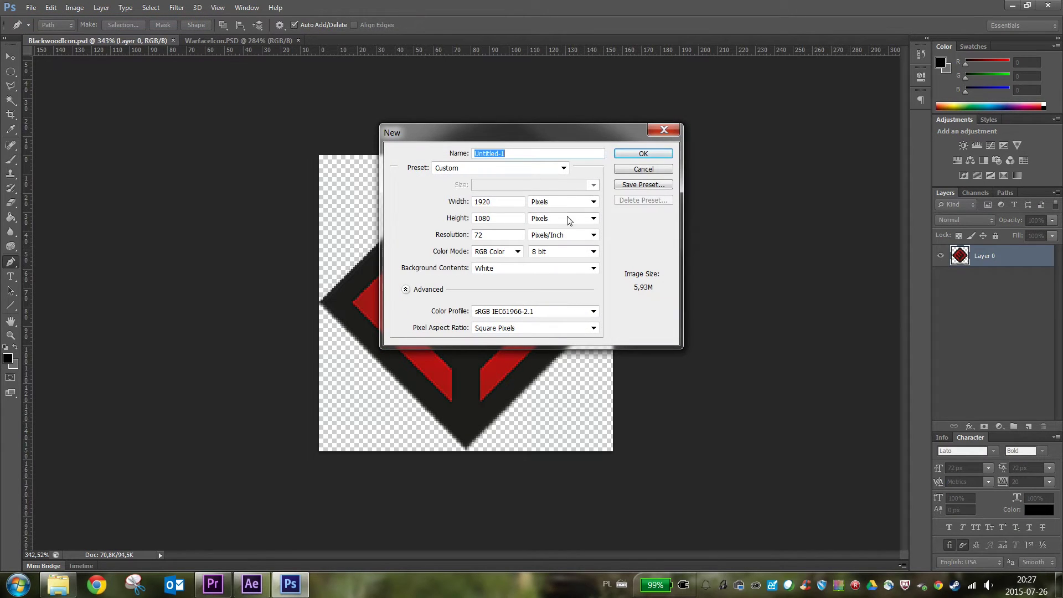
left_click(643, 153)
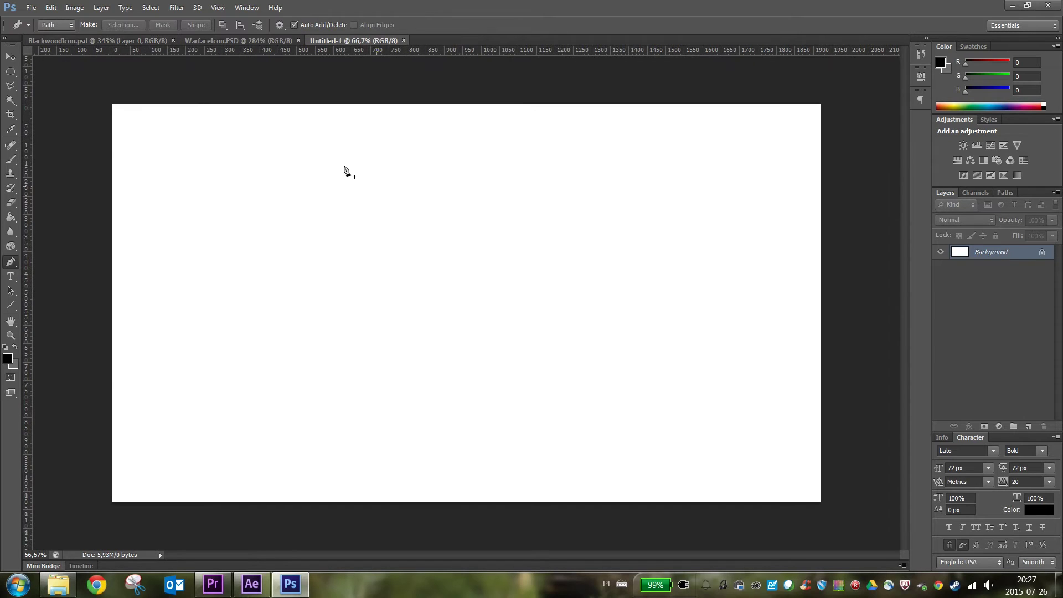
Try placing the Blackwood icon, cancel it, then place twitter-logo.jpg instead
left_click(31, 8)
left_click(85, 232)
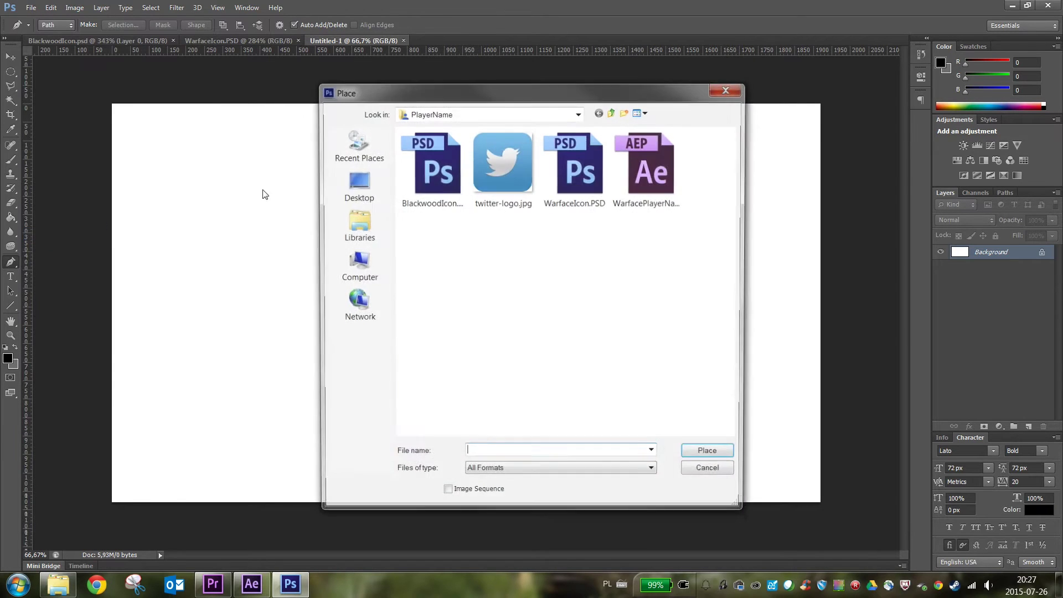
double_click(464, 168)
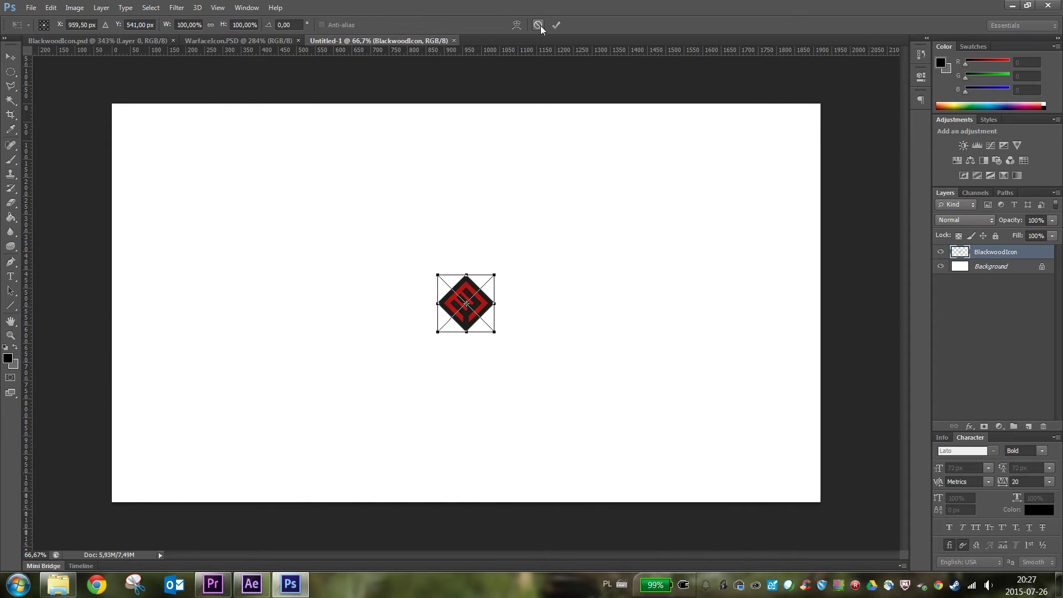
left_click(535, 25)
left_click(31, 8)
left_click(85, 232)
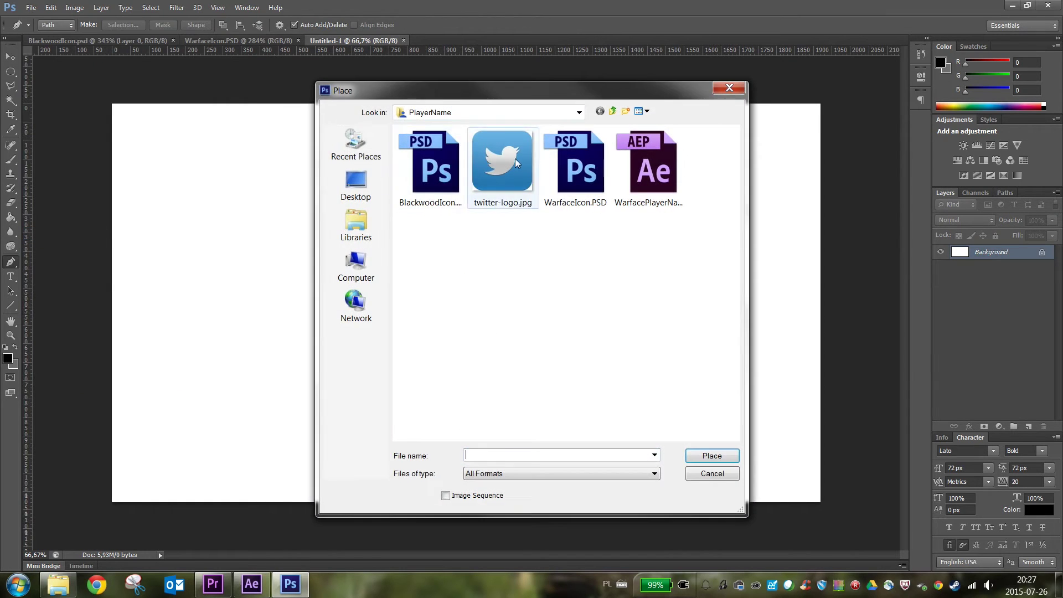
double_click(514, 159)
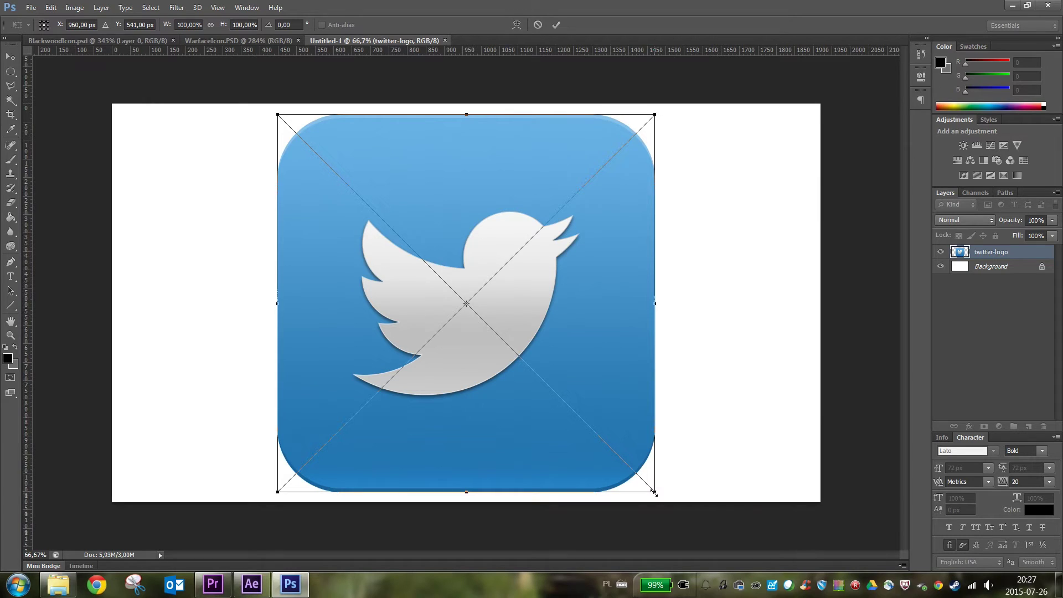
Check the WarfaceIcon.PSD image size and close the dialog without changes
left_click(246, 40)
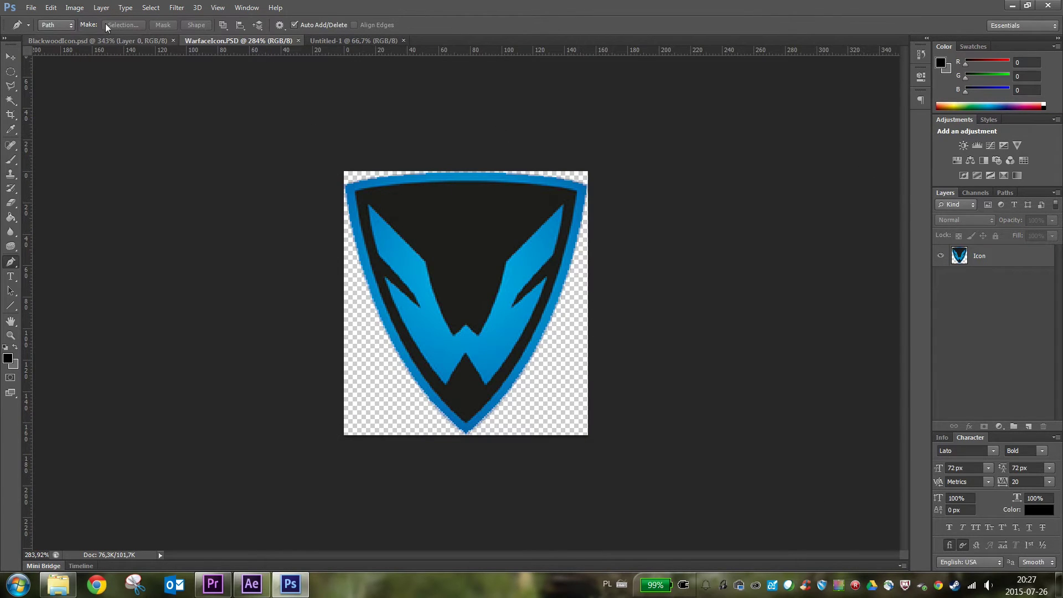
left_click(74, 8)
left_click(100, 108)
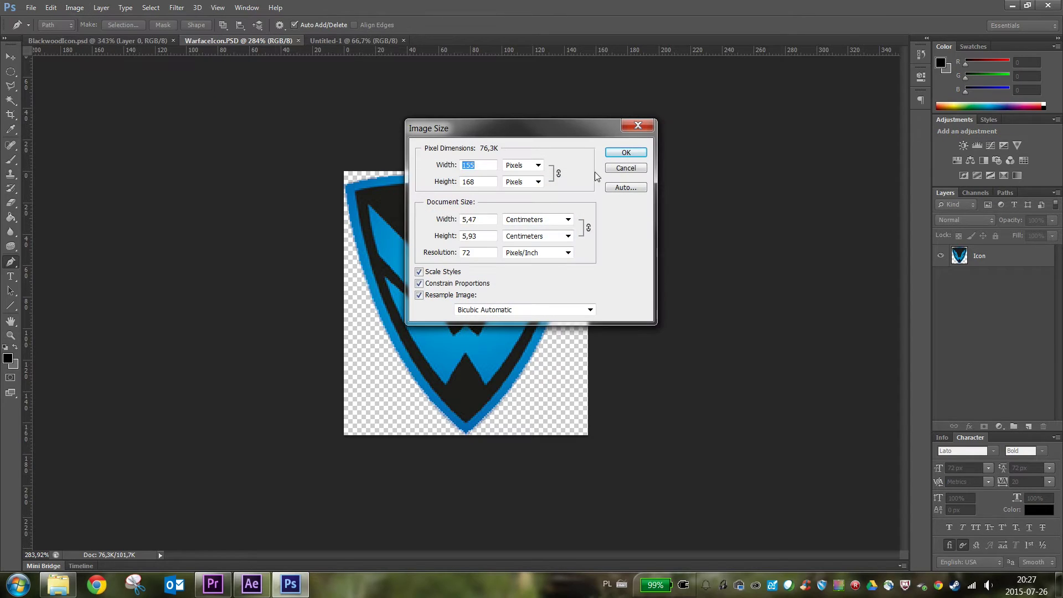
left_click(643, 187)
left_click(609, 210)
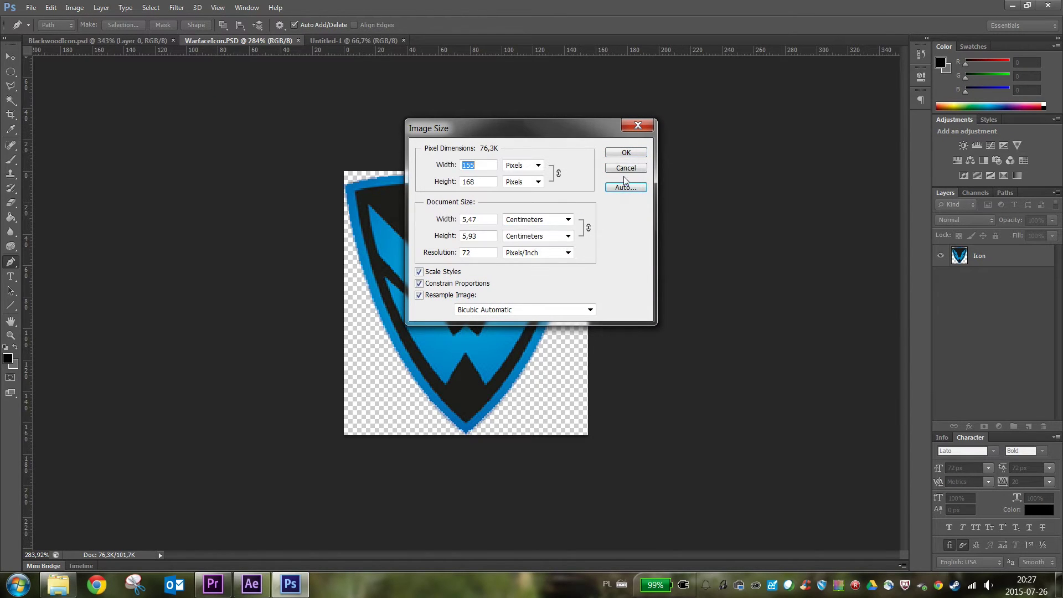
left_click(626, 168)
Resize Untitled-1 to 155×168 pixels with proportions unlinked and layer-style scaling off
left_click(354, 41)
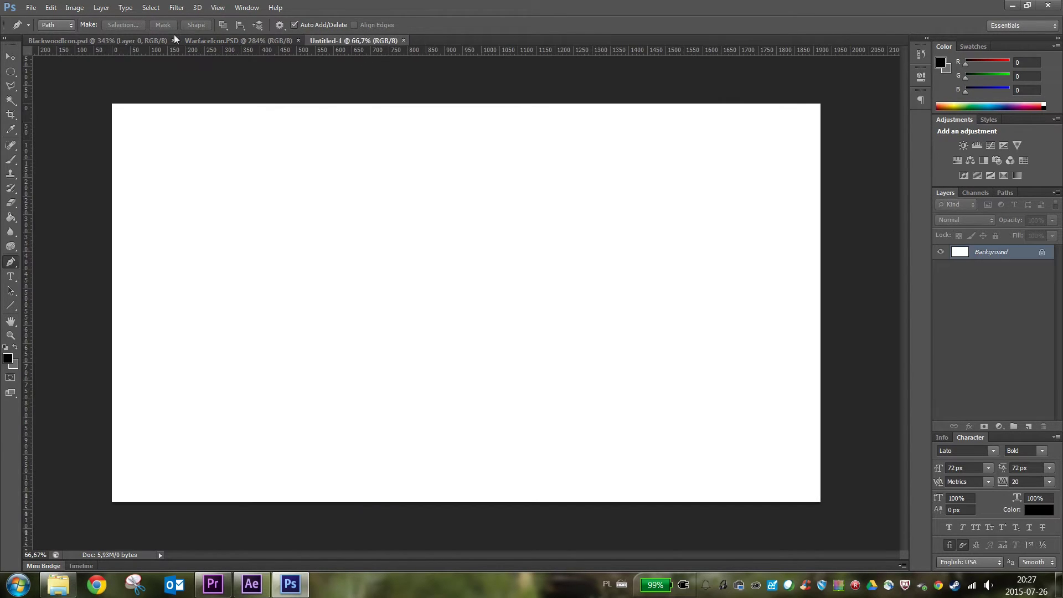
left_click(74, 8)
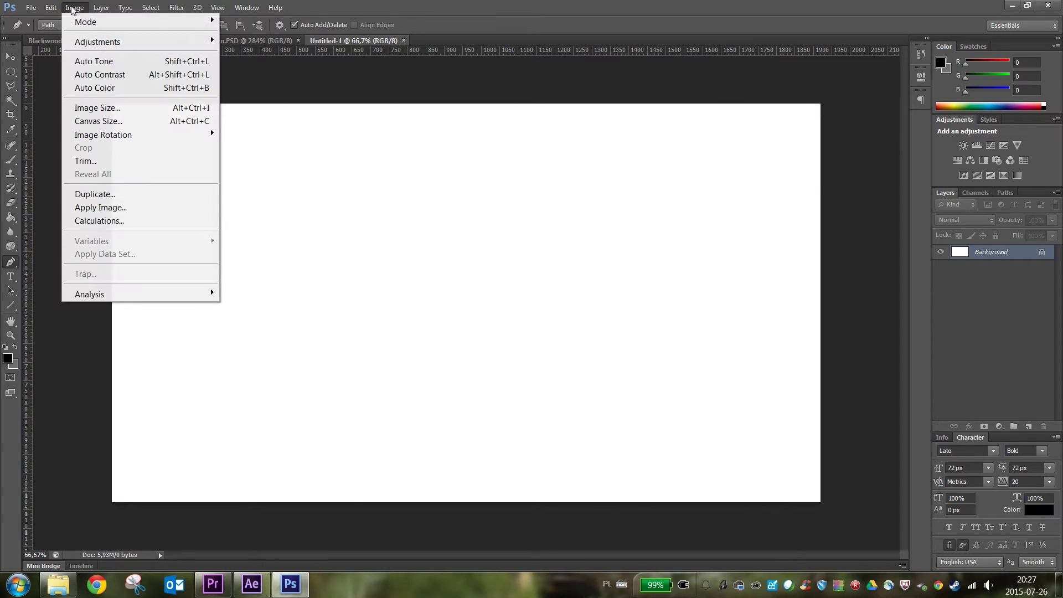
left_click(144, 109)
type("1")
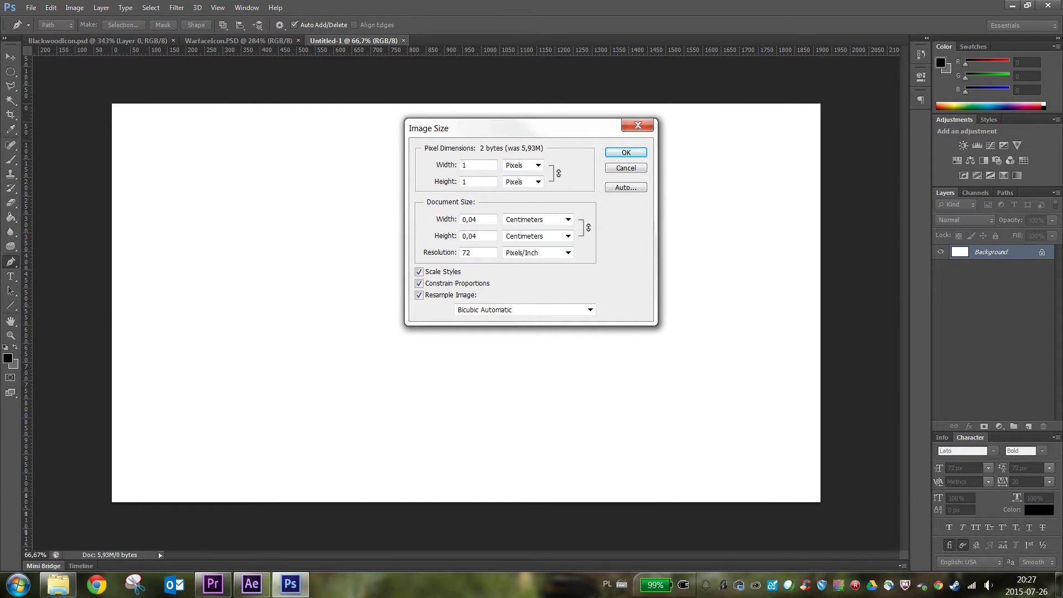
type("55")
key("Tab")
key("Tab")
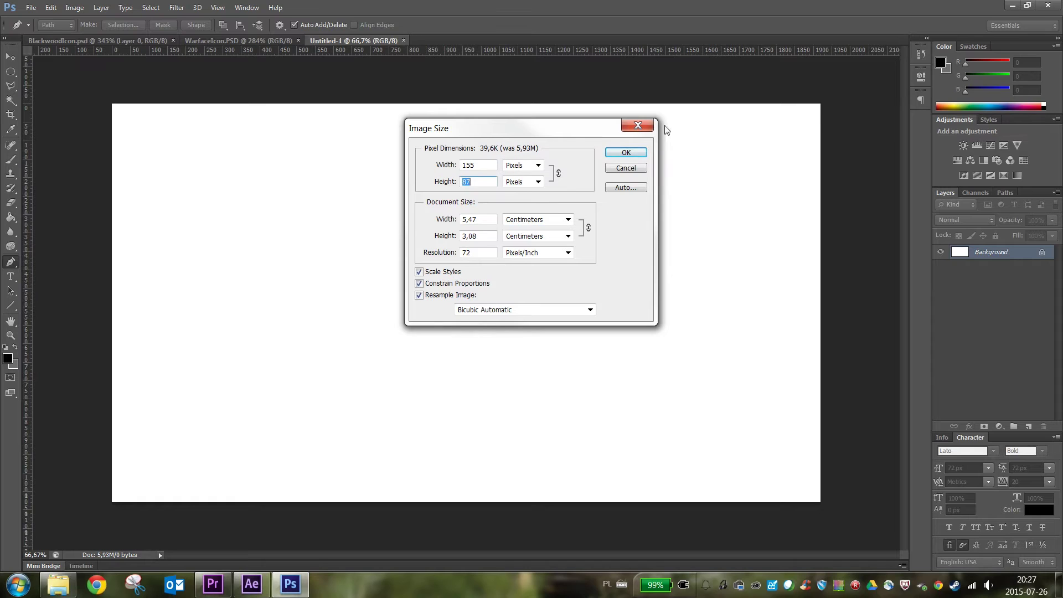
left_click(420, 273)
left_click(420, 283)
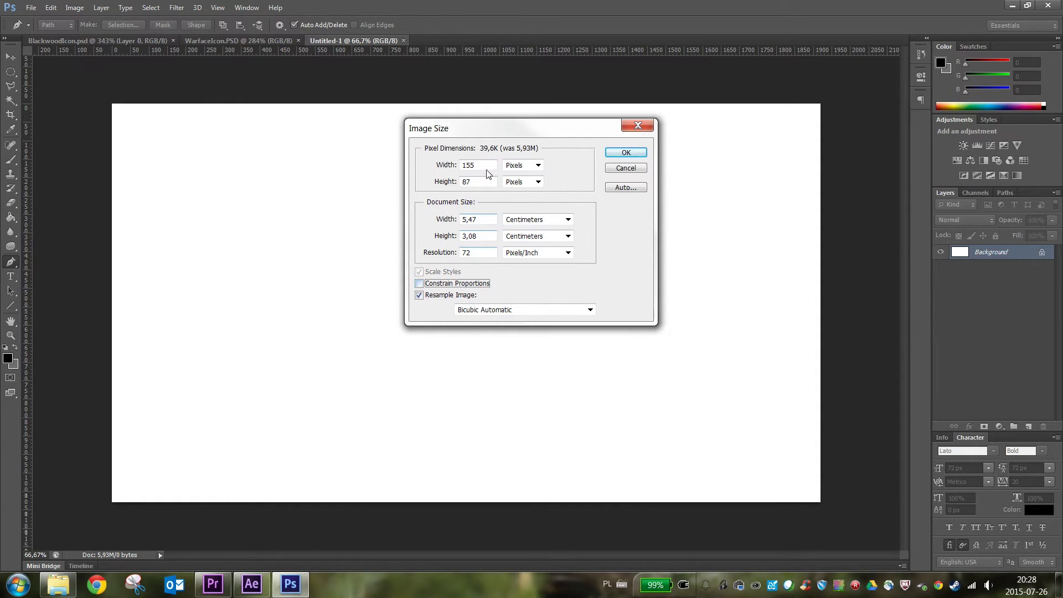
type("168")
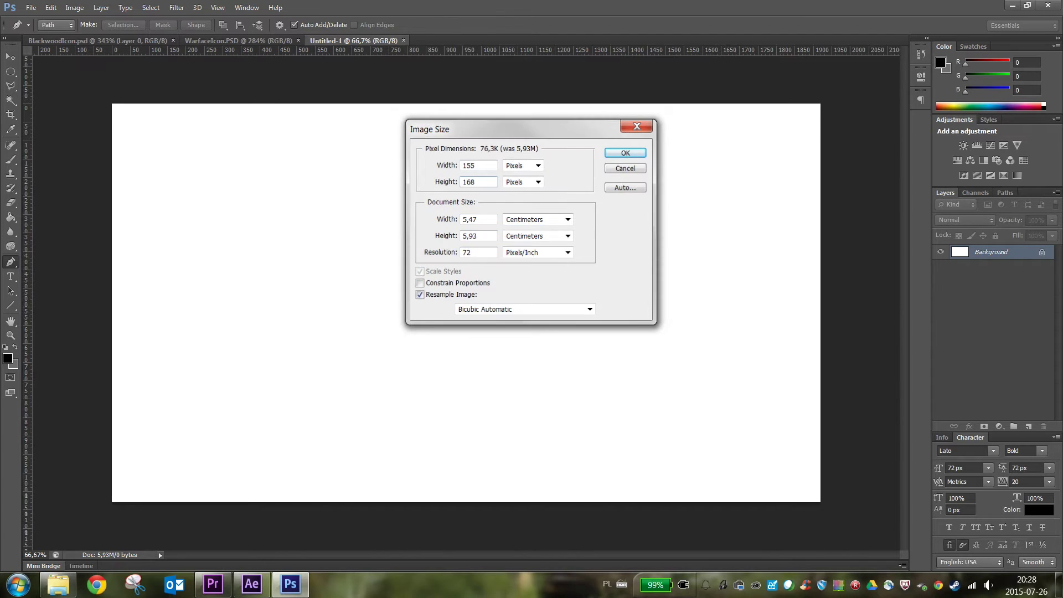
key("Return")
Place the twitter-logo image into the document and delete the white Background layer
left_click(31, 8)
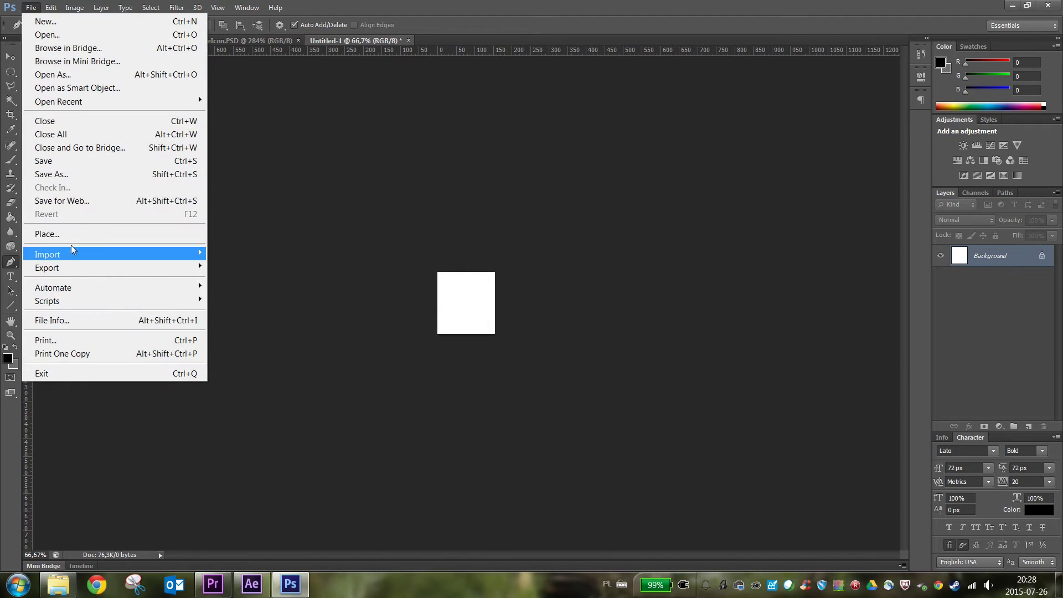
left_click(72, 235)
left_click(503, 168)
double_click(503, 168)
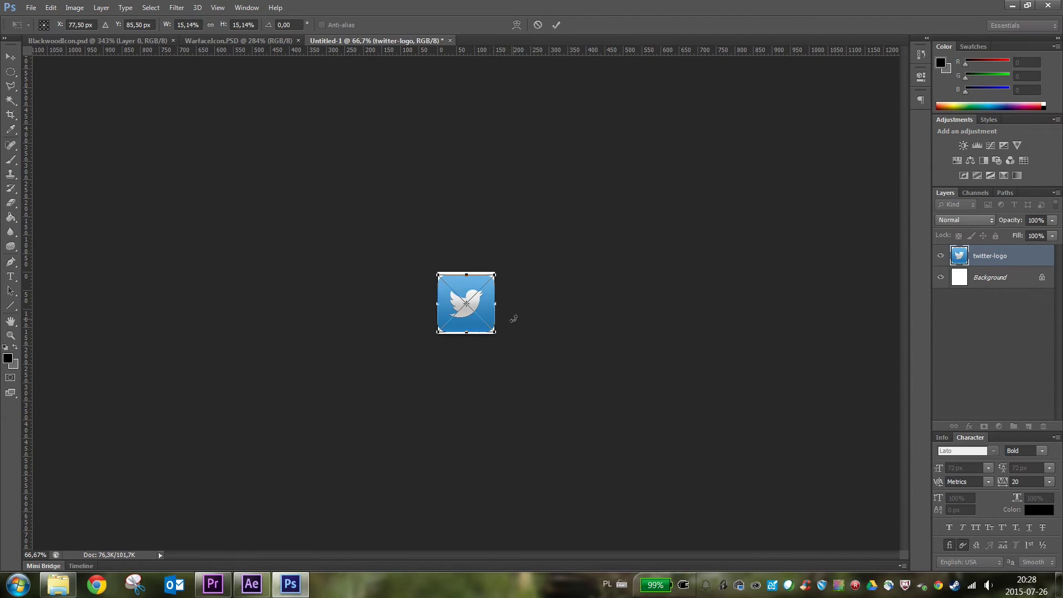
key("Return")
left_click(973, 276)
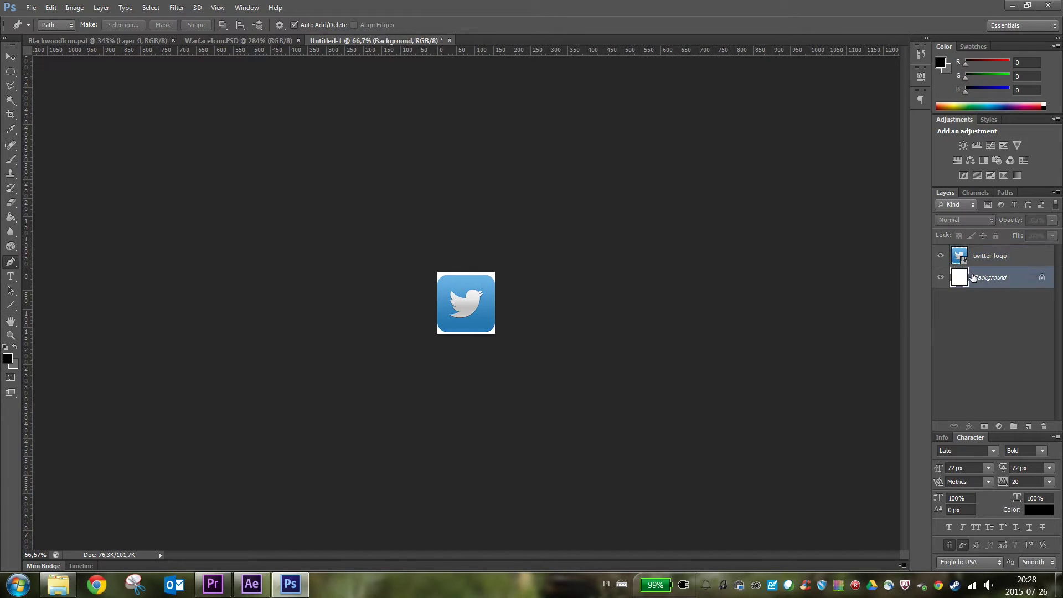
left_click(1042, 426)
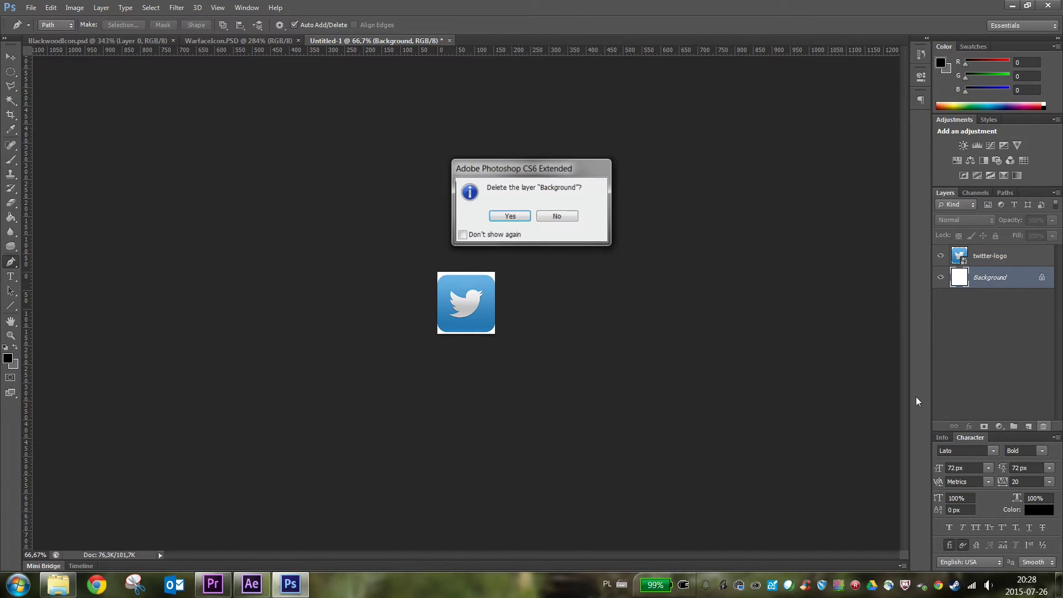
left_click(517, 219)
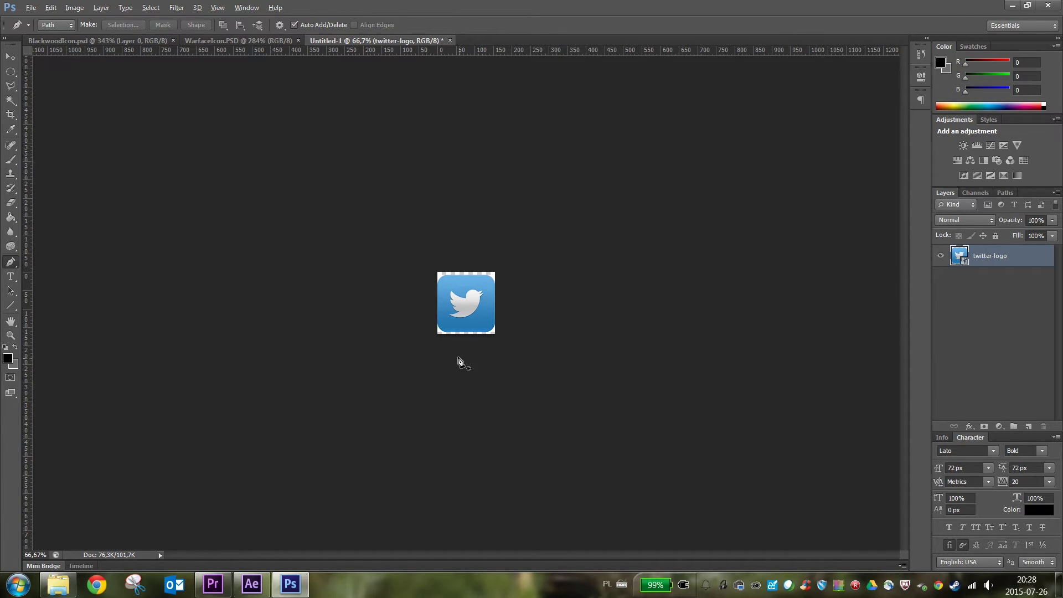
Zoom in on the logo, add an empty Layer 1, and clear the logo's pixel selection
scroll(460, 363, "up", 1)
scroll(465, 361, "up", 1)
scroll(477, 380, "up", 1)
scroll(477, 381, "up", 1)
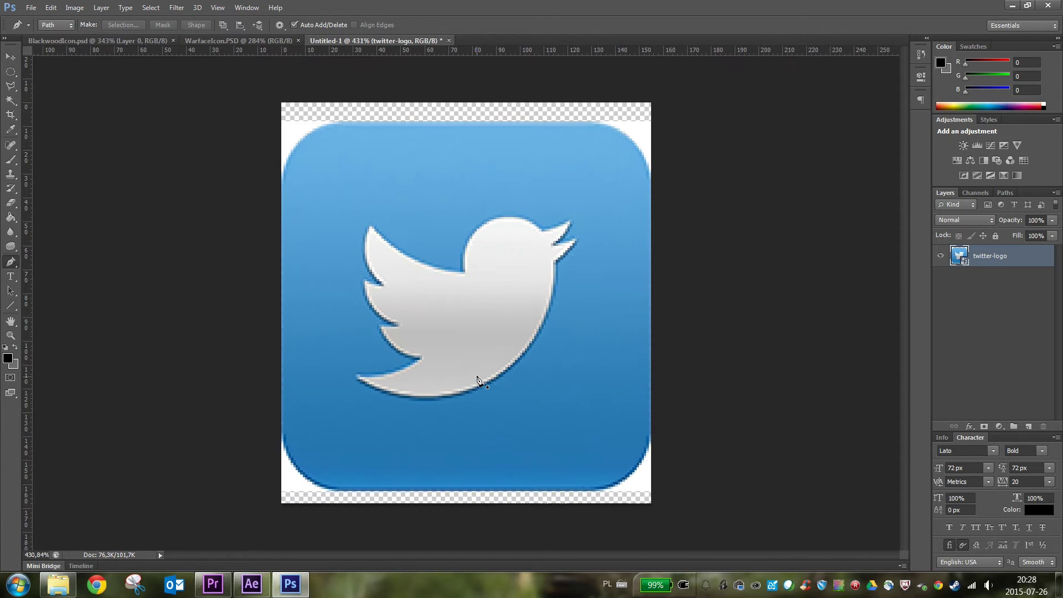
left_click(990, 330)
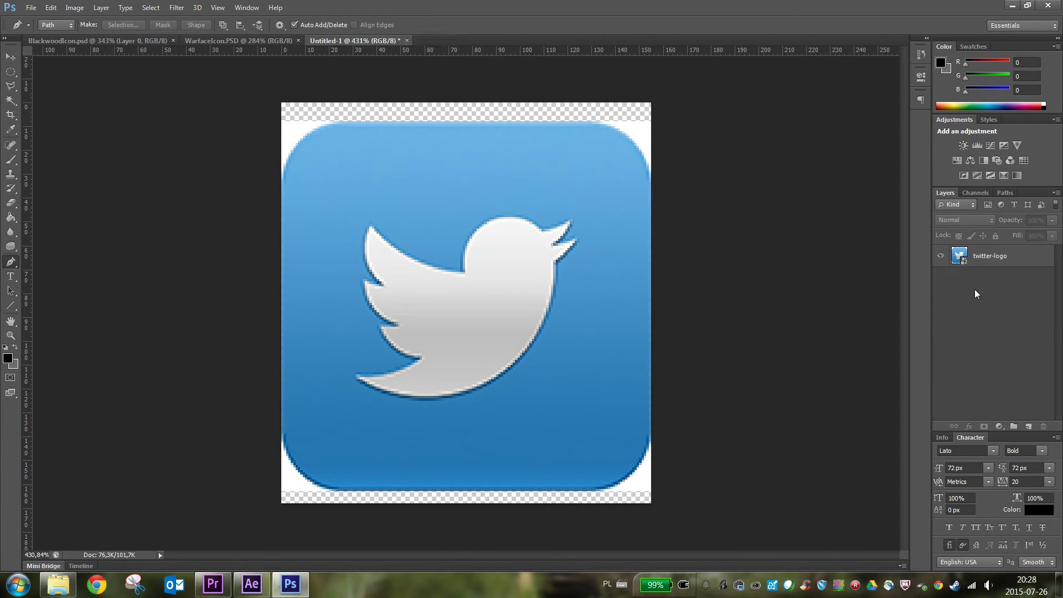
left_click(1029, 426)
left_click(990, 282)
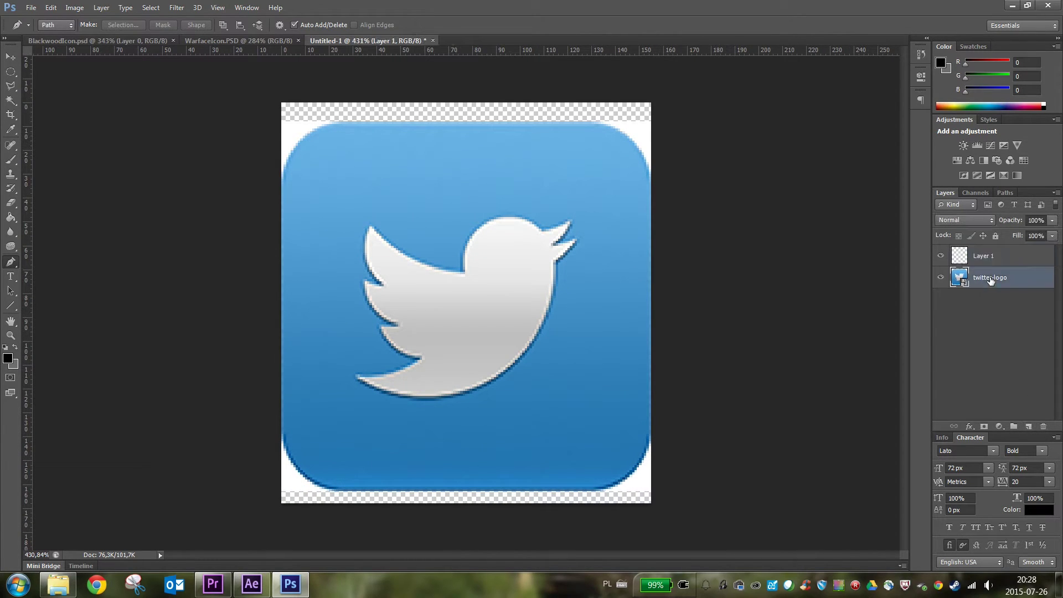
left_click(962, 278, "ctrl")
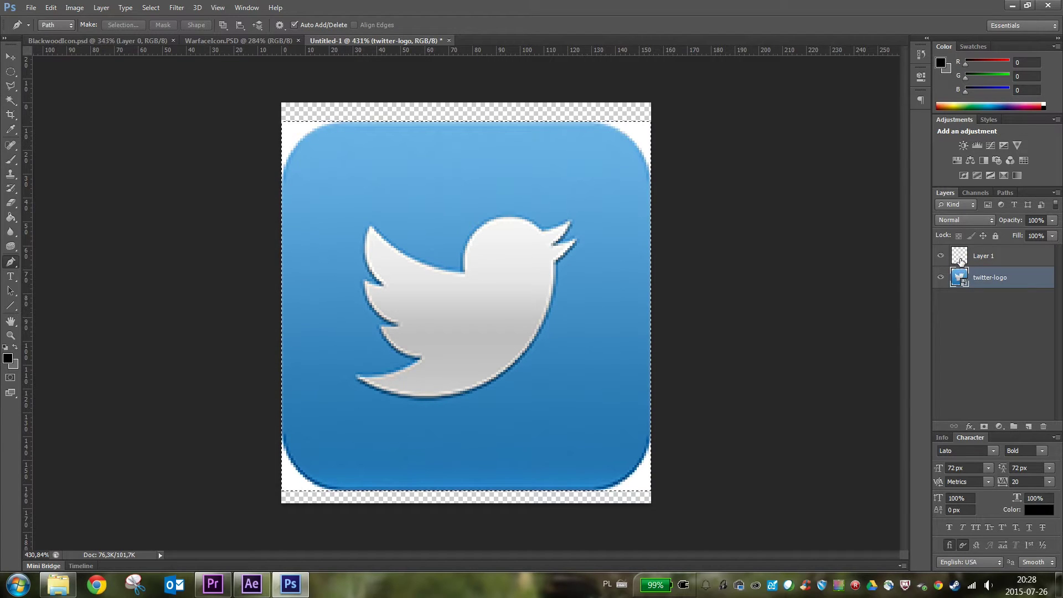
left_click(962, 258, "shift")
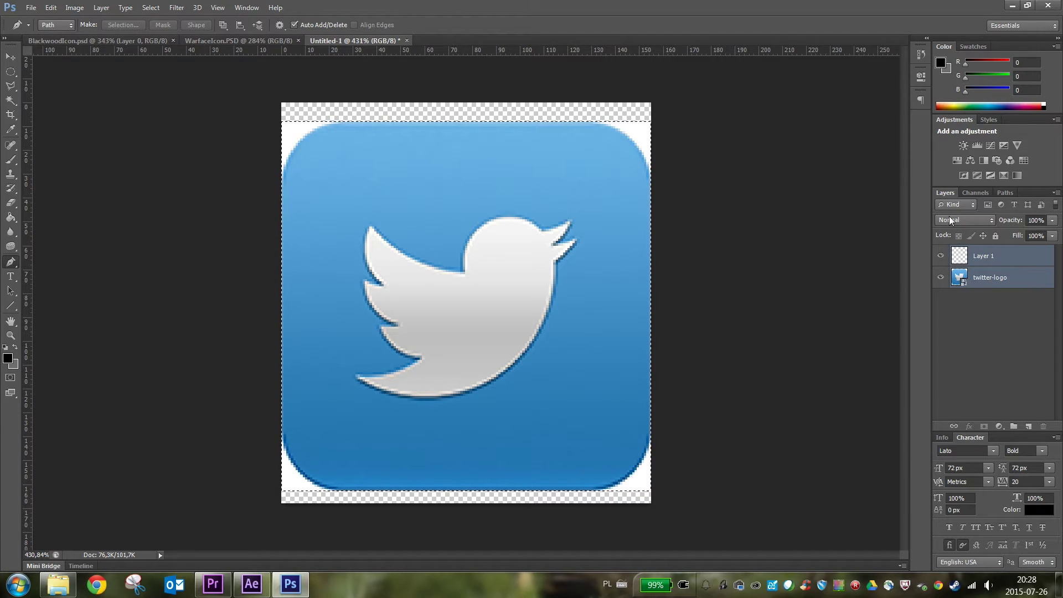
key("ctrl+d")
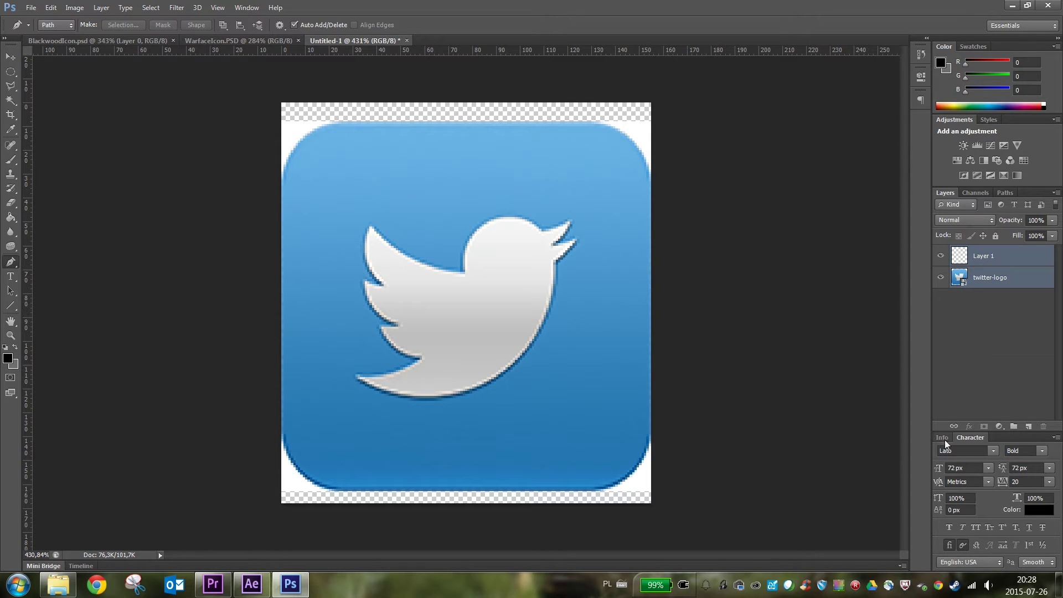
Browse the View menu and Channels and Info panels, then pick the Move tool with no layer selected
left_click(218, 7)
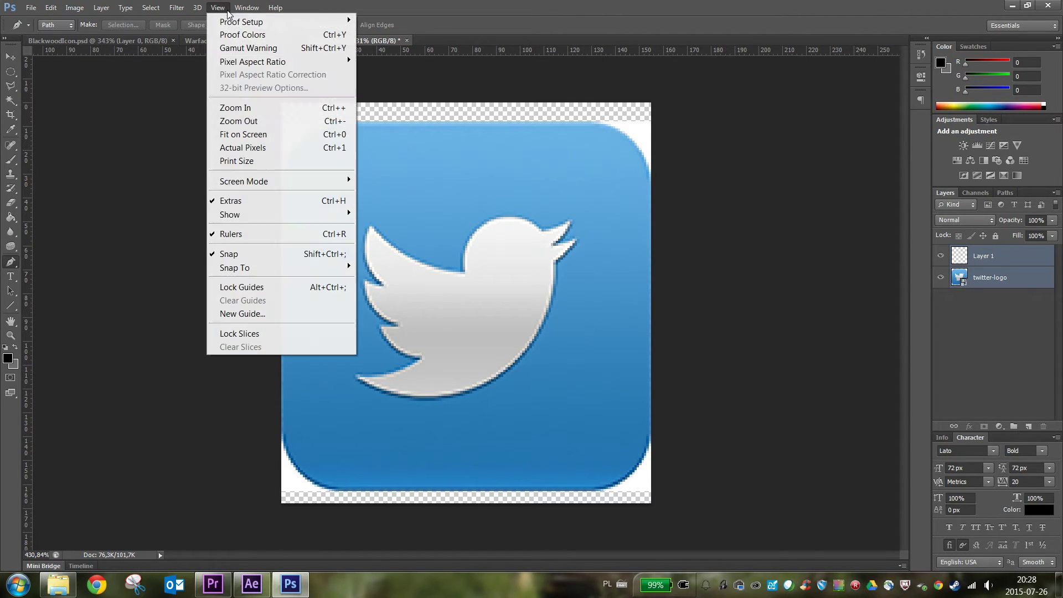
mouse_move(246, 8)
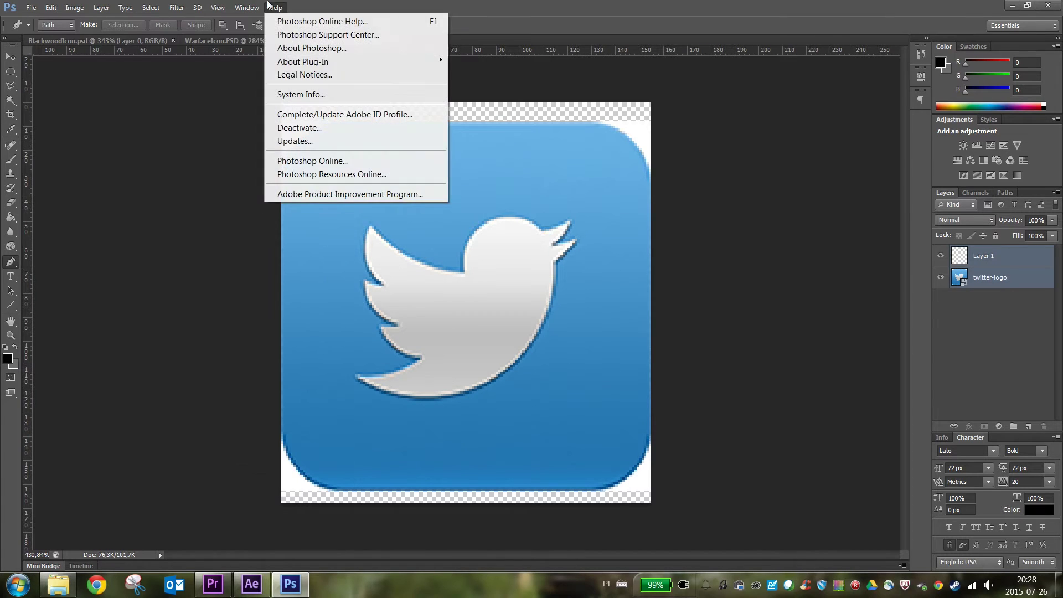
left_click(272, 9)
left_click(981, 193)
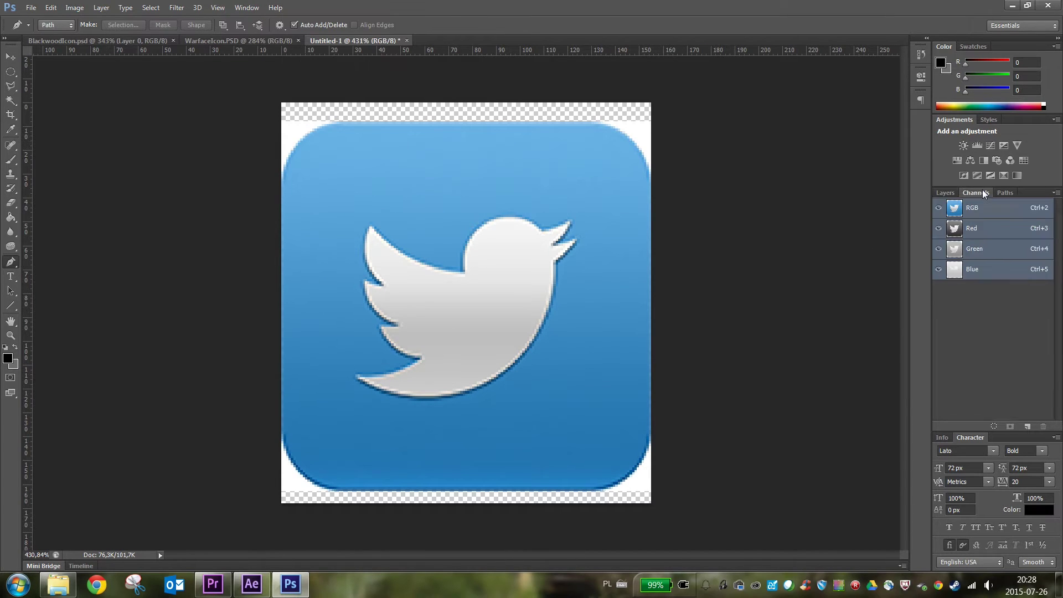
left_click(941, 193)
left_click(942, 438)
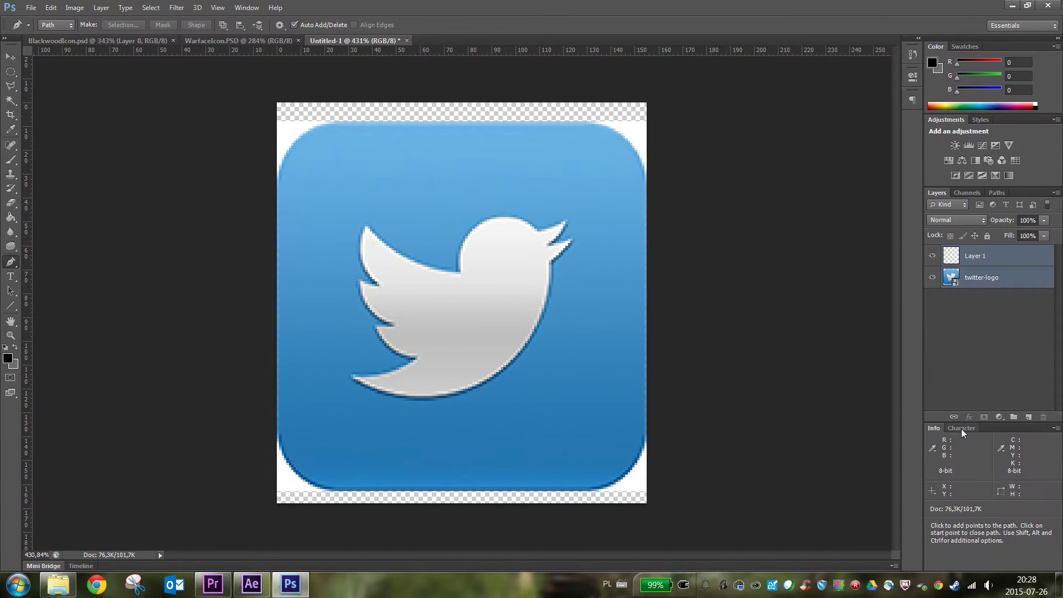
left_click(968, 437)
left_click(11, 56)
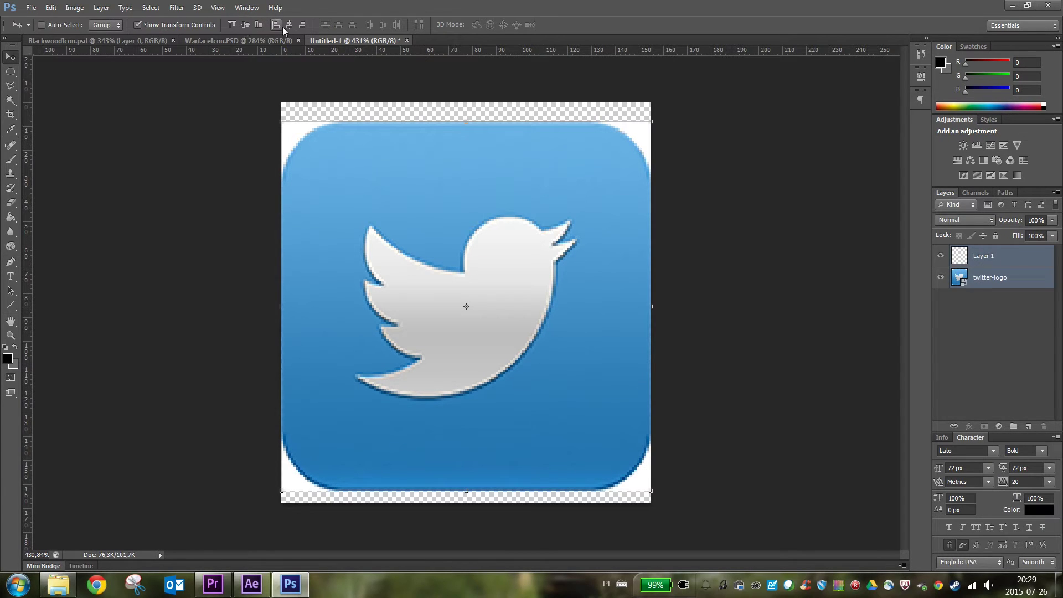
left_click(977, 399)
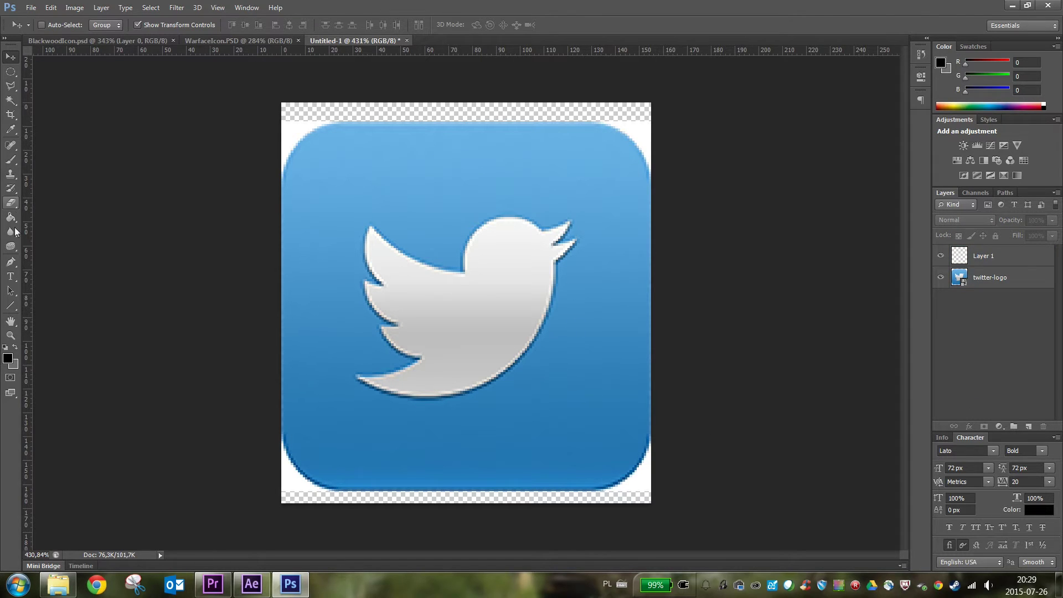
Magic Wand-select the logo's four white corners and refine the edge with smooth 20
left_click(11, 100)
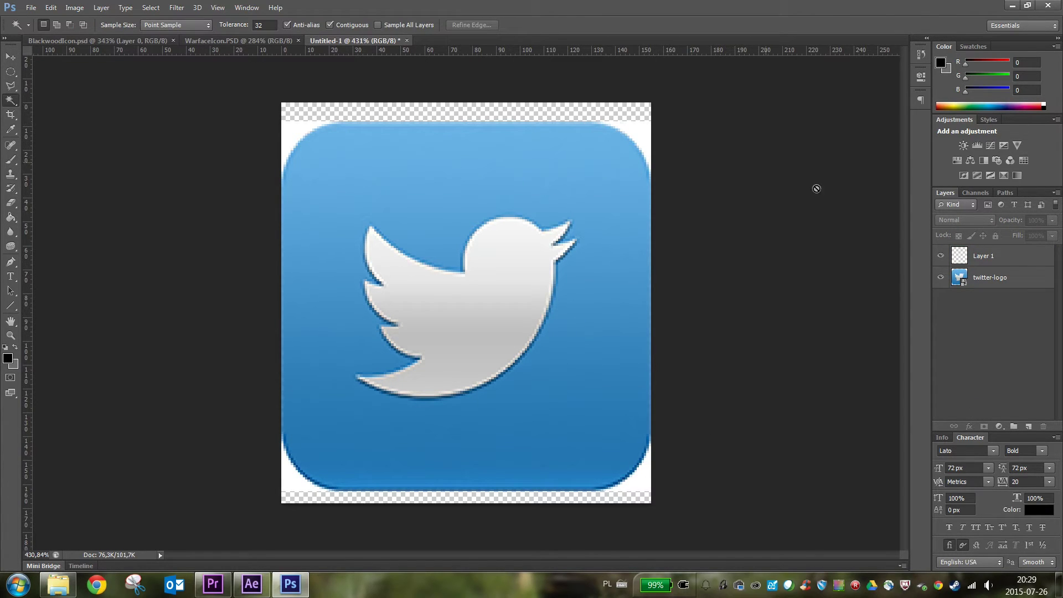
left_click(1018, 284)
left_click(644, 130)
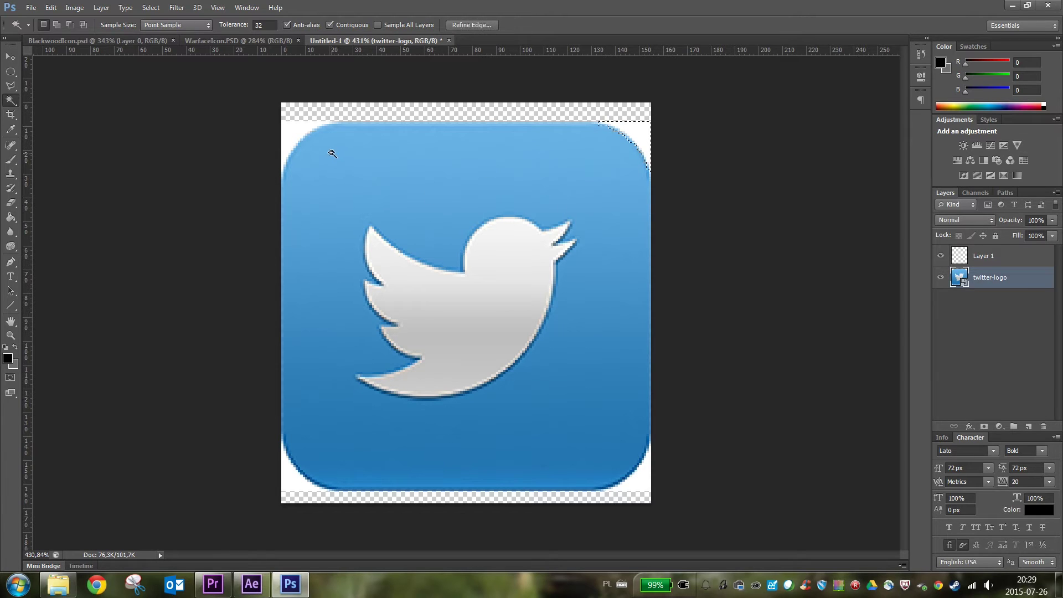
left_click(289, 127, "shift")
left_click(293, 476, "shift")
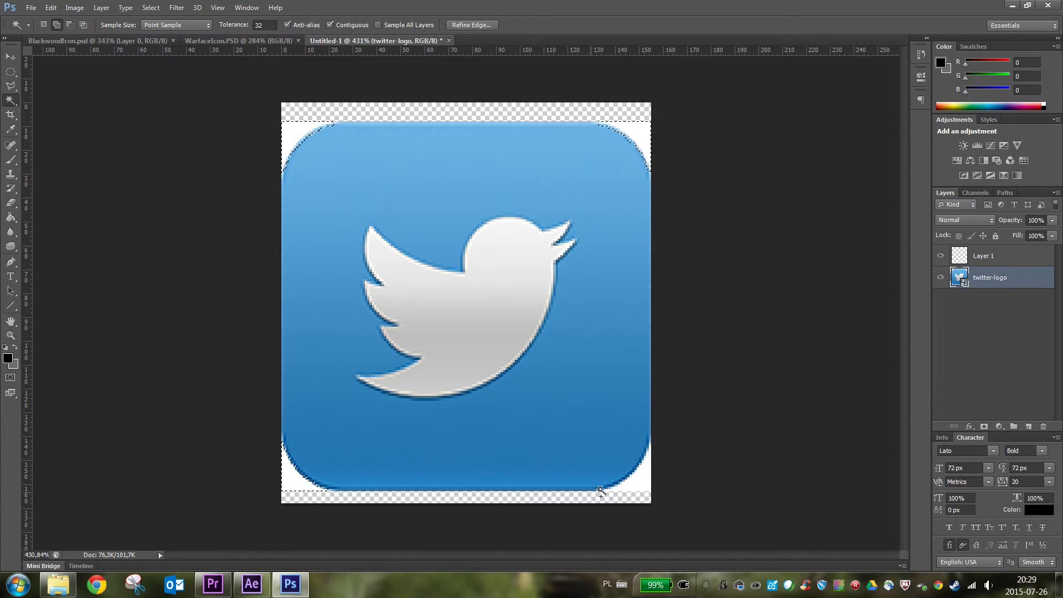
left_click(630, 486, "shift")
left_click(471, 25)
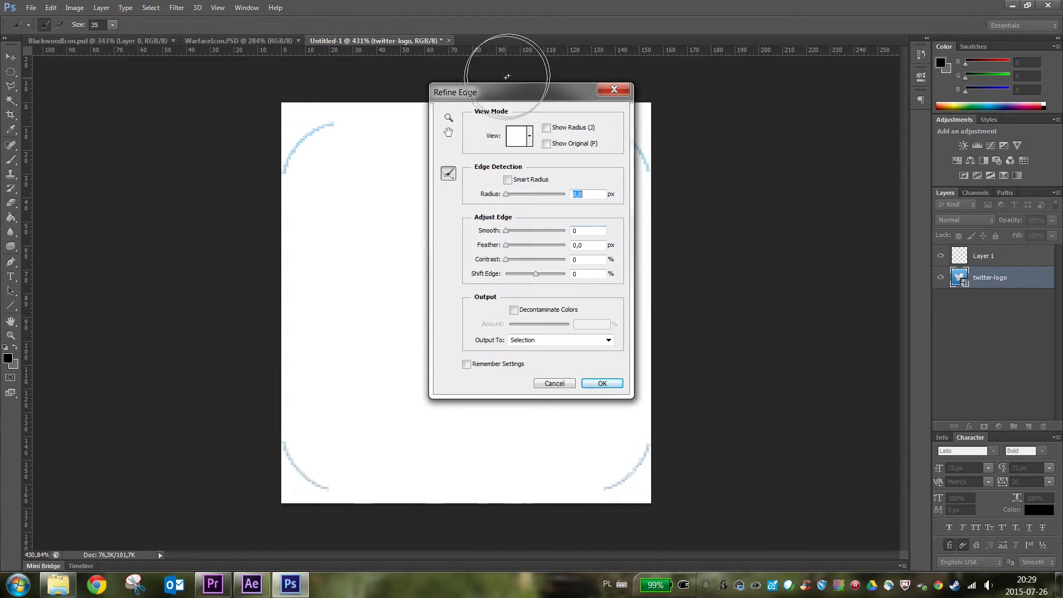
left_click_drag(510, 197, 505, 199)
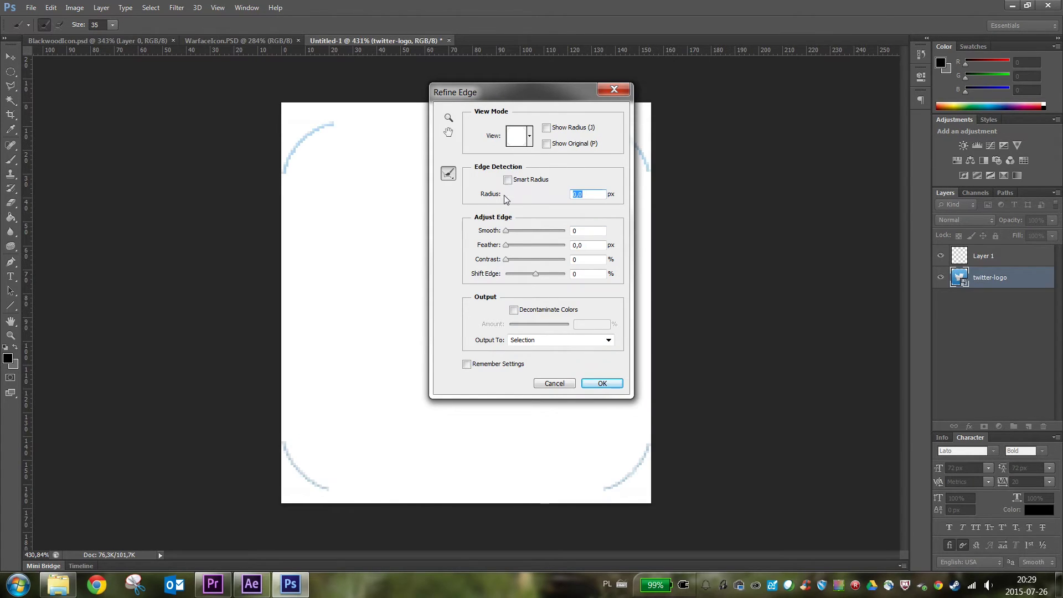
left_click_drag(506, 231, 517, 232)
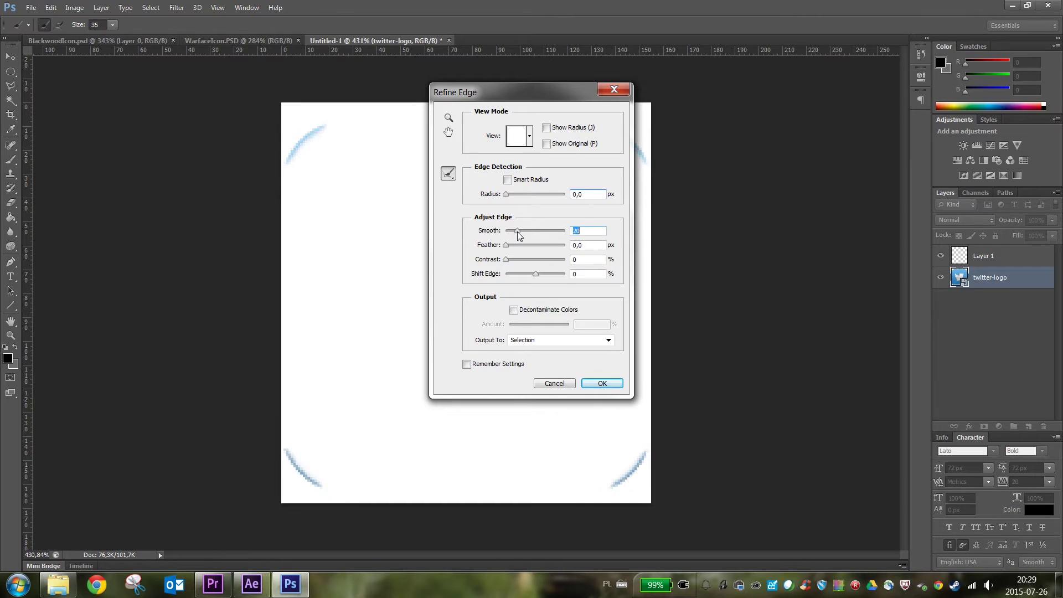
left_click(608, 387)
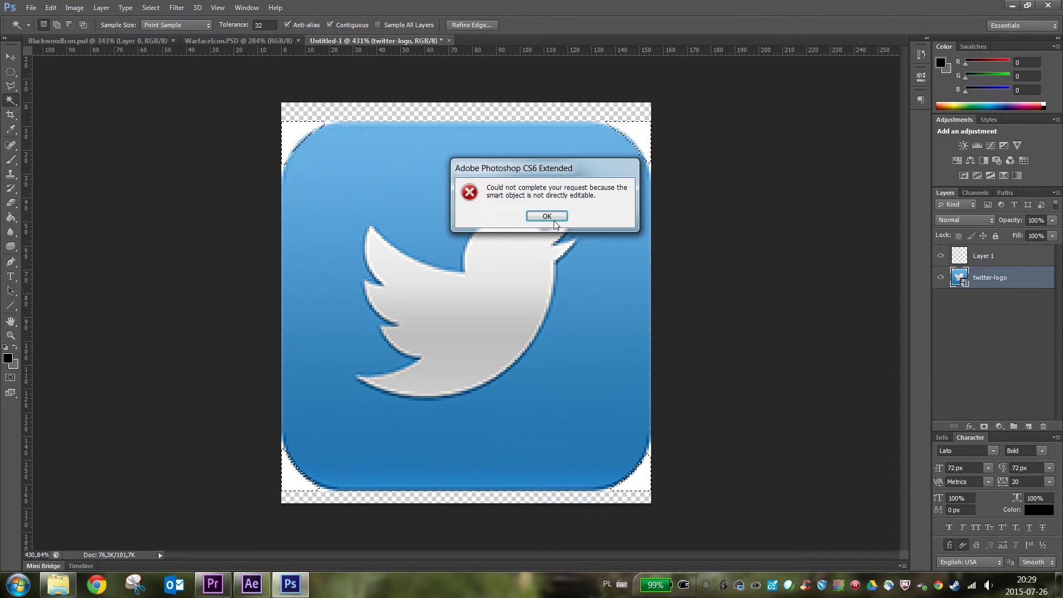
left_click(547, 215)
Rasterize the twitter-logo layer, attempt to clear the corners, then undo back to white corners
right_click(996, 279)
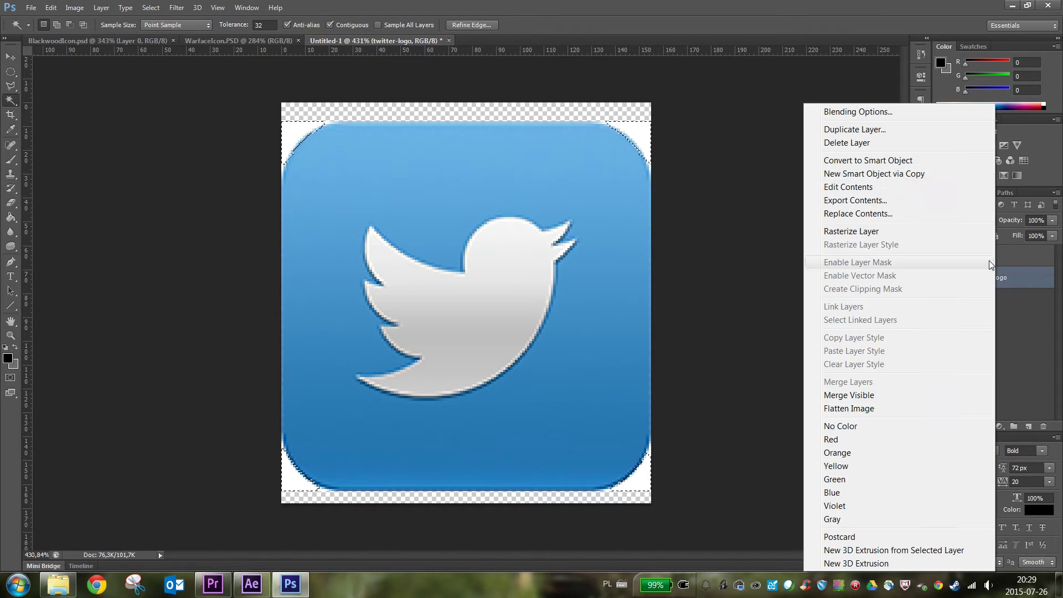
left_click(886, 231)
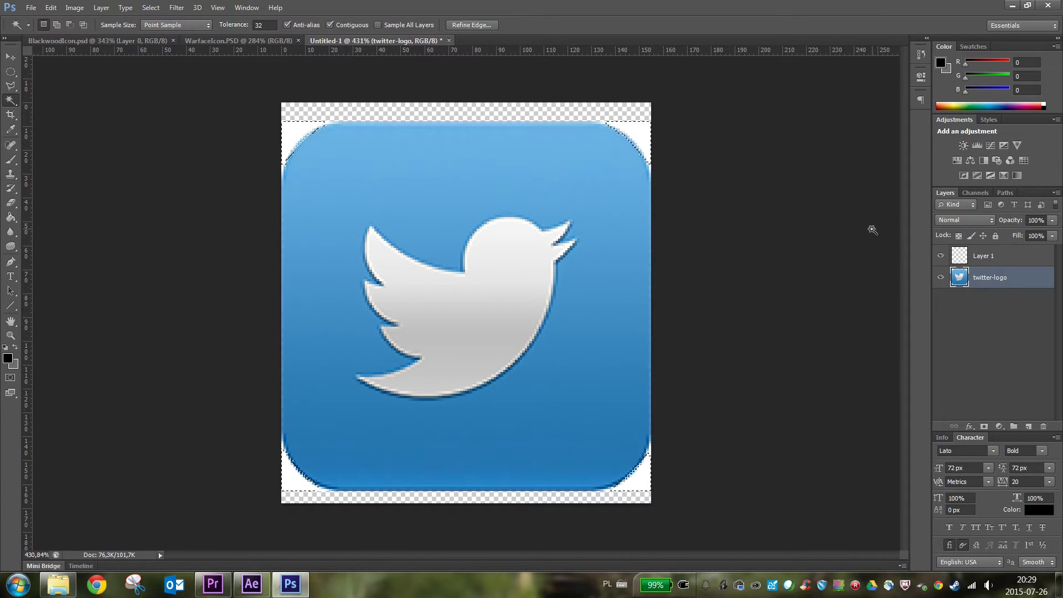
key("ctrl+d")
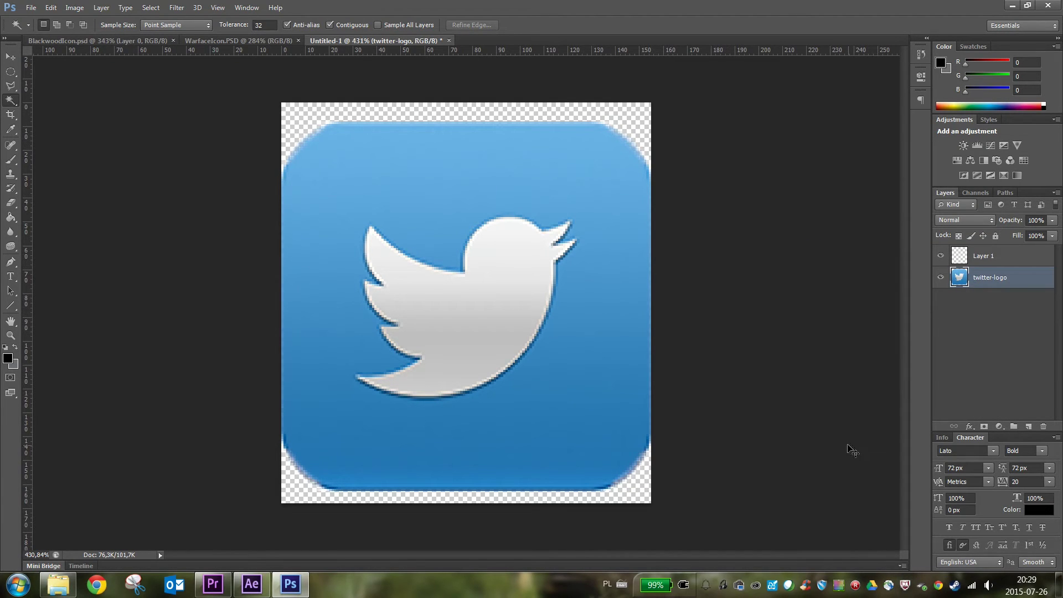
key("ctrl+z")
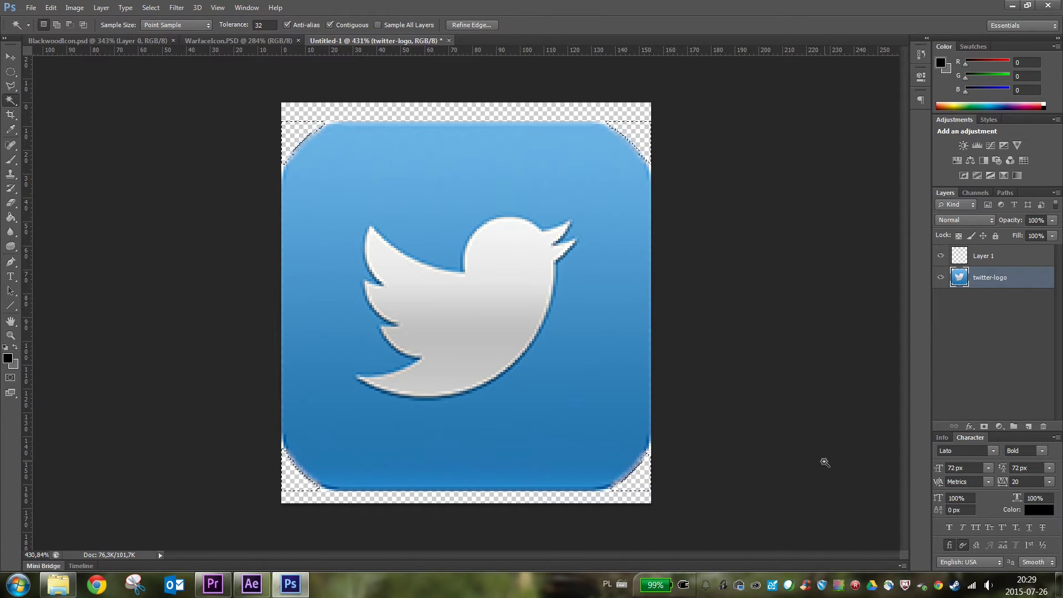
left_click(49, 7)
left_click(82, 48)
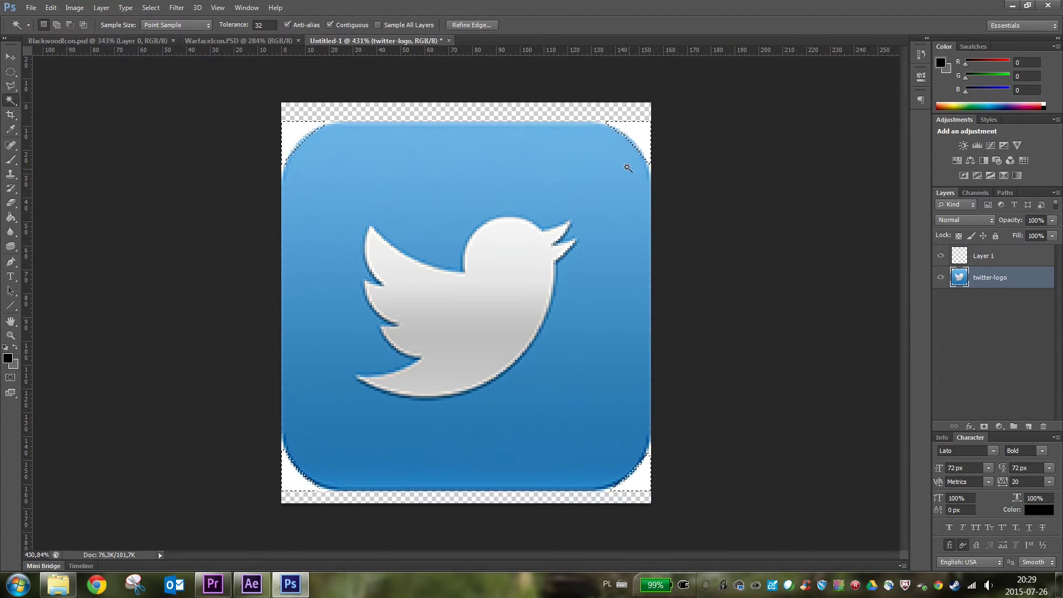
Delete the empty Layer 1 from the Layers panel
left_click(966, 363)
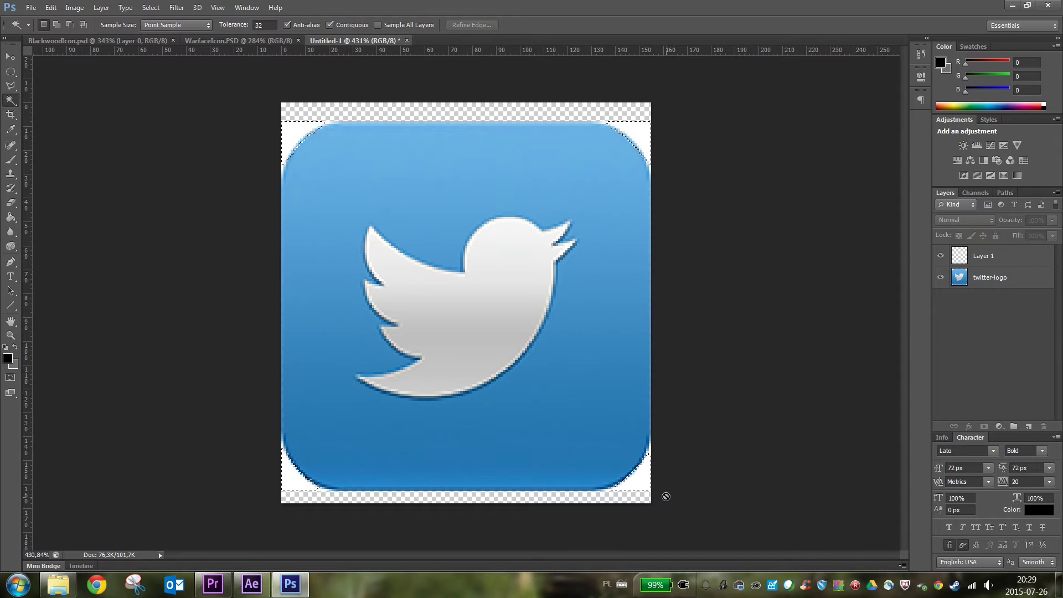
left_click(642, 483)
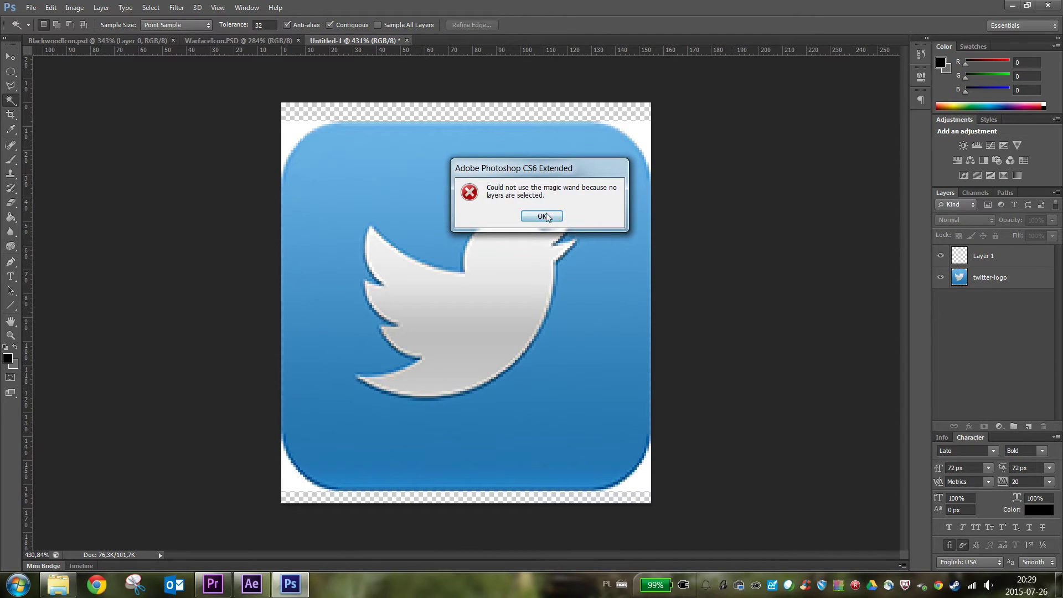
left_click(544, 214)
left_click(991, 256)
left_click(1039, 424)
left_click(505, 214)
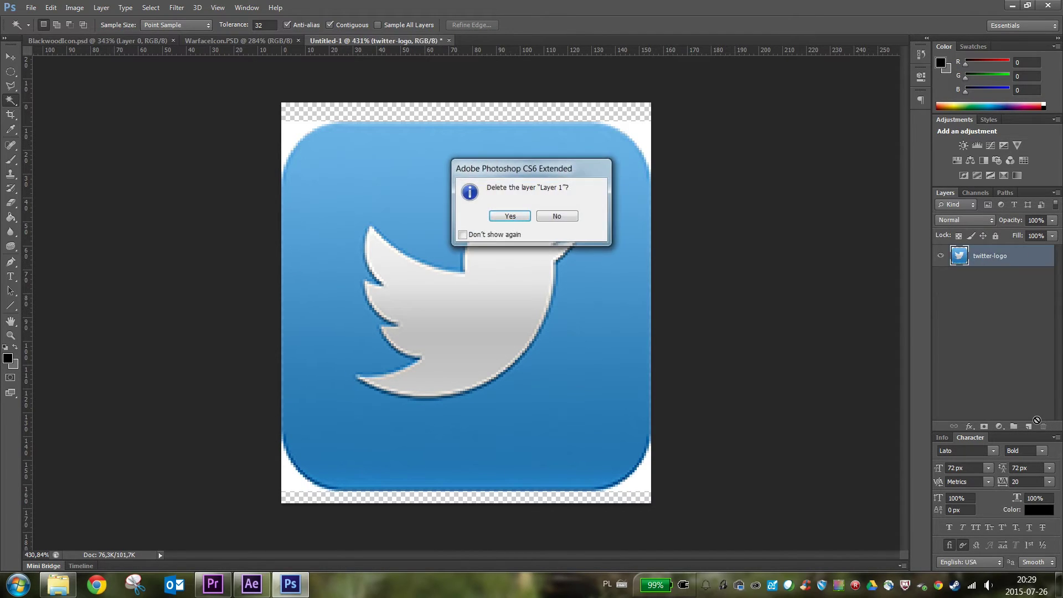
Select the four white corners again, delete them to transparency, and deselect
left_click(612, 482)
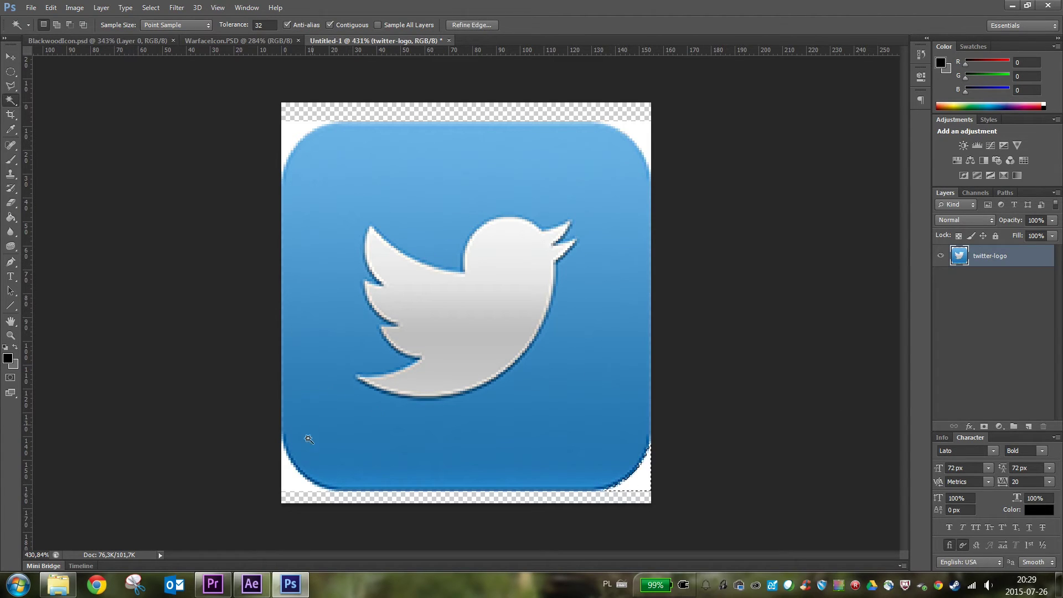
left_click(304, 481, "shift")
left_click(291, 135, "shift")
left_click(642, 132, "shift")
key("Delete")
key("ctrl+d")
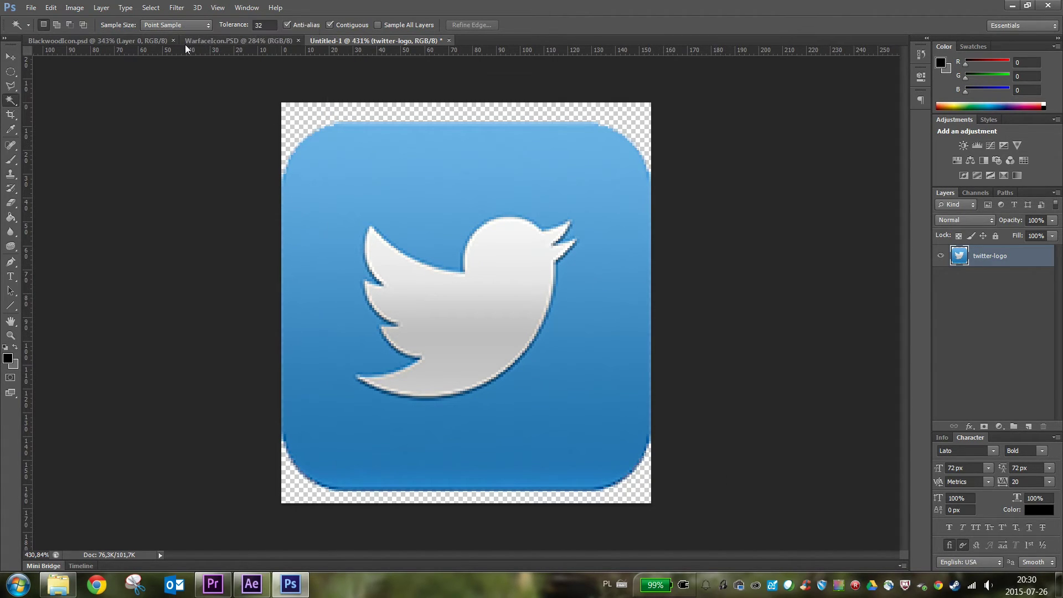
Save the document as TwitterIcon.psd, accept the format options, and quit Photoshop
key("ctrl+s")
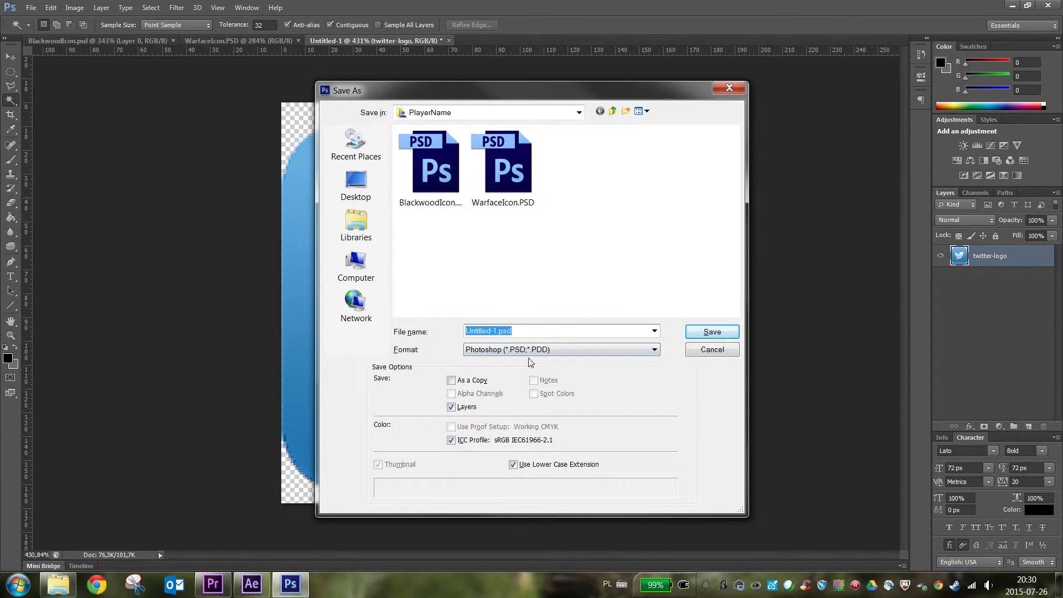
type("Twitter")
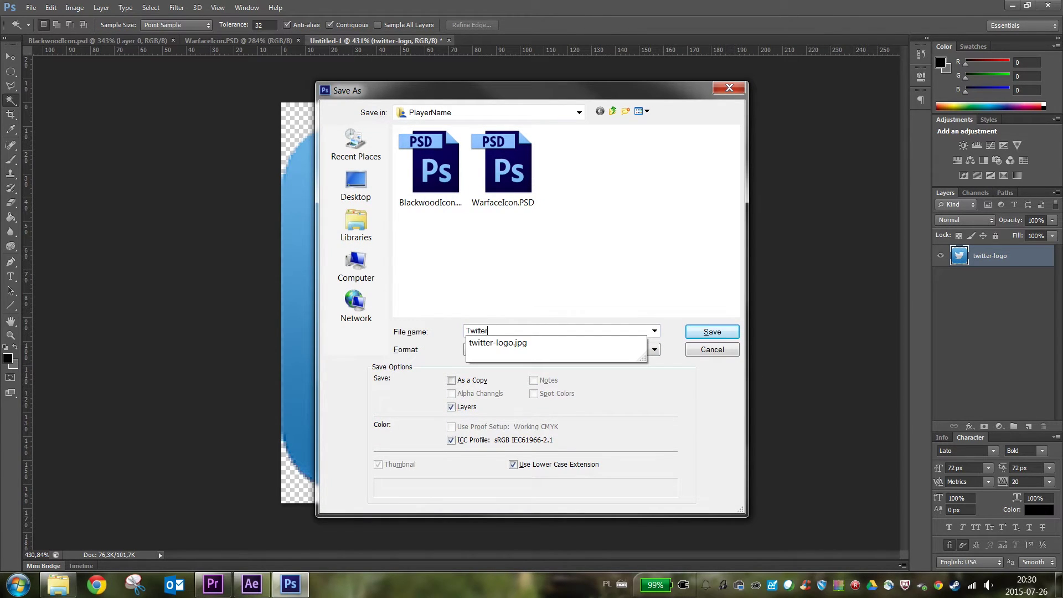
key("Escape")
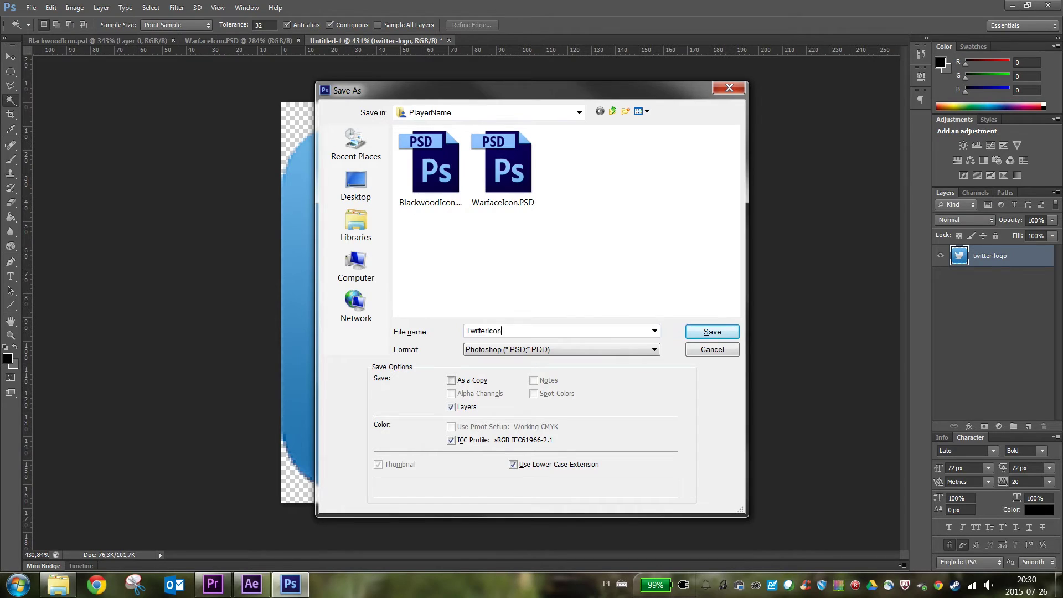
key("Return")
left_click(680, 181)
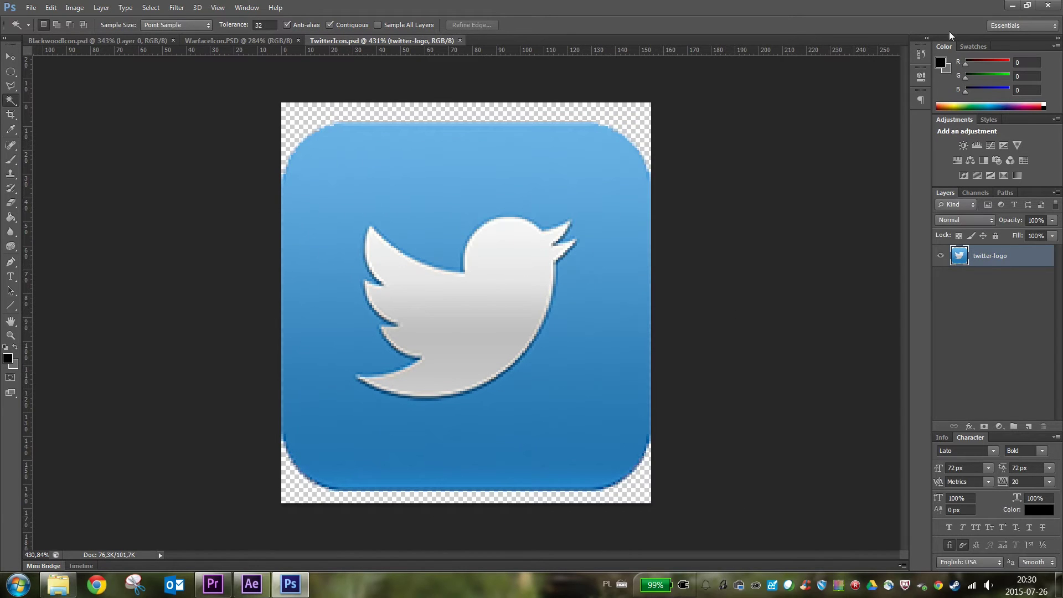
left_click(1045, 6)
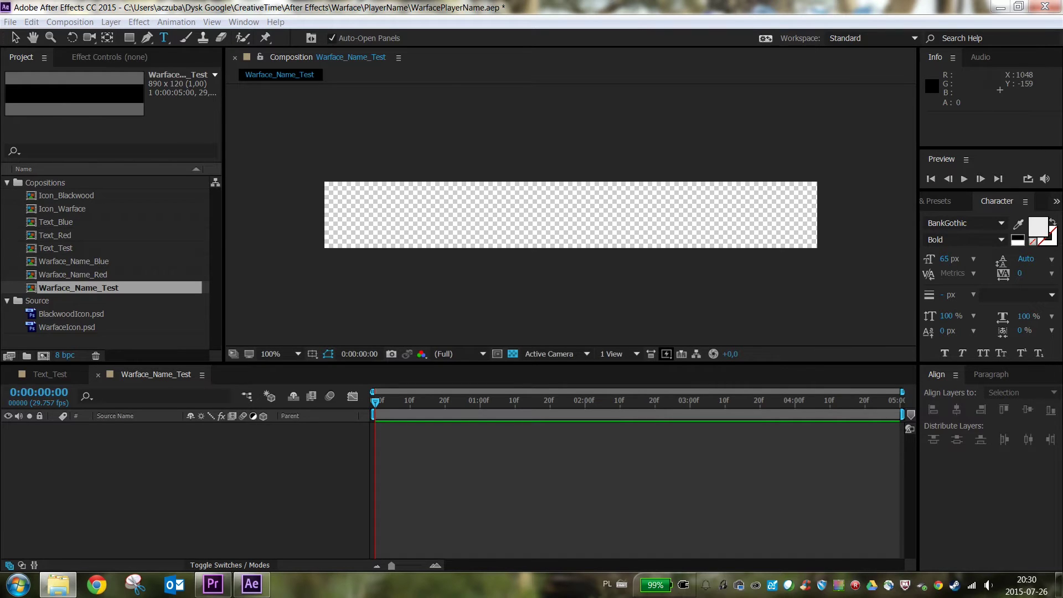
Import TwitterIcon.psd as merged footage into the Source folder, undoing its accidental addition to Warface_Name_Test
left_click(58, 584)
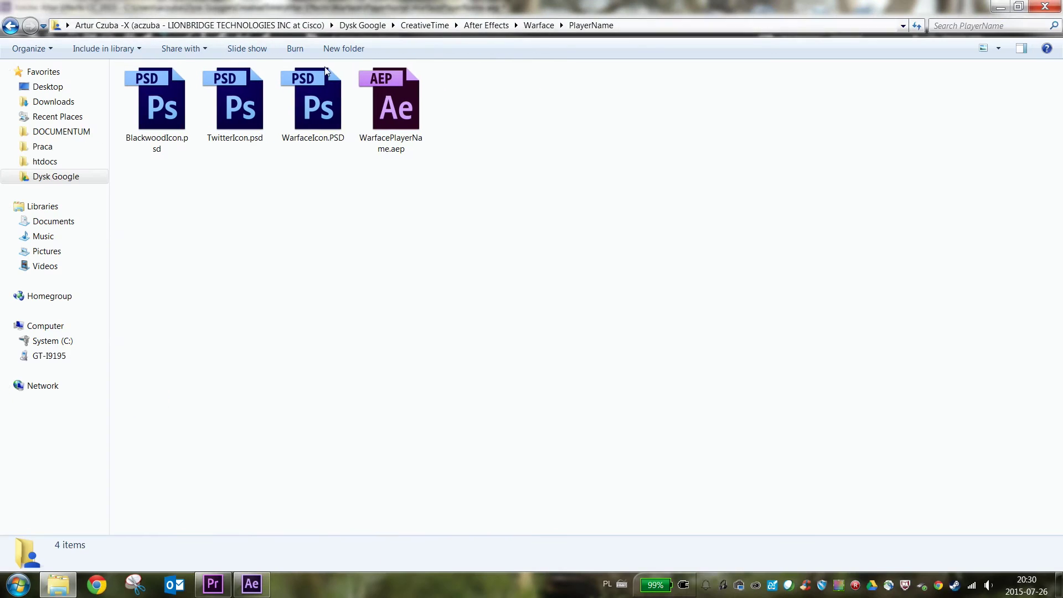
left_click_drag(588, 5, 588, 160)
left_click(588, 147)
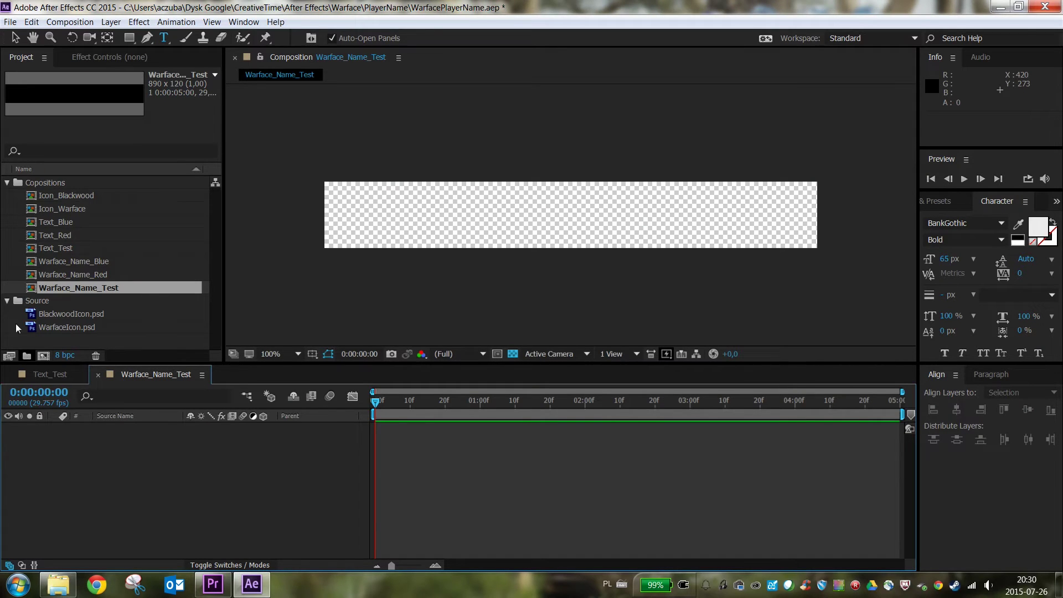
right_click(38, 300)
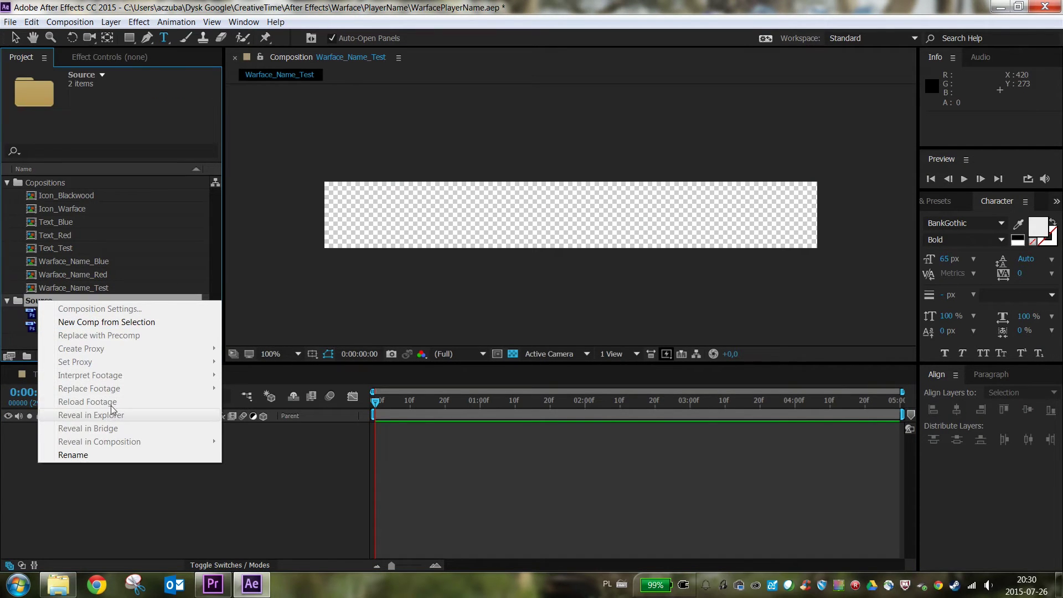
double_click(11, 337)
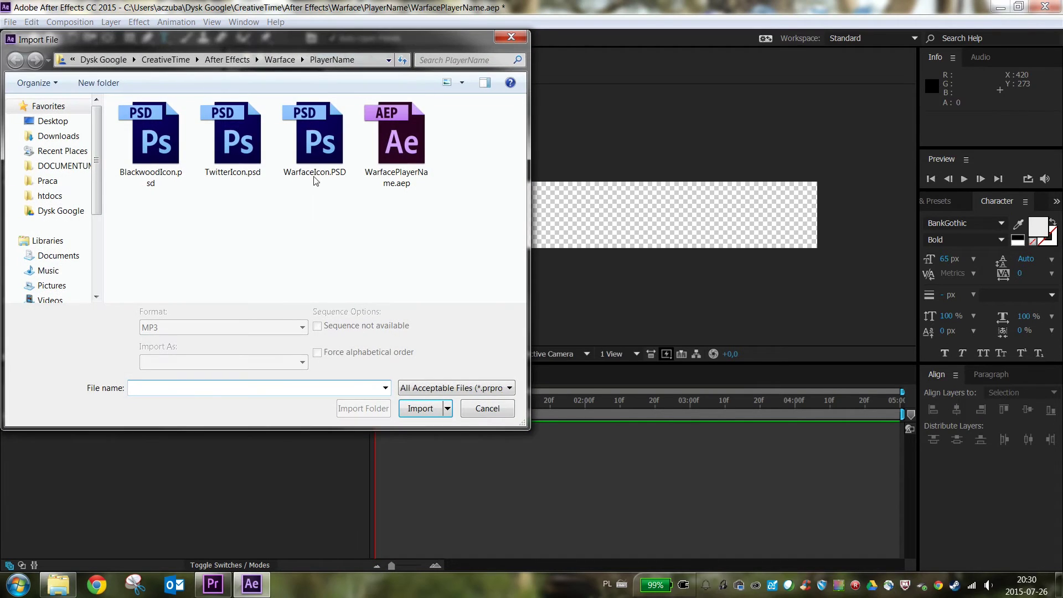
left_click(224, 154)
double_click(224, 153)
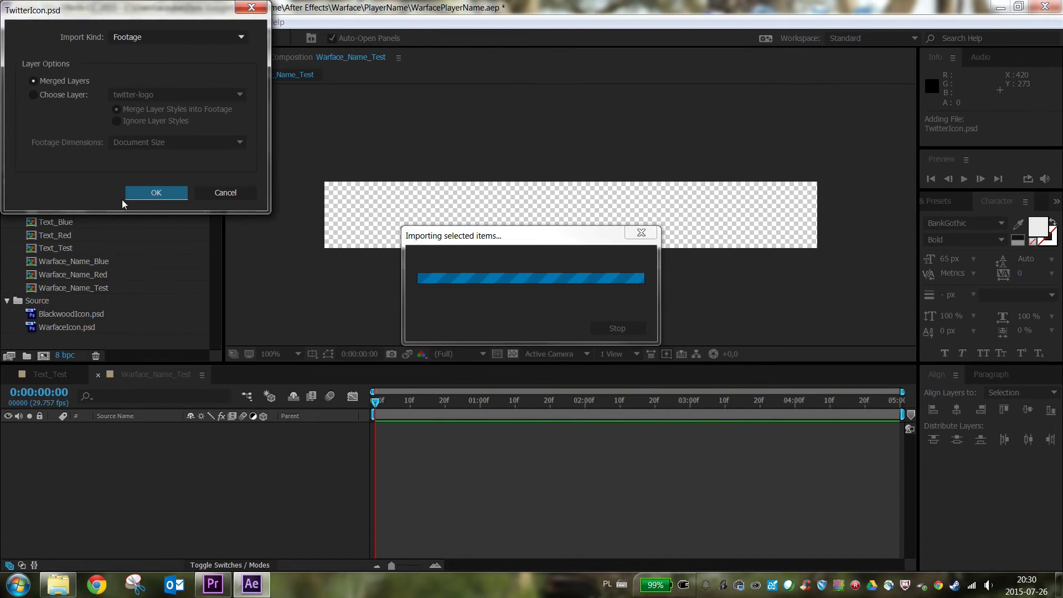
left_click(145, 196)
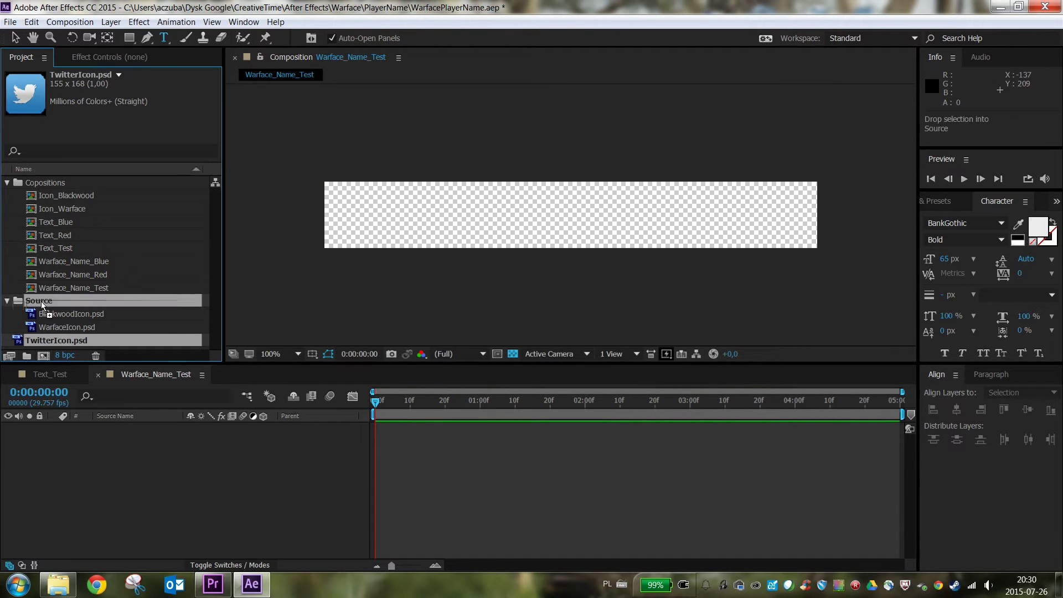
mouse_move(44, 340)
left_mouse_down()
mouse_move(38, 301)
mouse_move(88, 443)
left_mouse_up()
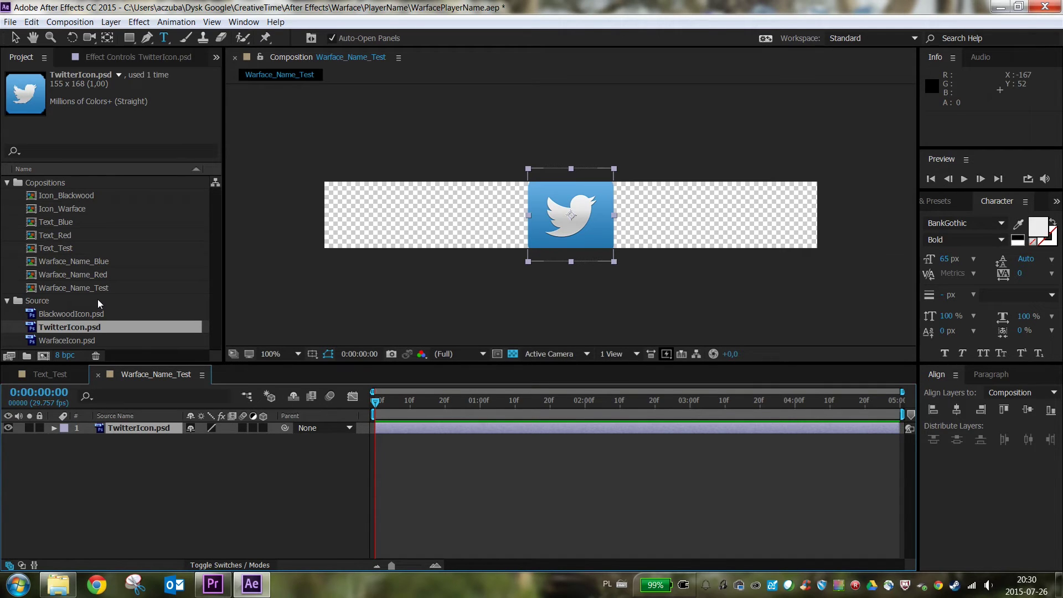
key("ctrl+z")
Create a composition from TwitterIcon.psd, move it into Copositions, and name it Icon_Twitter
right_click(84, 328)
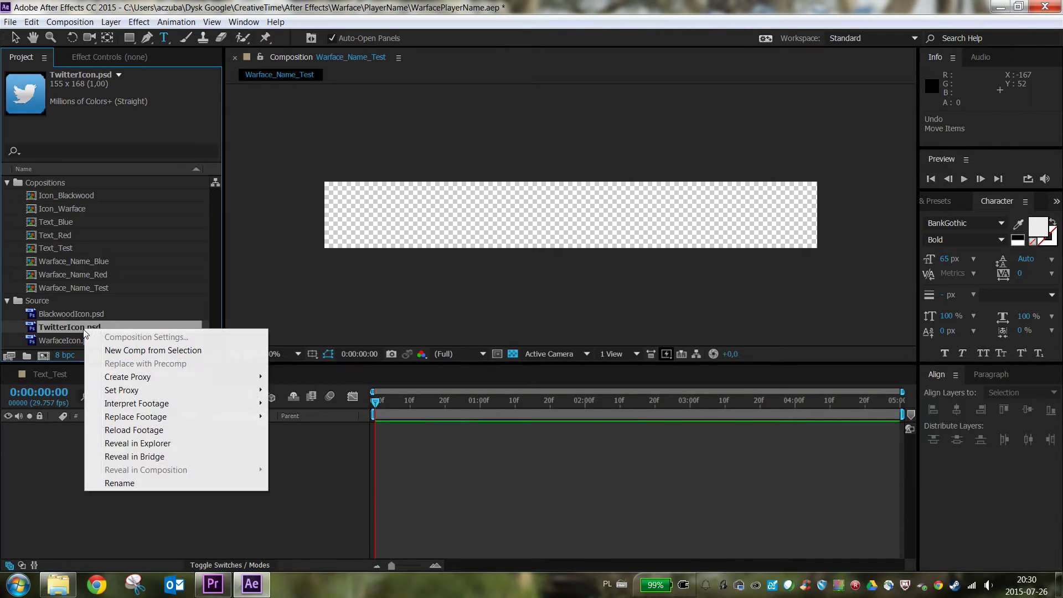
left_click(121, 354)
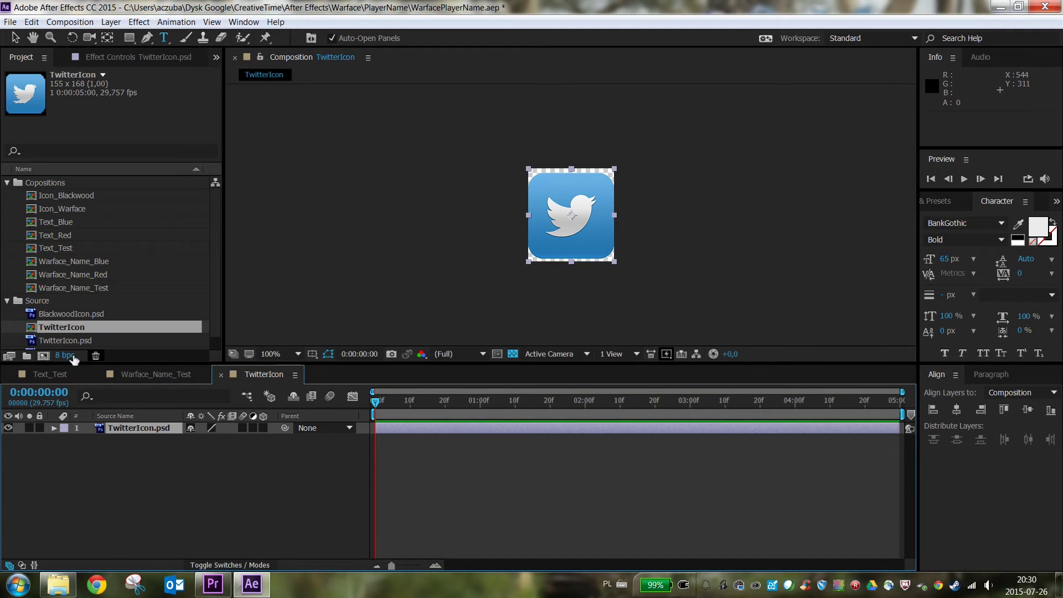
left_click_drag(60, 327, 50, 189)
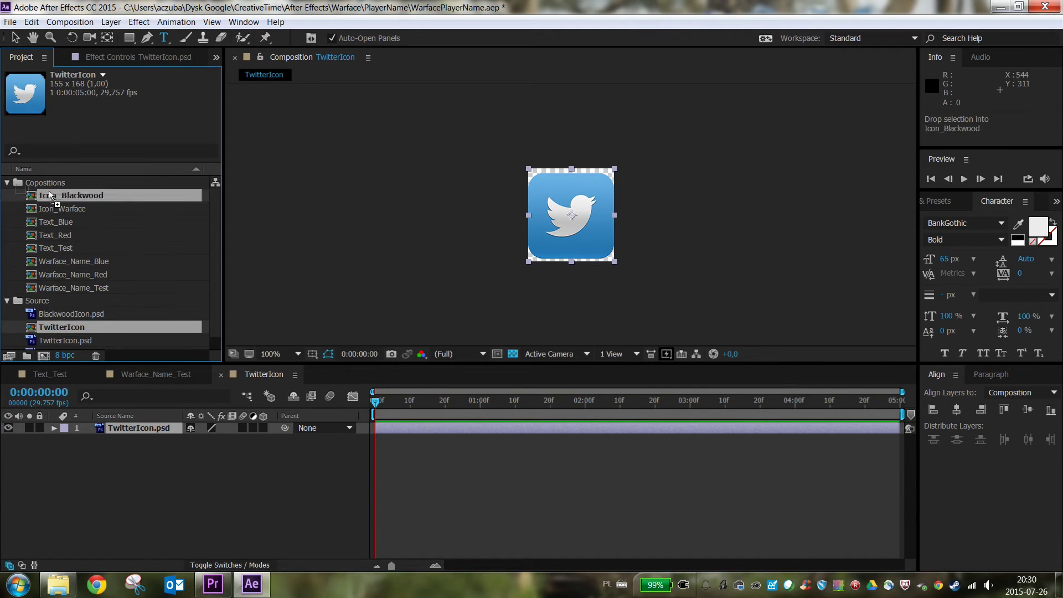
right_click(66, 253)
right_click(55, 264)
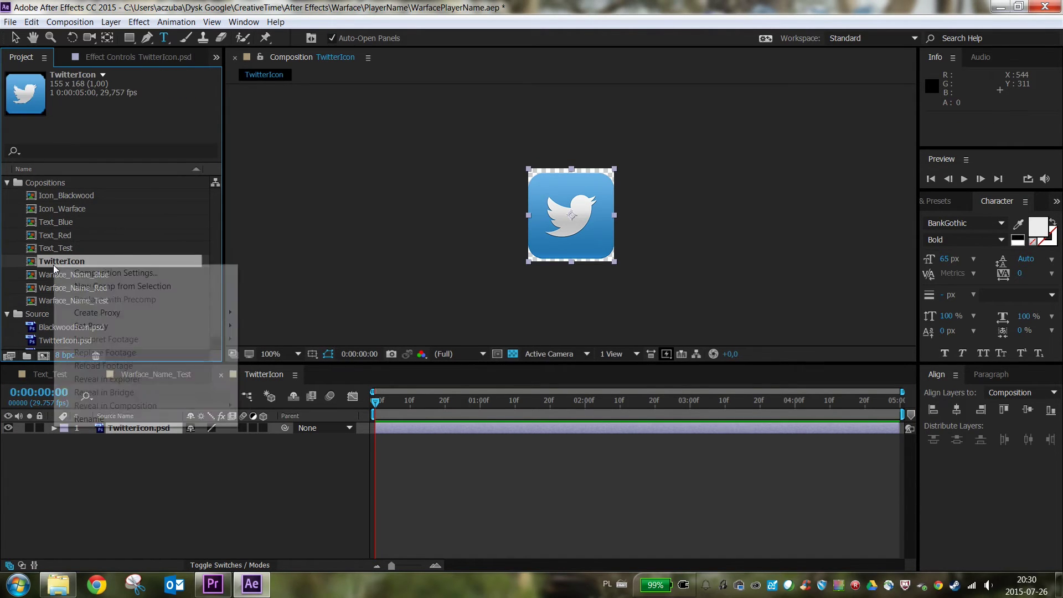
left_click(144, 419)
type("Icon_Twitt")
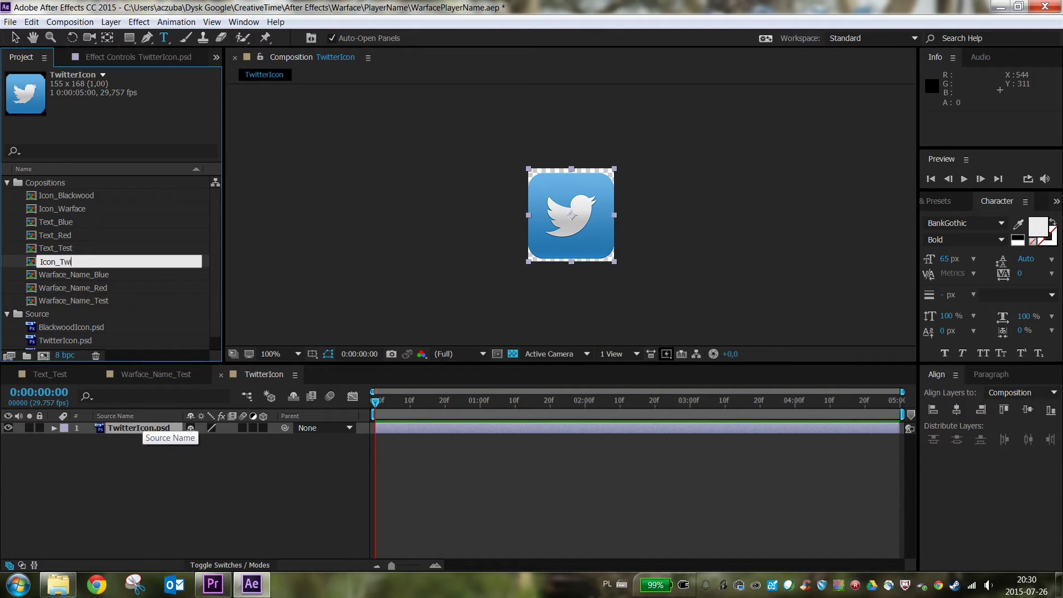
type("er")
key("Return")
left_click(144, 493)
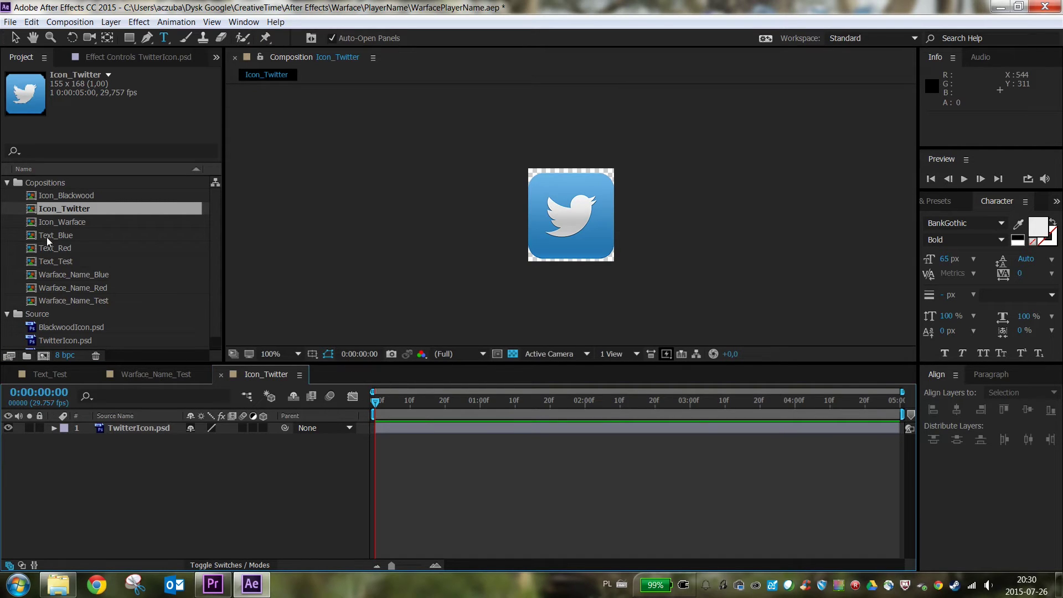
Rename the Text_Test composition to Text_Twitter
double_click(54, 257)
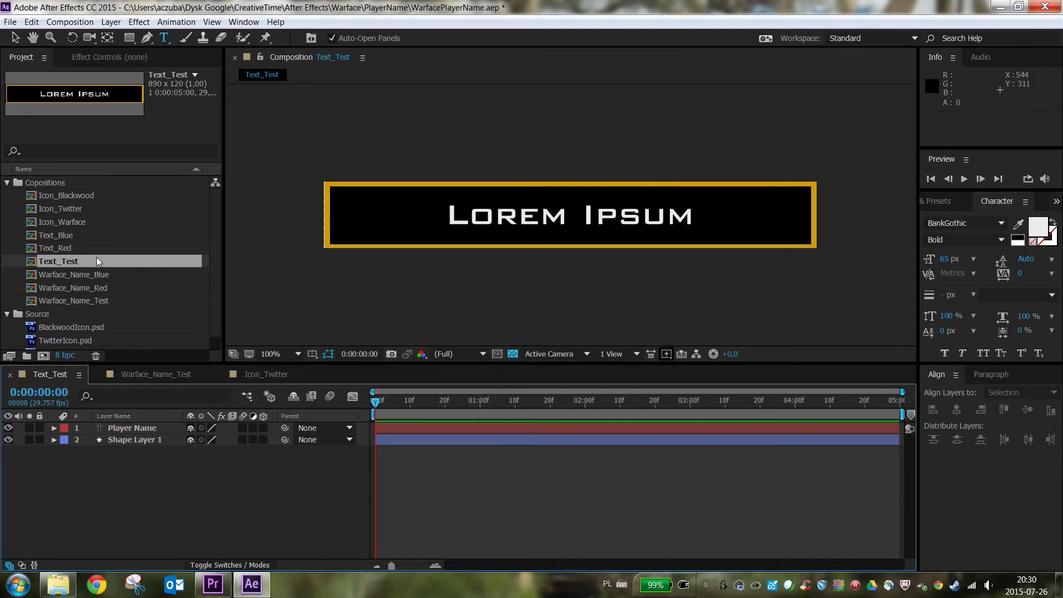
right_click(82, 261)
left_click(170, 415)
type("witt")
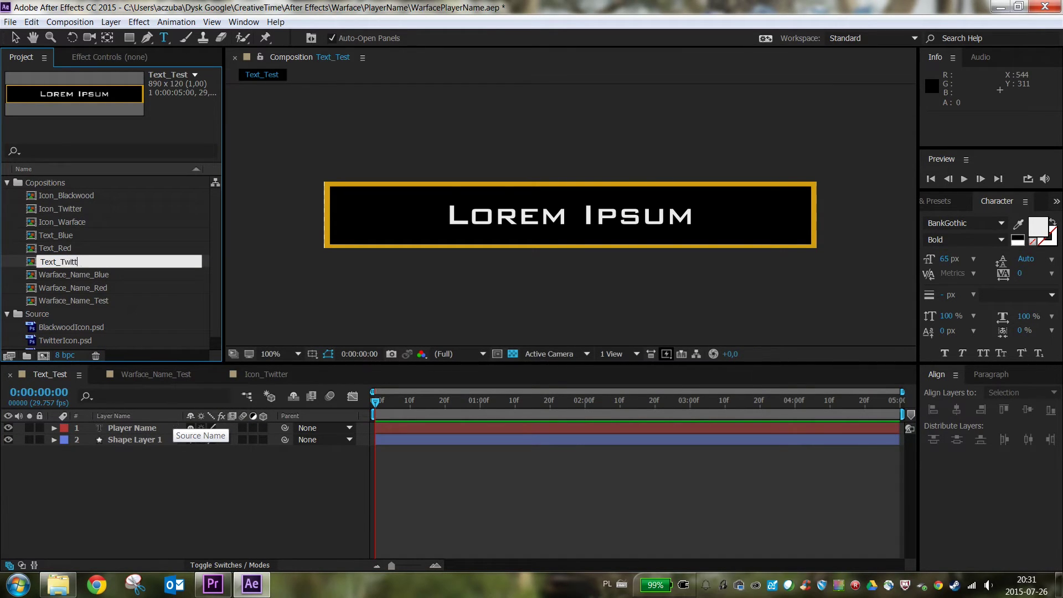
type("er")
key("Return")
left_click(135, 487)
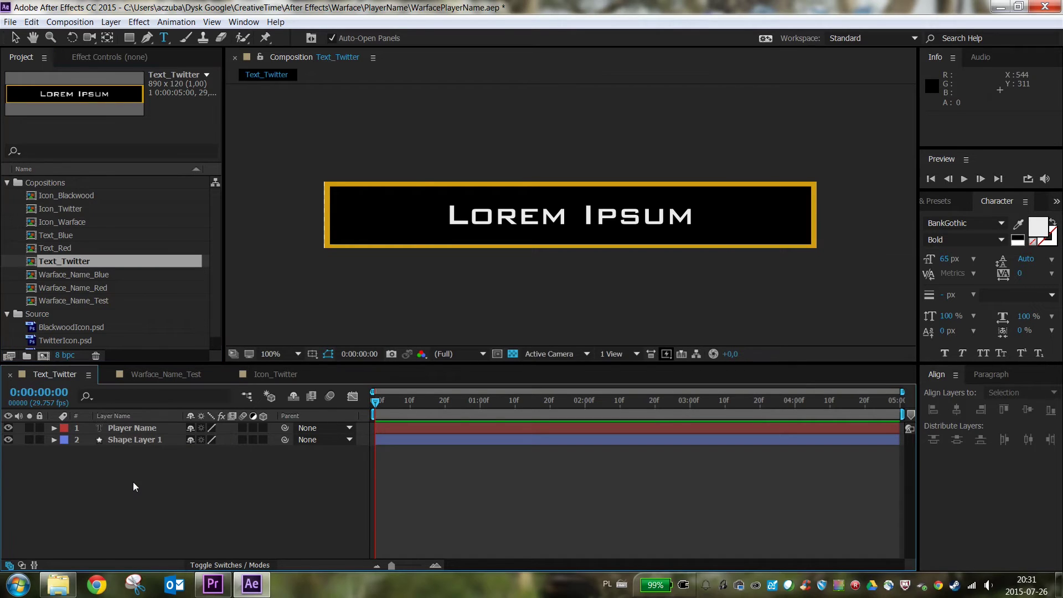
Open Icon_Twitter and show it in a second viewer
left_click(64, 196)
left_click(74, 223)
left_click(77, 210)
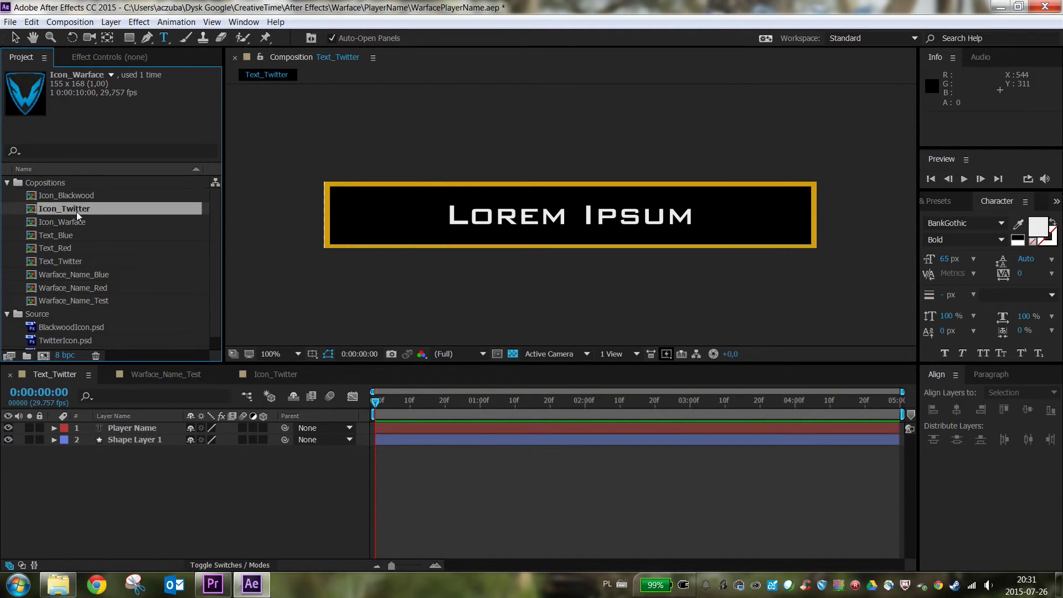
double_click(76, 211)
right_click(141, 459)
mouse_move(219, 349)
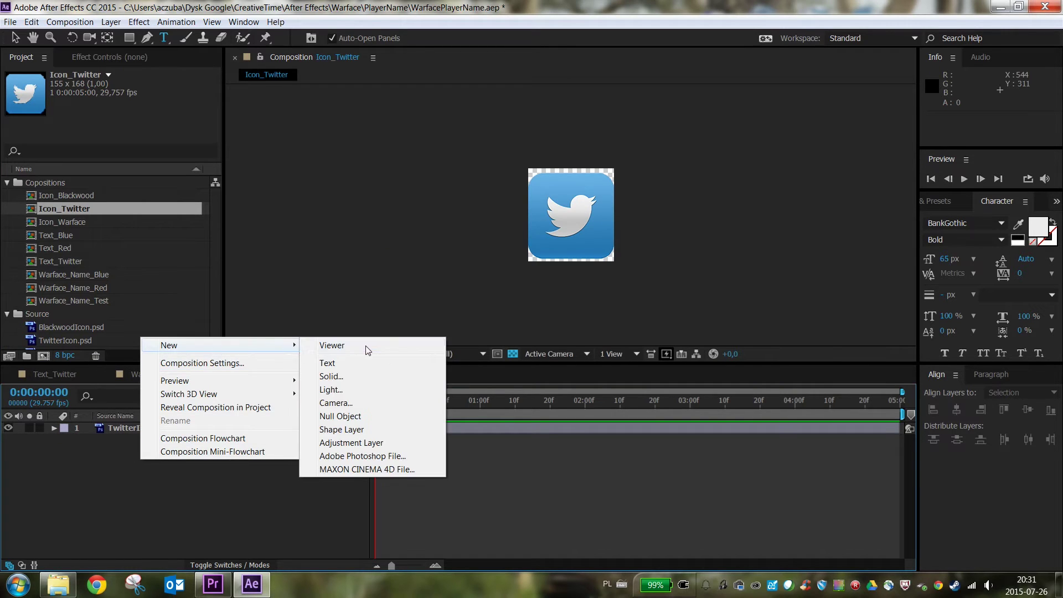
left_click(332, 346)
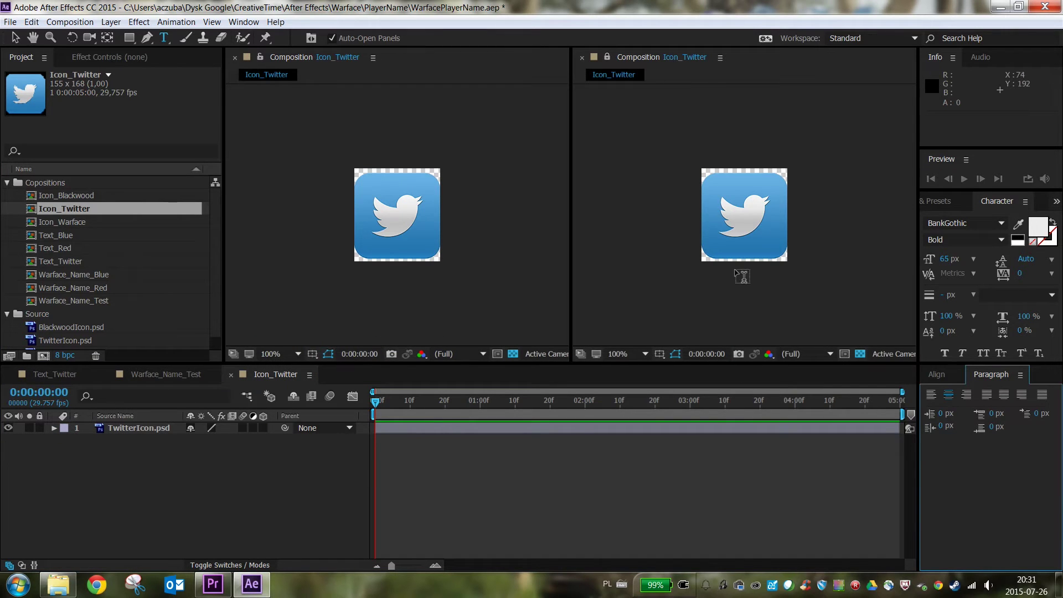
In Text_Twitter, set Shape Layer 1's Stroke 1 color to a darker blue sampled from the Twitter icon
double_click(76, 262)
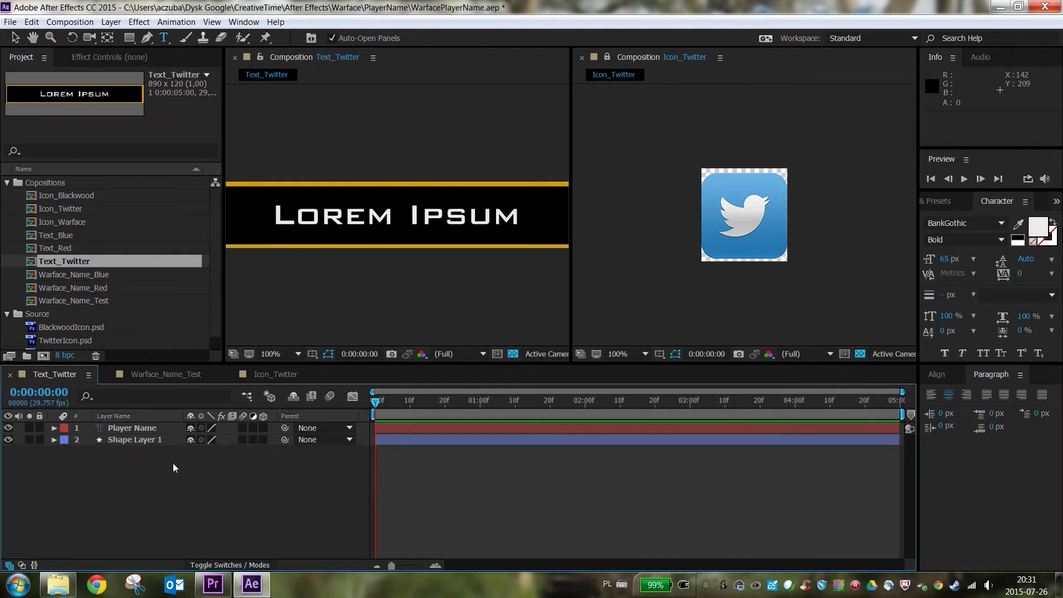
left_click(53, 440)
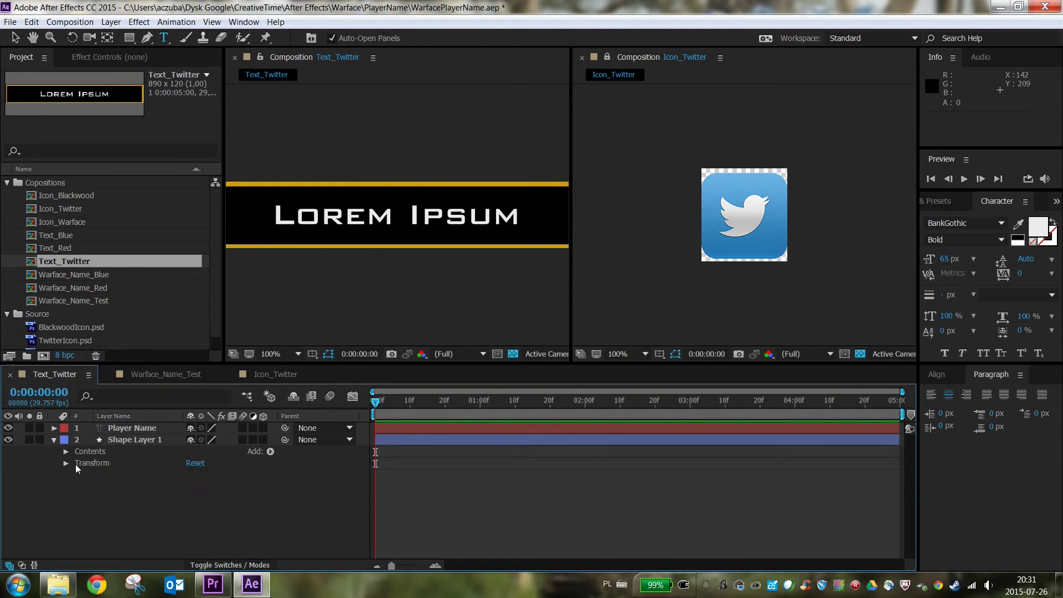
left_click(66, 451)
left_click(89, 498)
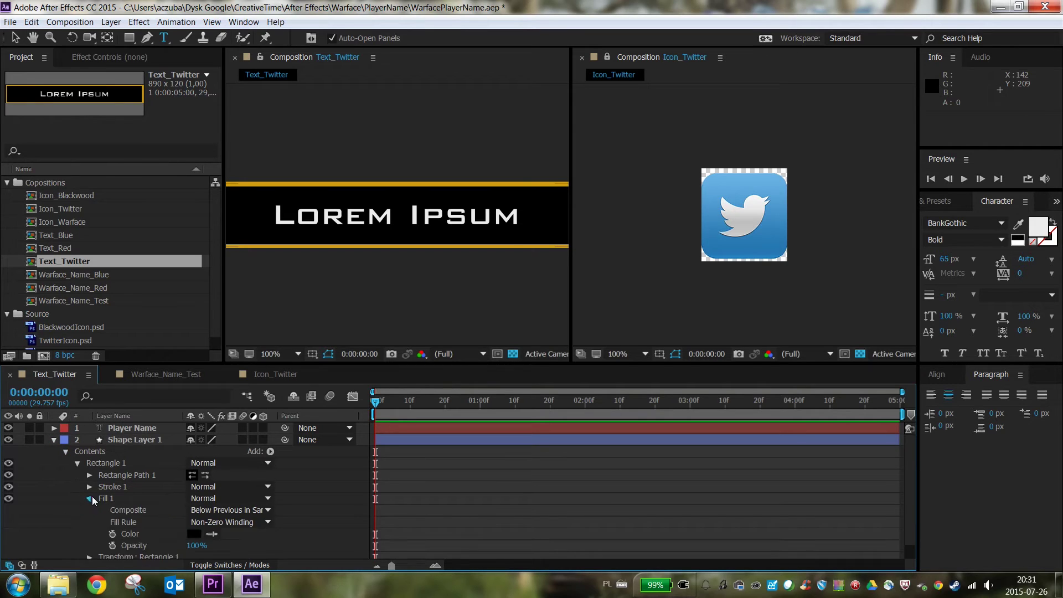
left_click(89, 486)
scroll(166, 487, "down", 1)
left_click(212, 482)
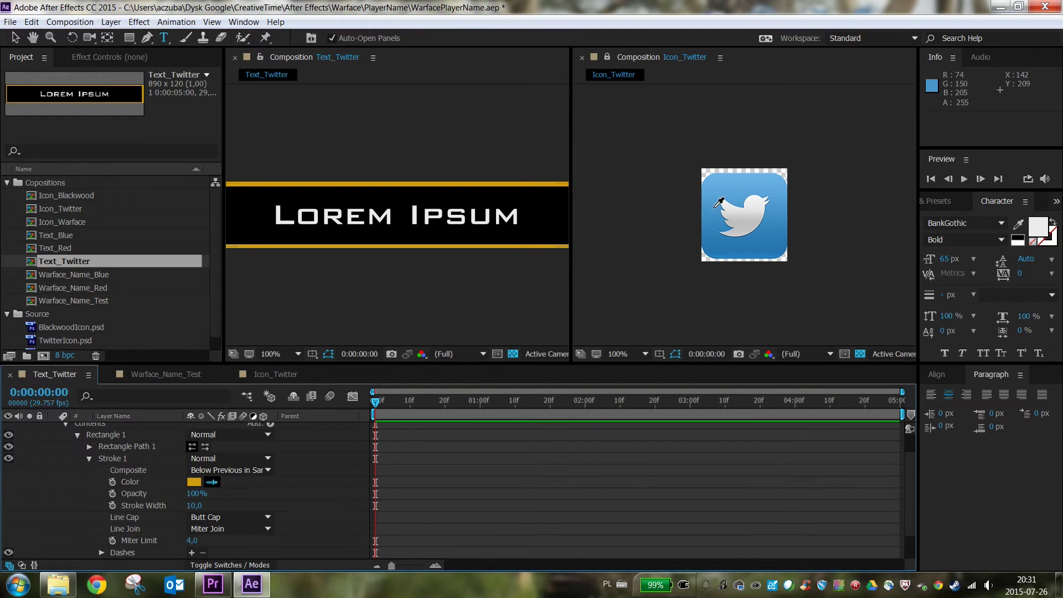
left_click(720, 238)
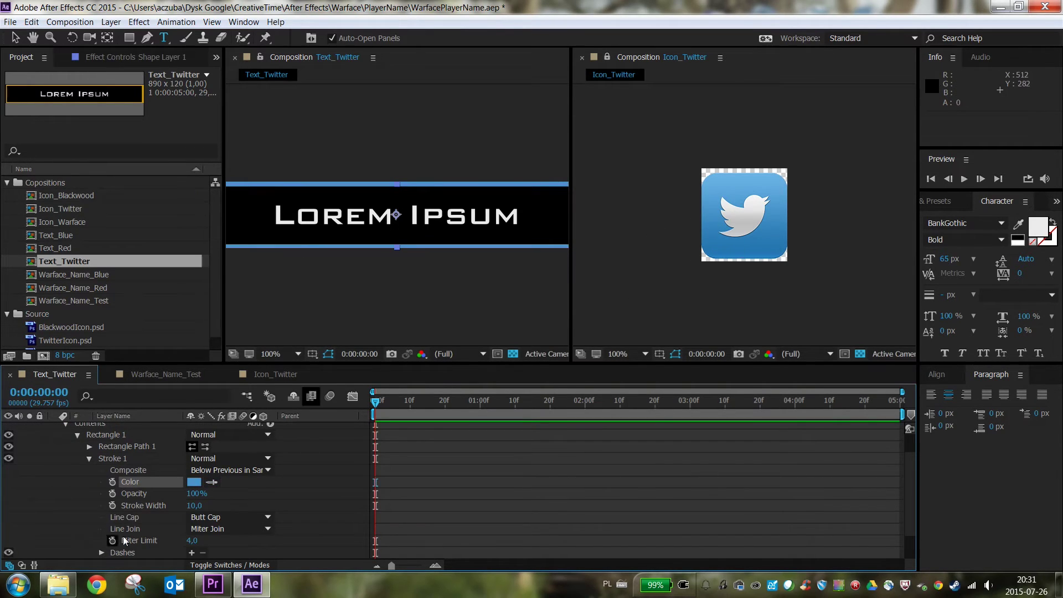
left_click(211, 482)
left_click(720, 256)
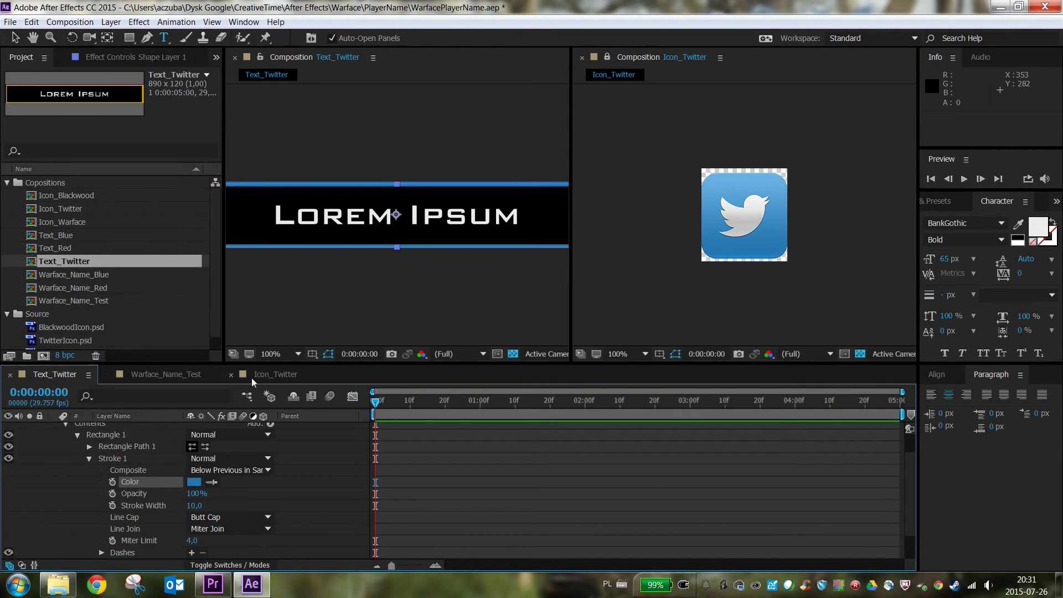
left_click(137, 377)
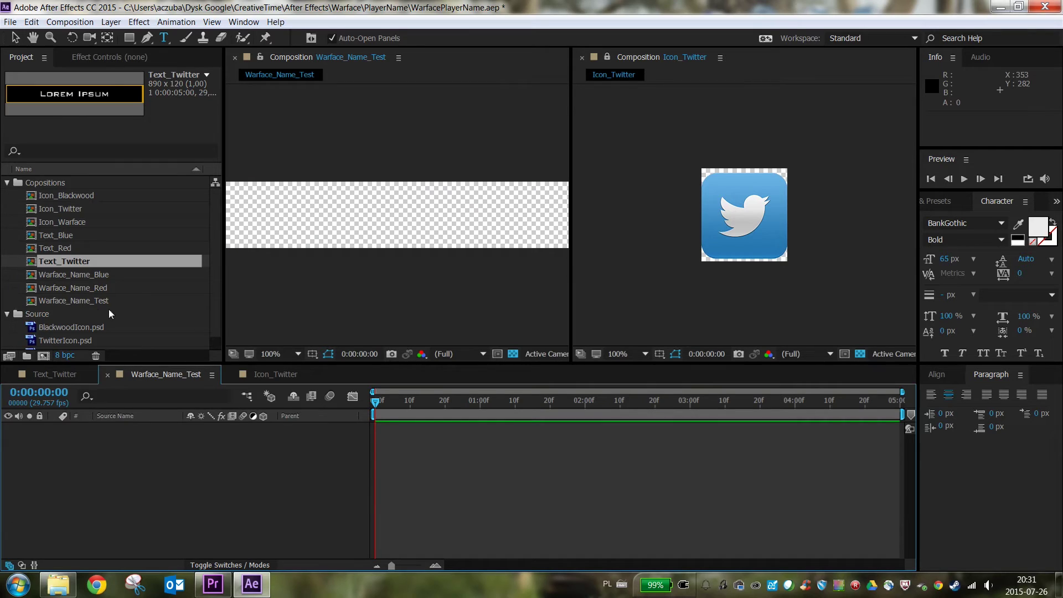
Rename Warface_Name_Test to Warface_Name_Twitter
right_click(96, 302)
left_click(144, 462)
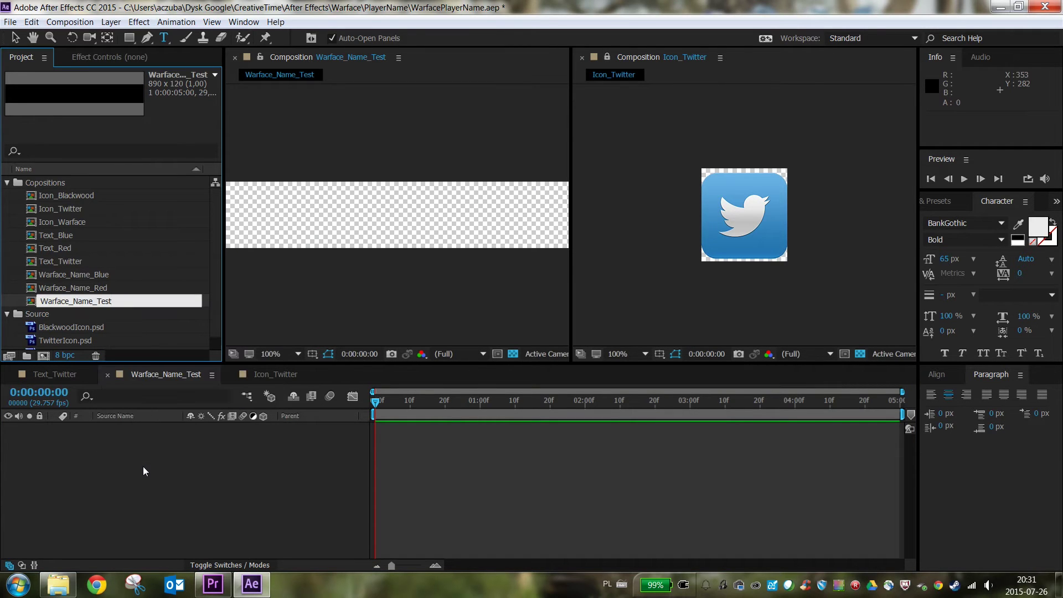
key("BackSpace")
key("BackSpace")
key("BackSpace")
type("witter")
key("Return")
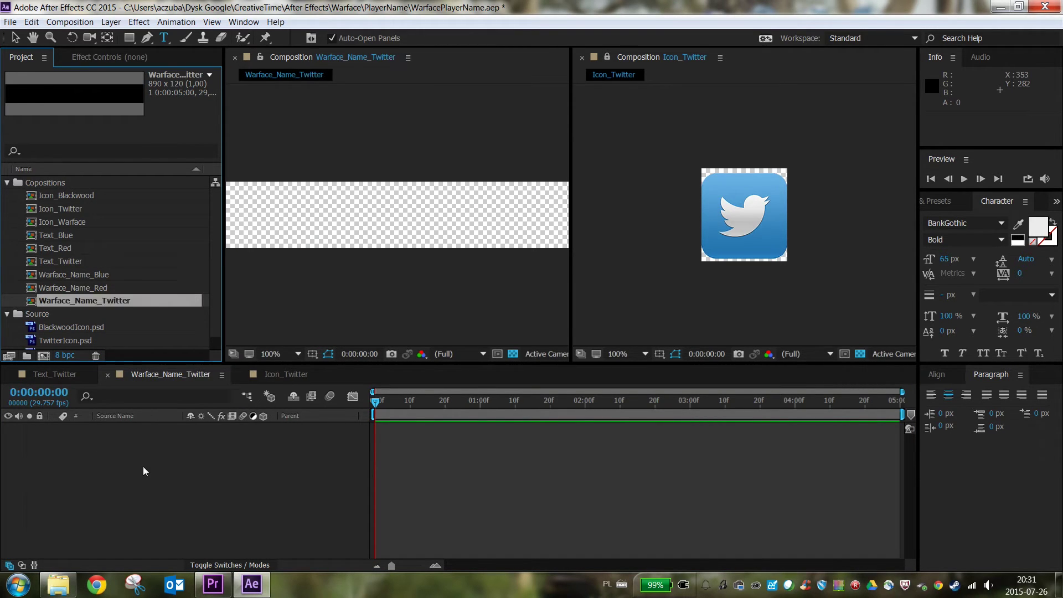
left_click(143, 466)
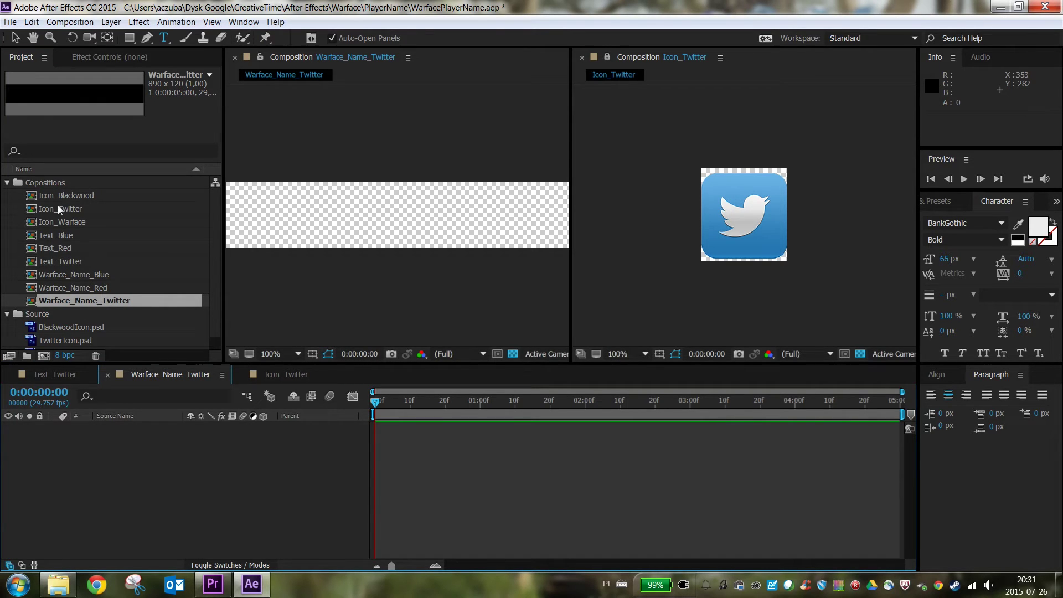
Add Icon_Twitter above Text_Twitter in the composition's timeline and close the extra viewer
left_click_drag(64, 210, 166, 457)
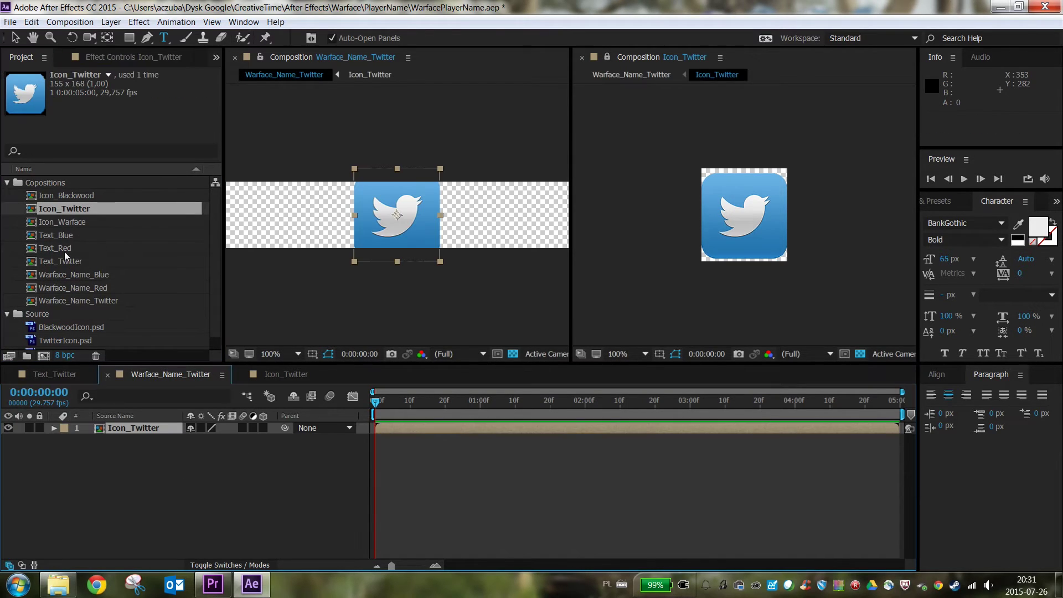
left_click_drag(72, 260, 204, 528)
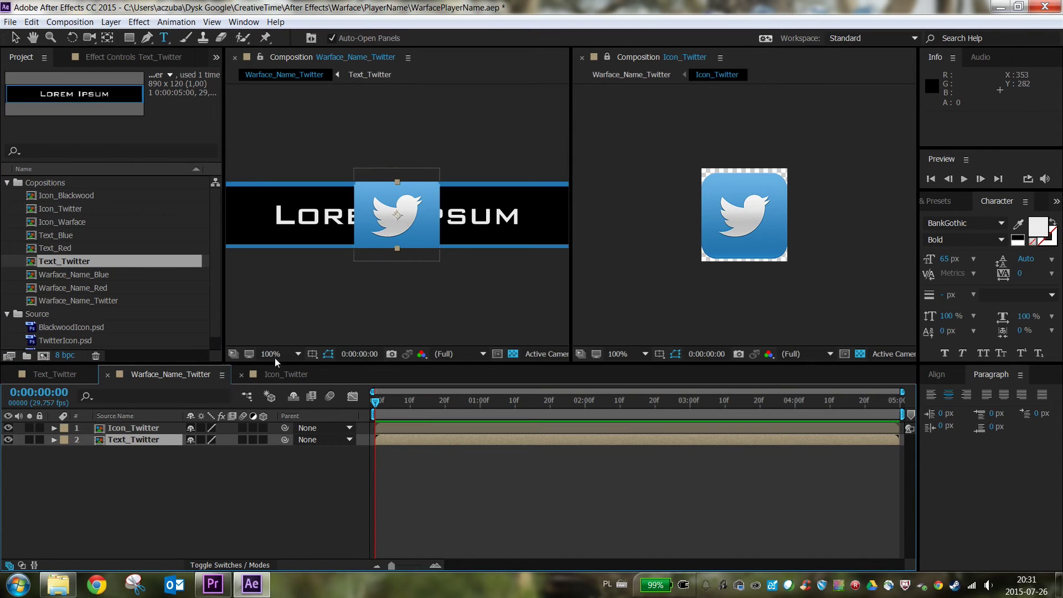
scroll(357, 301, "down", 8)
scroll(357, 302, "up", 4)
left_click(582, 57)
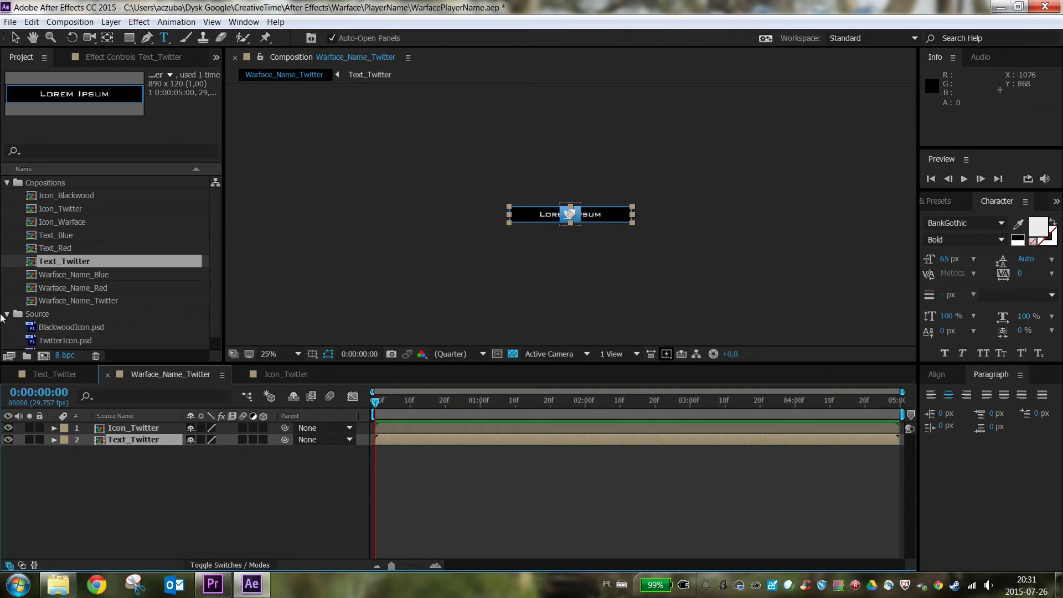
left_click(78, 301)
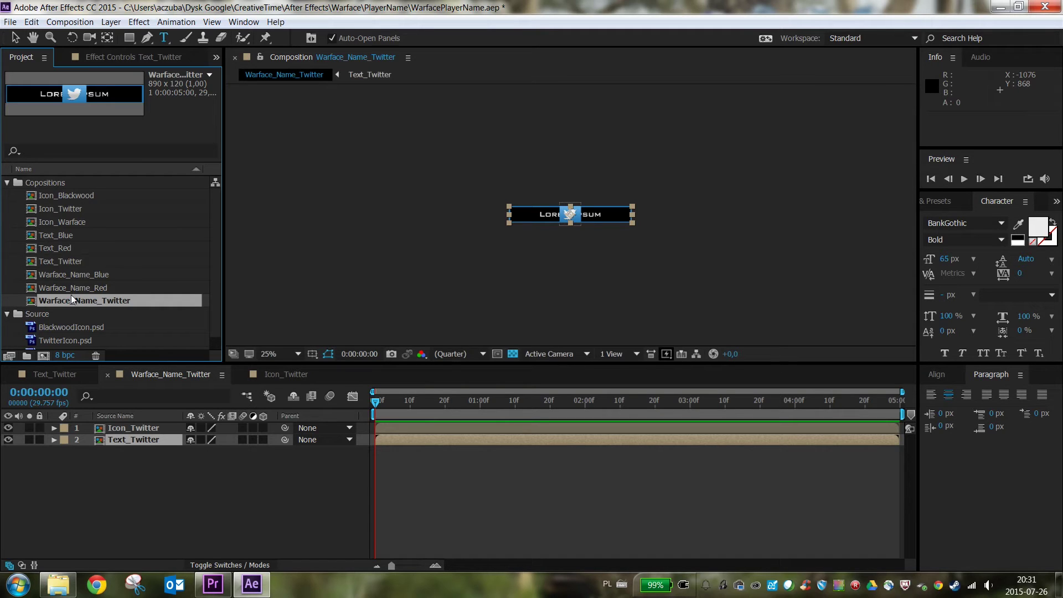
left_click(77, 288)
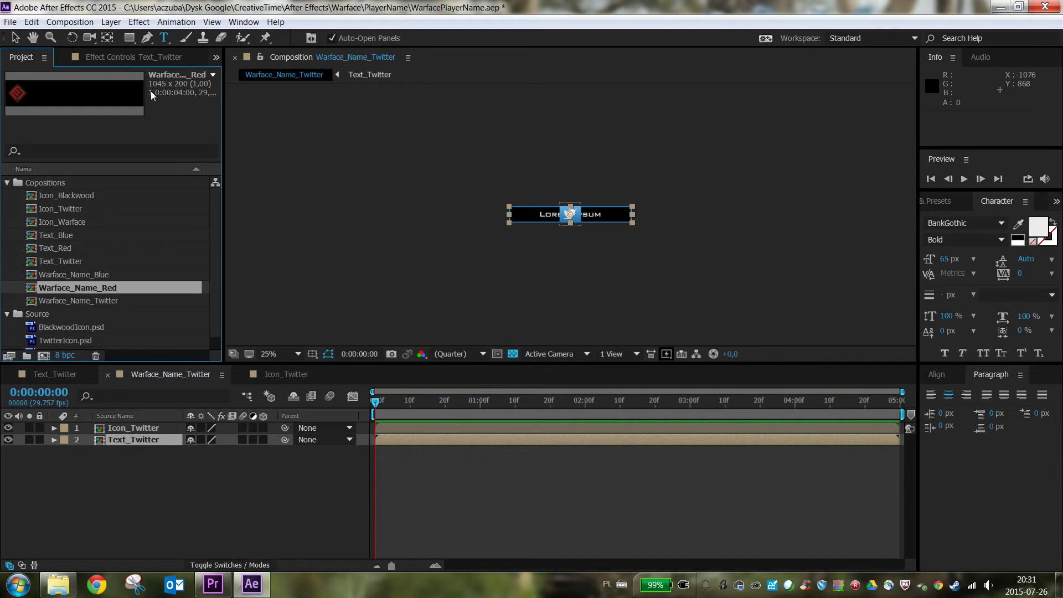
Resize Warface_Name_Twitter to 1045 × 200 px in Composition Settings
left_click(86, 300)
right_click(88, 300)
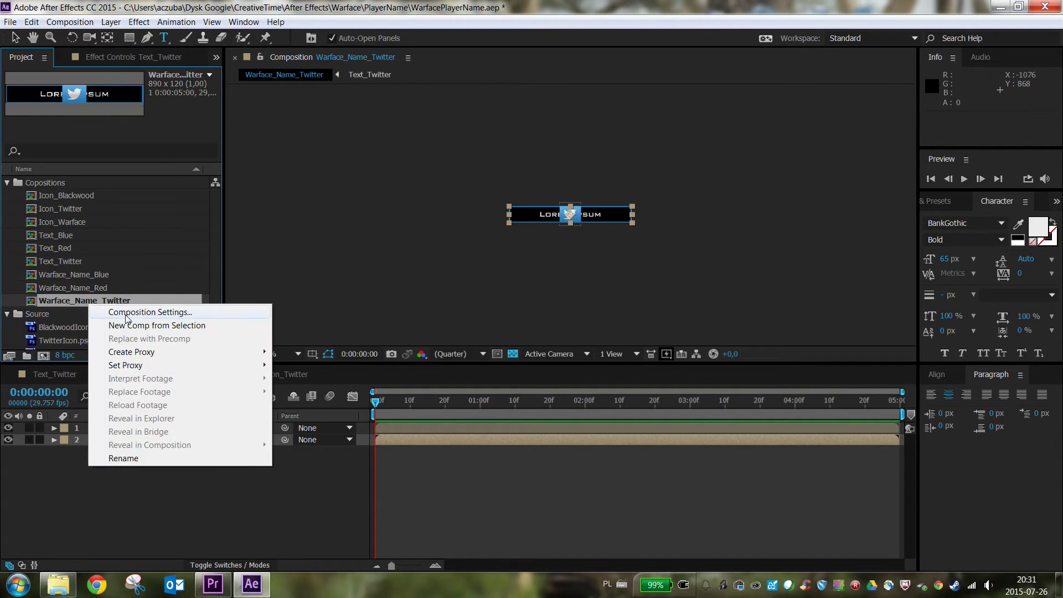
left_click(111, 311)
left_click(416, 174)
type("1045")
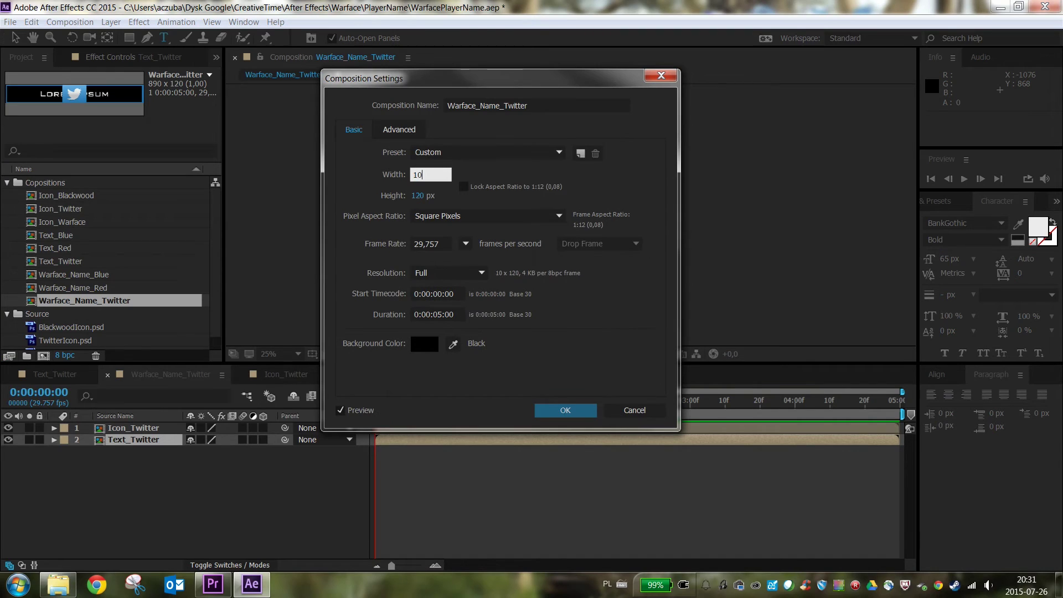
key("Tab")
type("200")
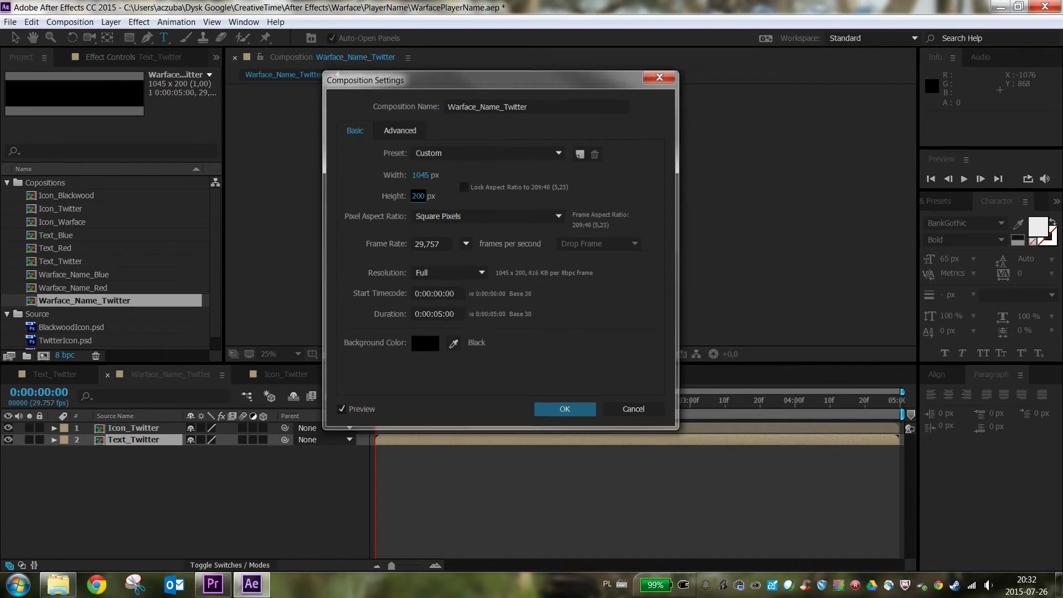
key("Return")
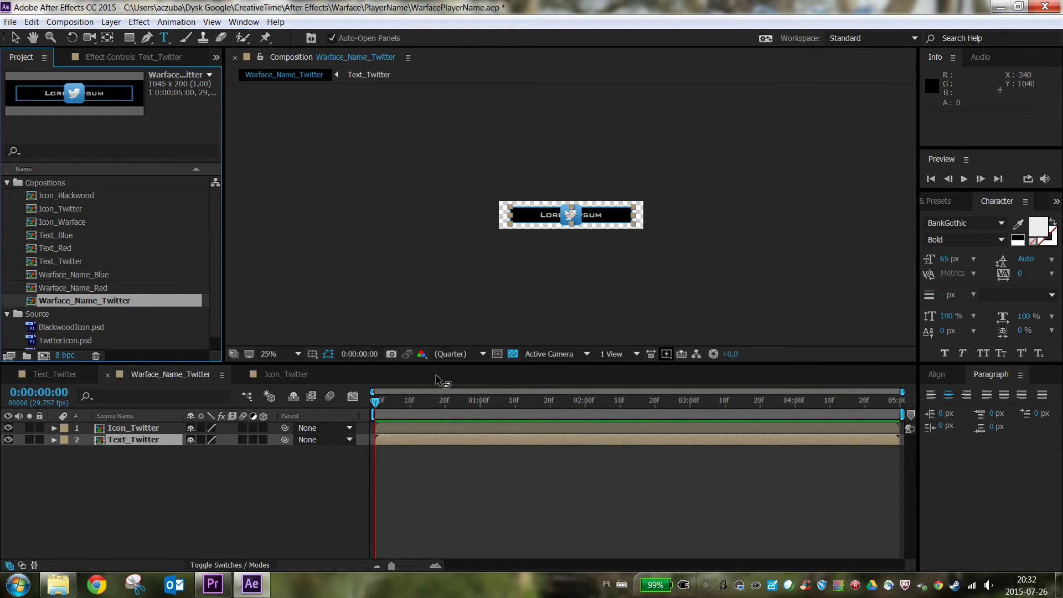
left_click(939, 374)
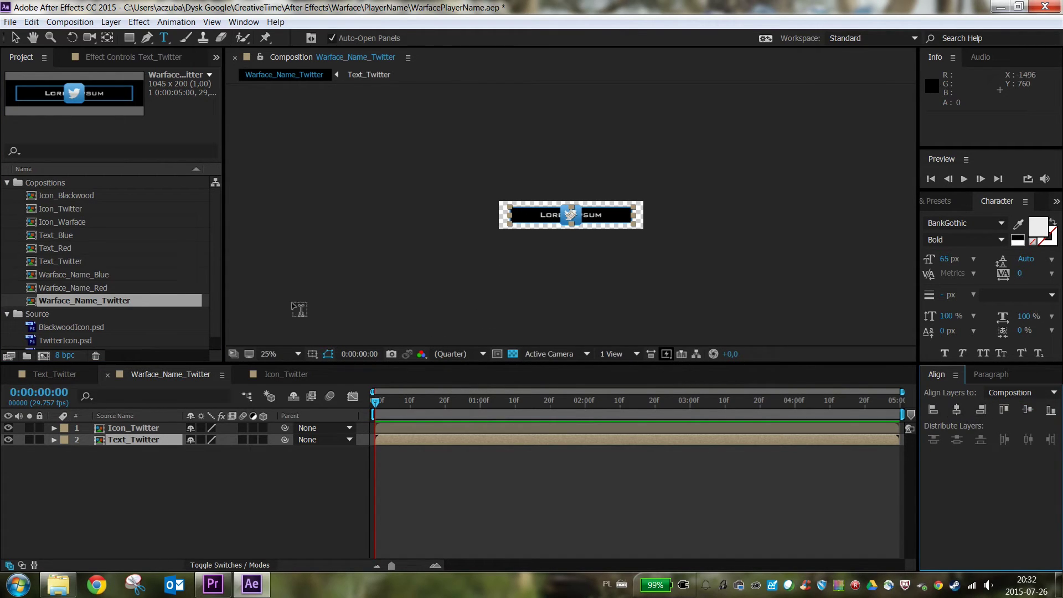
Move the Icon_Twitter layer to the left end of the Lorem Ipsum bar
left_click(137, 487)
key("ctrl+a")
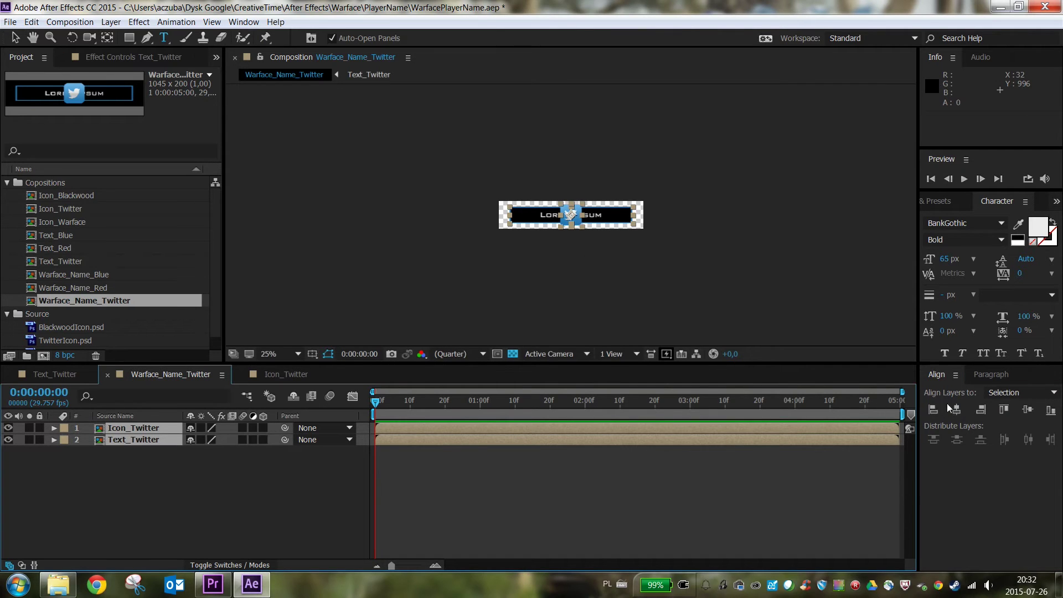
left_click(947, 408)
left_click(1026, 409)
left_click(185, 452)
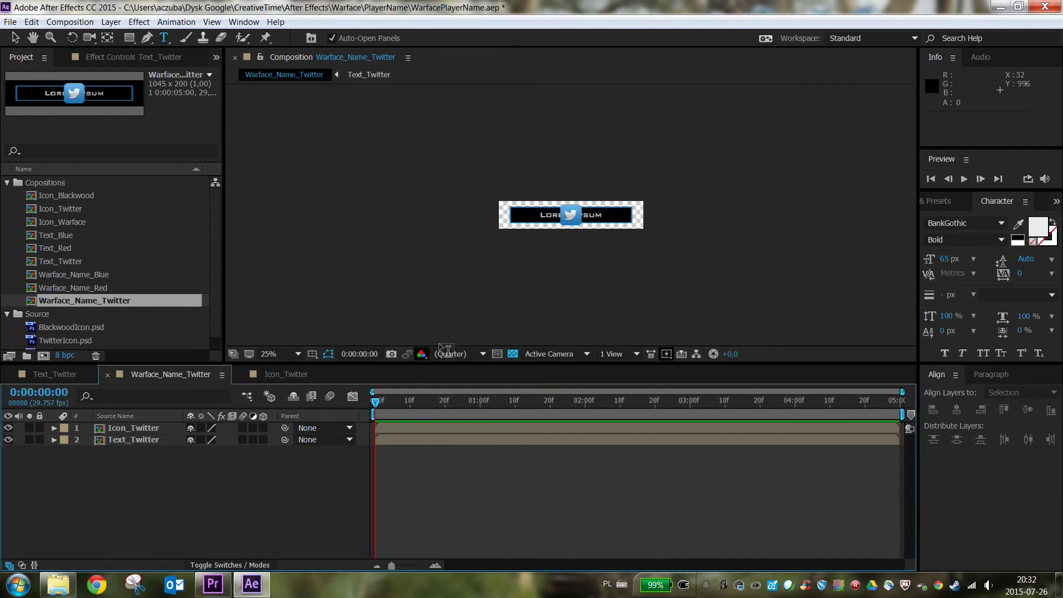
key("period")
key("period")
key("period")
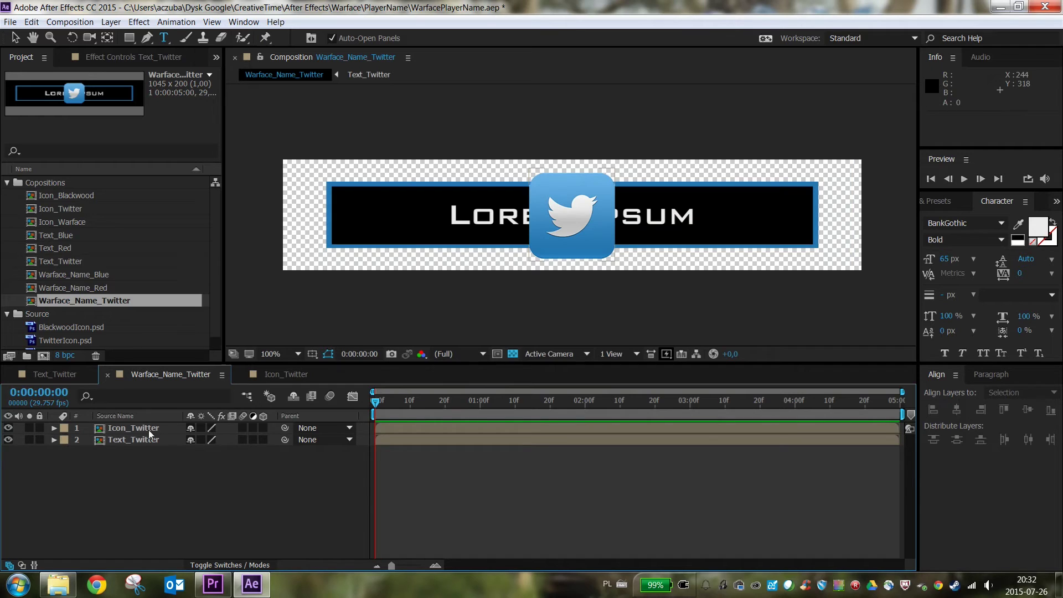
left_click(149, 430)
left_click(18, 38)
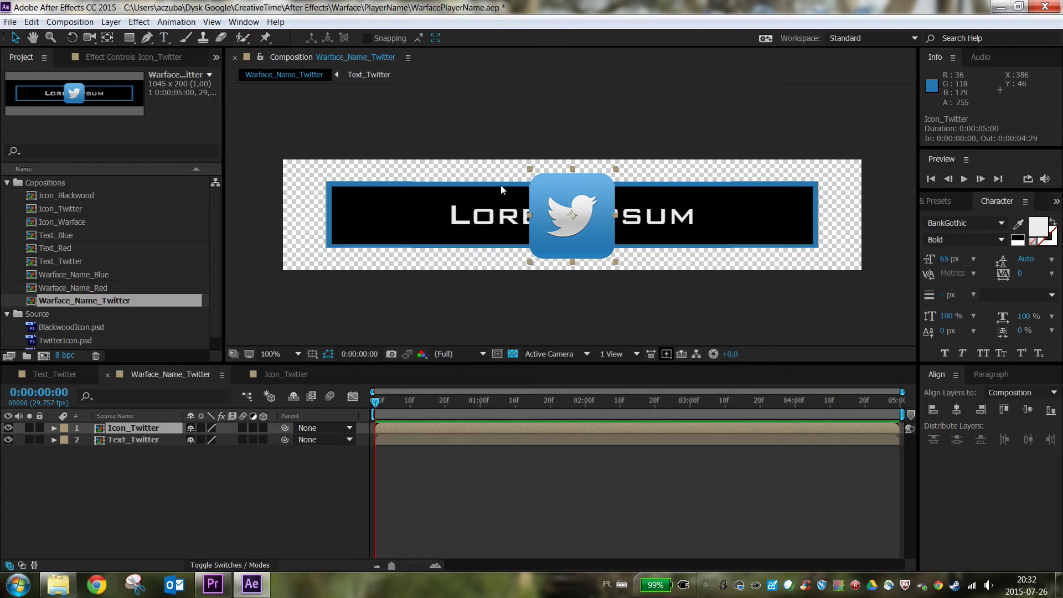
mouse_move(580, 232)
left_mouse_down()
mouse_move(438, 231)
mouse_move(343, 245)
left_mouse_up()
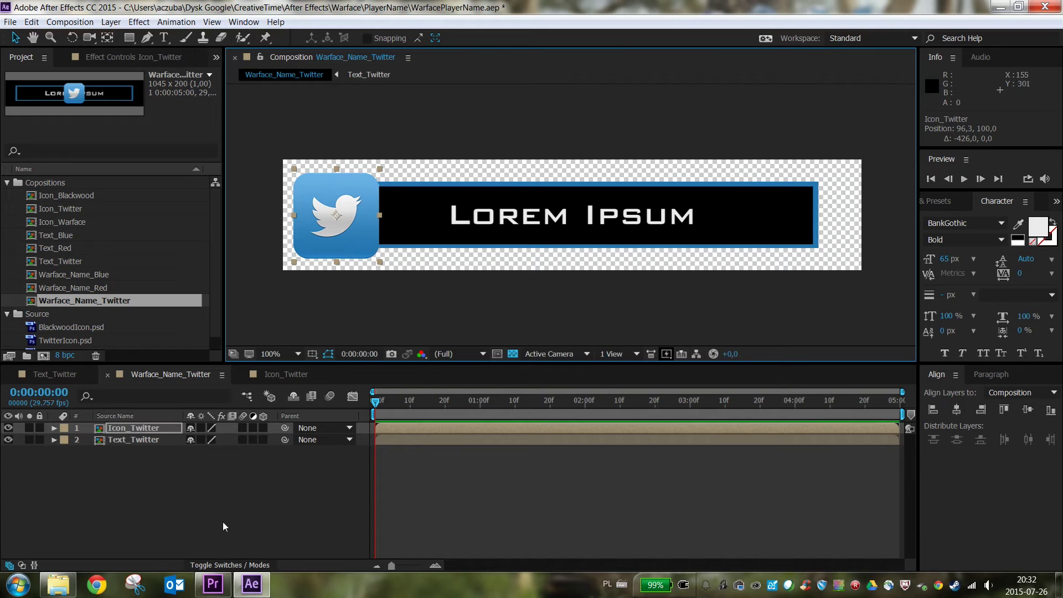
left_click(210, 508)
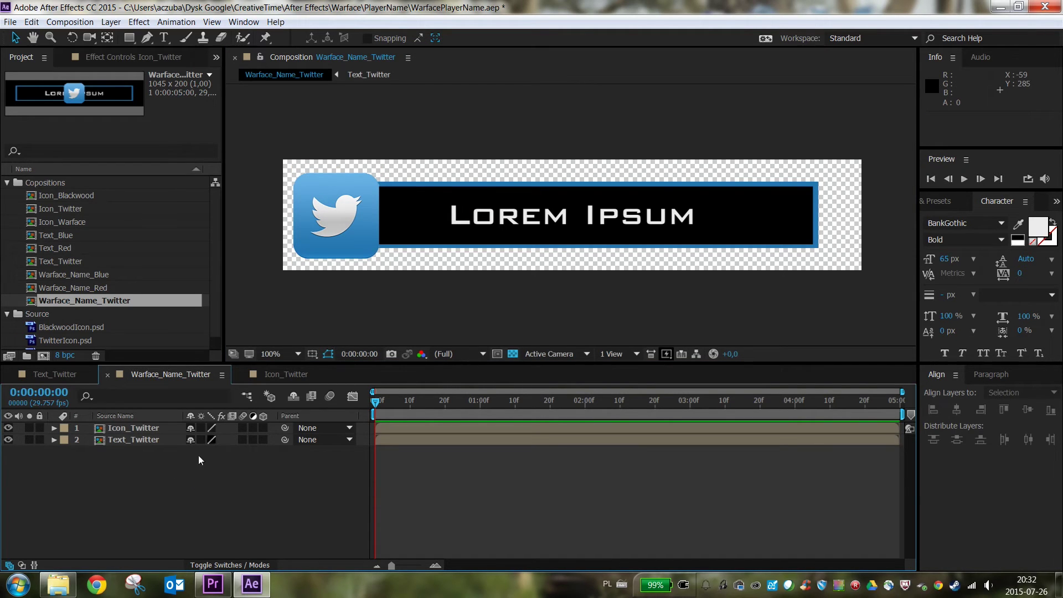
Lighten the Text_Twitter bar's stroke to a paler blue and preview it in Warface_Name_Twitter
double_click(139, 438)
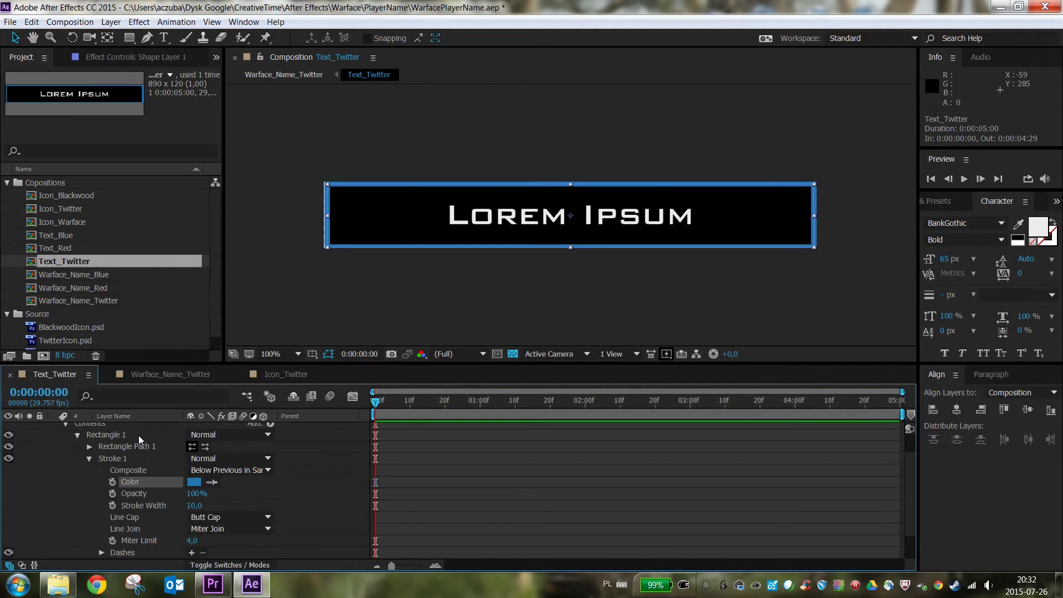
left_click(193, 482)
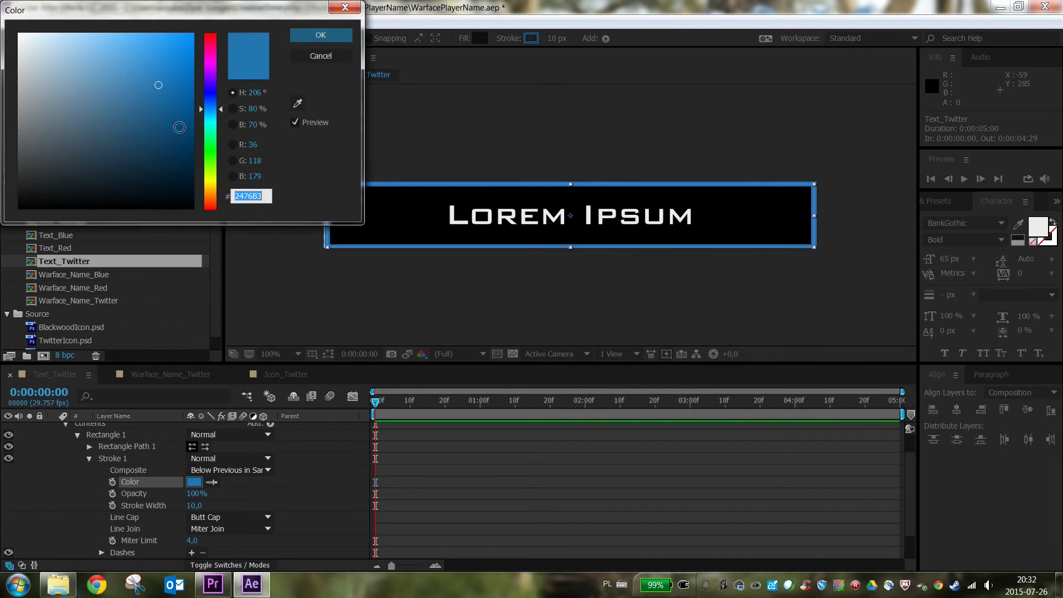
left_click_drag(150, 98, 102, 54)
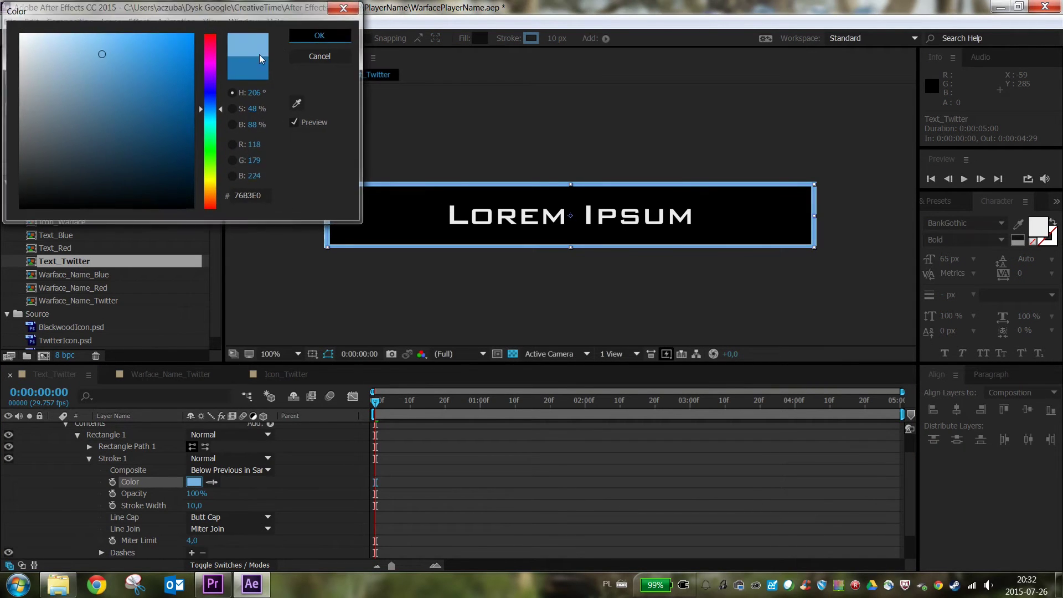
key("Return")
left_click(168, 374)
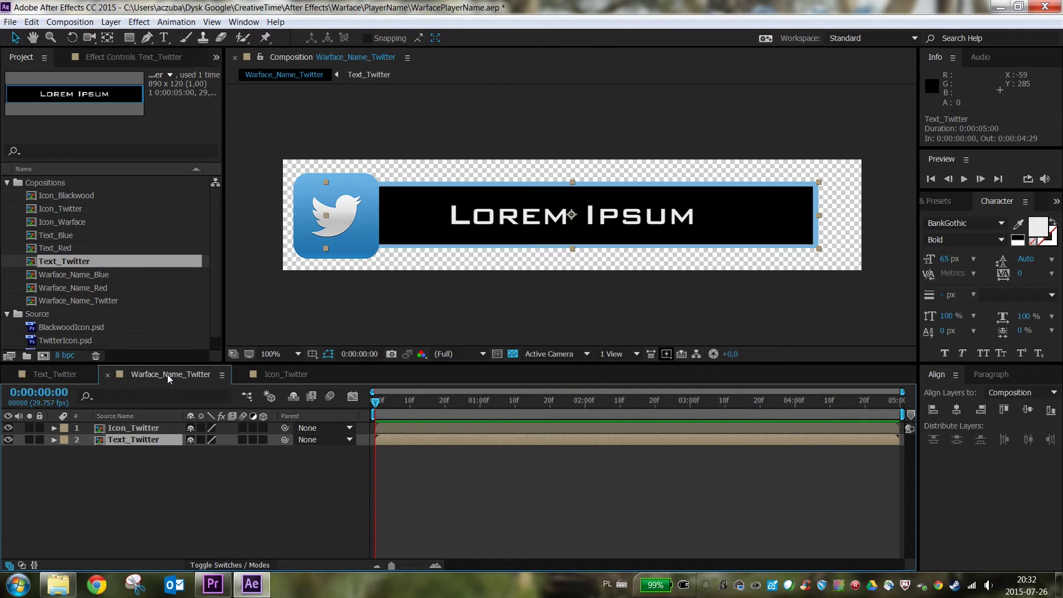
left_click(257, 534)
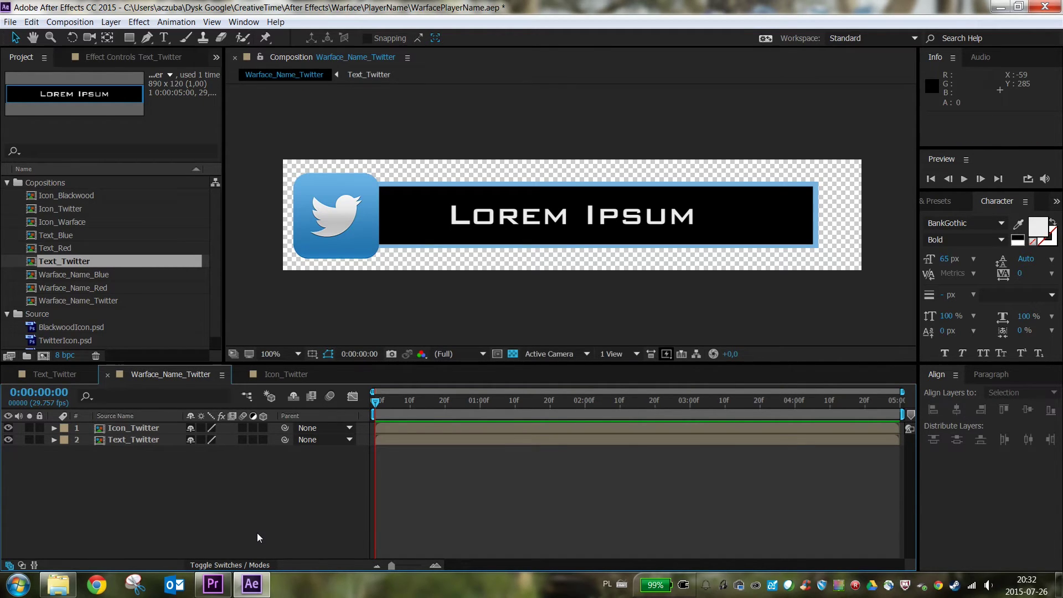
key("space")
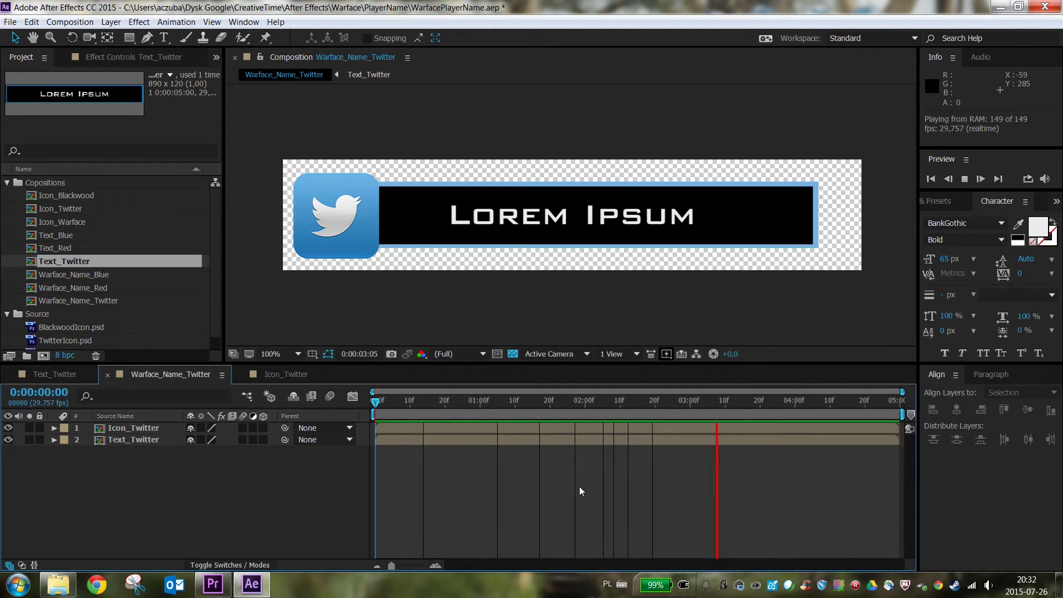
key("space")
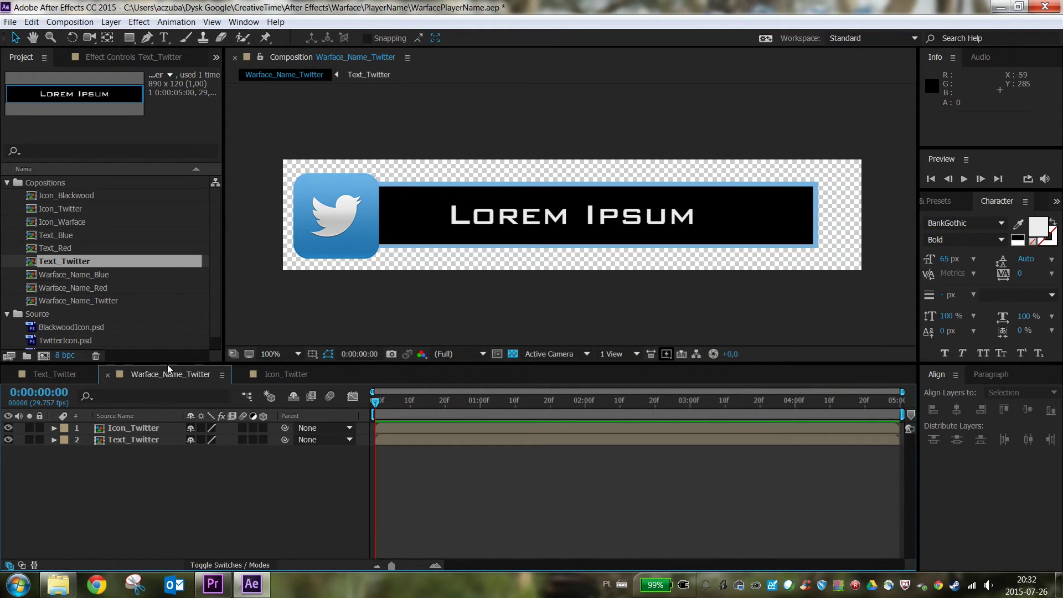
Change the bar's stroke to a darker blue, #4485B5
left_click(46, 379)
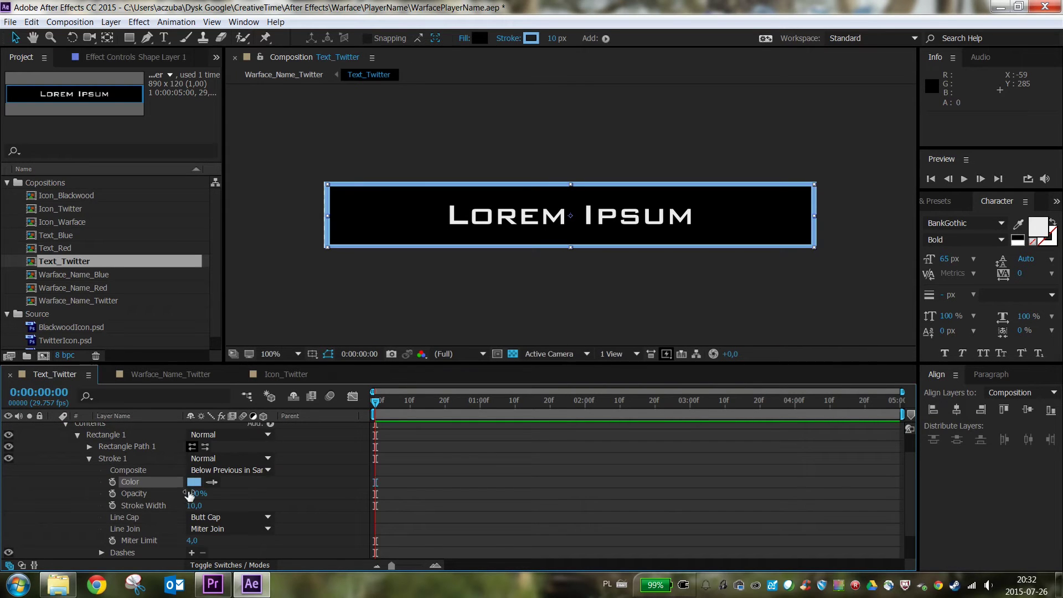
left_click(194, 481)
left_click_drag(130, 88, 130, 99)
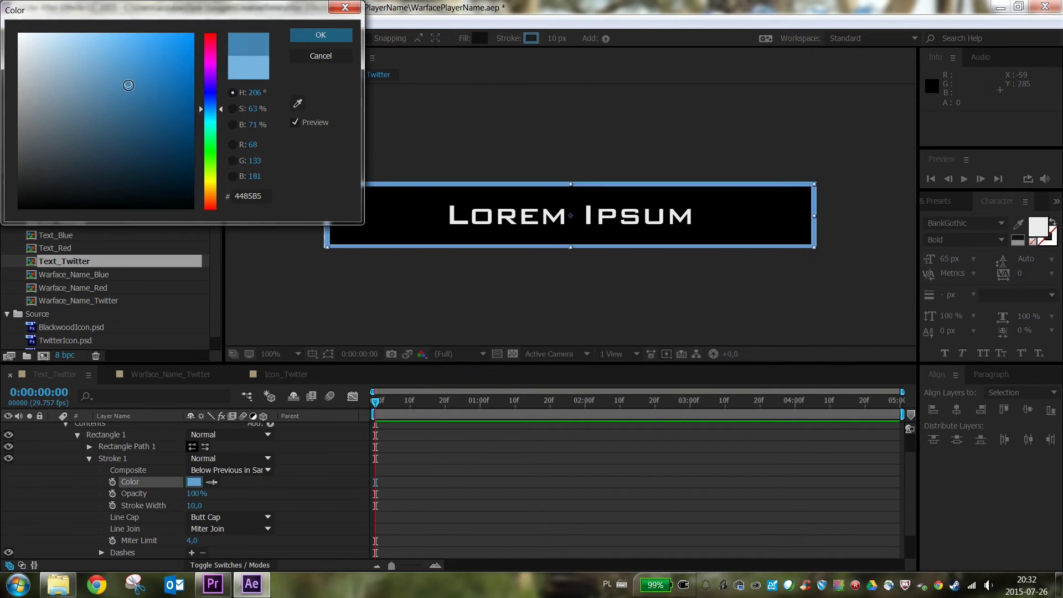
left_click(321, 36)
left_click(139, 378)
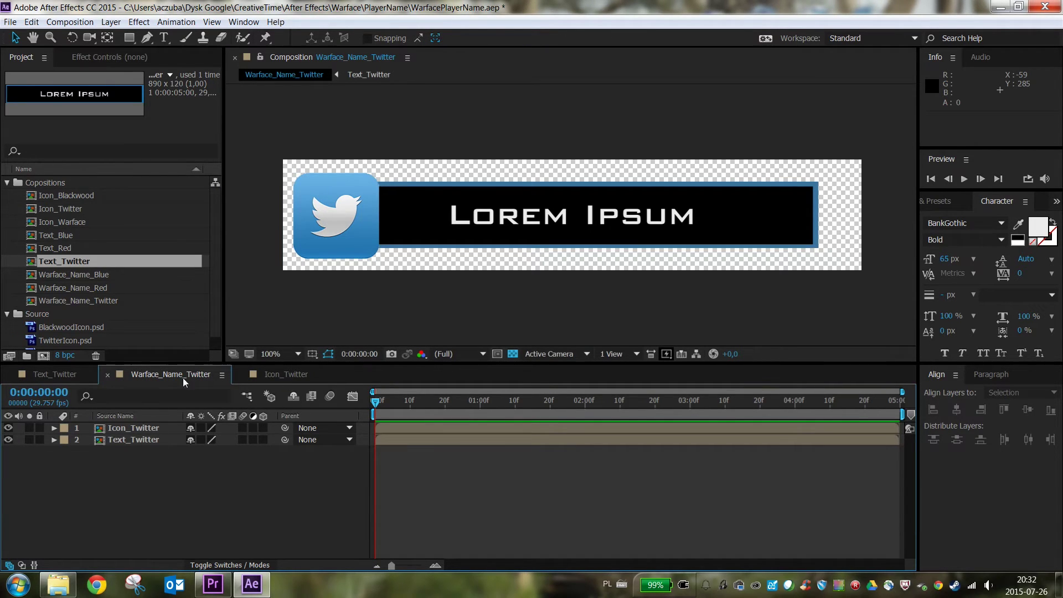
Sample the Twitter icon's blue into the Text_Twitter stroke color using a second Icon_Twitter viewer
left_click(277, 374)
right_click(261, 360)
mouse_move(352, 368)
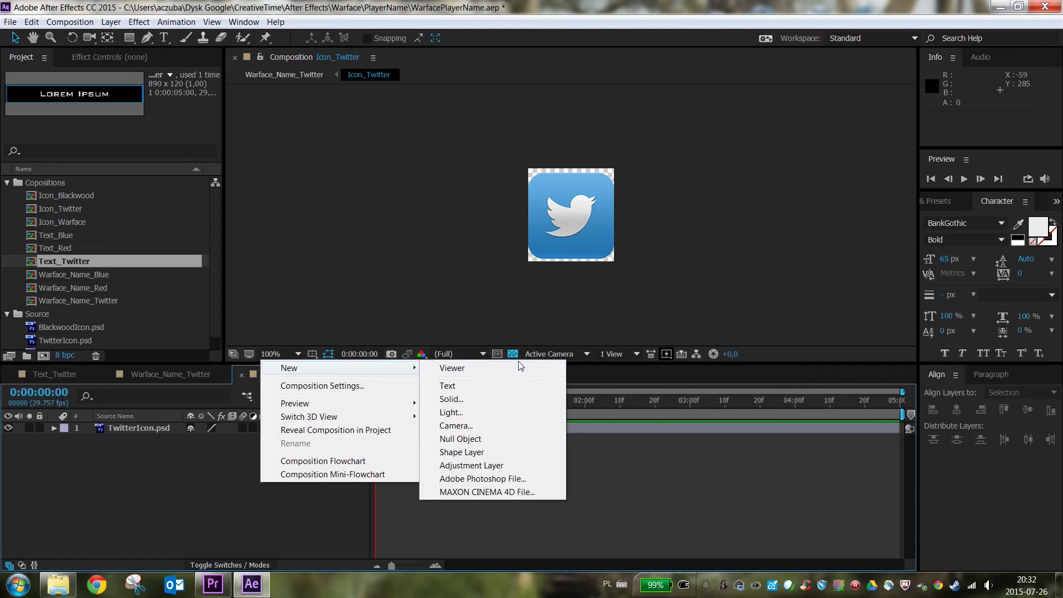
left_click(520, 366)
left_click(61, 375)
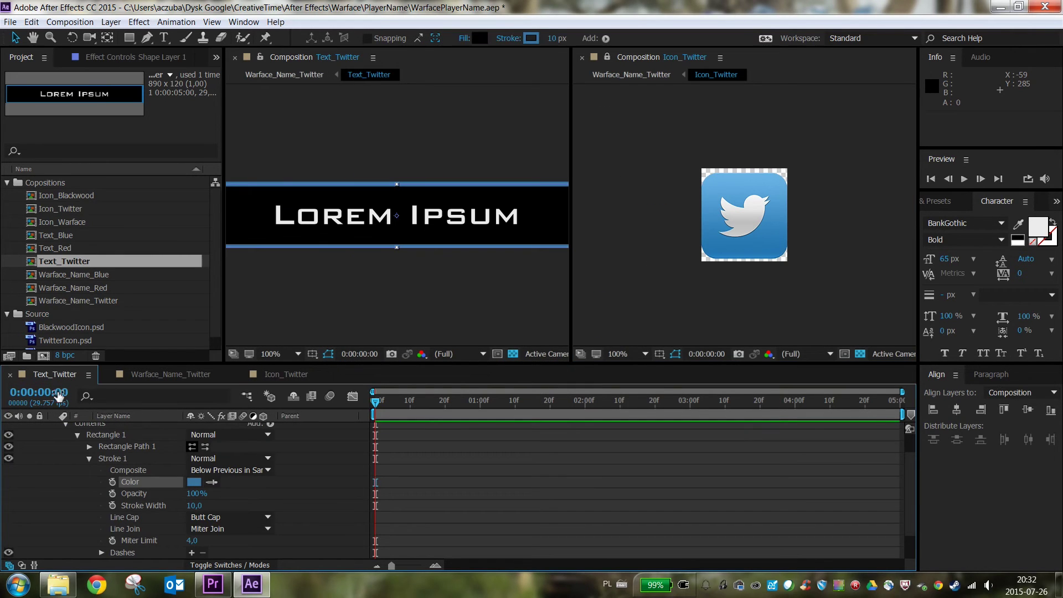
left_click(211, 481)
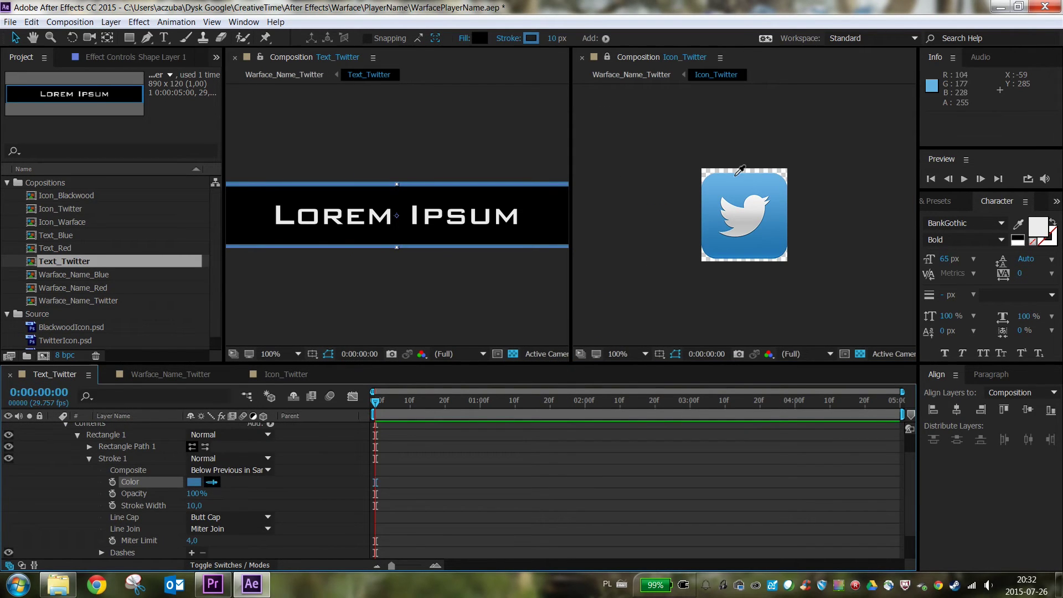
left_click(714, 198)
left_click(192, 378)
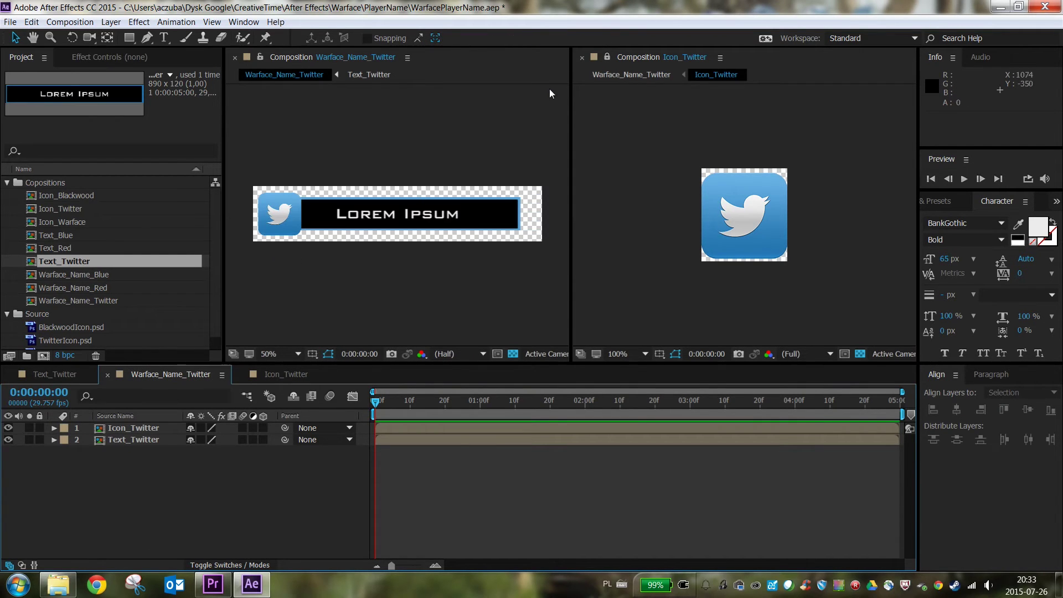
Close the Icon_Twitter viewer, set magnification to 100%, and reveal Icon_Twitter's Transform properties
left_click(580, 56)
key("/")
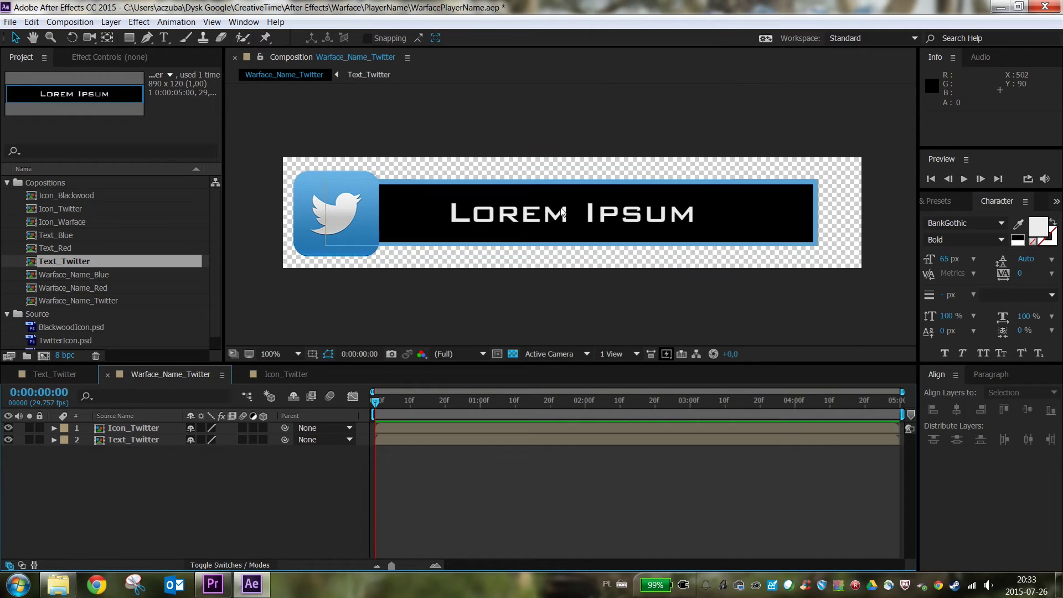
left_click(302, 354)
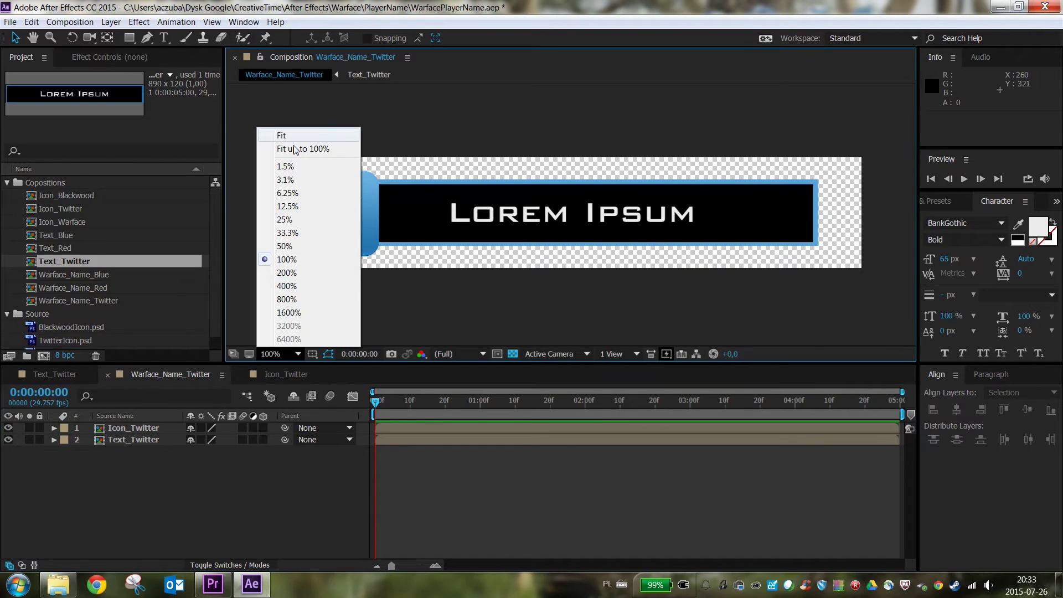
left_click(310, 85)
left_click(134, 429)
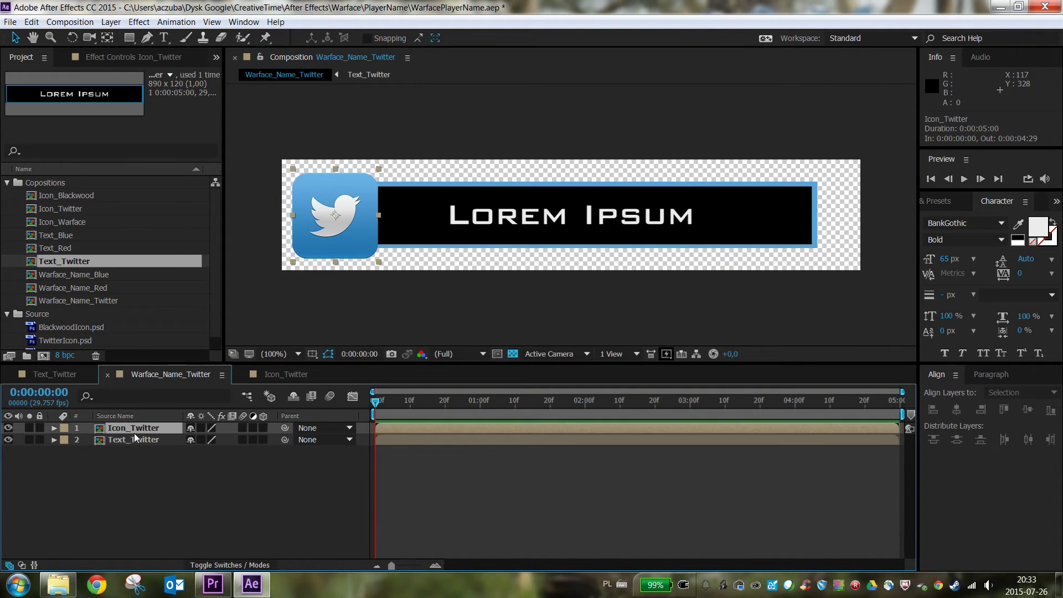
left_click(143, 416)
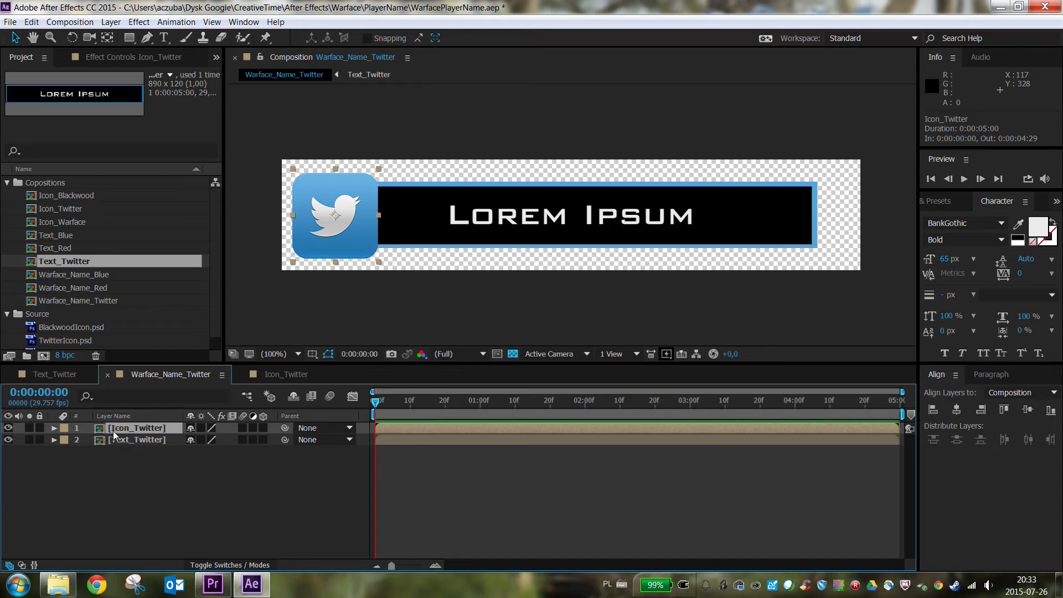
left_click(55, 428)
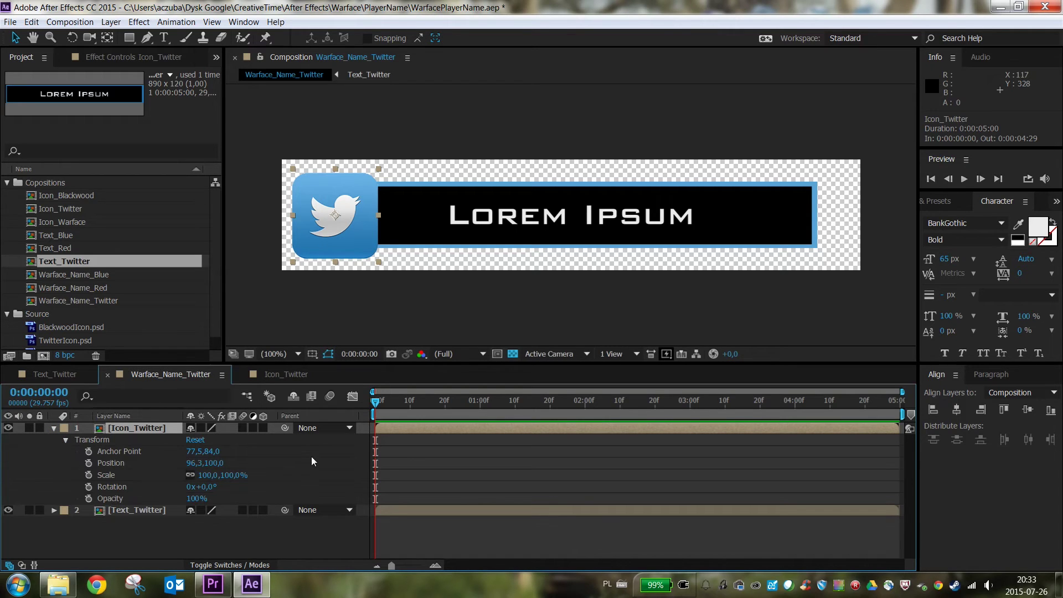
Keyframe Icon_Twitter's Scale from 0% at 0f to 120% at 10f
left_click(89, 474)
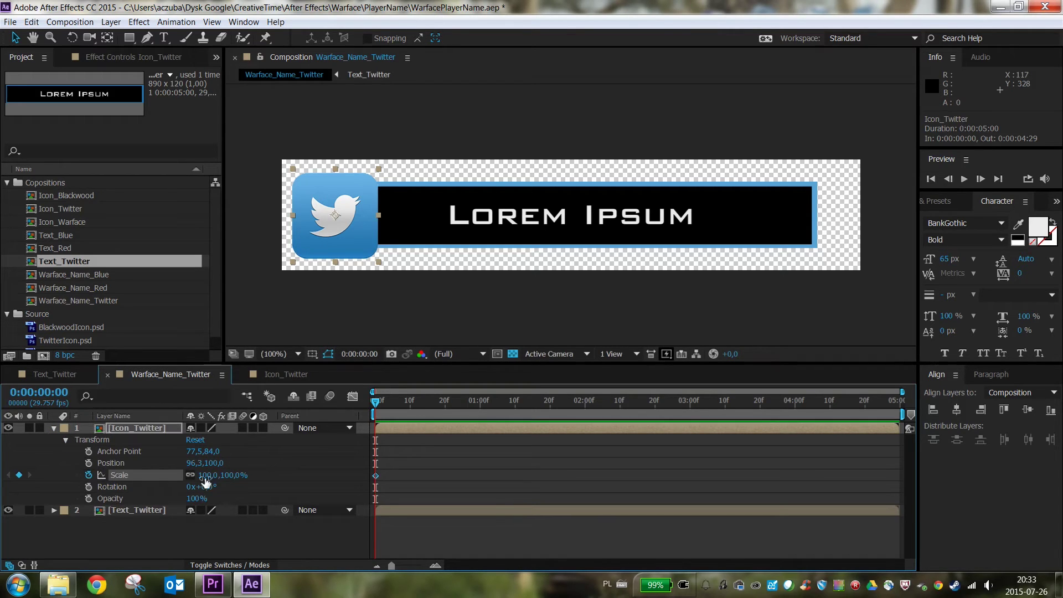
left_click(208, 475)
type("00")
key("Return")
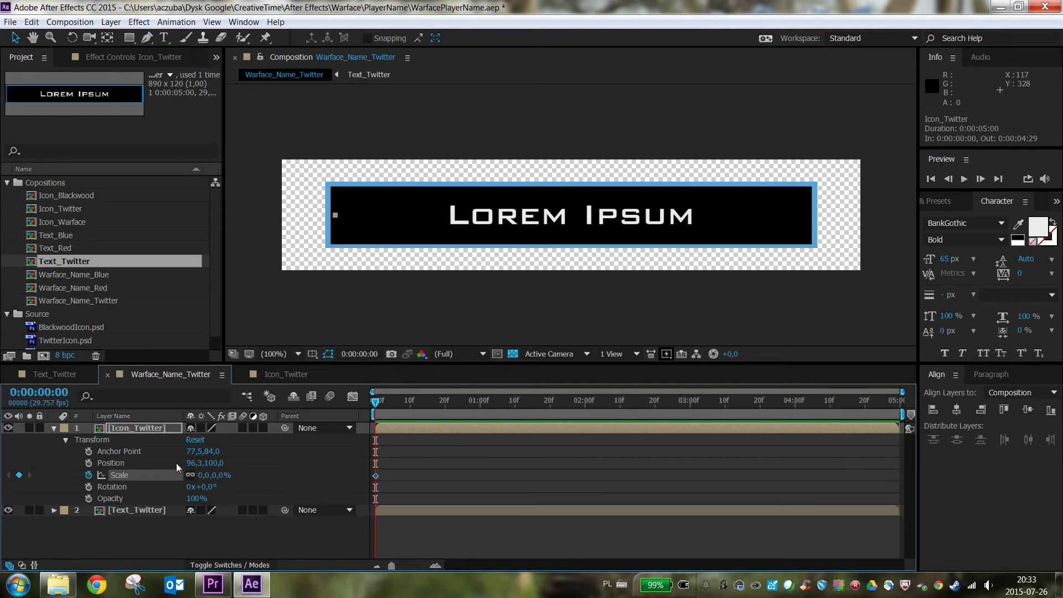
left_click_drag(376, 408, 410, 401)
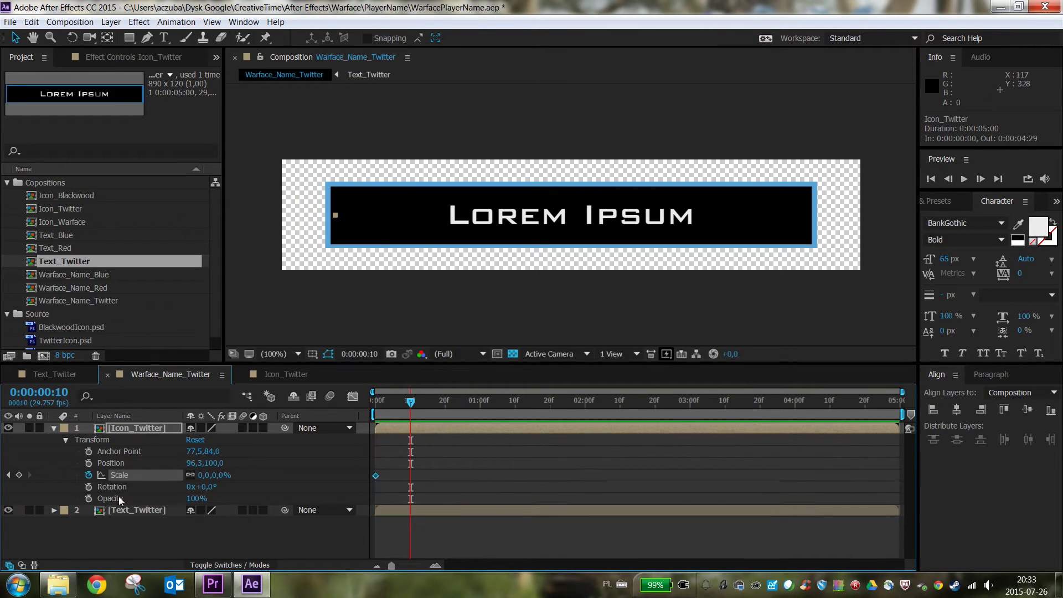
left_click(216, 476)
type("0")
key("Return")
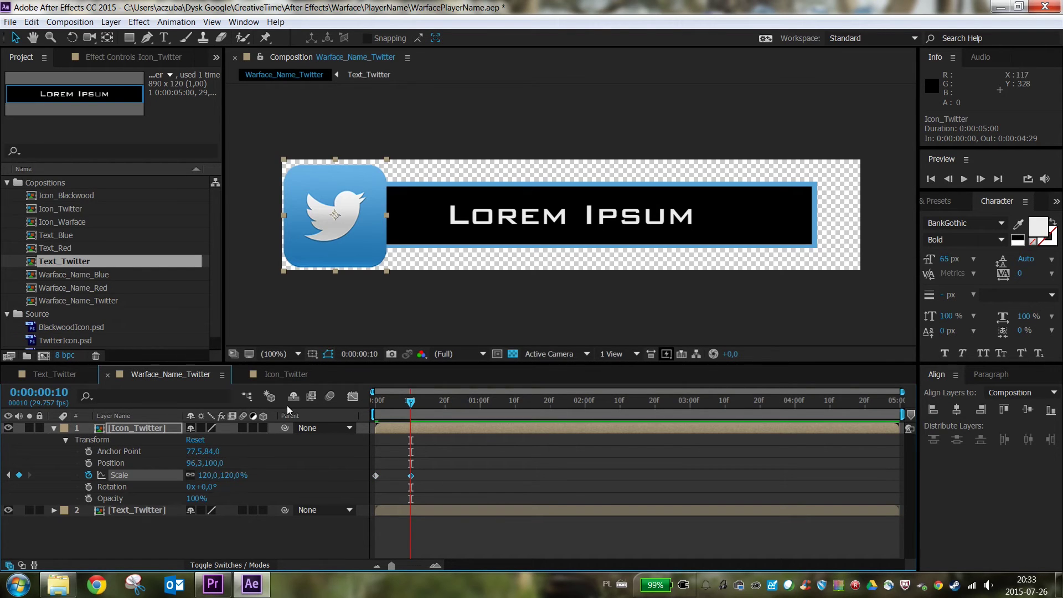
Add a 100% Scale keyframe at 15f and preview the icon popping in
left_click_drag(416, 402, 430, 401)
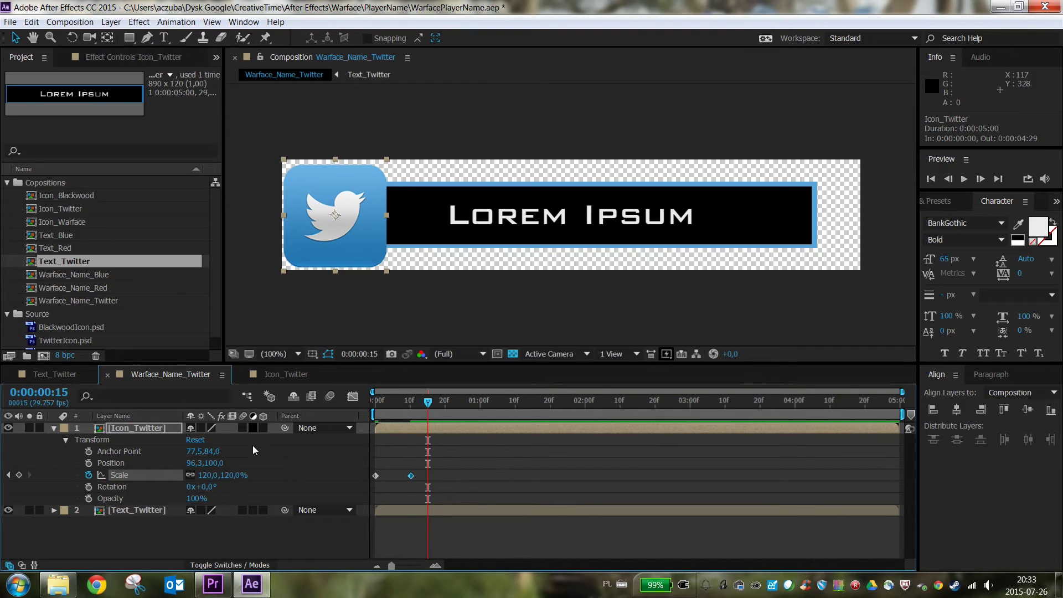
left_click(233, 474)
type("0")
key("Return")
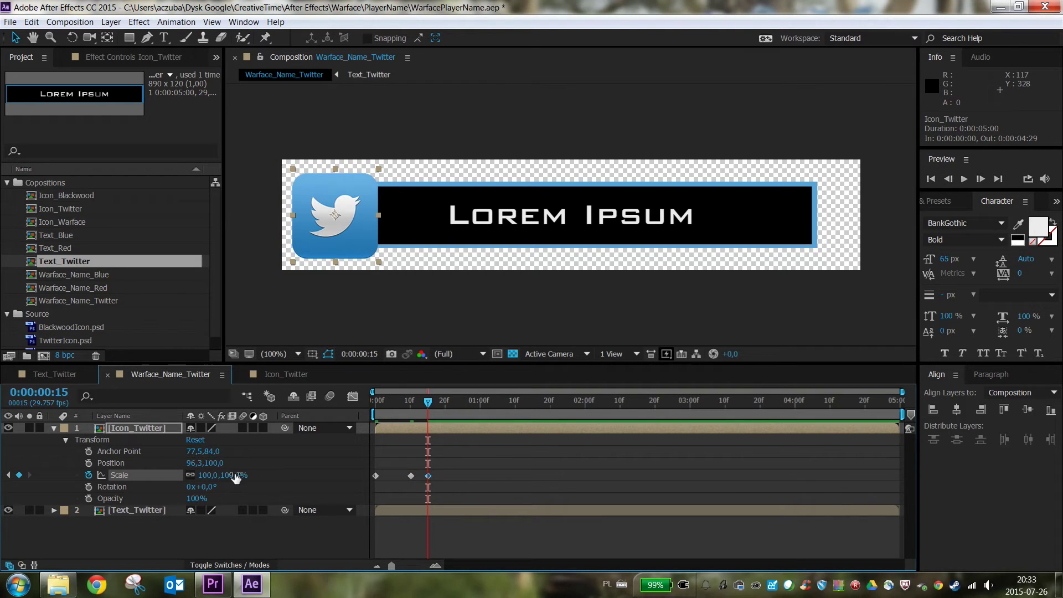
key("space")
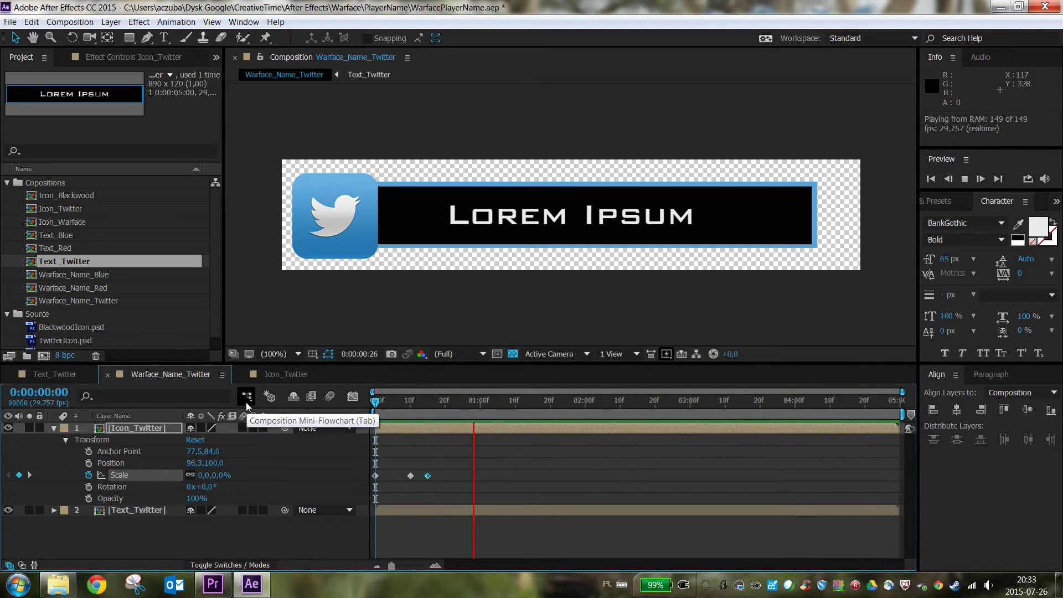
key("space")
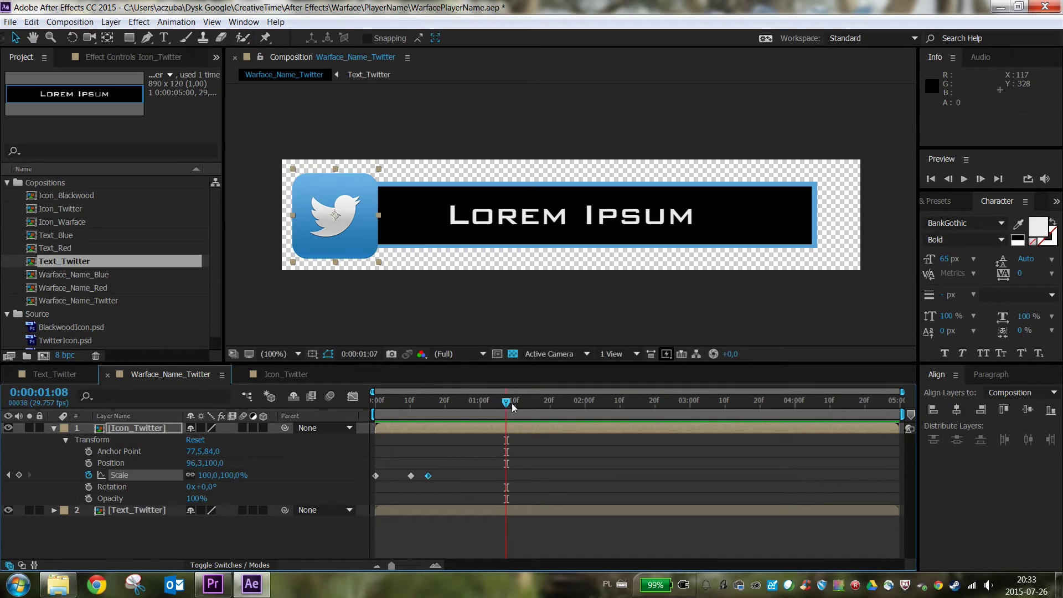
Add Scale keyframes of 100% at 0:00:04:15, 120% at 0:00:04:20, and 0% at the end
left_click_drag(511, 403, 896, 403)
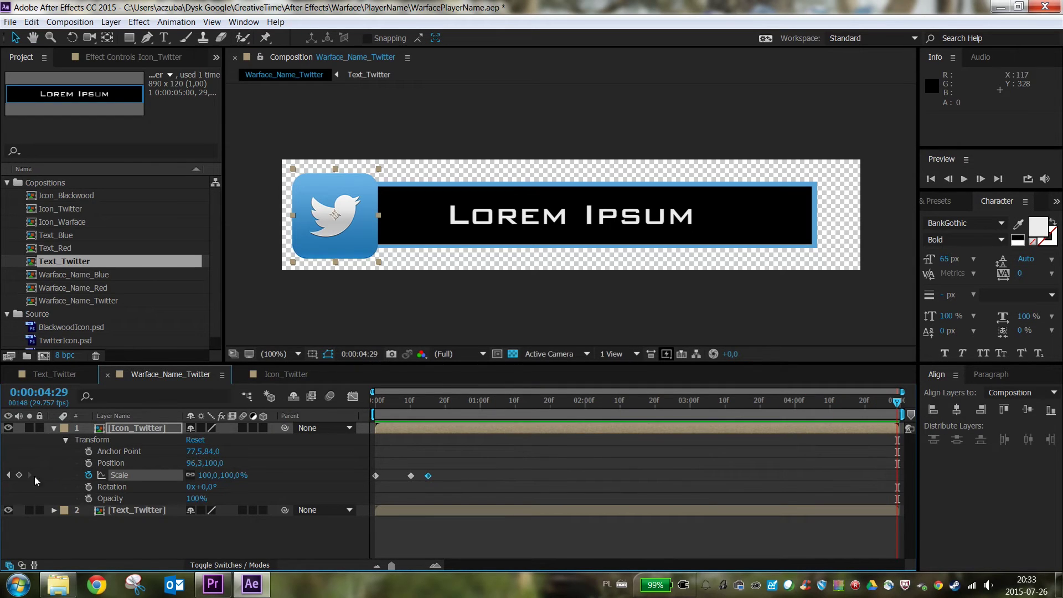
left_click(206, 475)
type("0")
key("Return")
left_click(866, 405)
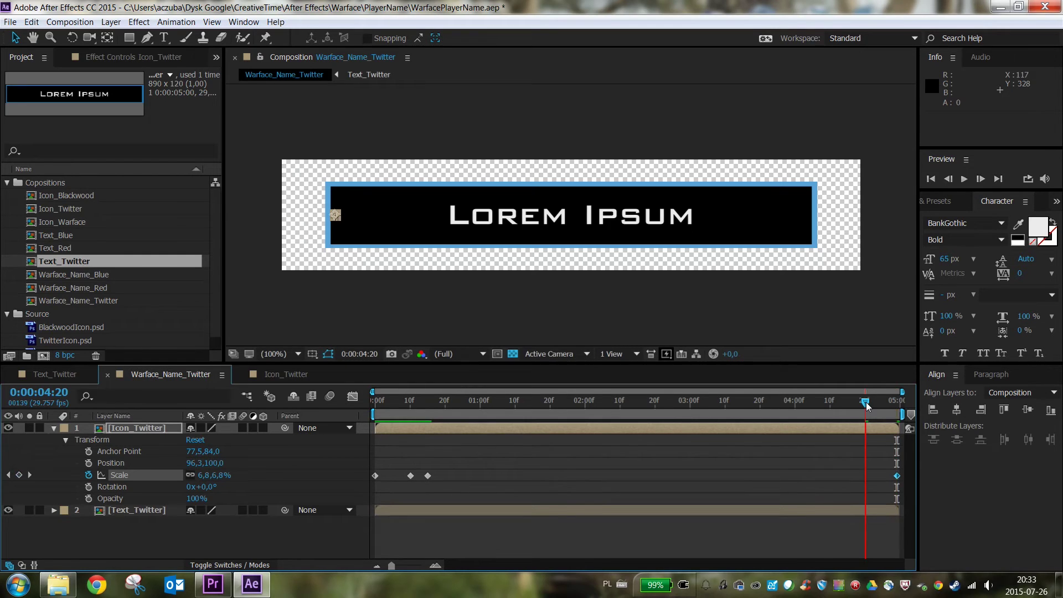
left_click(207, 475)
type("120")
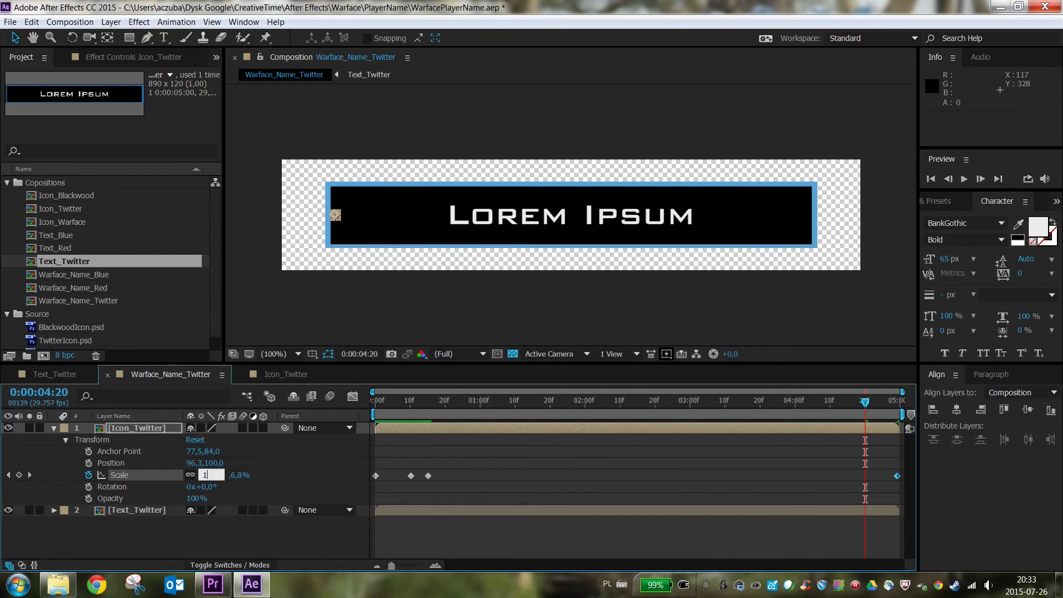
key("Return")
mouse_move(851, 405)
left_mouse_down()
mouse_move(867, 408)
mouse_move(848, 406)
left_mouse_up()
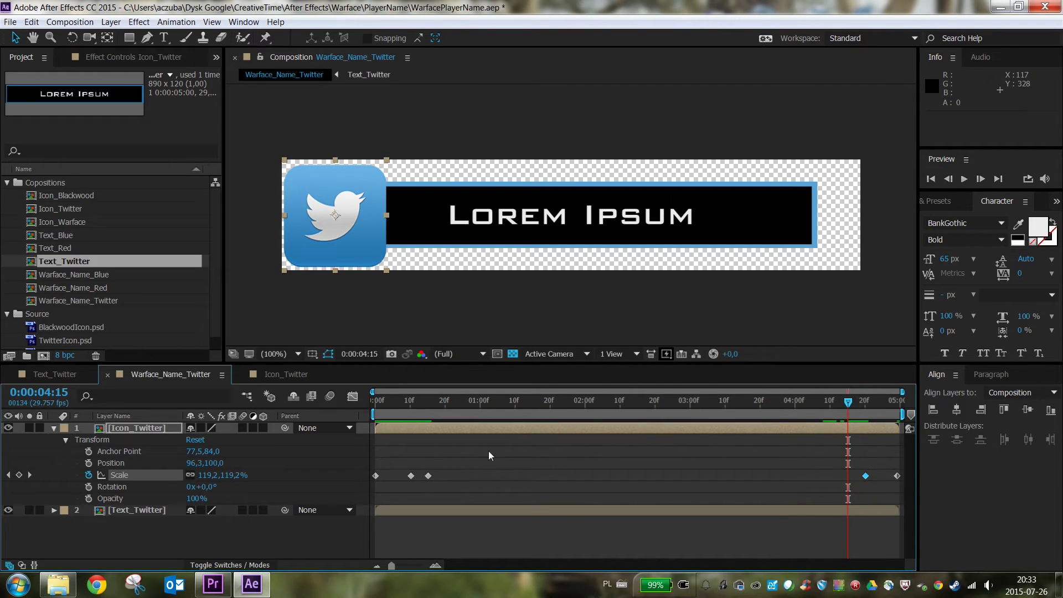
left_click(206, 474)
type("100")
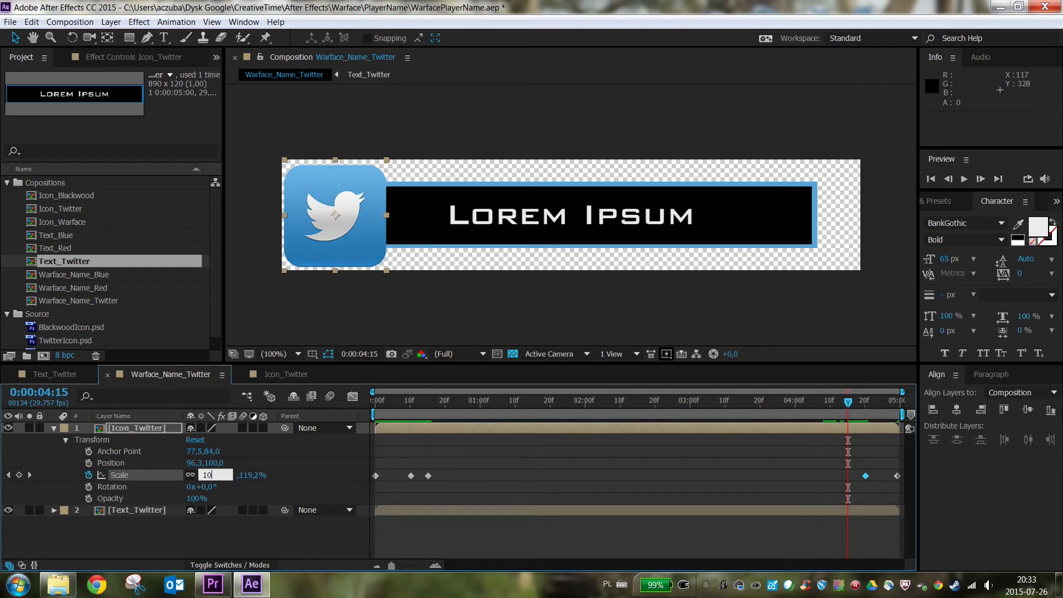
key("Return")
Preview the icon scaling out with looping off, then collapse the Icon_Twitter layer's properties
key("space")
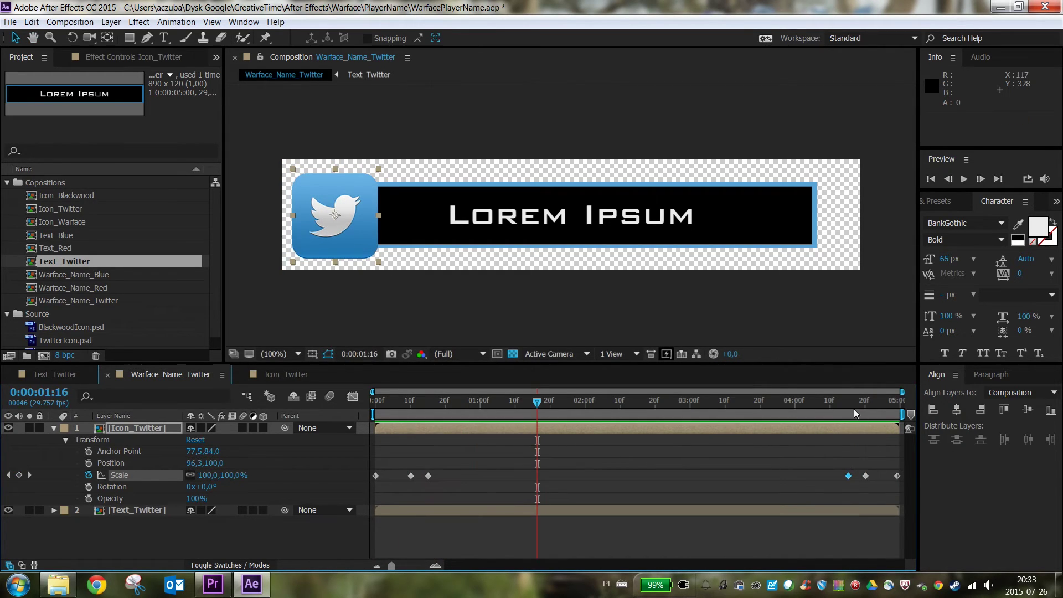
left_click(833, 402)
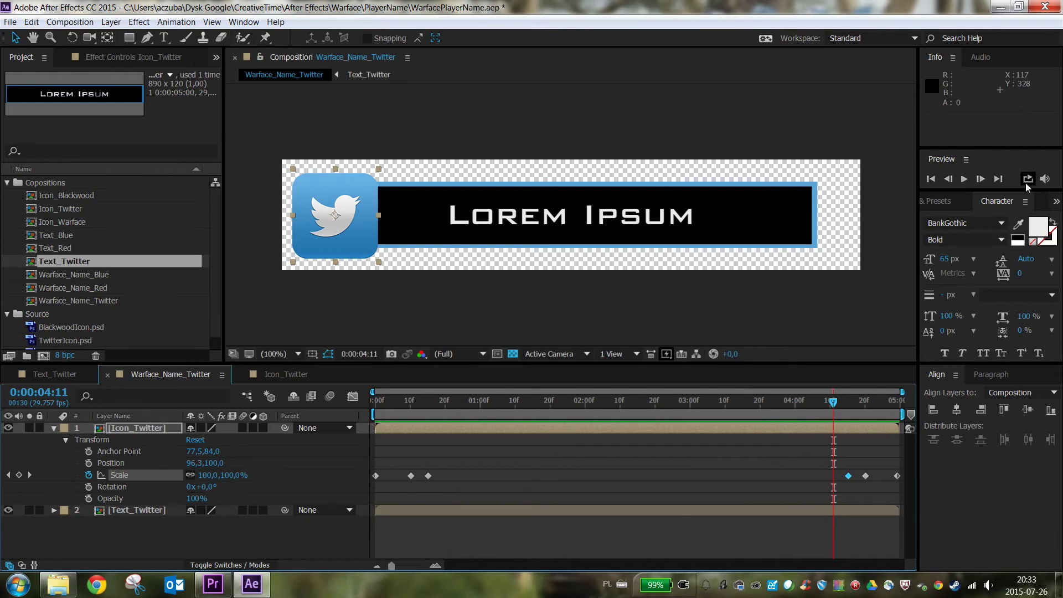
left_click(1026, 182)
left_click(833, 407)
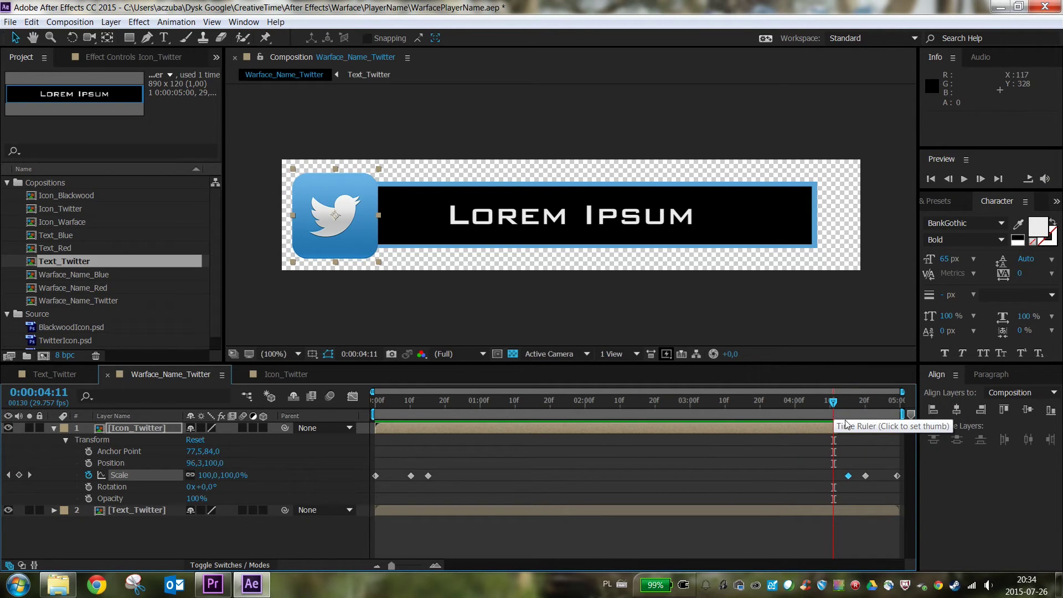
key("space")
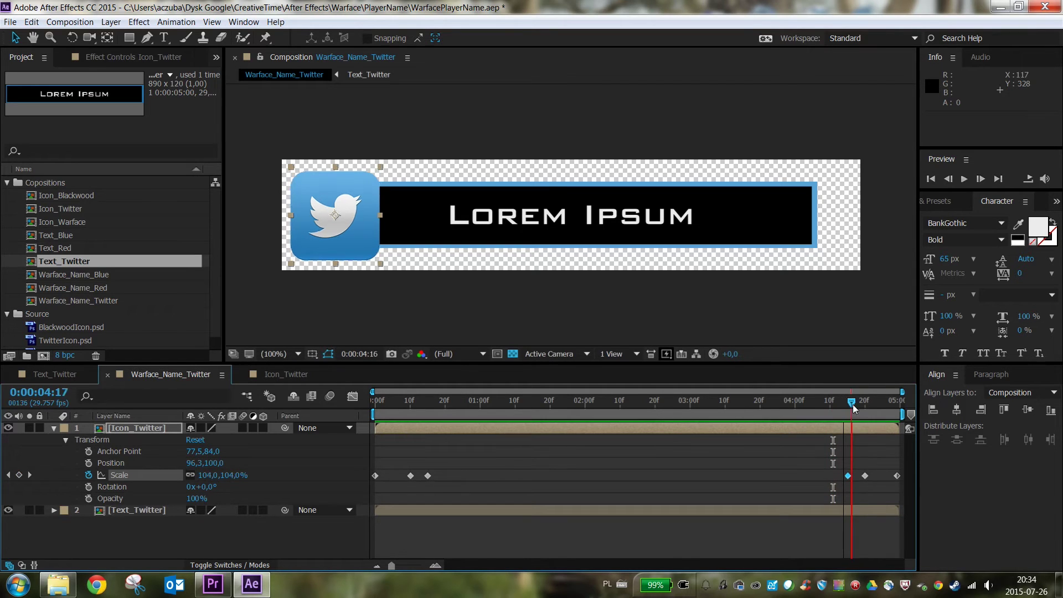
key("space")
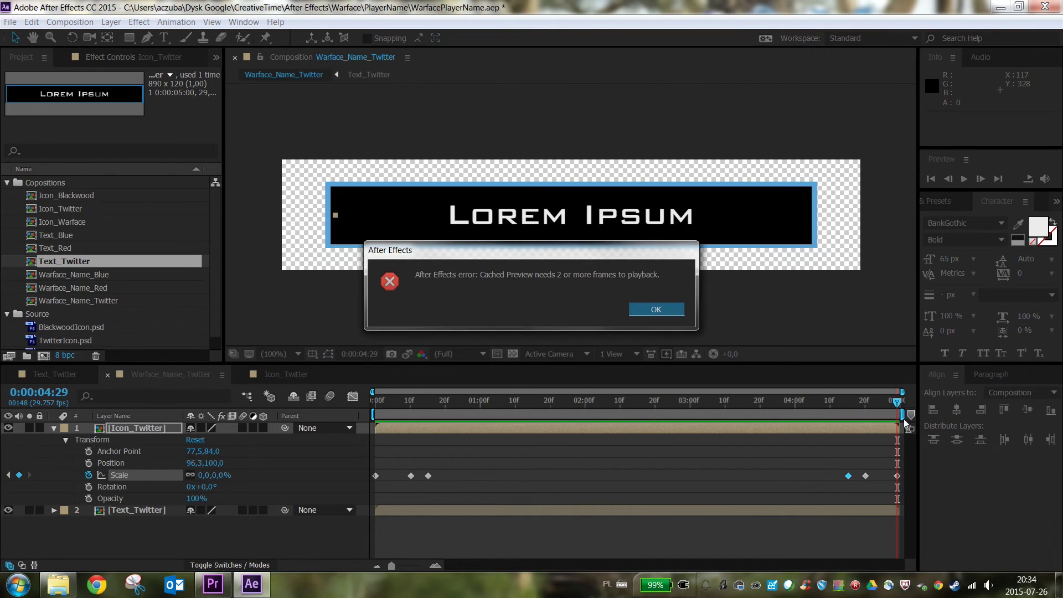
left_click(655, 309)
key("period")
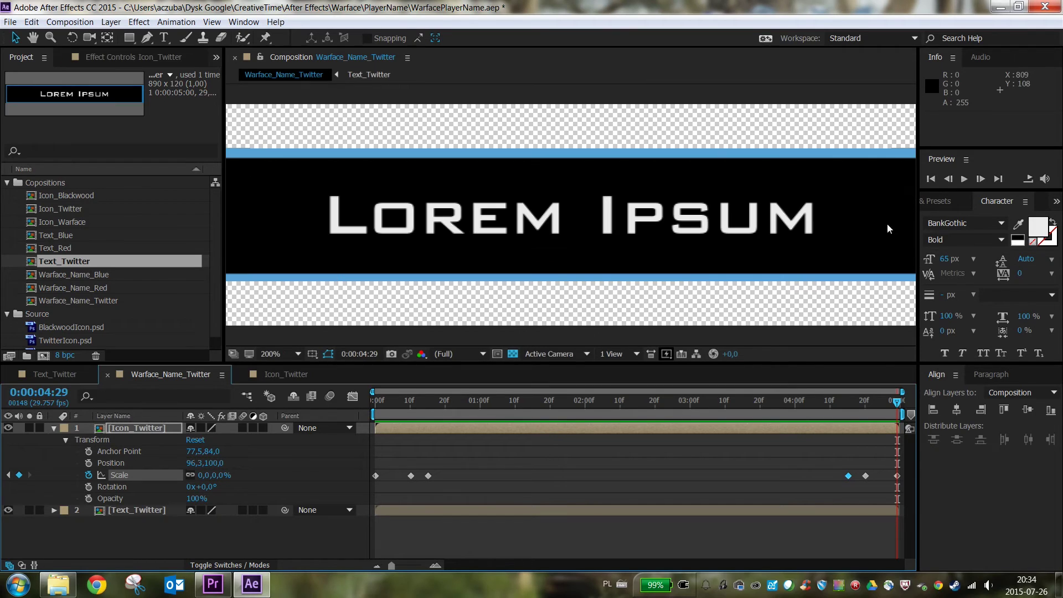
key("comma")
key("comma")
key("period")
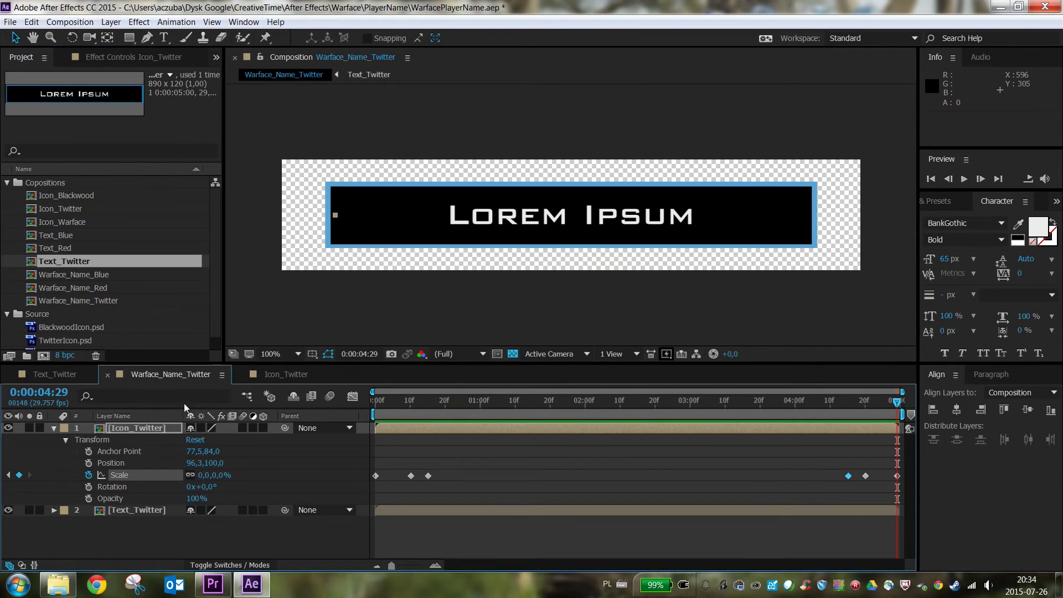
left_click(53, 428)
Add a new mask, Mask 1, to the Text_Twitter layer and expand its Mask Path
left_click(54, 439)
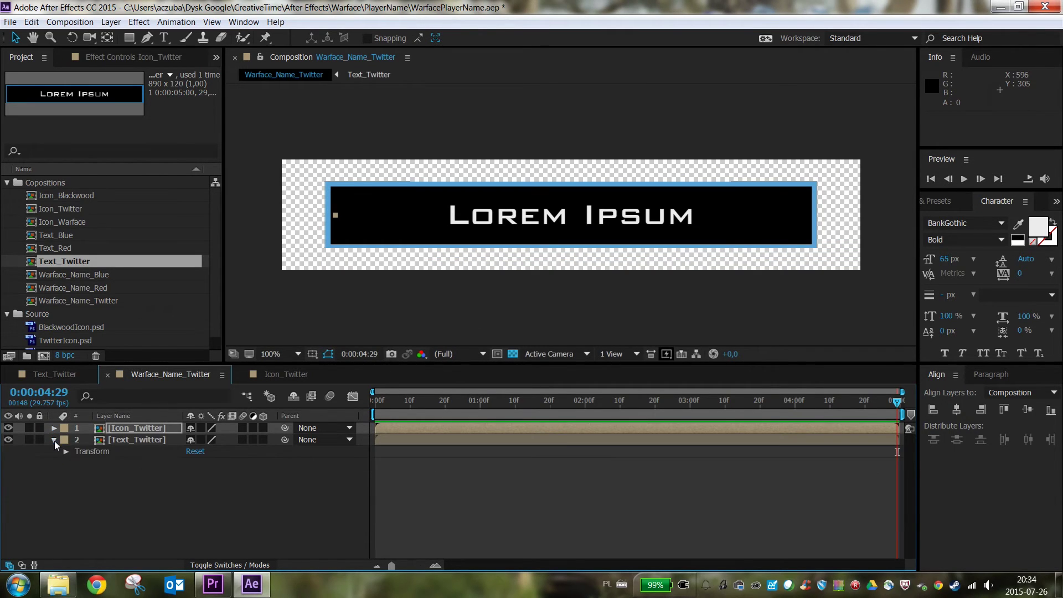
right_click(135, 440)
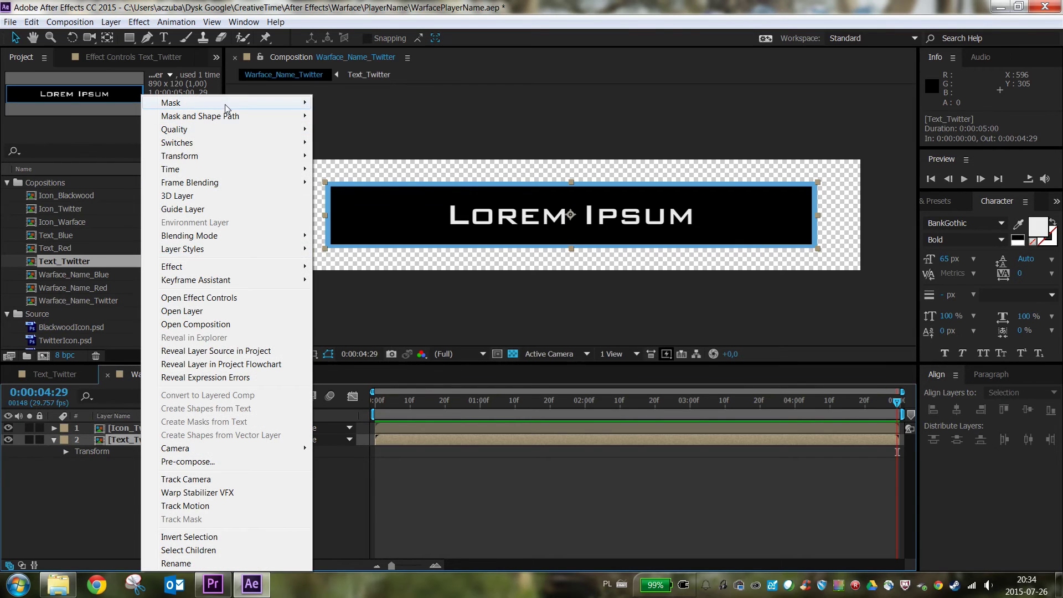
mouse_move(225, 104)
left_click(395, 105)
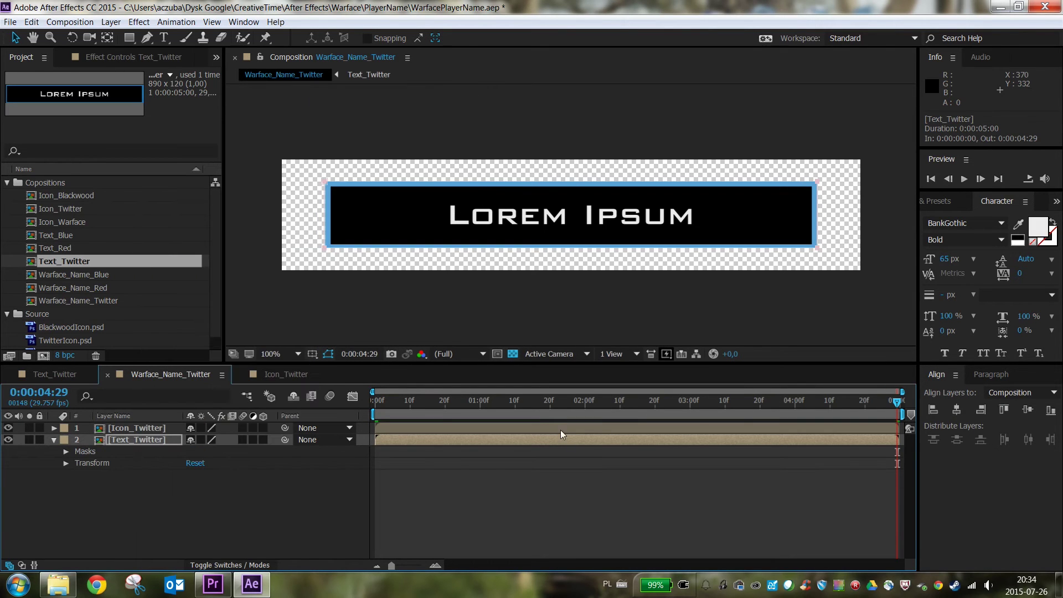
left_click(67, 452)
left_click(78, 463)
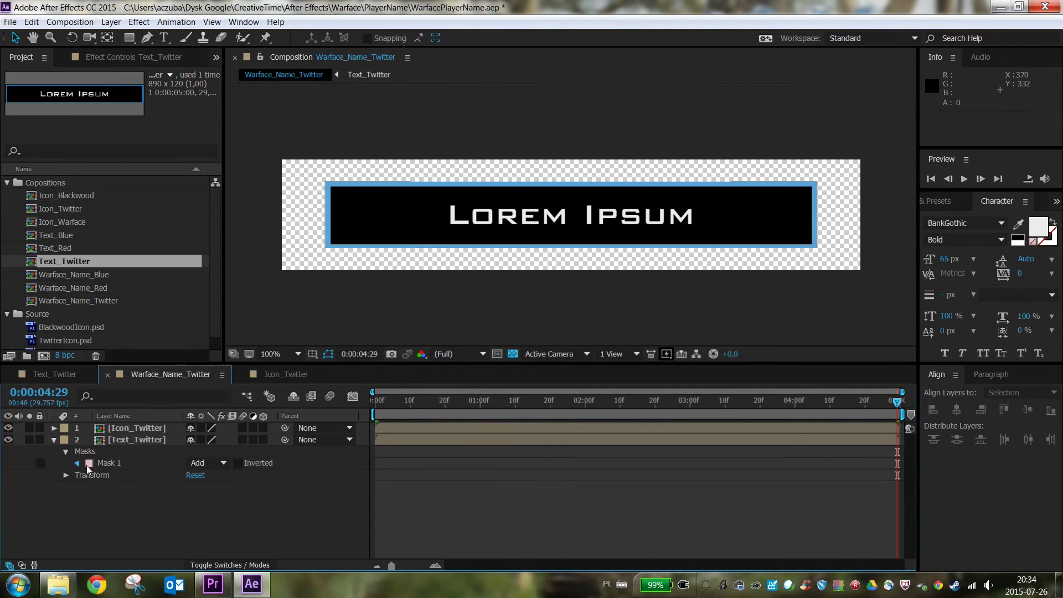
Keyframe the full Mask Path at 0:15 and 4:15, then collapse it to the bar's left edge at 0:00
left_click(55, 427)
left_click(65, 440)
left_click_drag(449, 403, 427, 408)
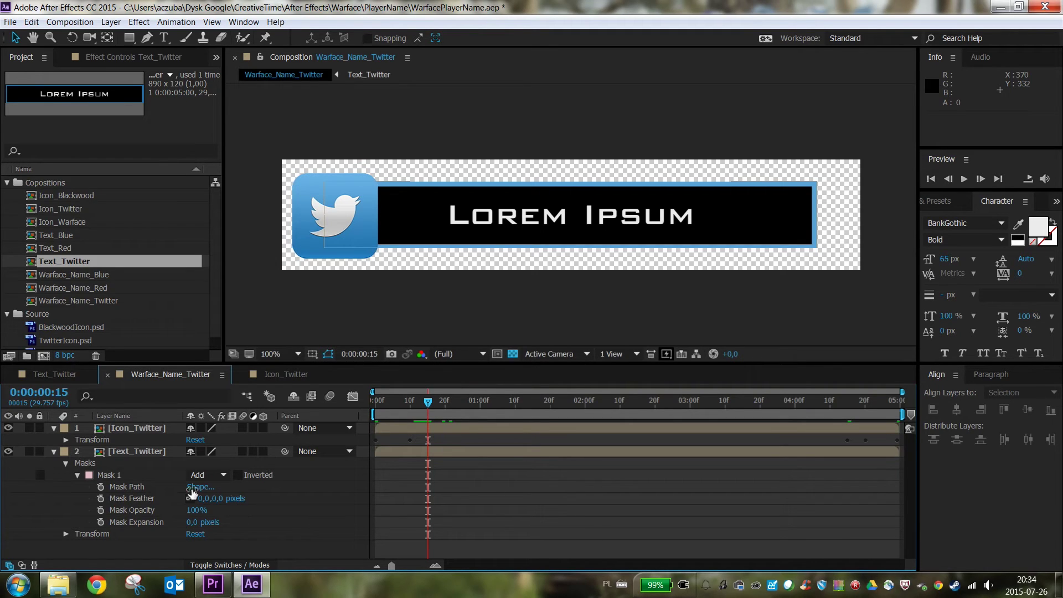
left_click(101, 486)
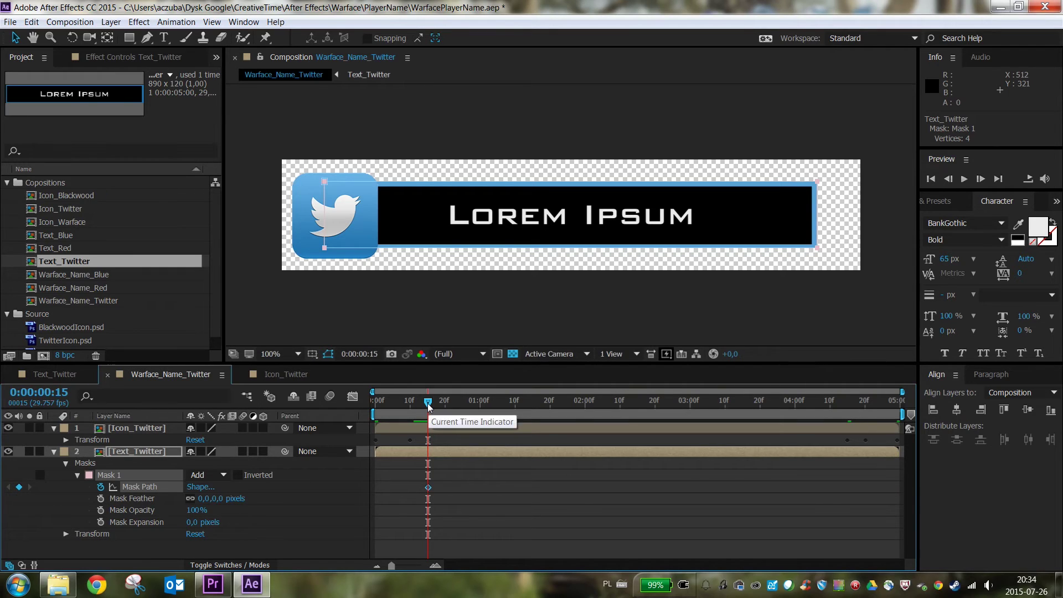
left_click_drag(428, 403, 849, 422)
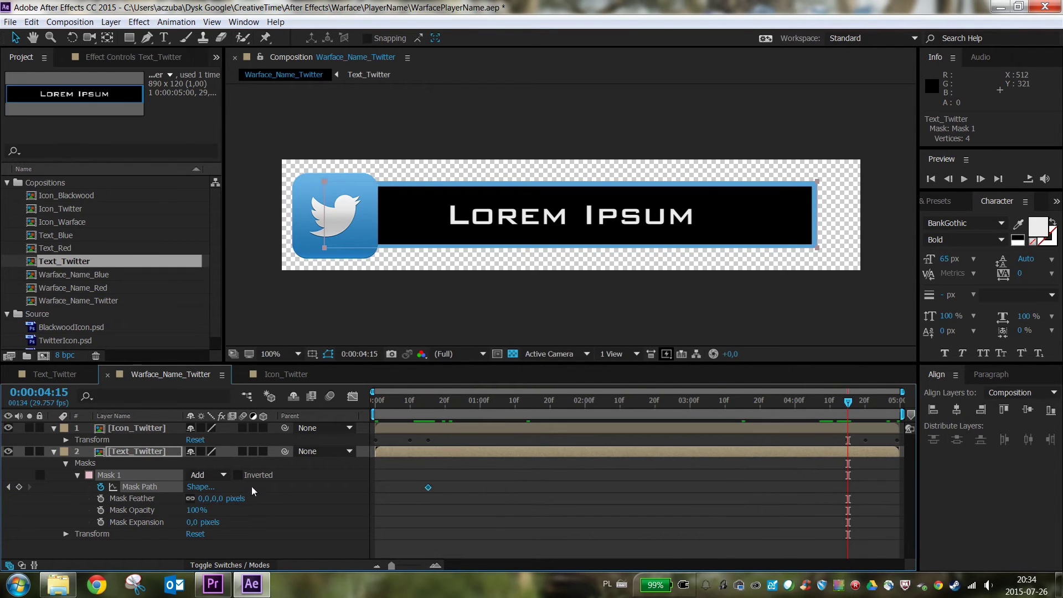
left_click(18, 486)
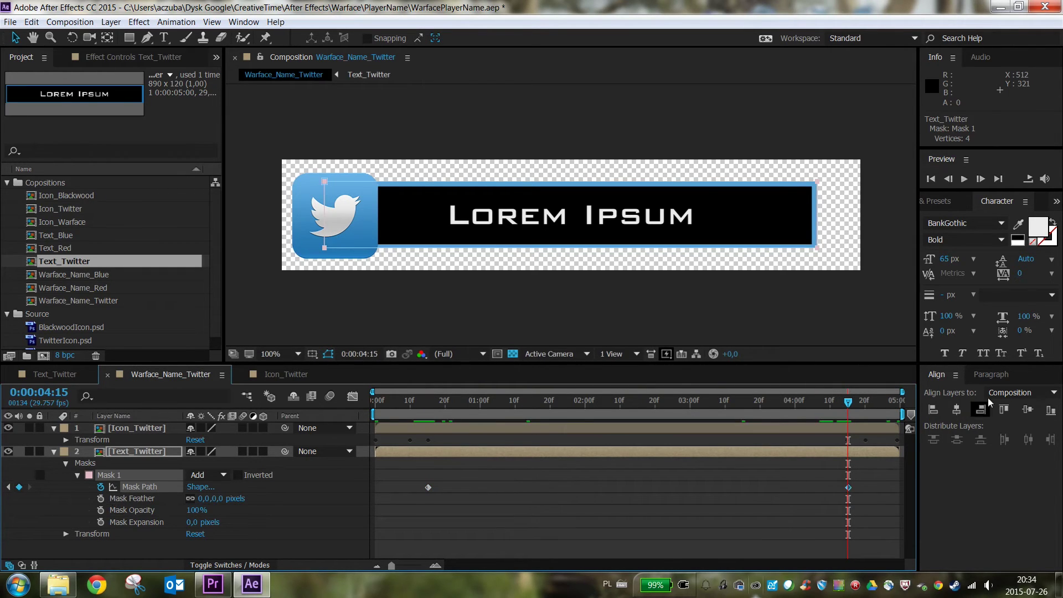
key("Home")
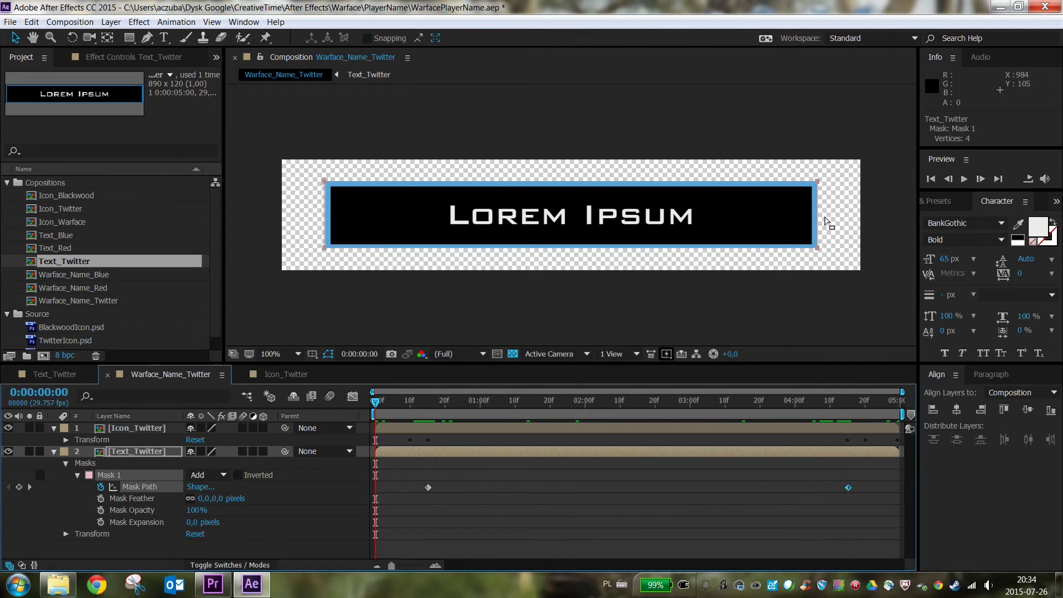
left_click_drag(812, 221, 283, 219)
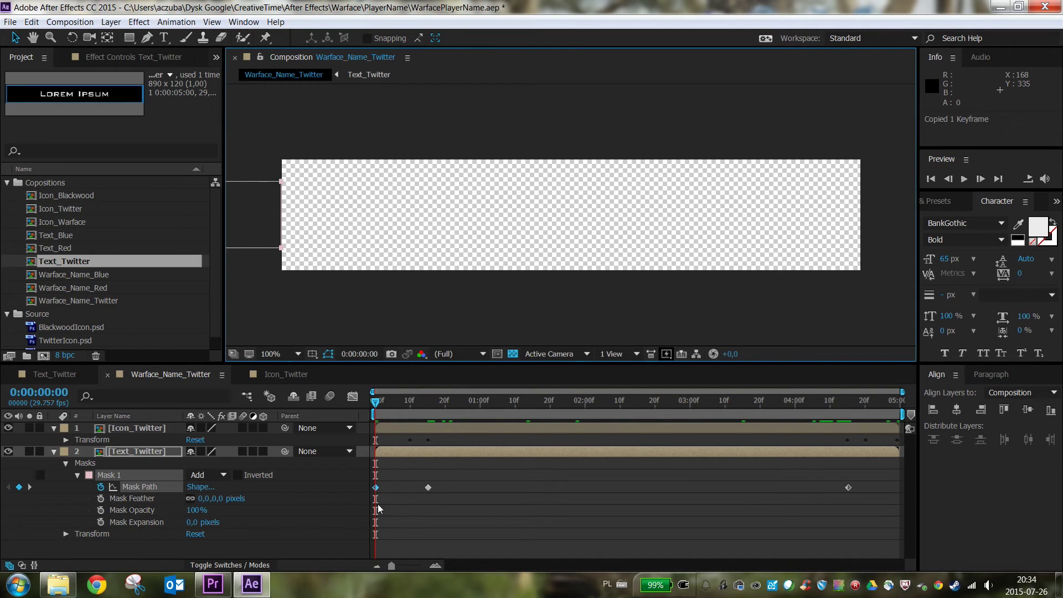
Copy the collapsed 0:00 mask keyframe to the composition's last frame and preview the wipe
left_click(376, 487)
key("ctrl+c")
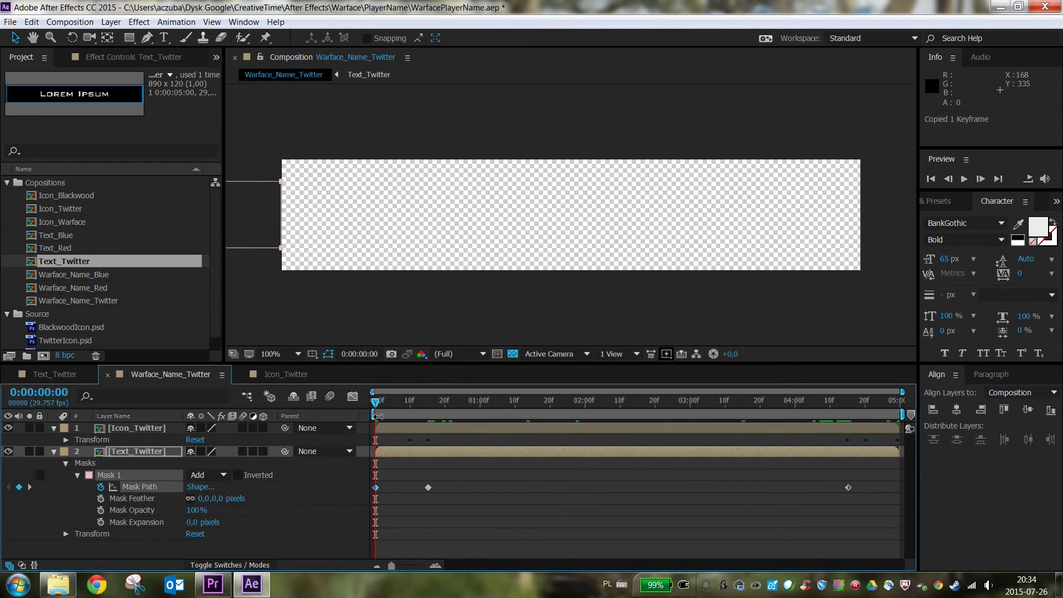
left_click_drag(376, 411, 957, 408)
key("ctrl+v")
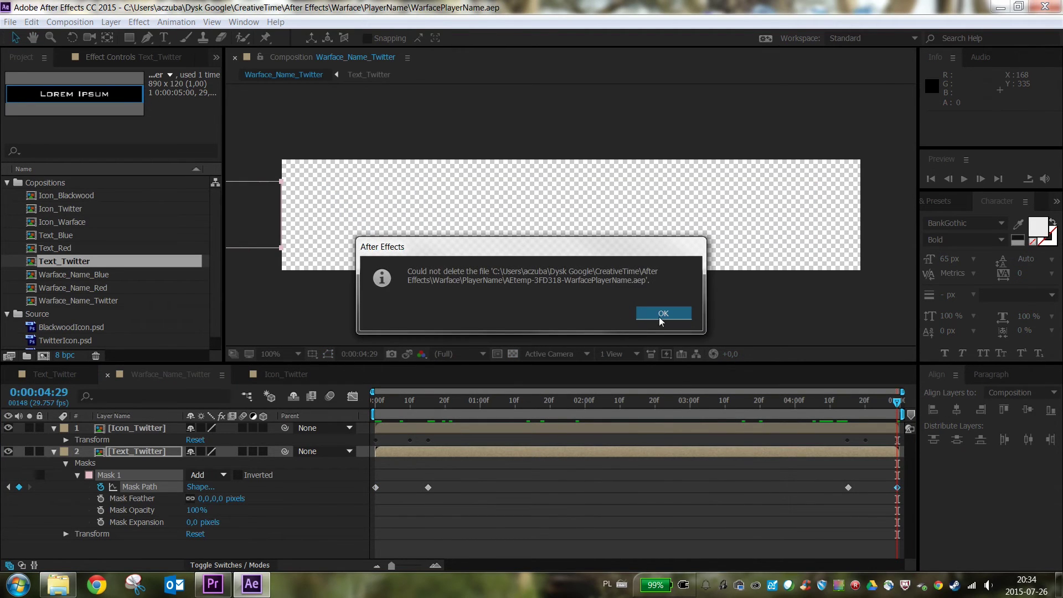
left_click(662, 313)
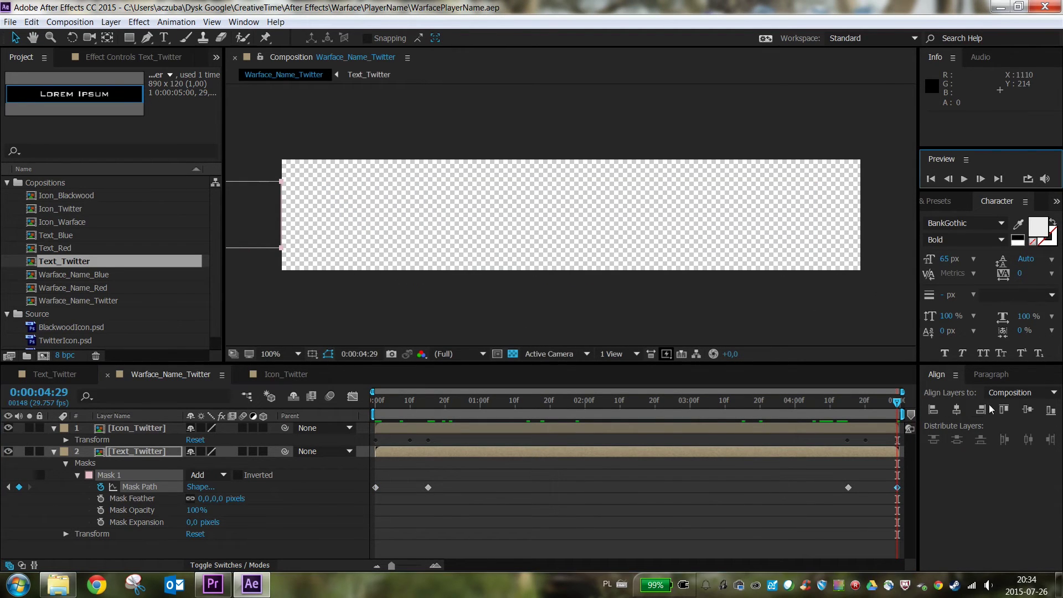
key("space")
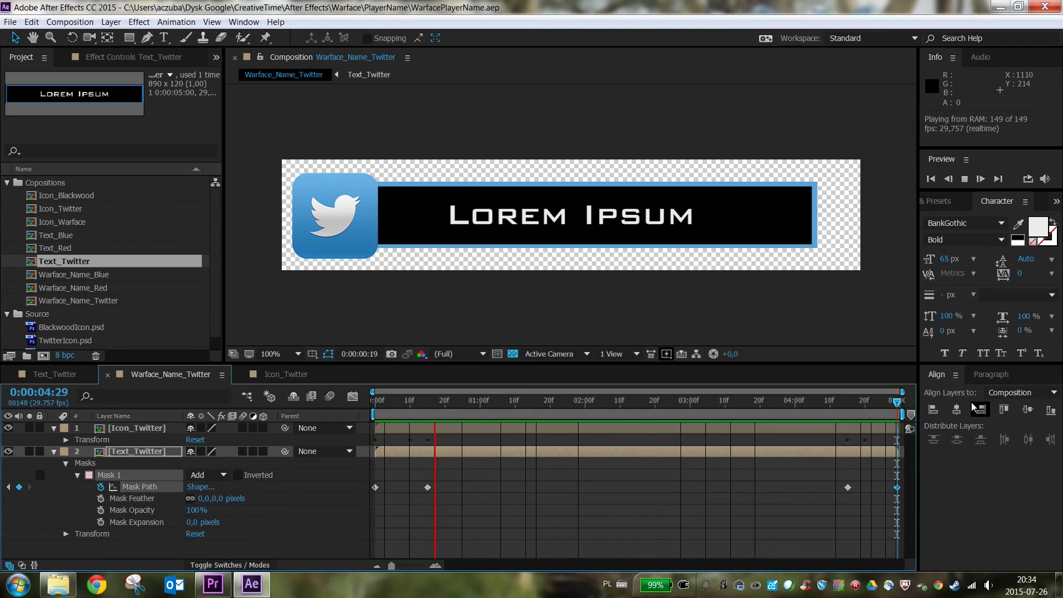
key("space")
Retime the mask keyframes so the wipe-in starts at 0:15 and the wipe-out at 4:00, then preview
left_click(457, 542)
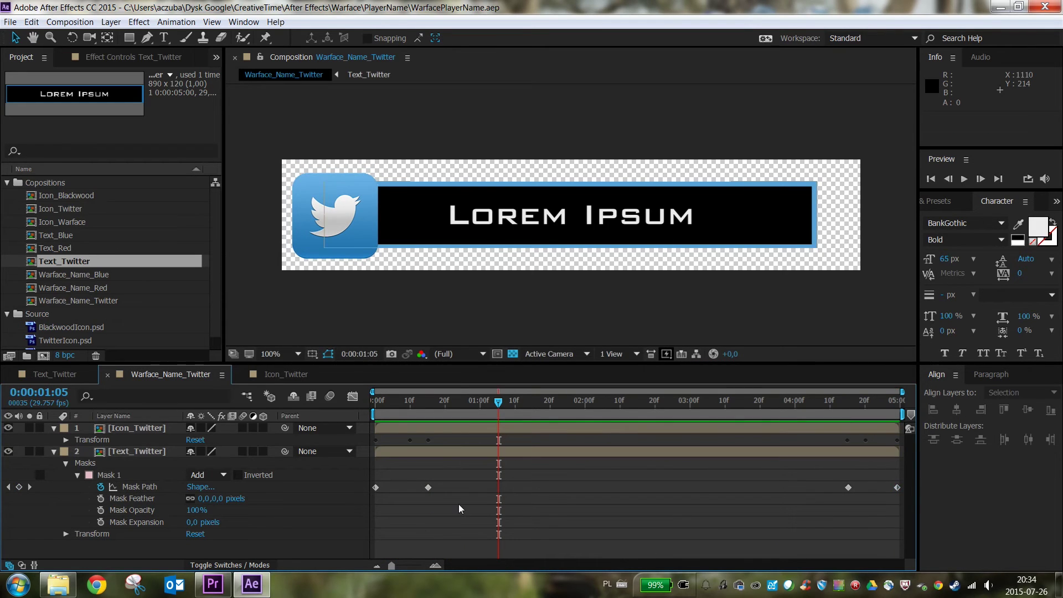
left_click(429, 486)
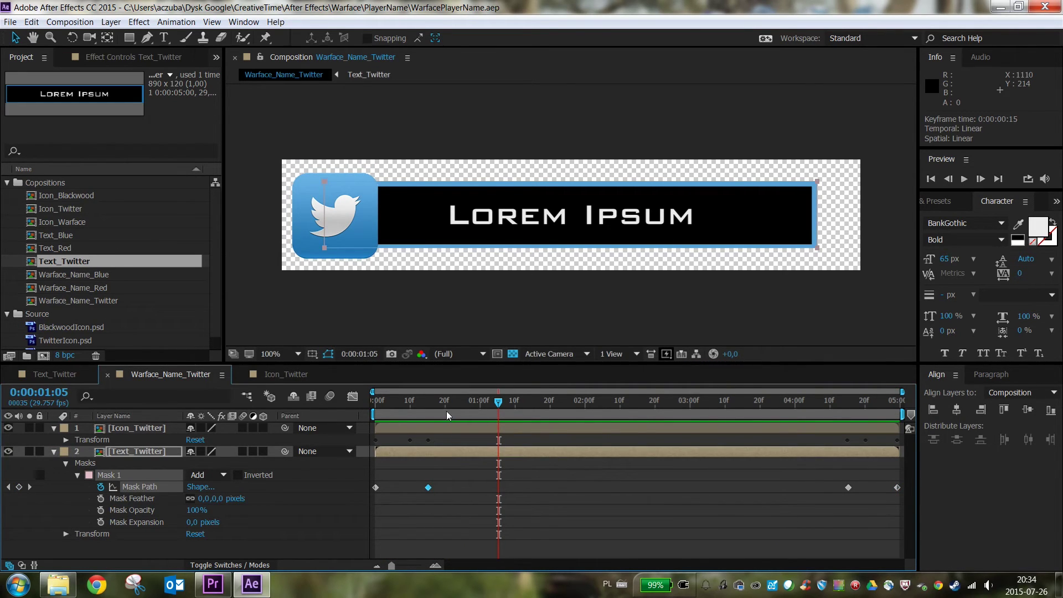
left_click_drag(446, 410, 425, 411)
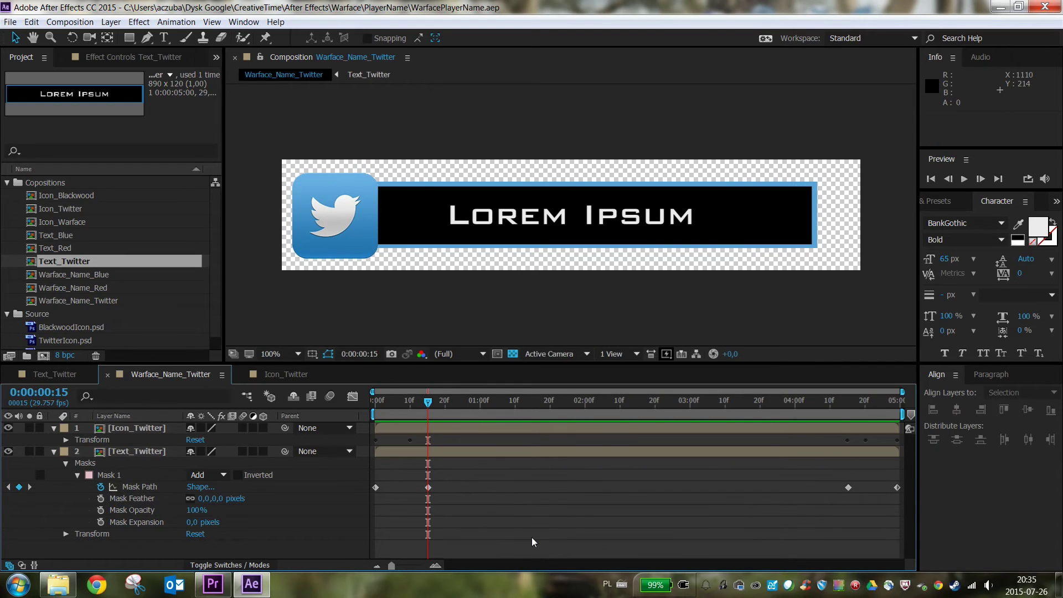
mouse_move(520, 538)
left_mouse_down()
mouse_move(371, 473)
mouse_move(428, 488)
left_mouse_up()
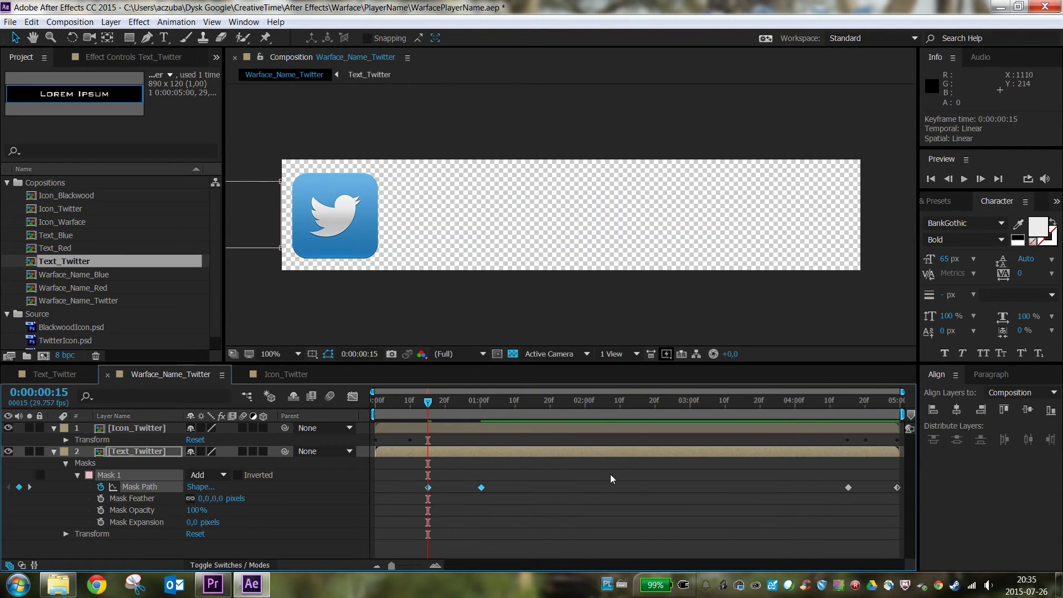
left_click_drag(449, 401, 848, 396)
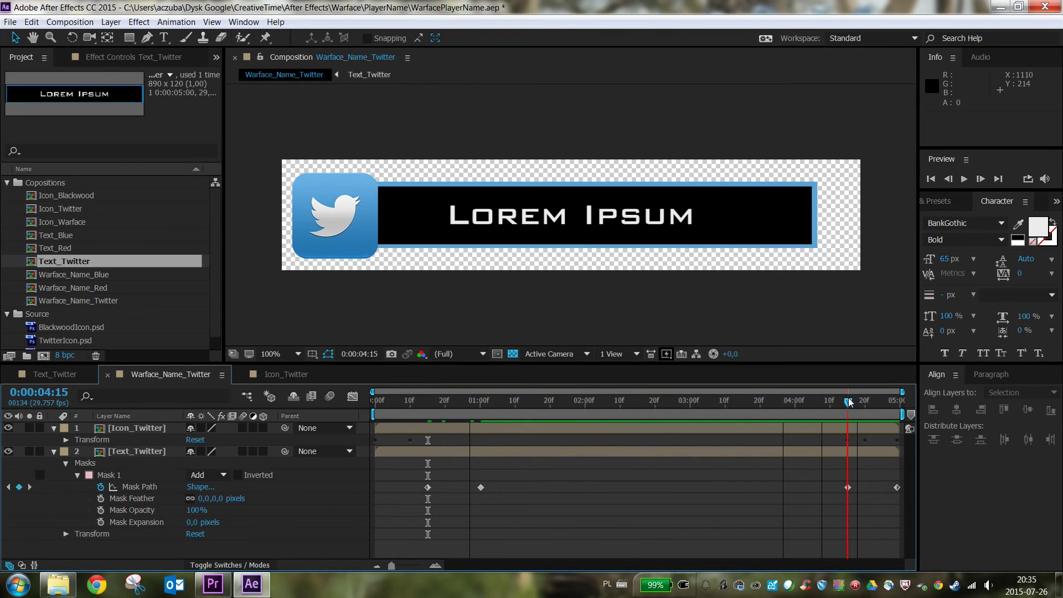
left_click(847, 487)
left_click_drag(847, 487, 798, 488)
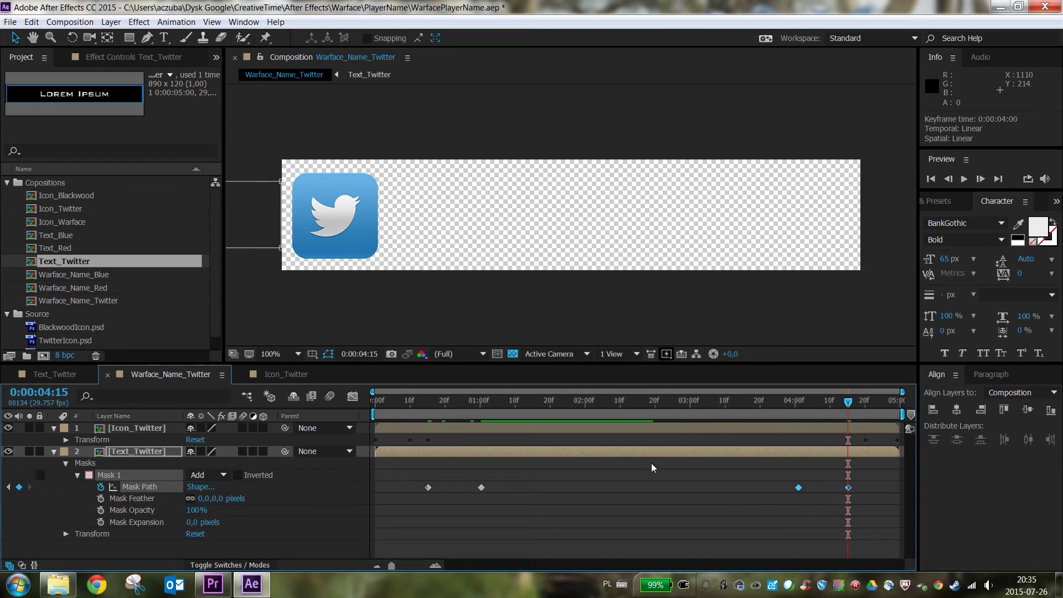
key("space")
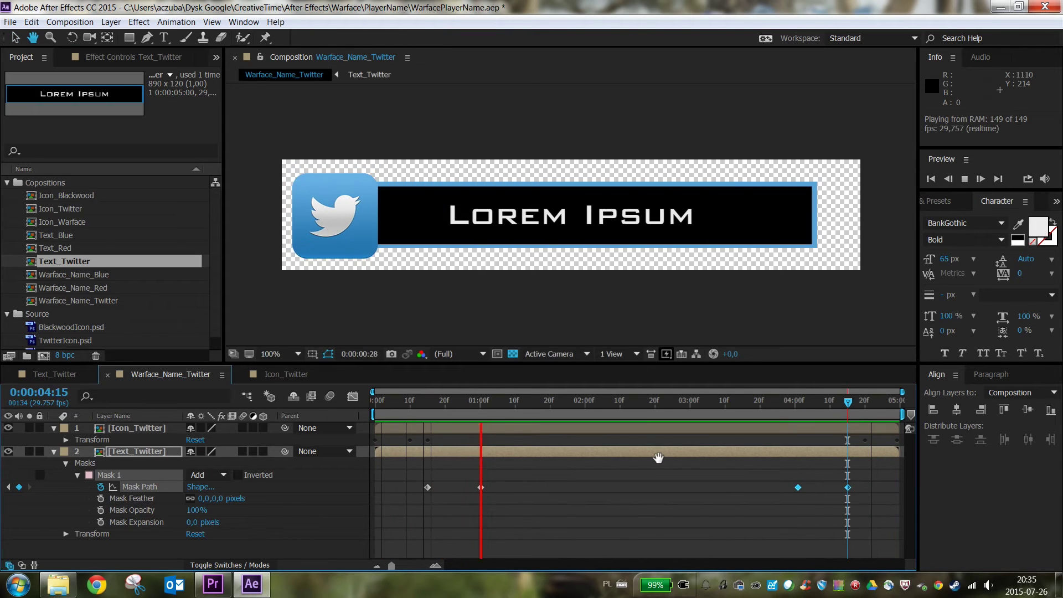
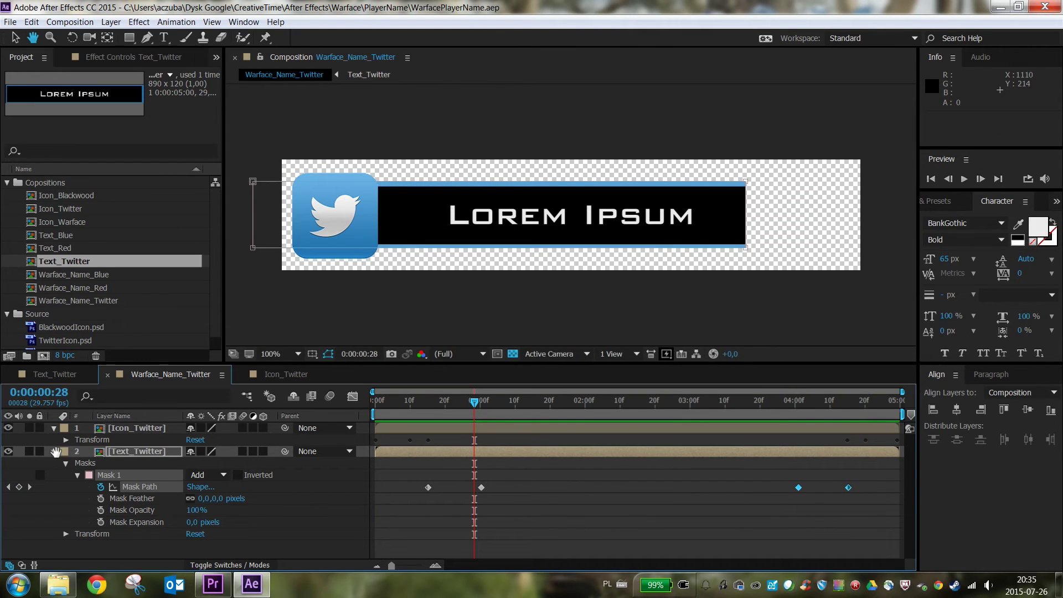
Collapse the Text_Twitter and Icon_Twitter layer properties and deselect all layers
key("v")
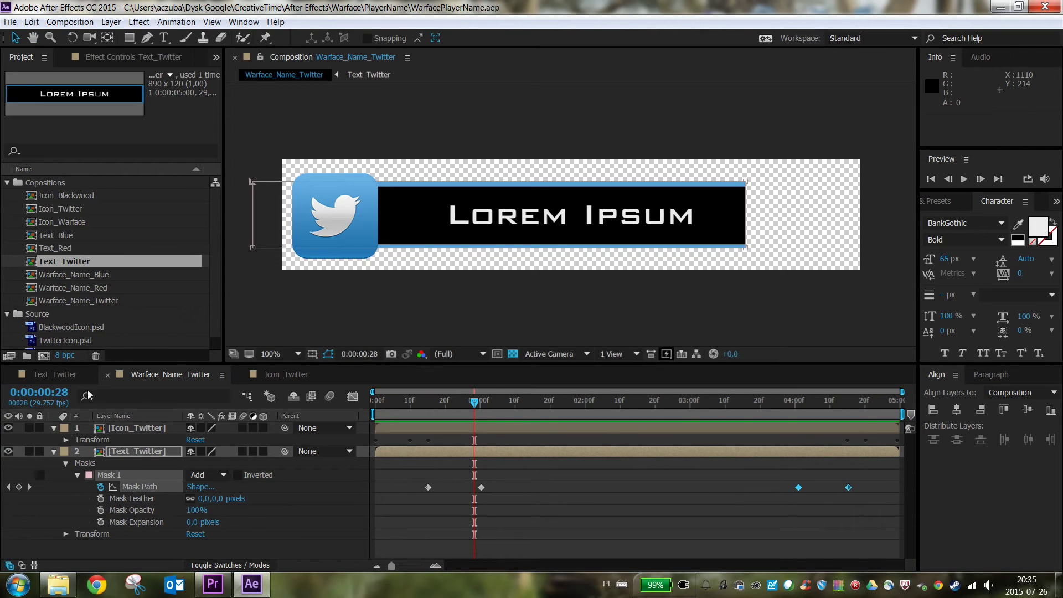
left_click(54, 451)
left_click(54, 428)
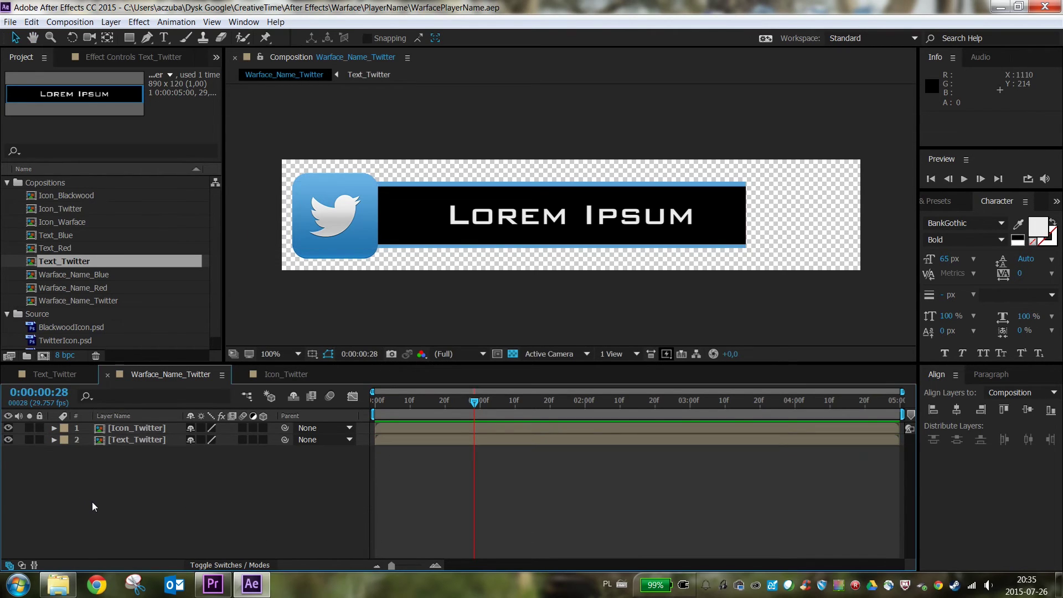
left_click(93, 506)
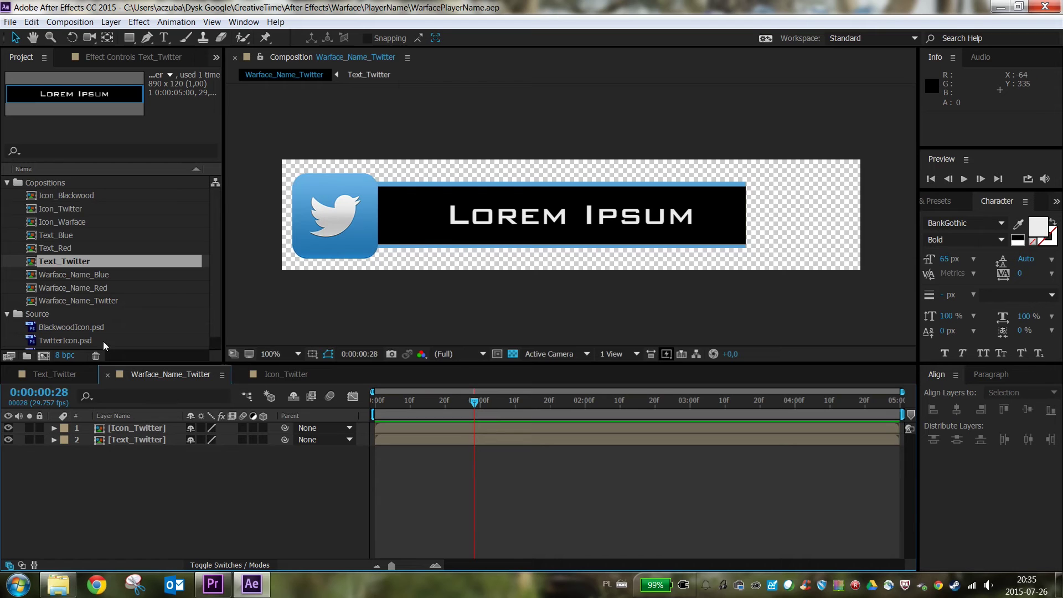
Tick Template in Warface_Name_Twitter's advanced composition settings so Premiere can edit its text
right_click(81, 303)
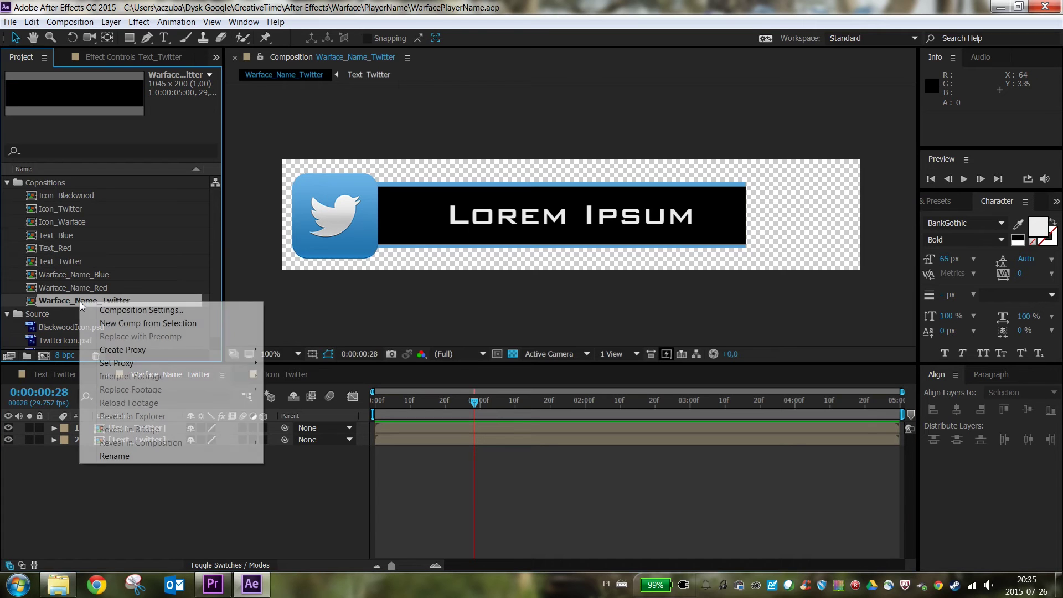
left_click(110, 309)
left_click(400, 131)
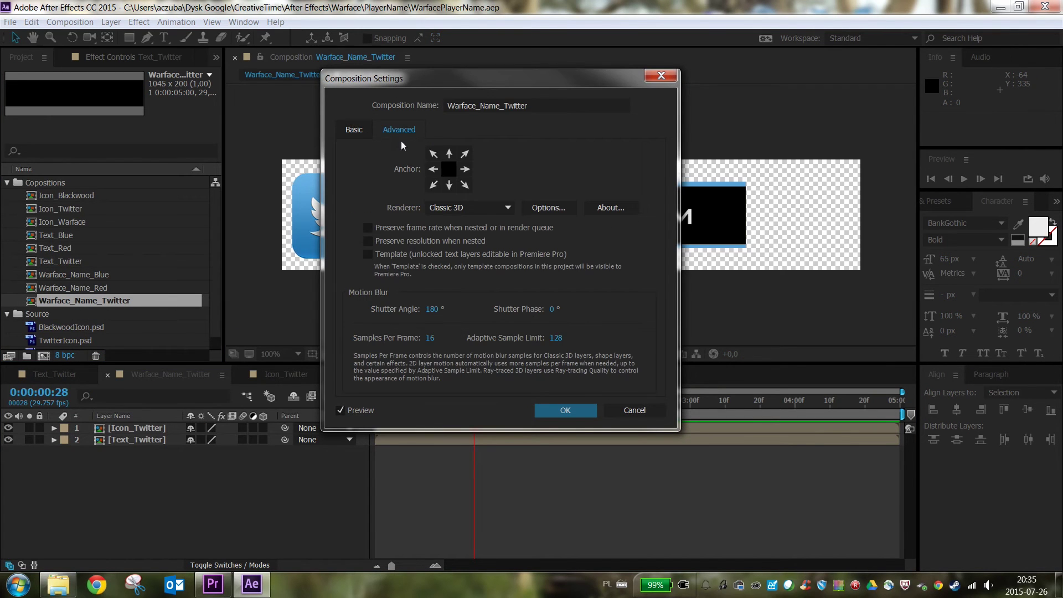
left_click(407, 256)
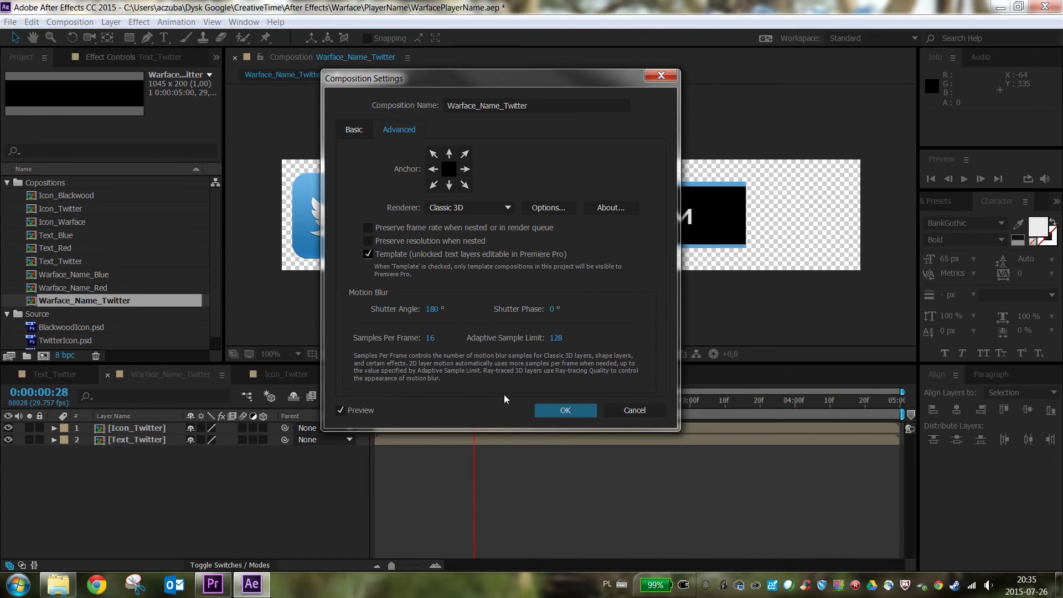
left_click(560, 411)
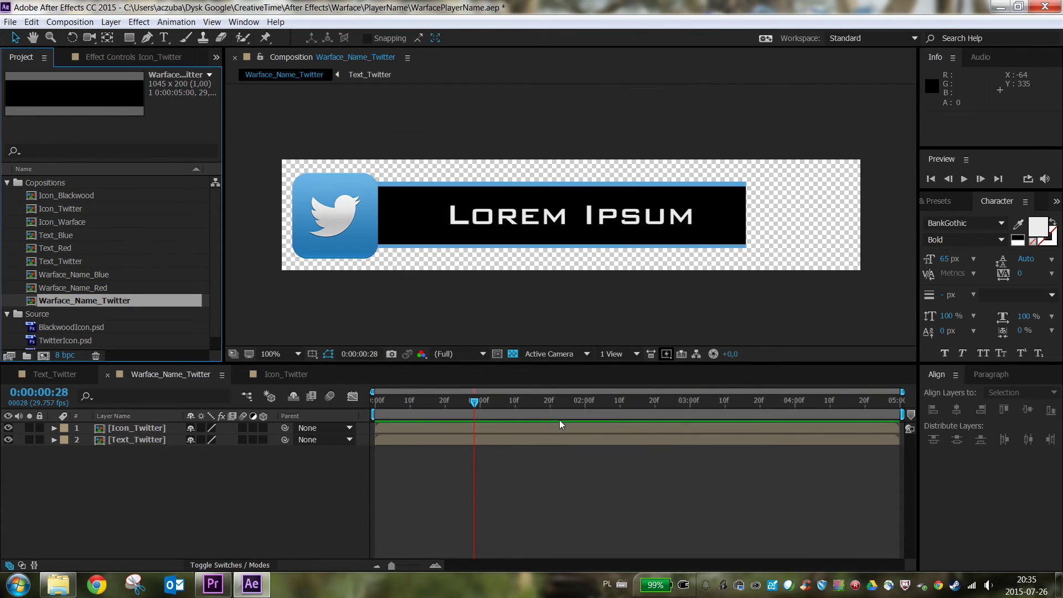
Inside the Text_Twitter precomp, check the shape layer's stroke and leave the Player Name layer unlocked
double_click(131, 442)
left_click(89, 486)
left_click(54, 440)
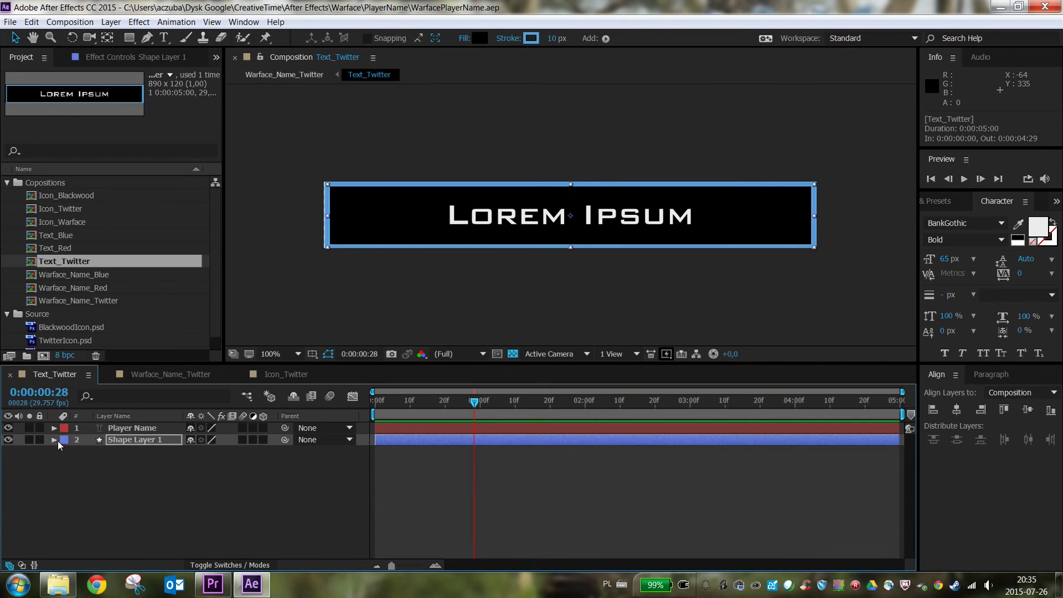
left_click(39, 428)
left_click(39, 430)
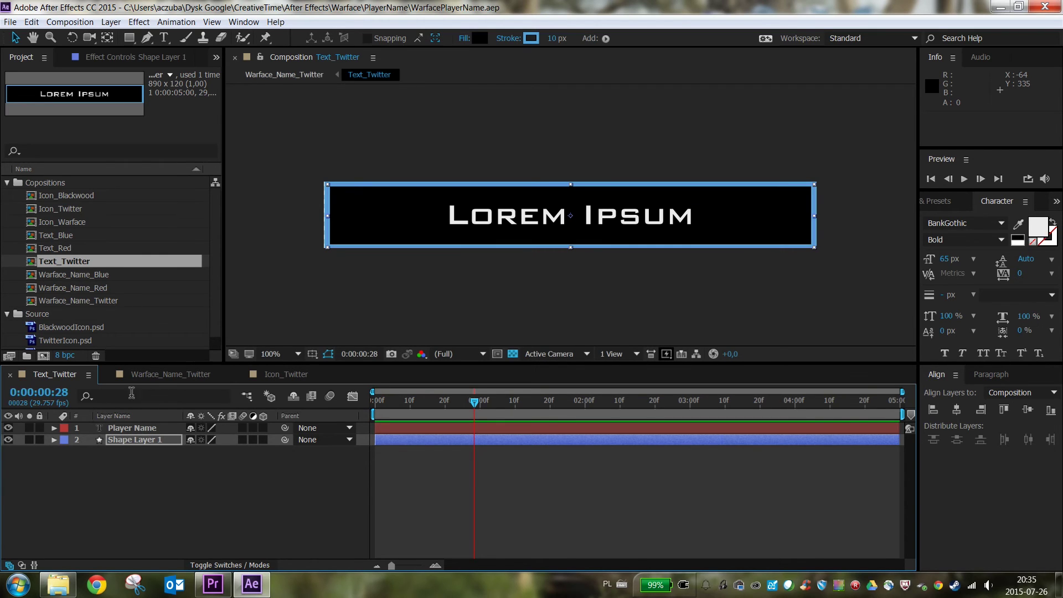
Back in Warface_Name_Twitter, reopen its composition settings to verify Template is ticked
left_click(156, 375)
left_click(222, 451)
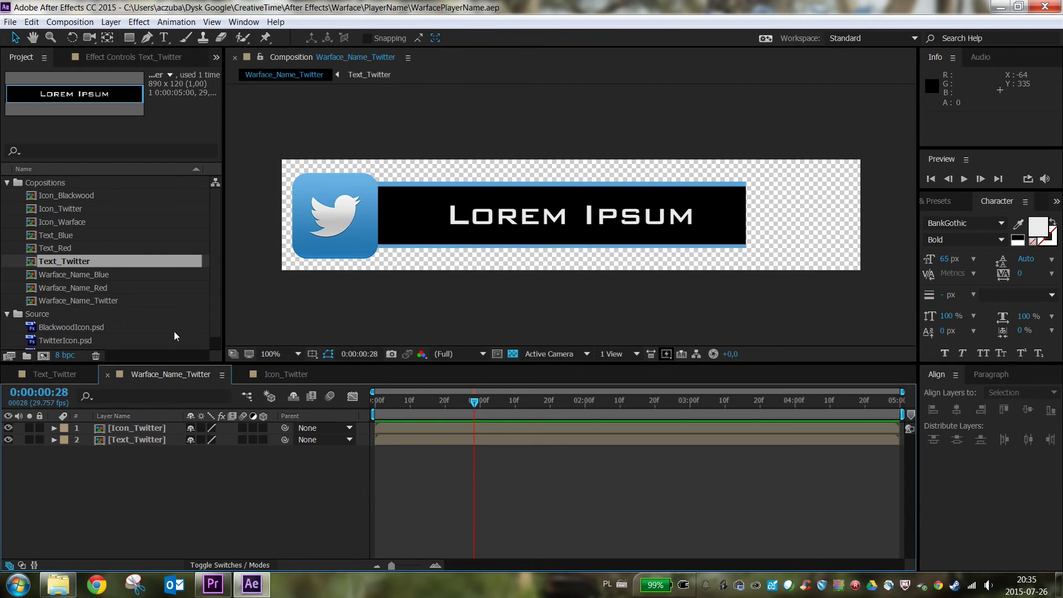
right_click(68, 302)
left_click(93, 308)
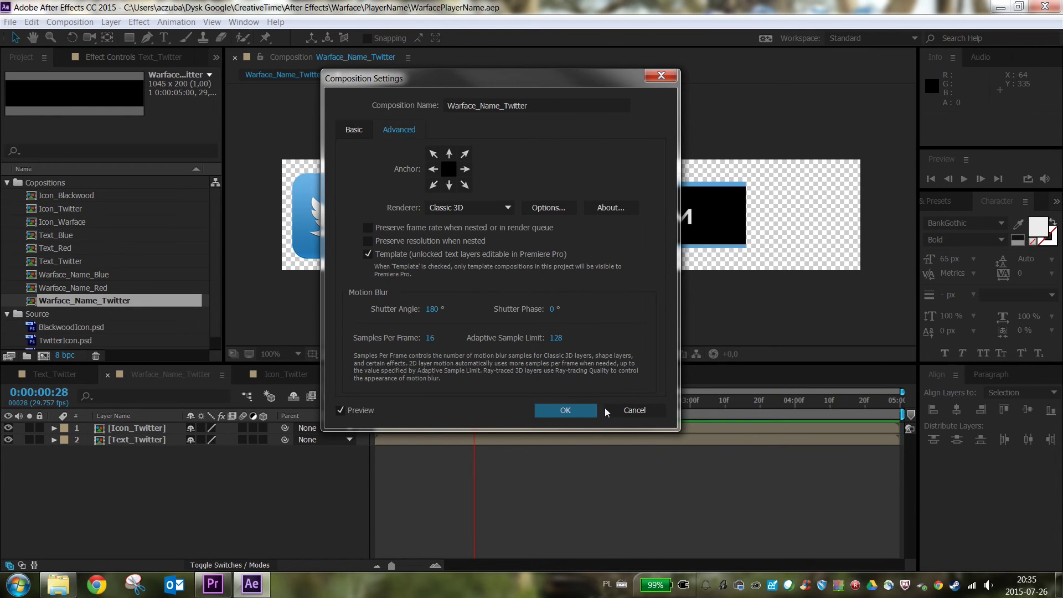
left_click(623, 411)
In Premiere, start importing Warface_Name_Twitter from WarfacePlayerName.aep, then cancel the import
left_click(213, 584)
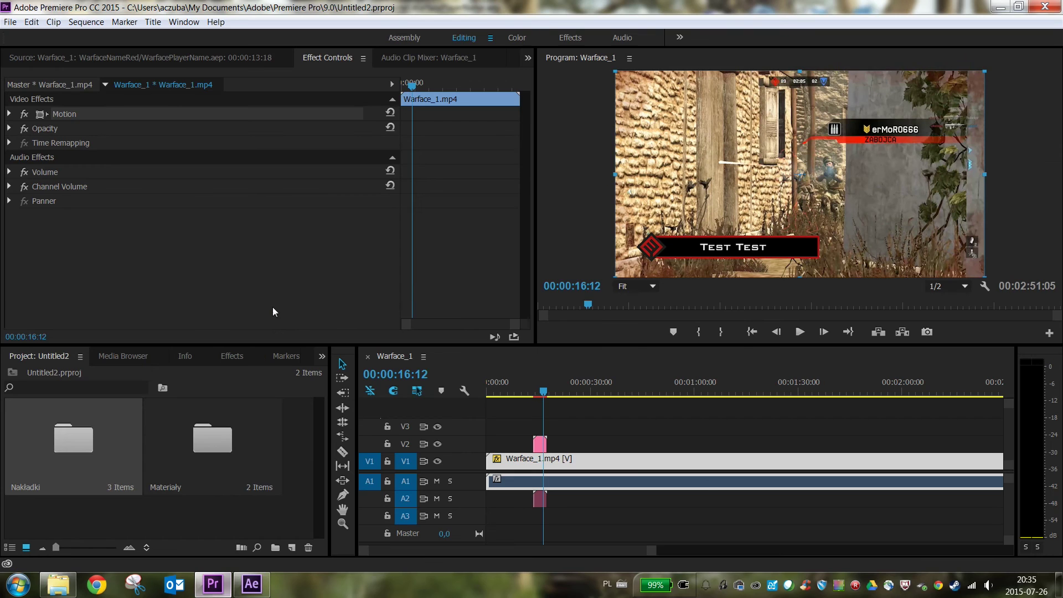
double_click(71, 440)
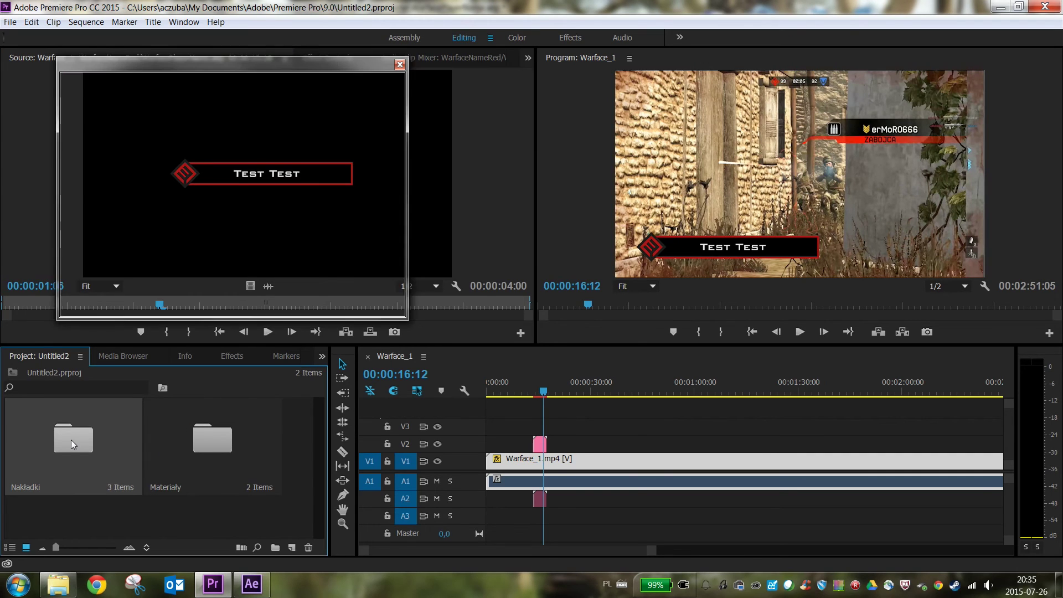
double_click(195, 238)
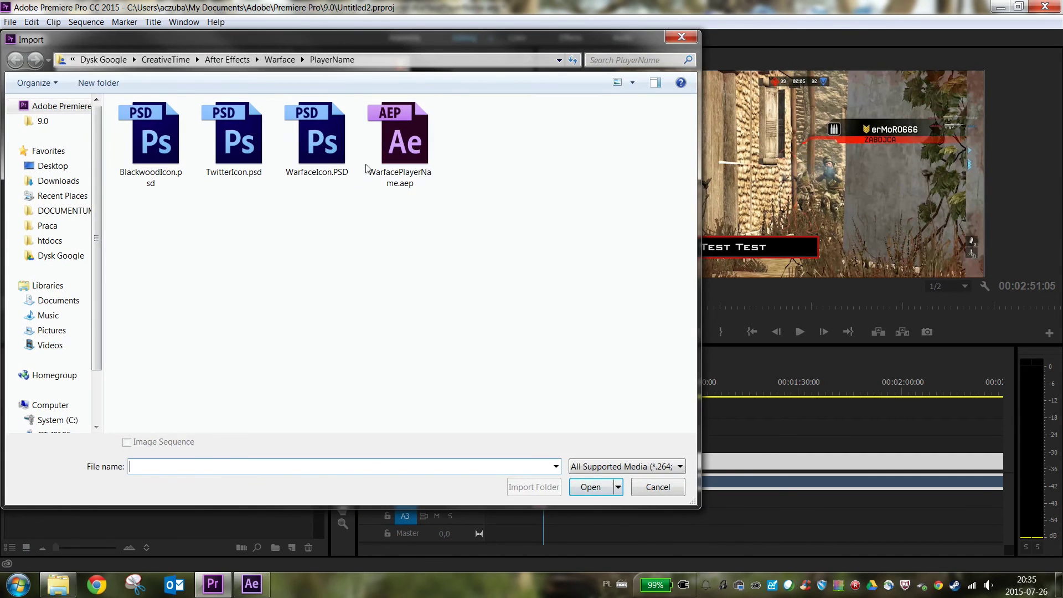
left_click(408, 144)
double_click(409, 144)
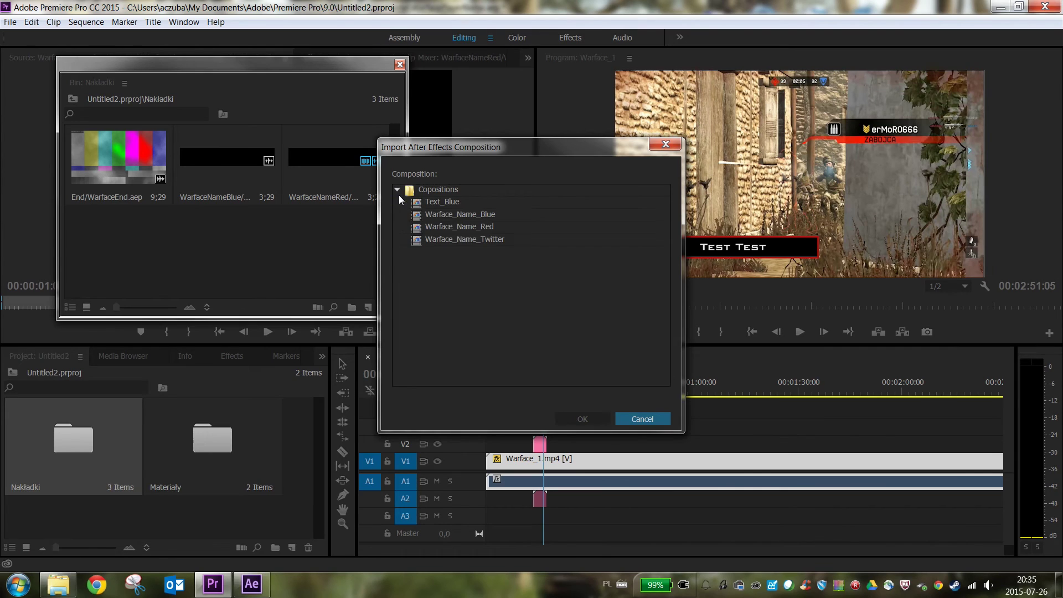
left_click(442, 243)
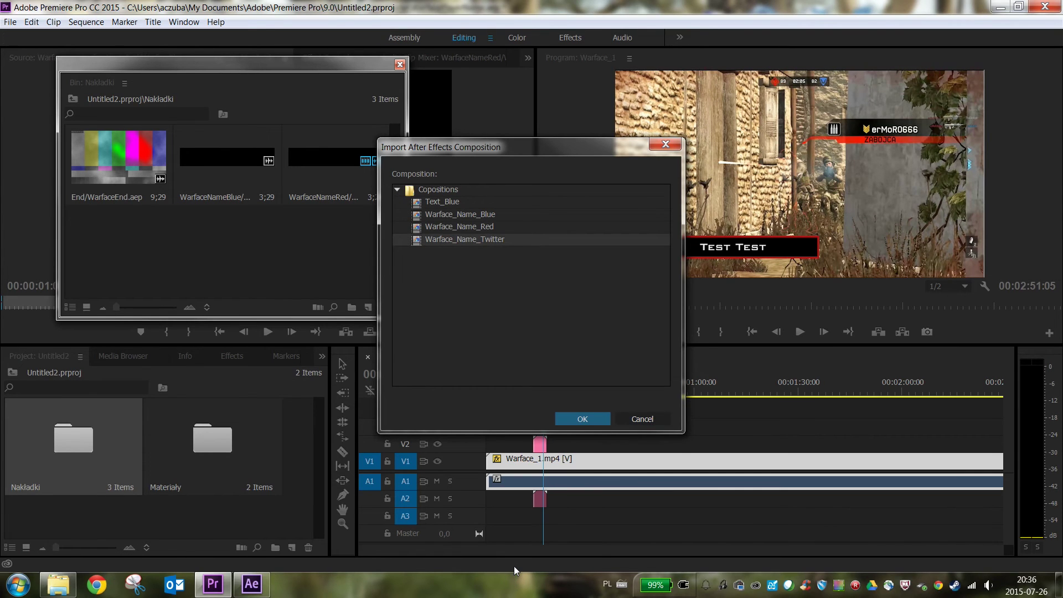
key("Return")
In After Effects, confirm Text_Blue's composition settings with Template left off
left_click(252, 584)
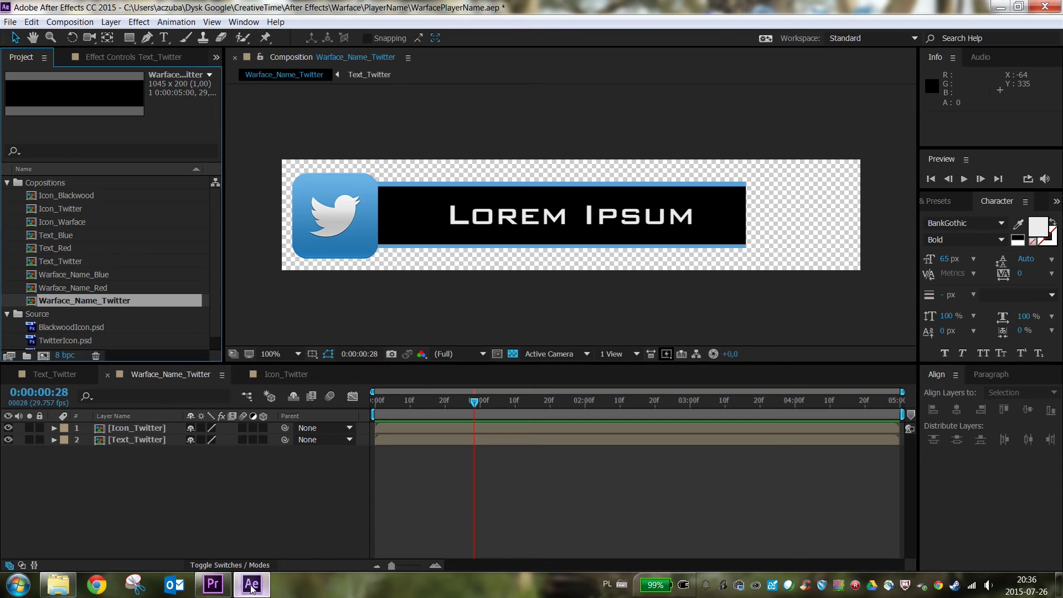
right_click(64, 235)
left_click(100, 240)
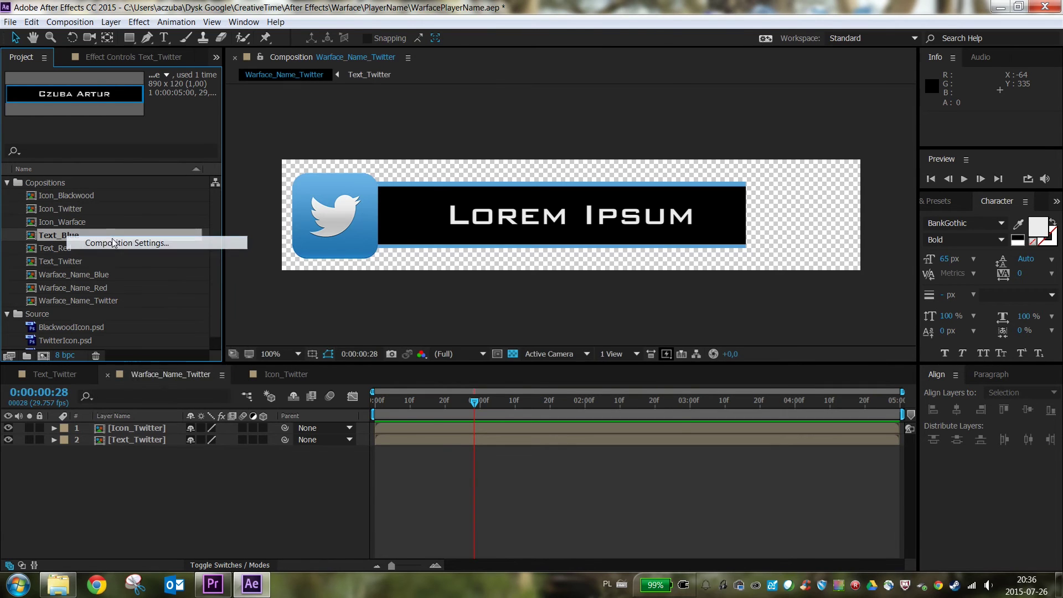
left_click(565, 409)
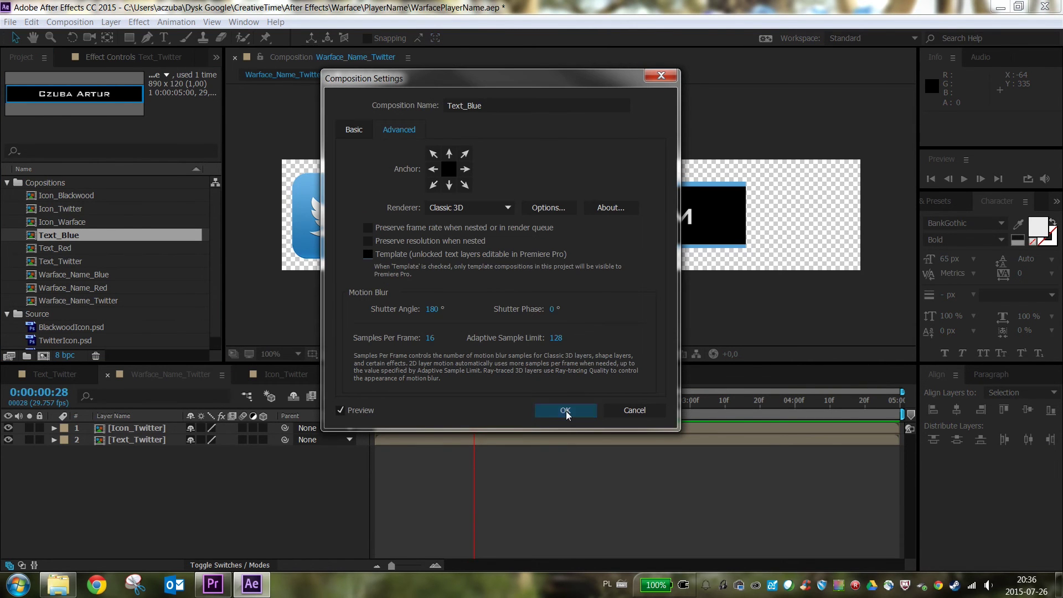
left_click(213, 584)
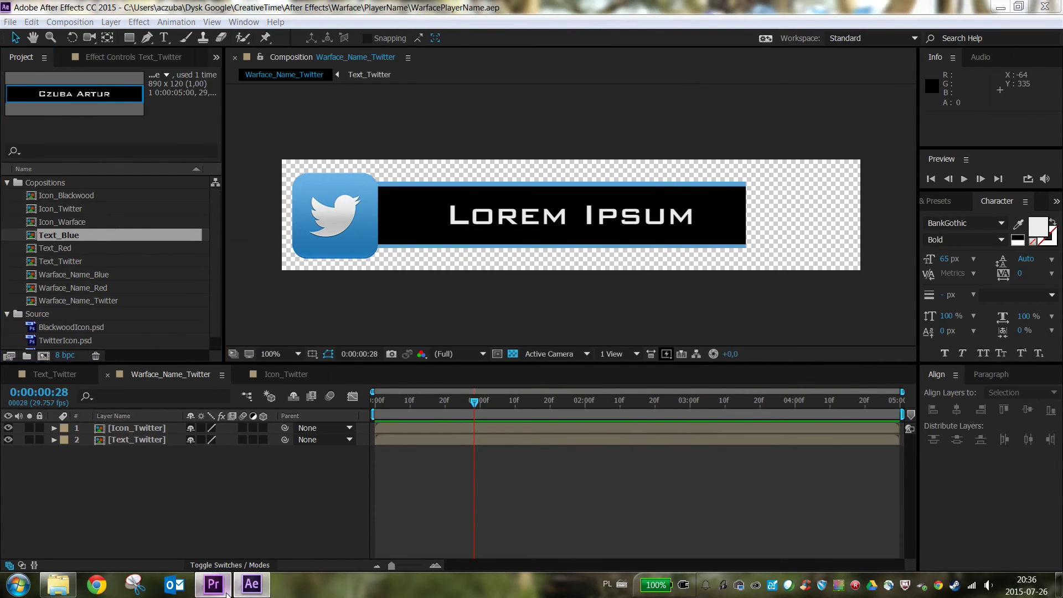
Import the Warface_Name_Twitter composition from WarfacePlayerName.aep into Premiere
double_click(193, 236)
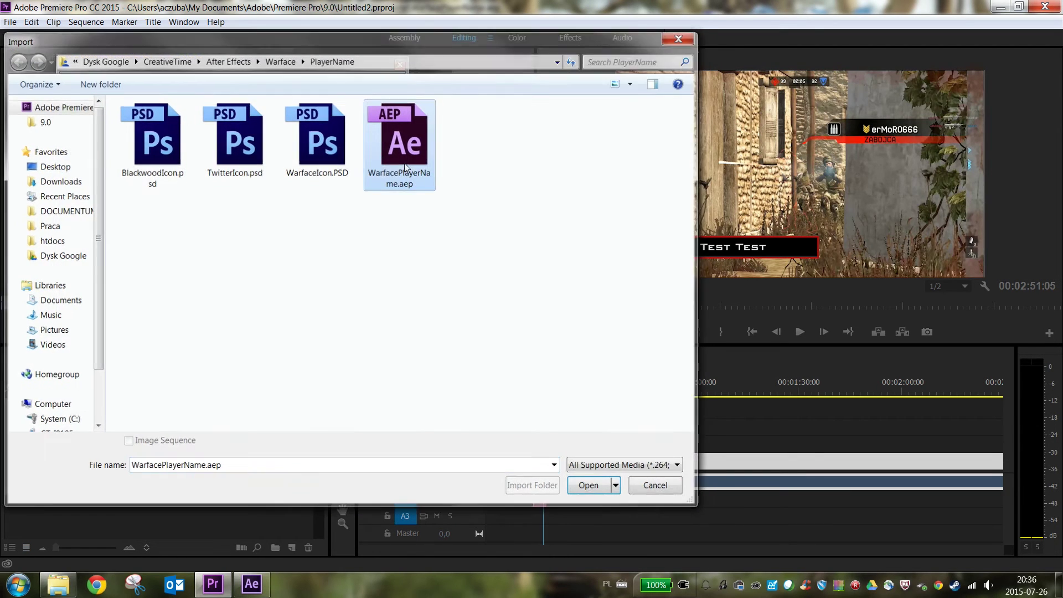
double_click(404, 163)
left_click(398, 190)
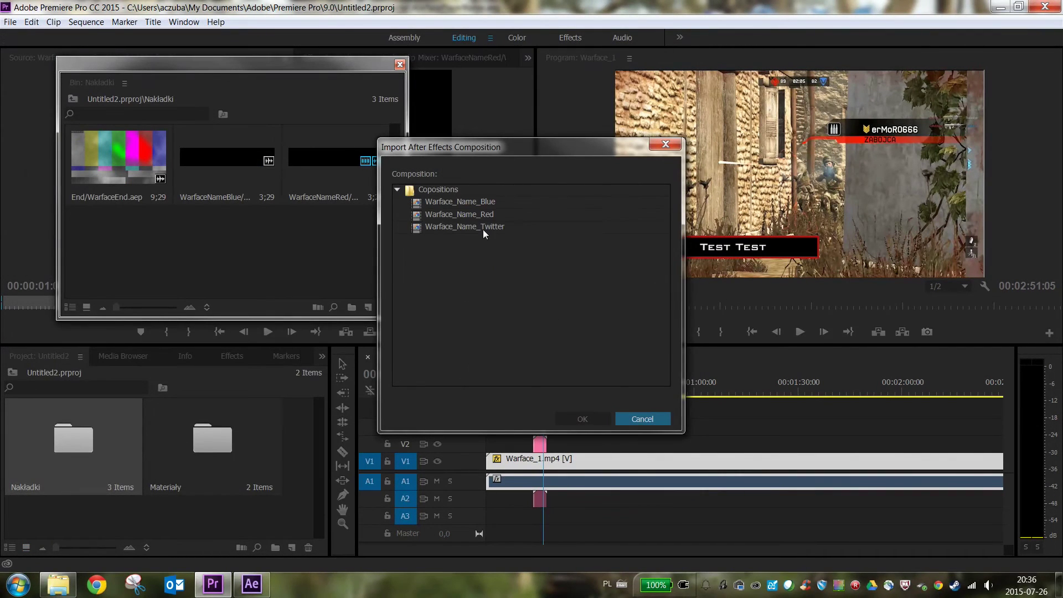
left_click(483, 227)
left_click(568, 416)
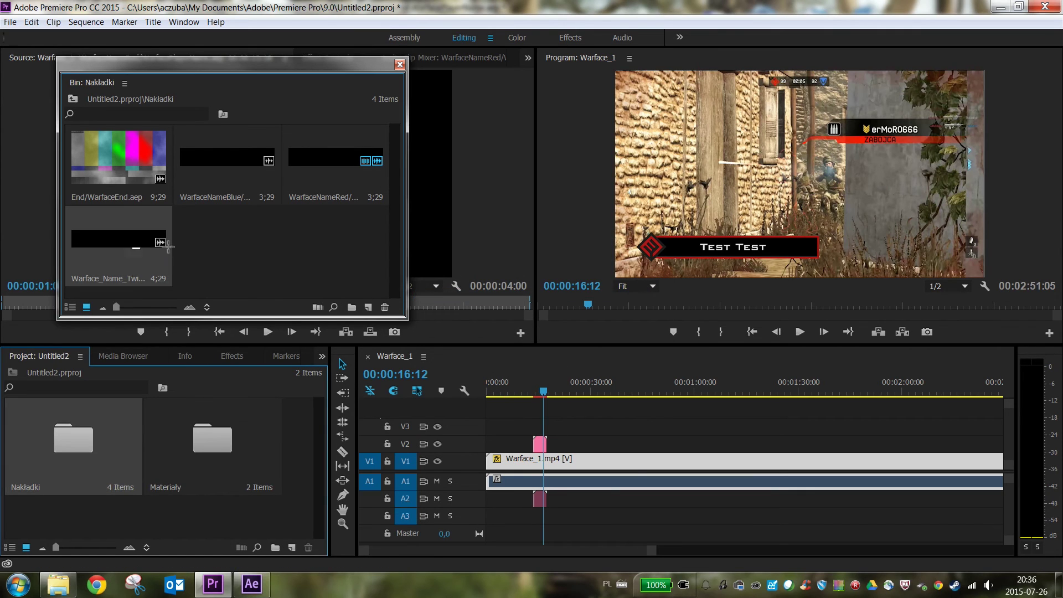
Put the Twitter name tag above the gameplay in place of Test Test and preview from 00:00:20:06
double_click(141, 252)
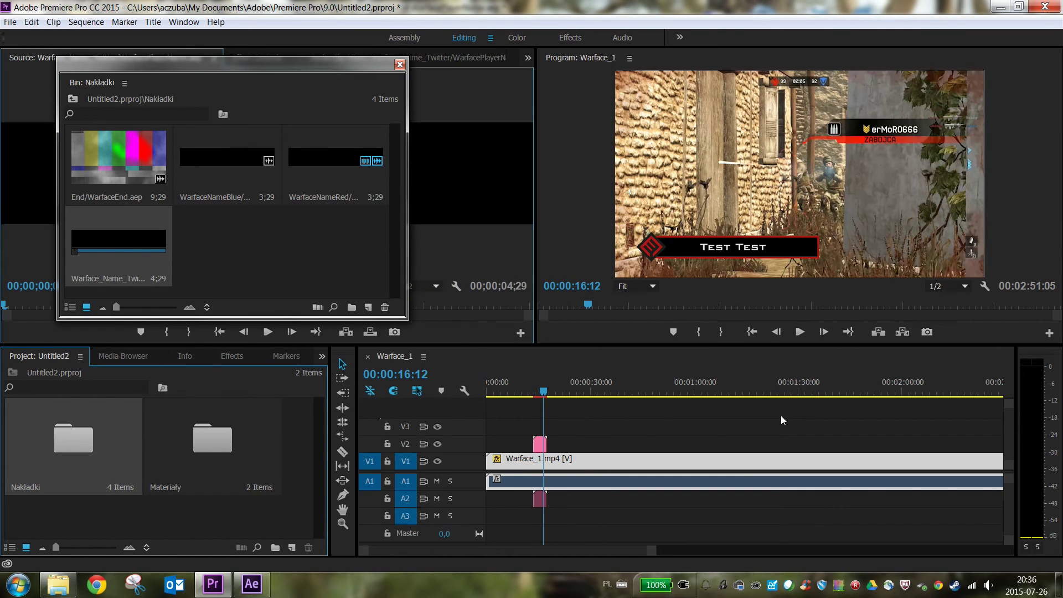
left_click_drag(118, 243, 560, 450)
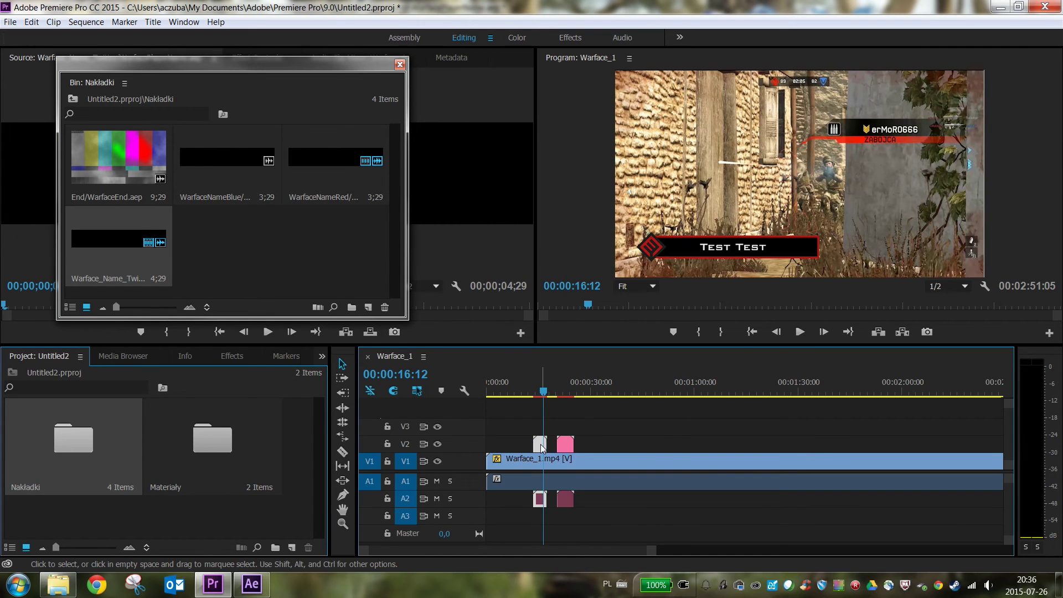
key("Delete")
left_click(400, 64)
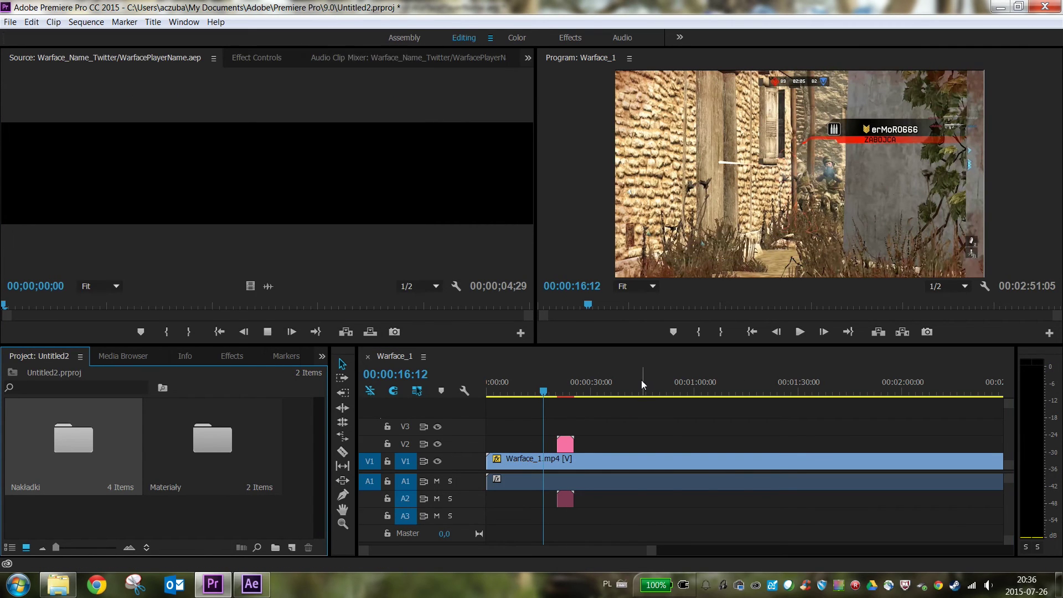
left_click(557, 382)
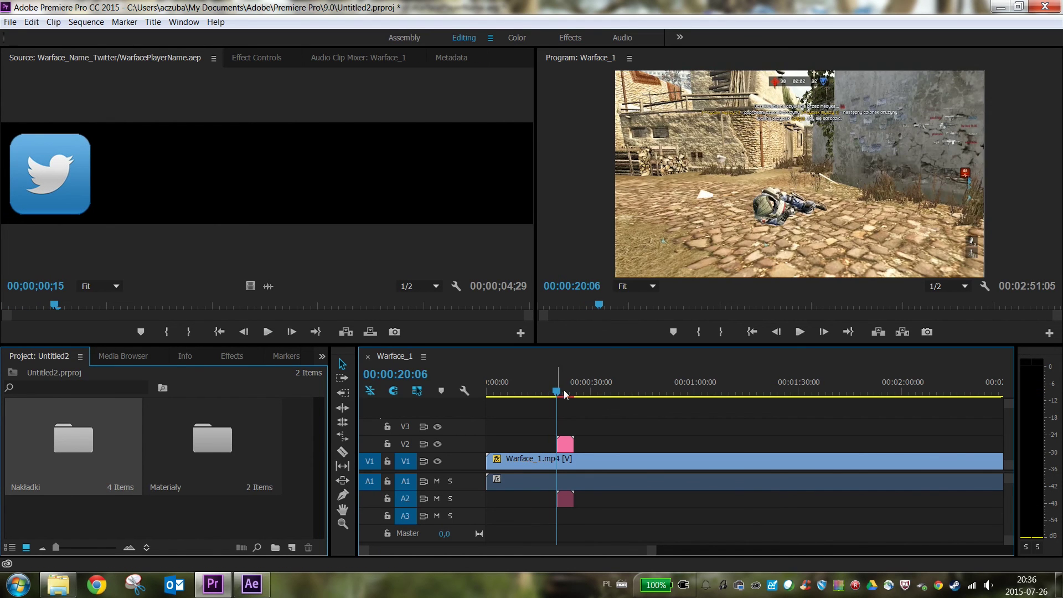
key("space")
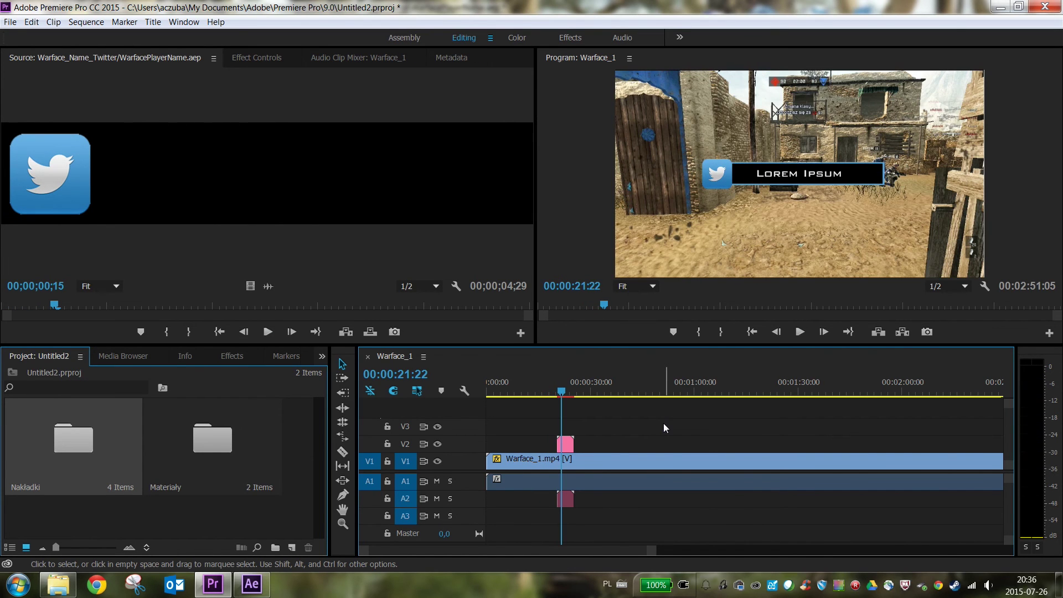
With safe margins shown, move the Twitter name tag toward the frame's lower left
double_click(566, 445)
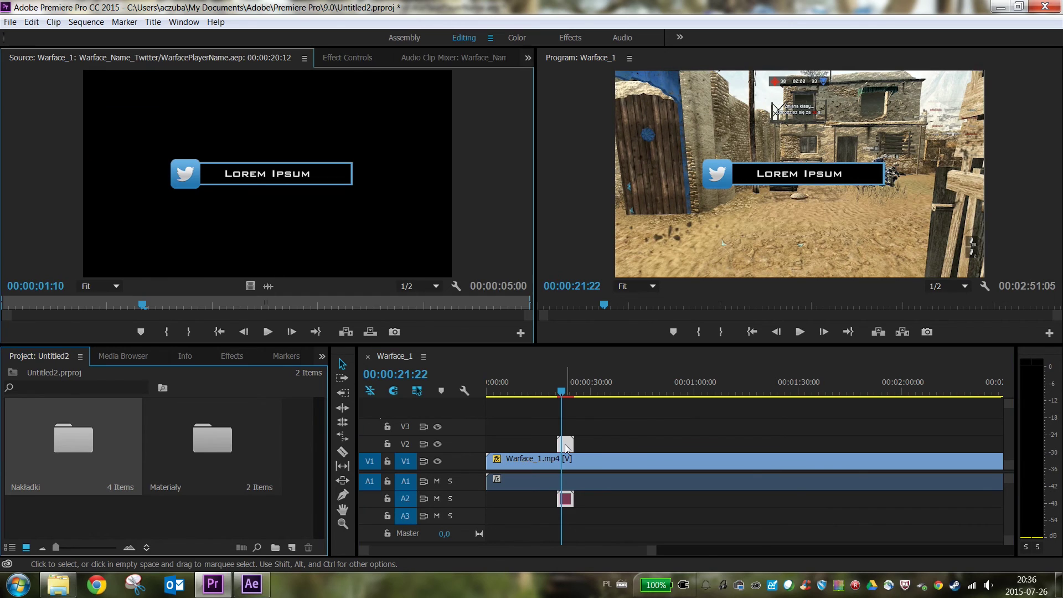
left_click(337, 60)
left_click(45, 118)
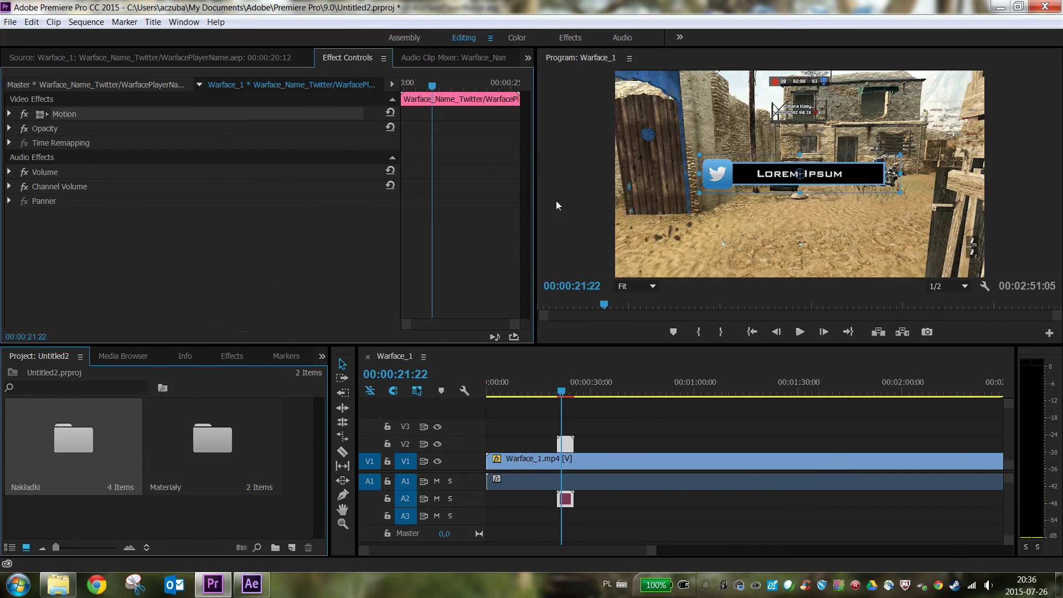
right_click(770, 183)
left_click(803, 518)
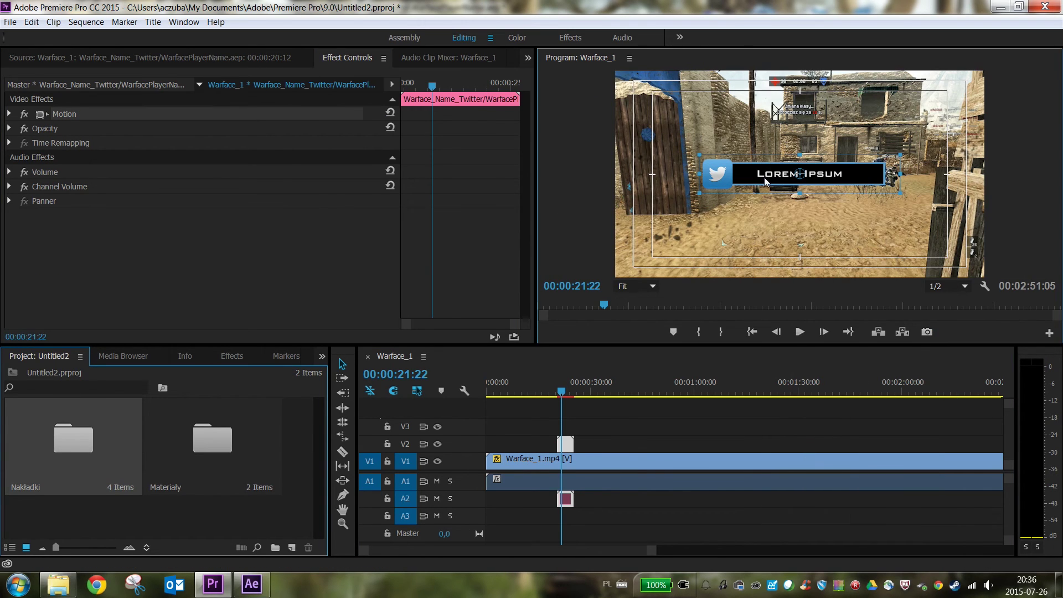
left_click_drag(764, 178, 700, 252)
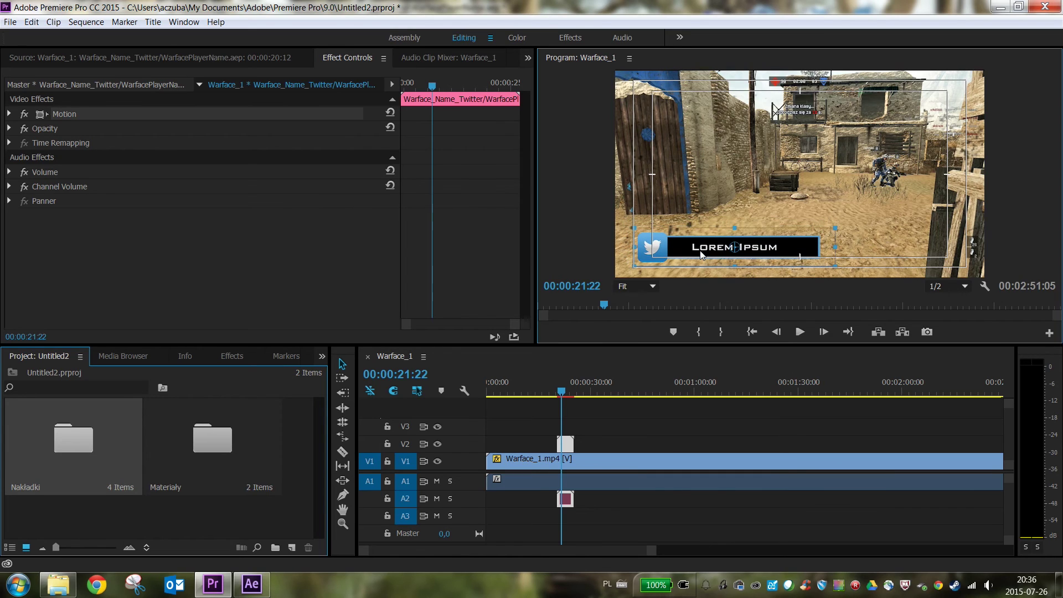
Hide the safe-margin guides in the program preview and save the project
left_click(863, 242)
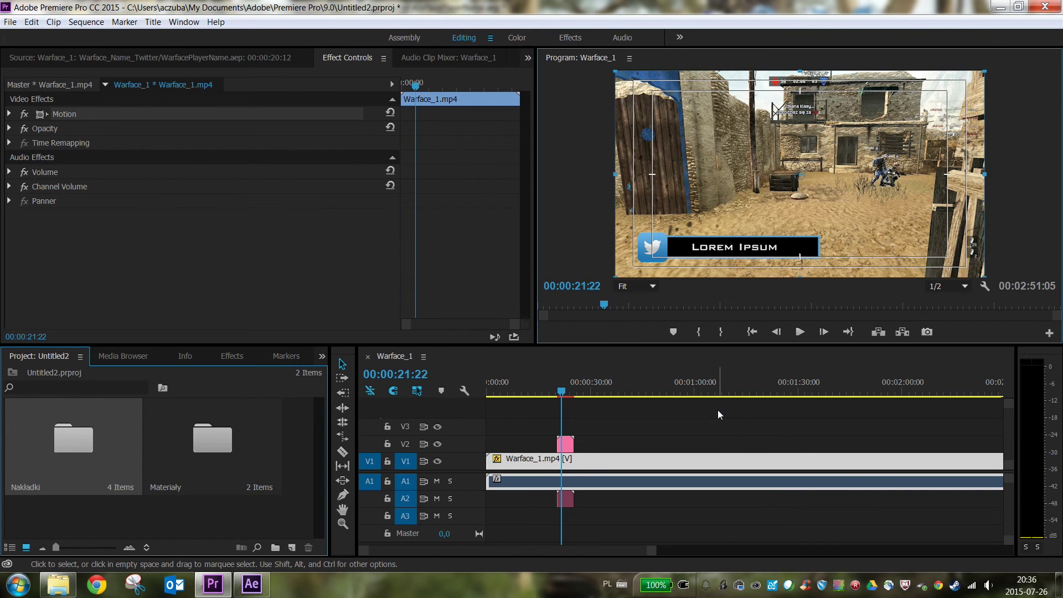
right_click(843, 228)
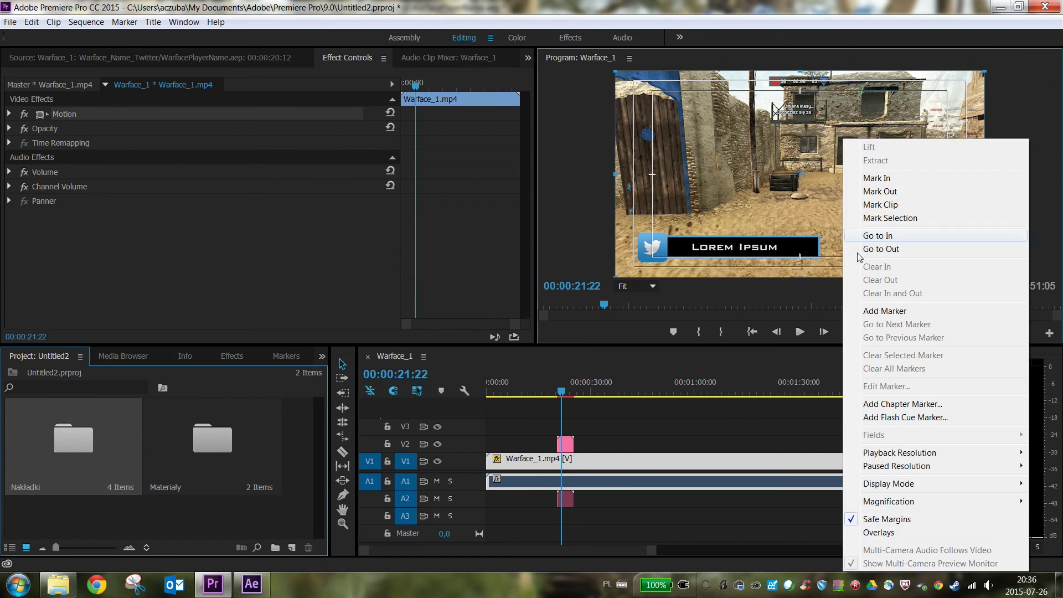
left_click(929, 519)
key("ctrl+s")
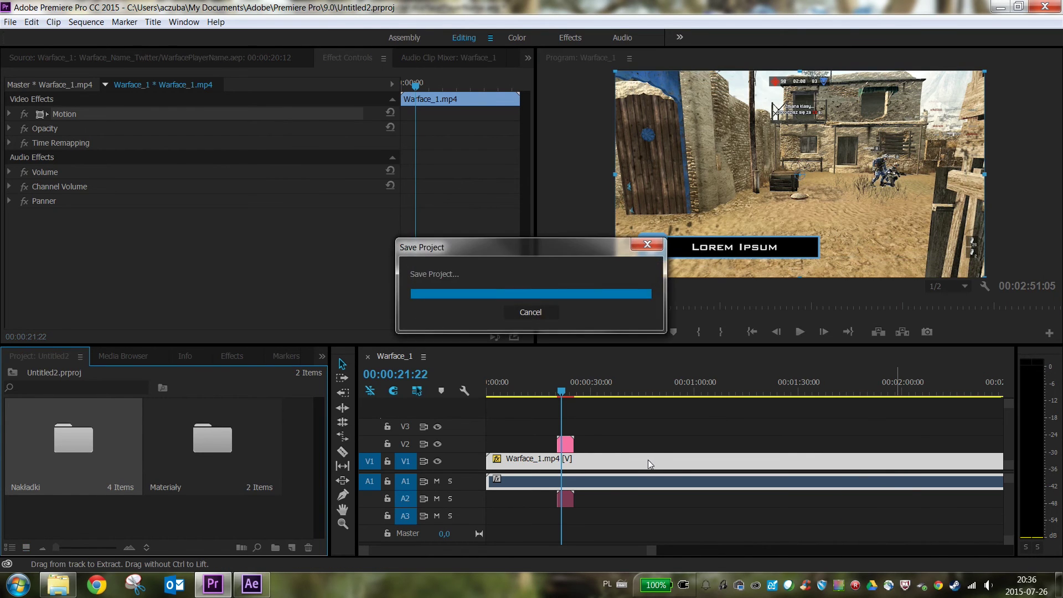
Replay the sequence from just before the name tag appears
left_click_drag(561, 392, 555, 393)
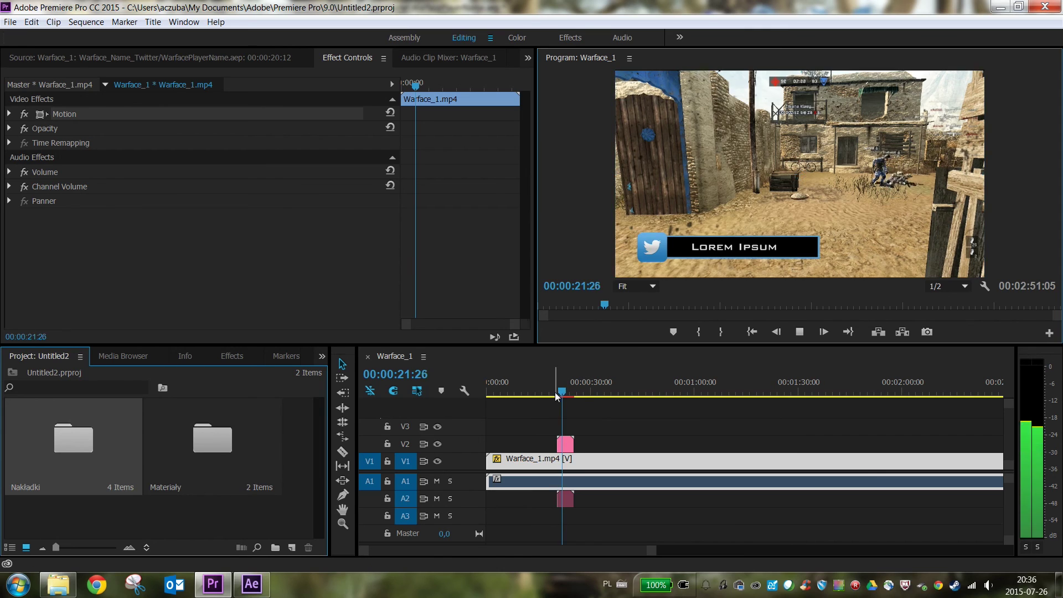
key("space")
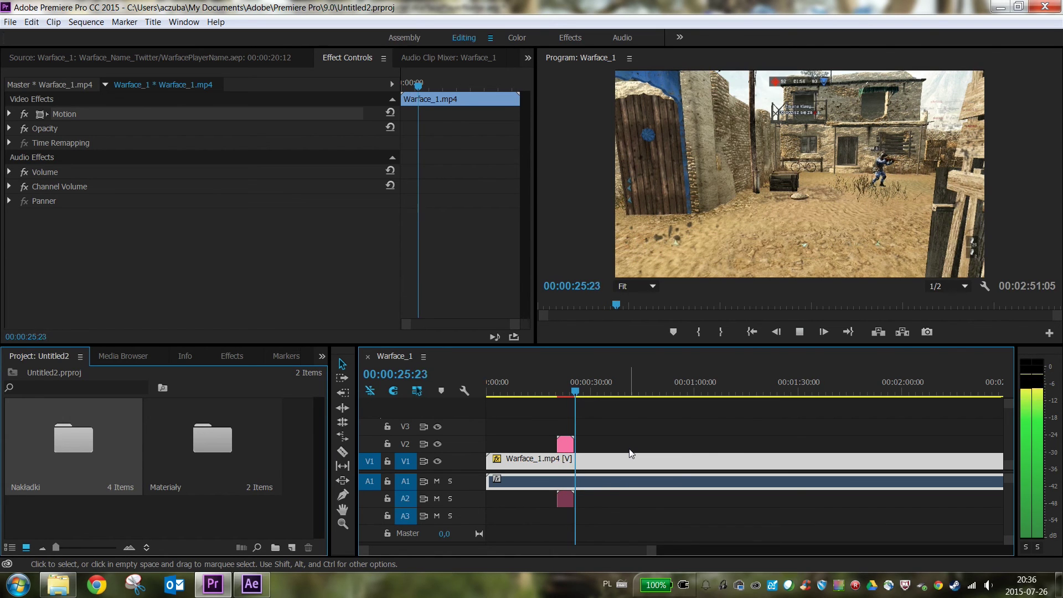
key("space")
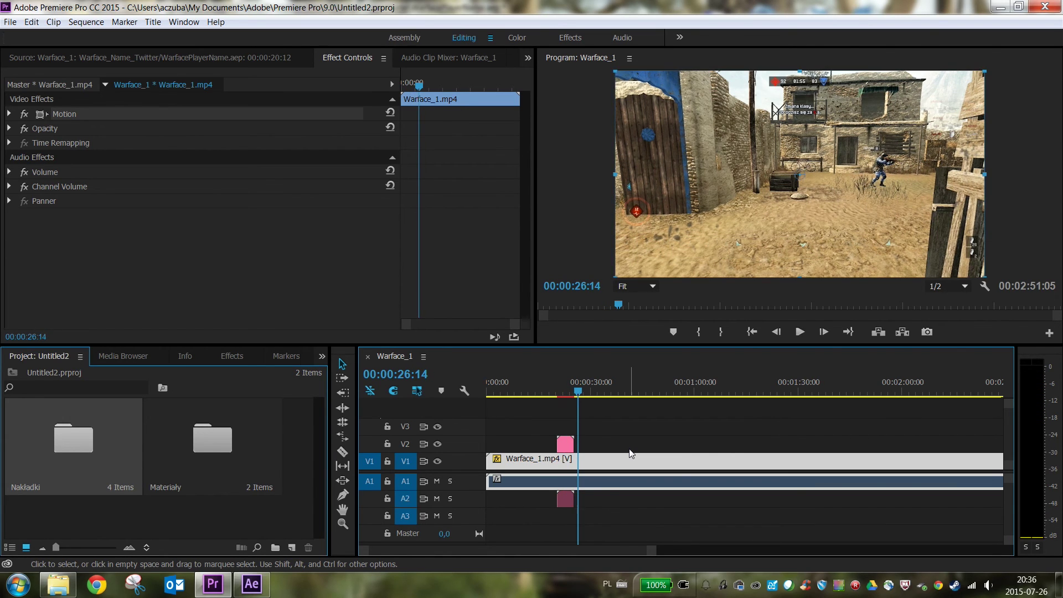
Load Warface_Name_Twitter from the Nakładki bin and return to where the name tag shows
double_click(78, 454)
double_click(136, 253)
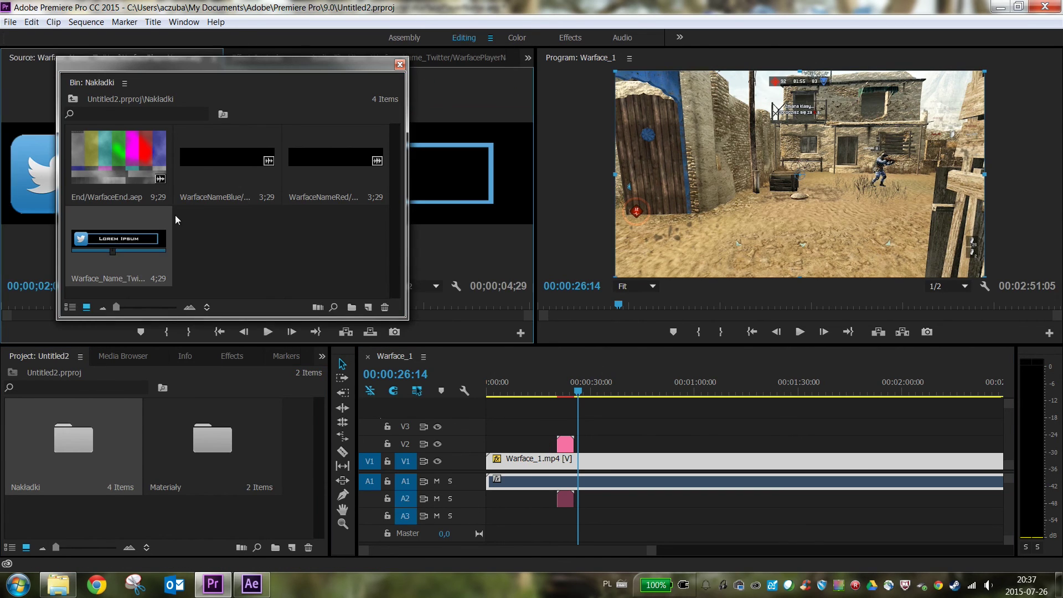
left_click(400, 65)
key("shift+5")
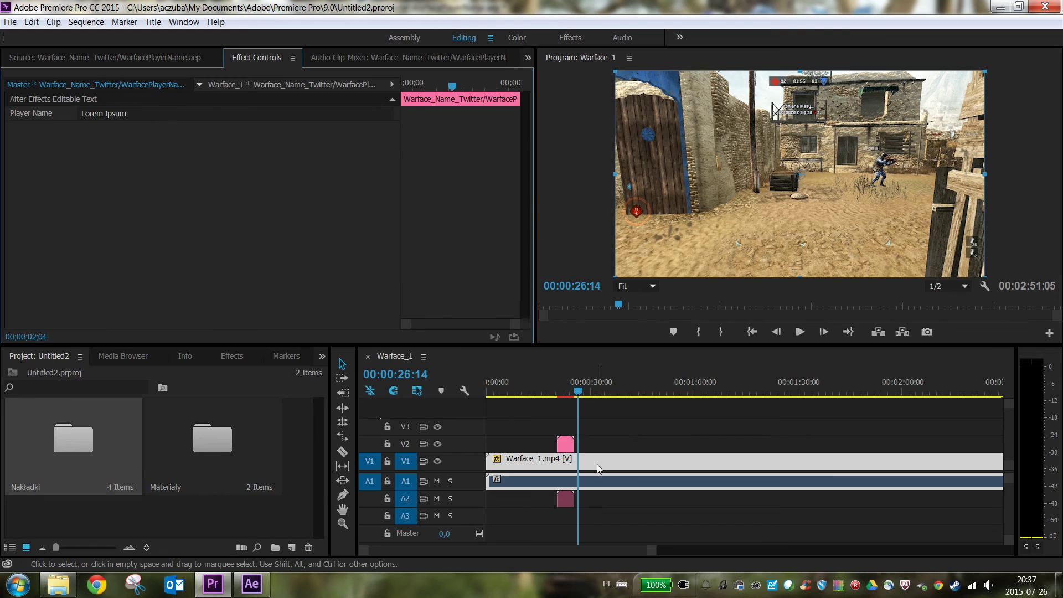
left_click(593, 459)
left_click(561, 391)
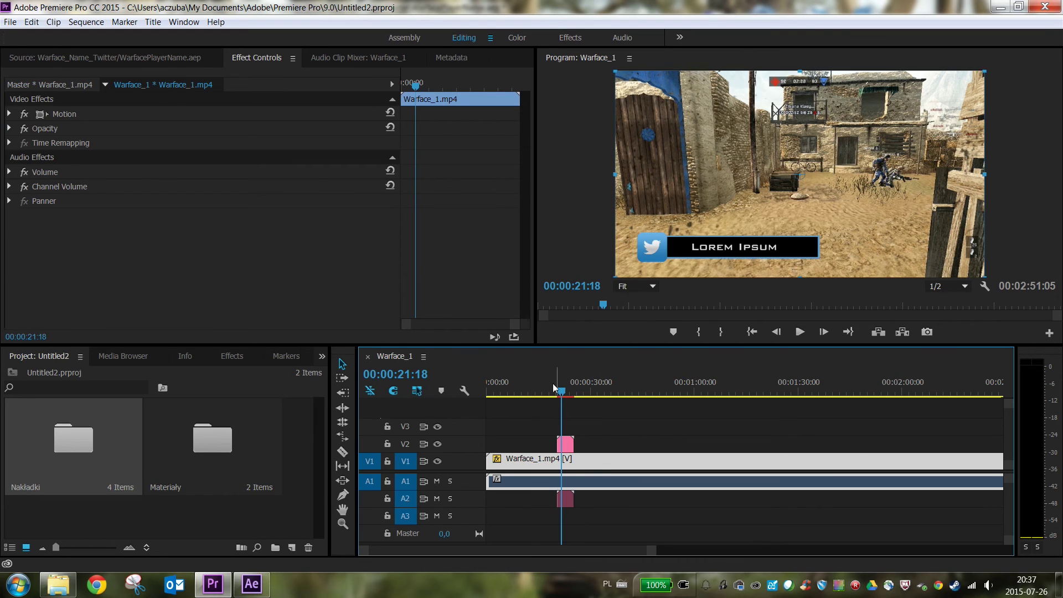
Replace the Player Name text 'Lorem Ipsum' with the author's Twitter handle
double_click(87, 449)
double_click(119, 242)
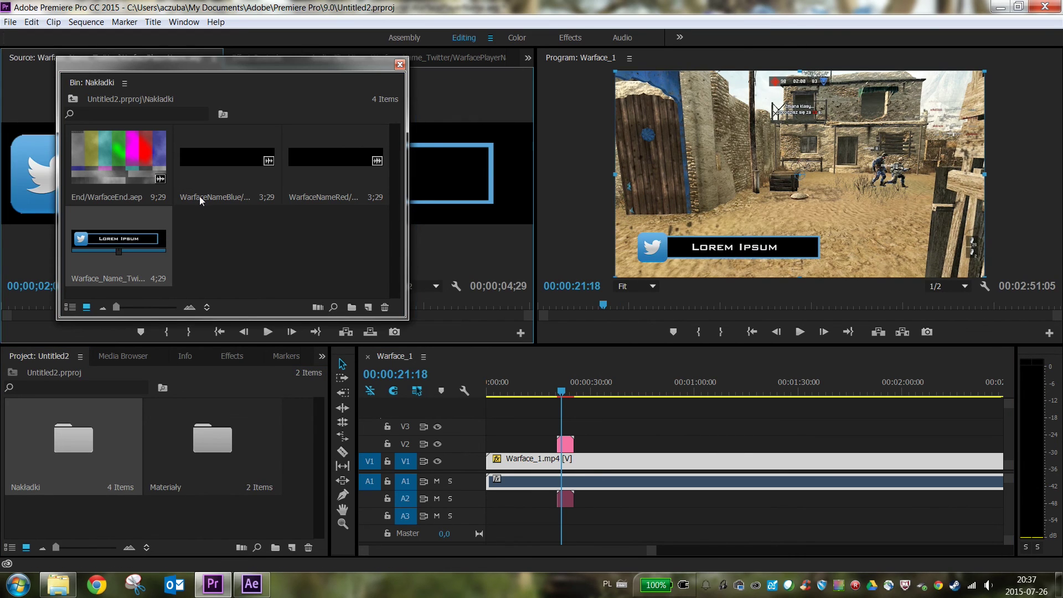
left_click(399, 64)
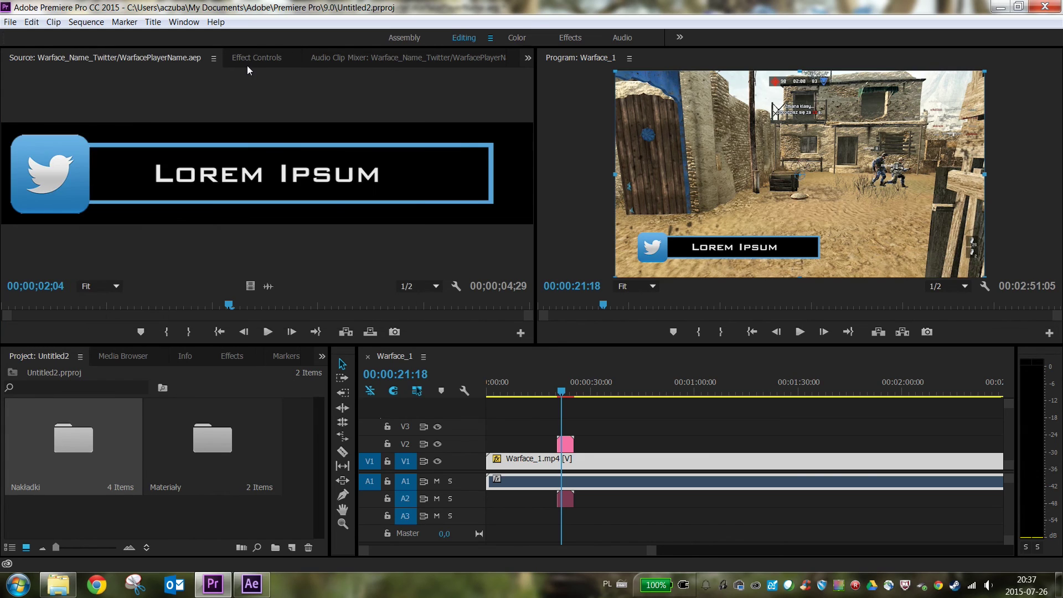
left_click(248, 65)
left_click(182, 113)
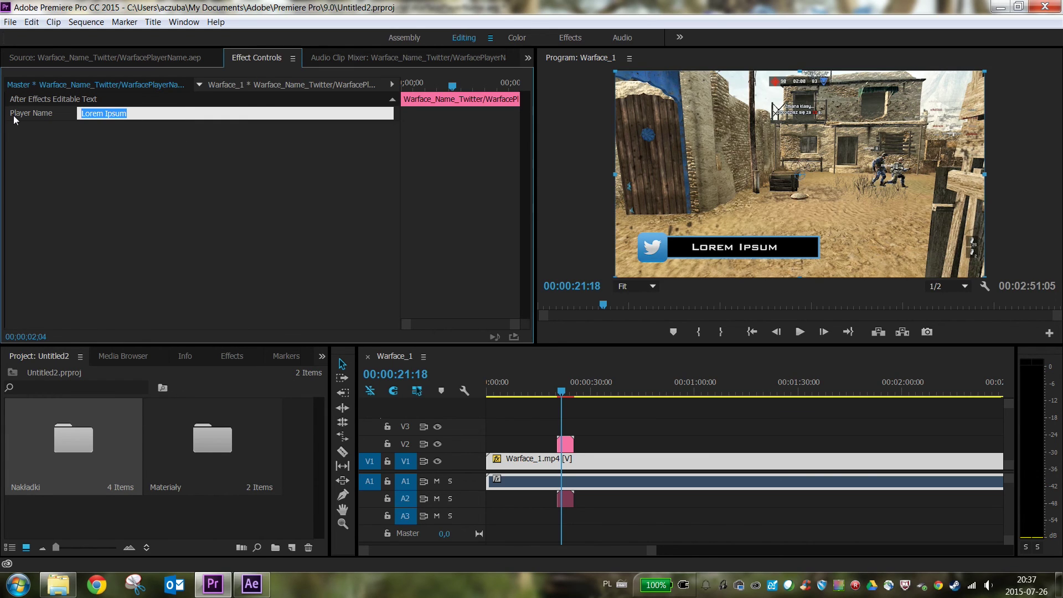
type("@czubeka2")
key("Return")
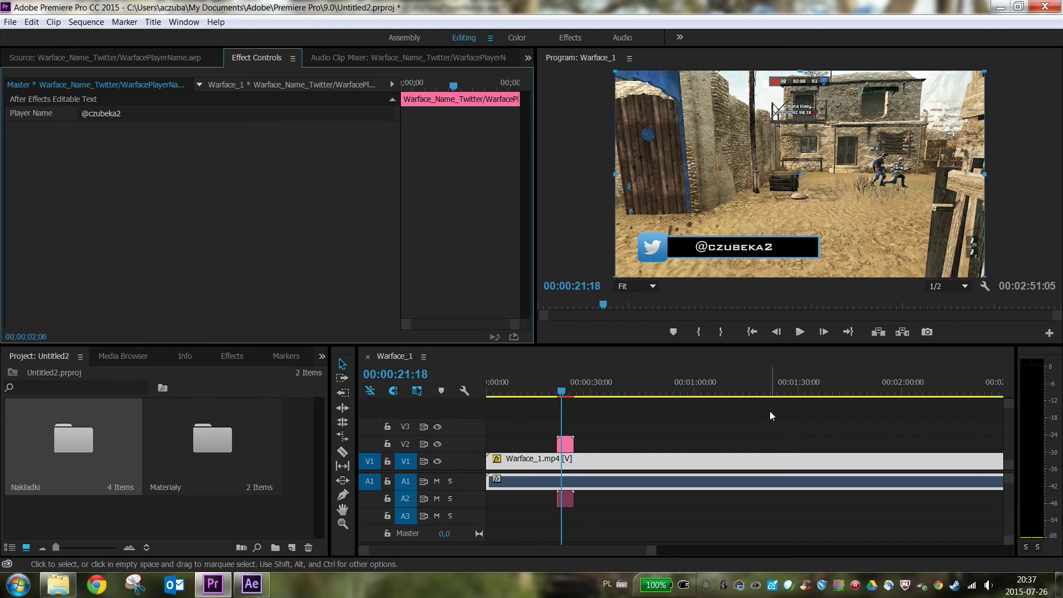
left_click(558, 394)
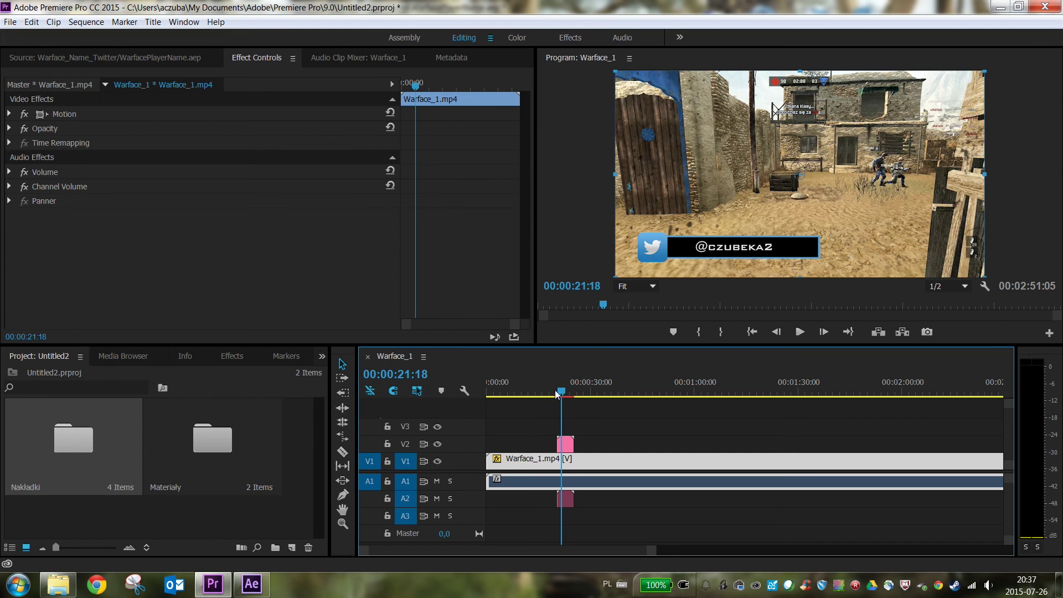
Play back the name tag with the new handle over the gameplay, then save the project
left_click(553, 394)
key("space")
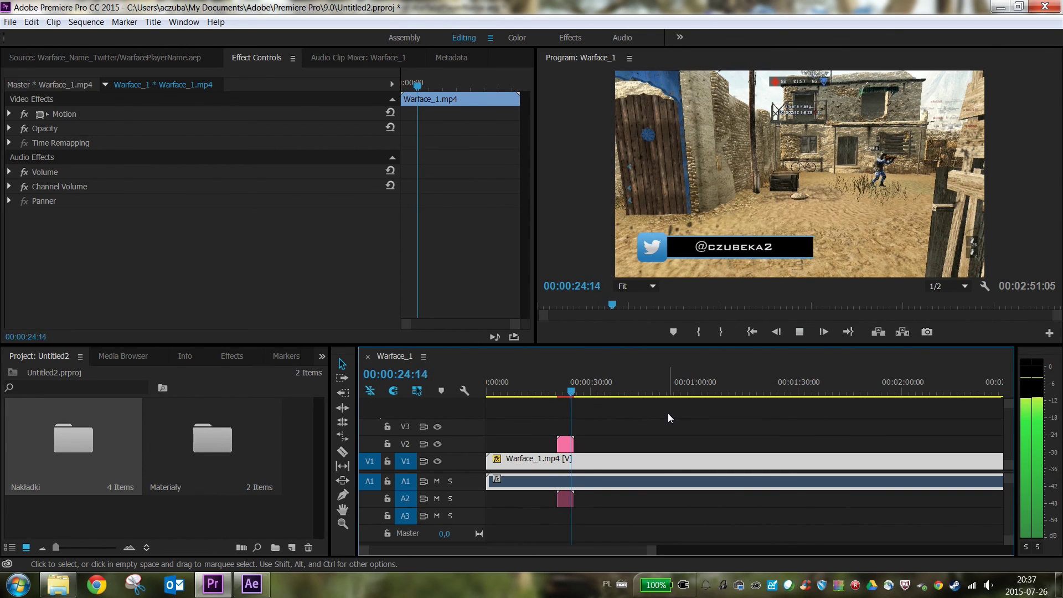
key("space")
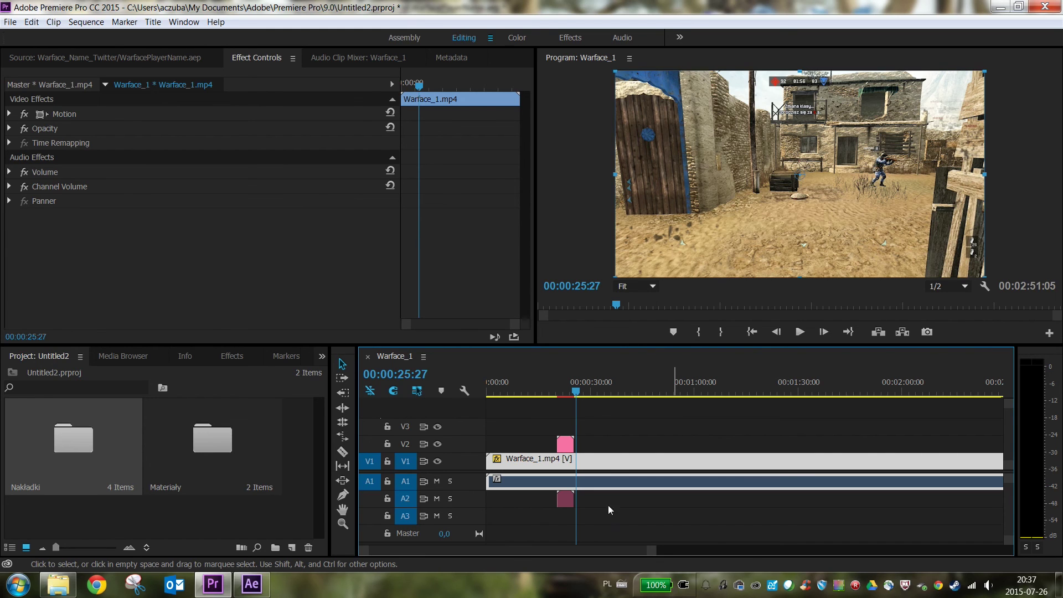
key("ctrl+s")
Scroll to the sequence end and play the WARFACE credits outro, stopping at 00:02:44:27
left_click_drag(591, 544, 650, 545)
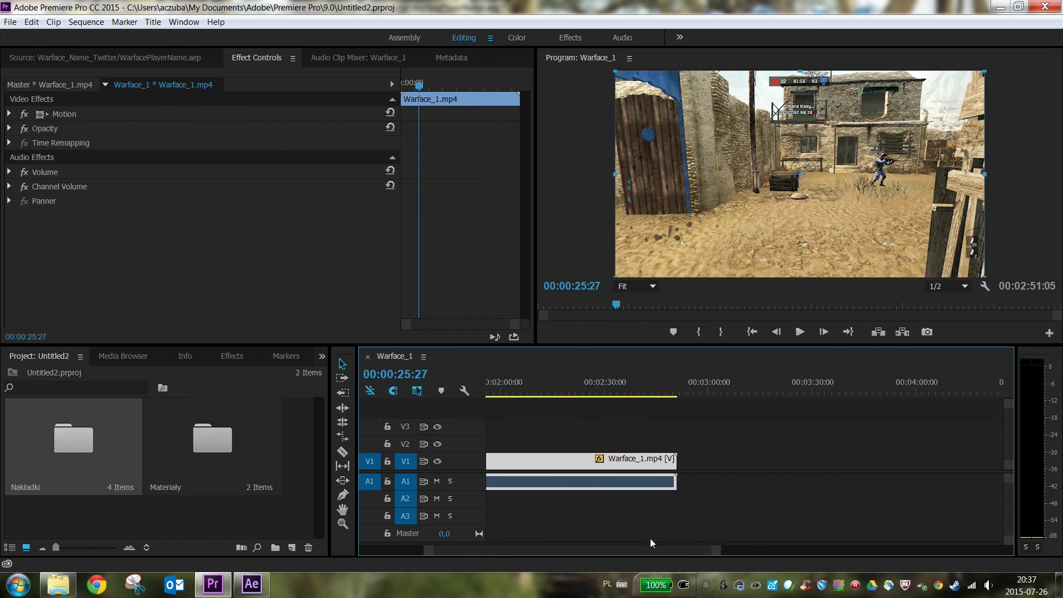
left_click(663, 381)
left_click_drag(665, 378, 647, 383)
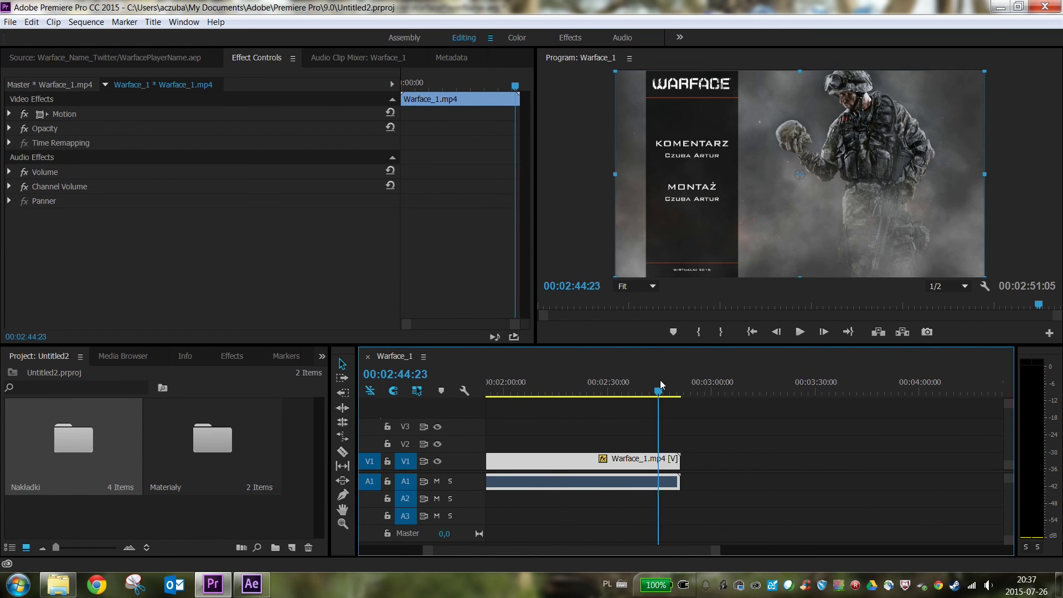
key("space")
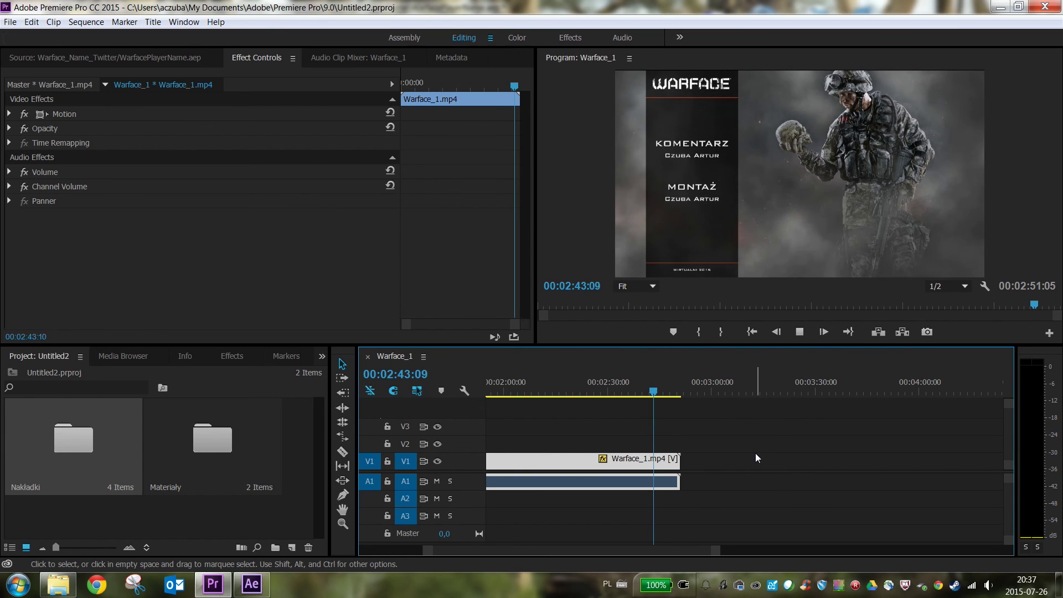
key("space")
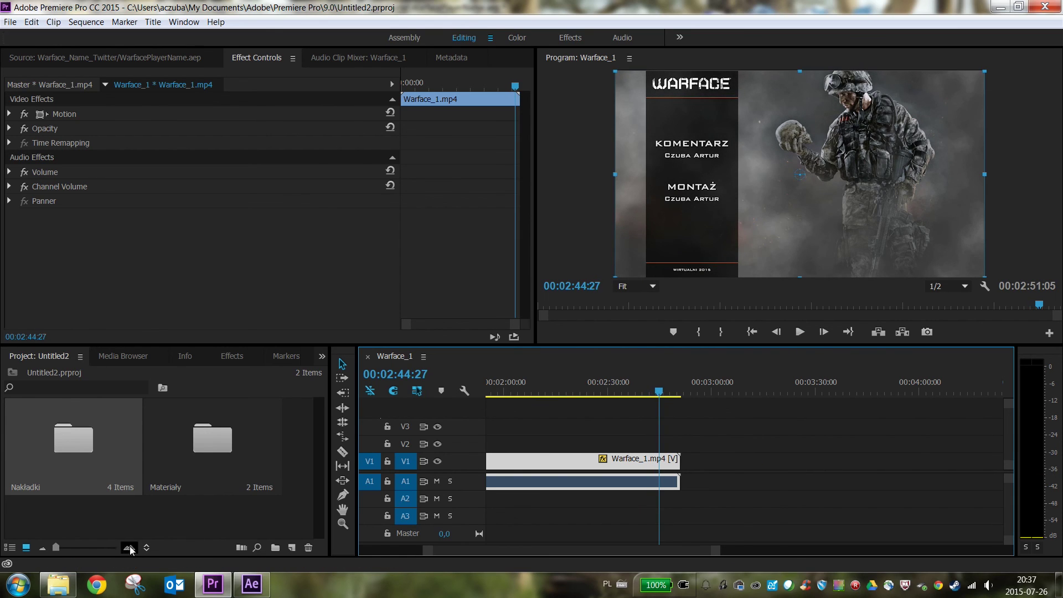
mouse_move(58, 584)
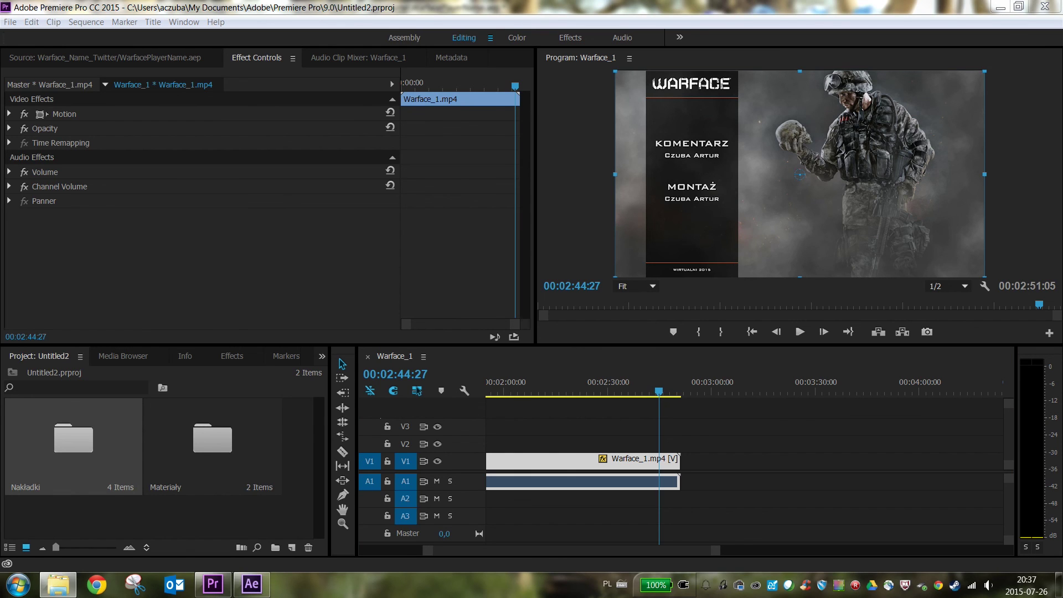
Close the frozen VLC player and bring up the actions for End.mp4 in WarfaceEnd_AME
left_click(58, 584)
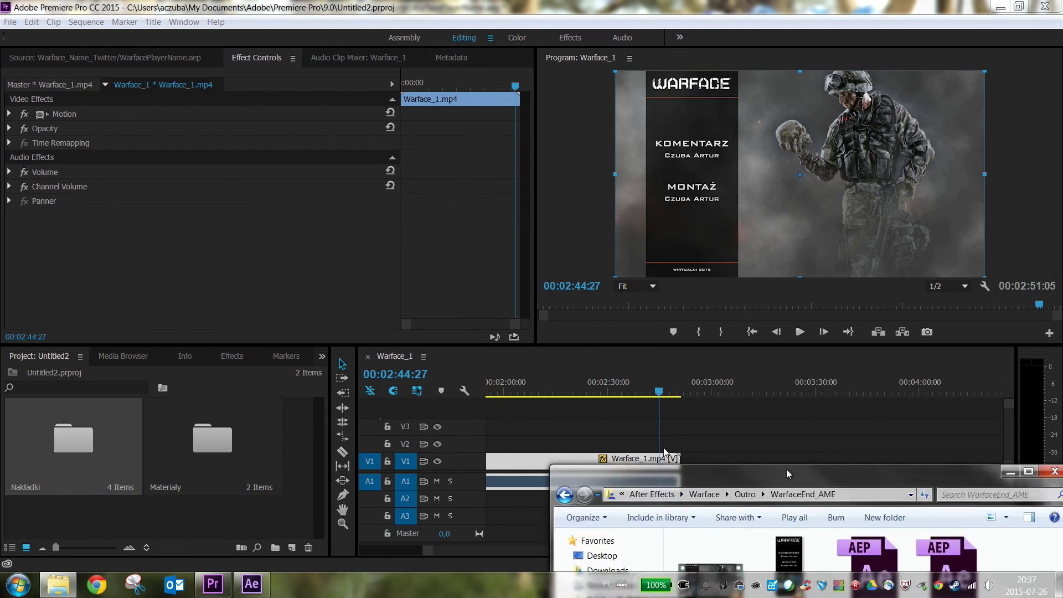
left_click(166, 132)
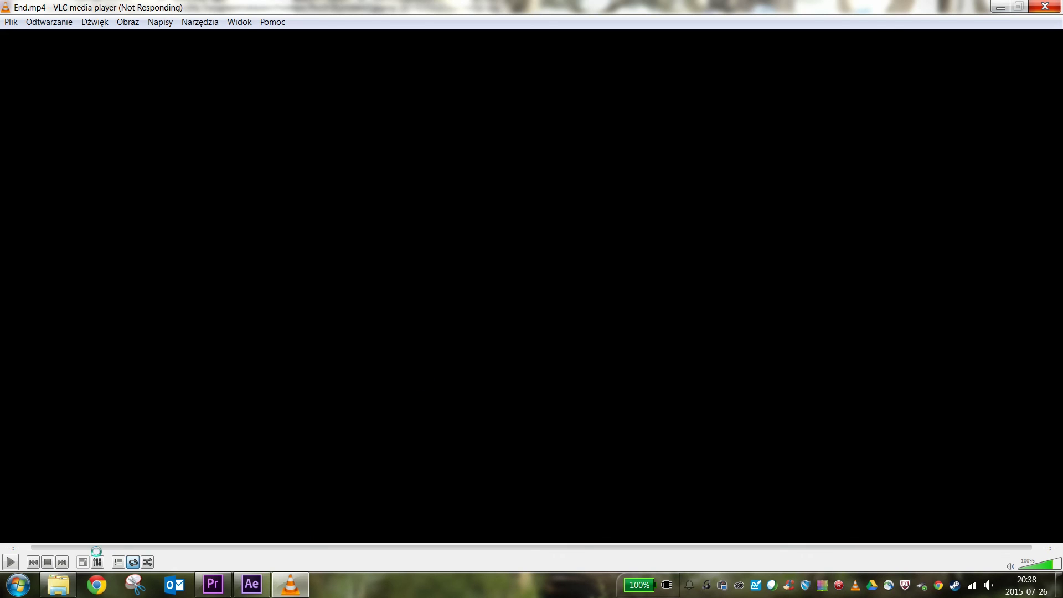
left_click(65, 590)
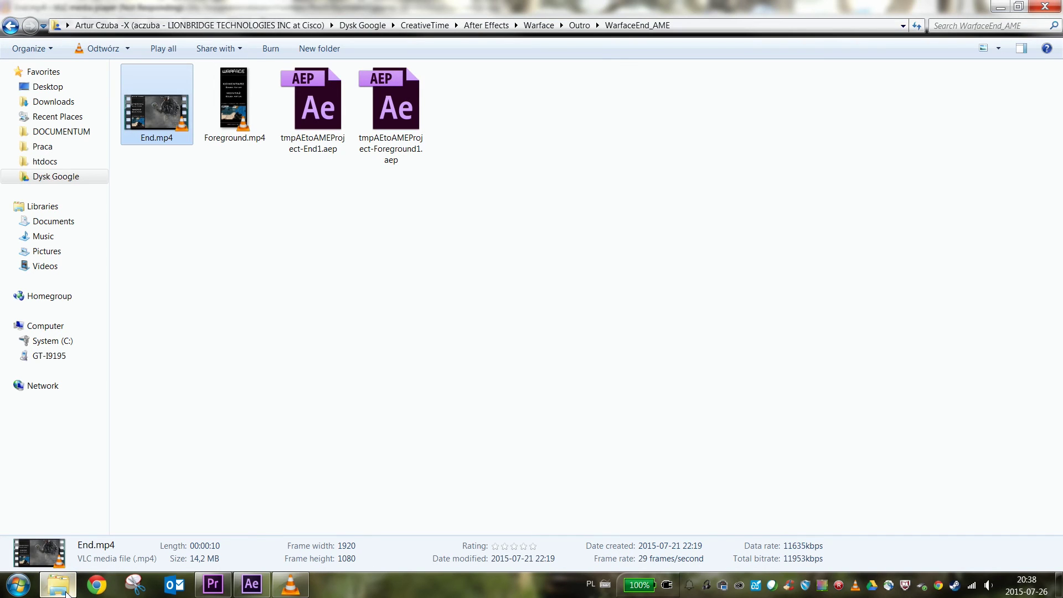
left_click(65, 591)
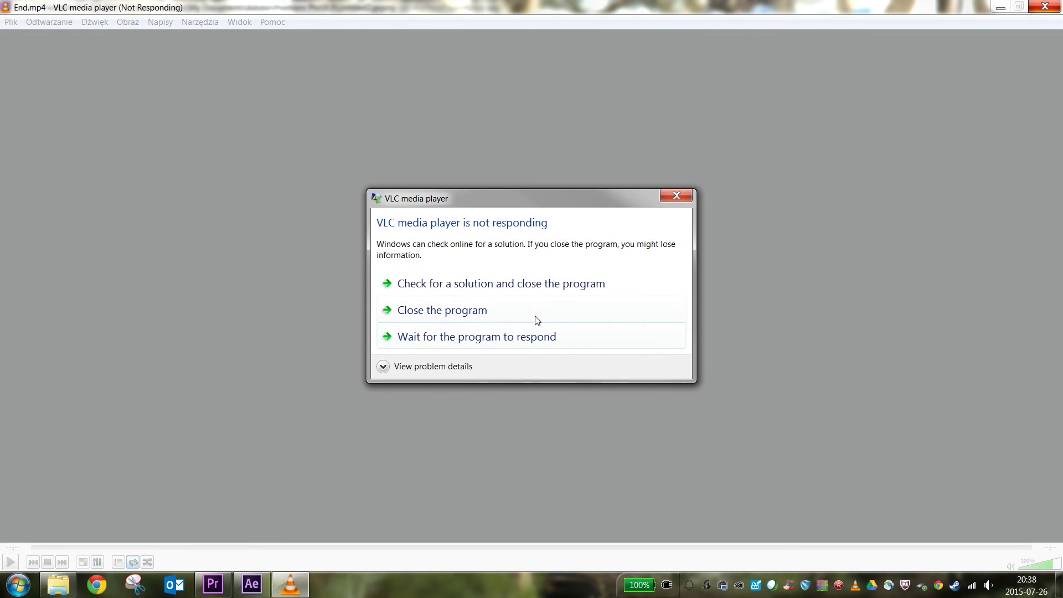
left_click(531, 316)
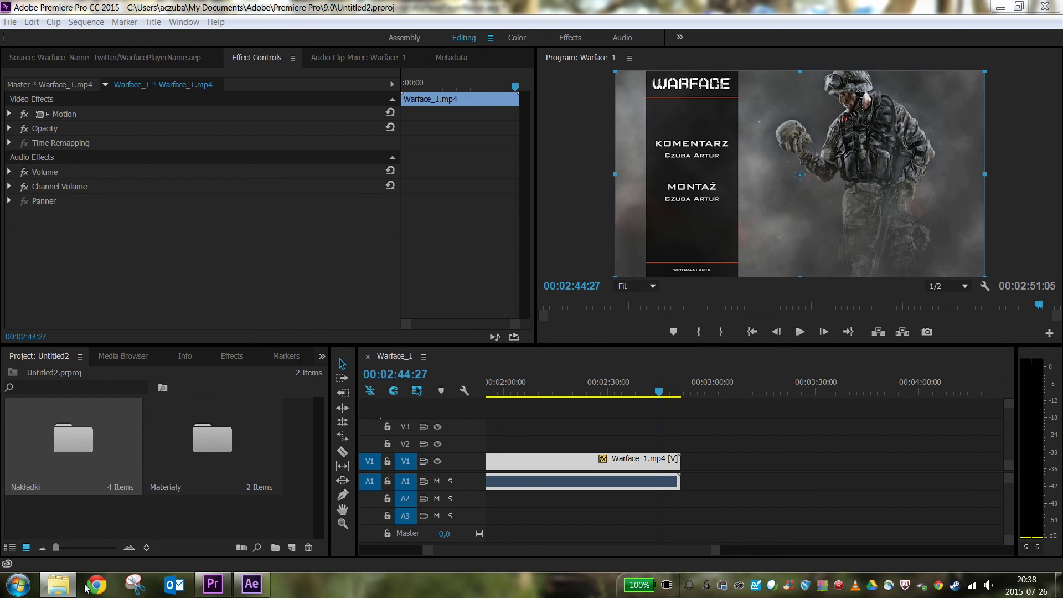
left_click(58, 585)
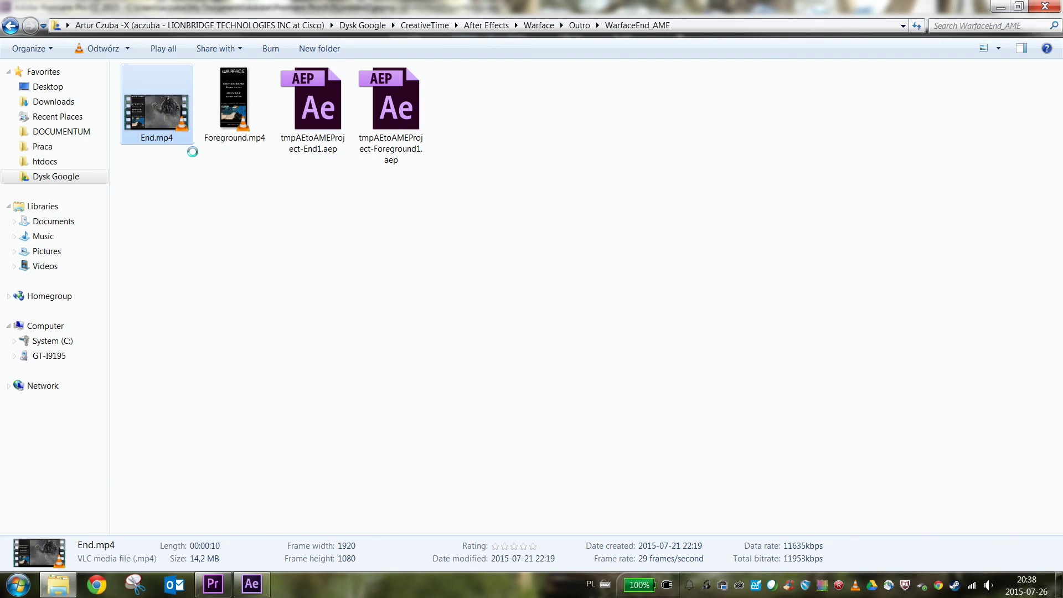
key("Menu")
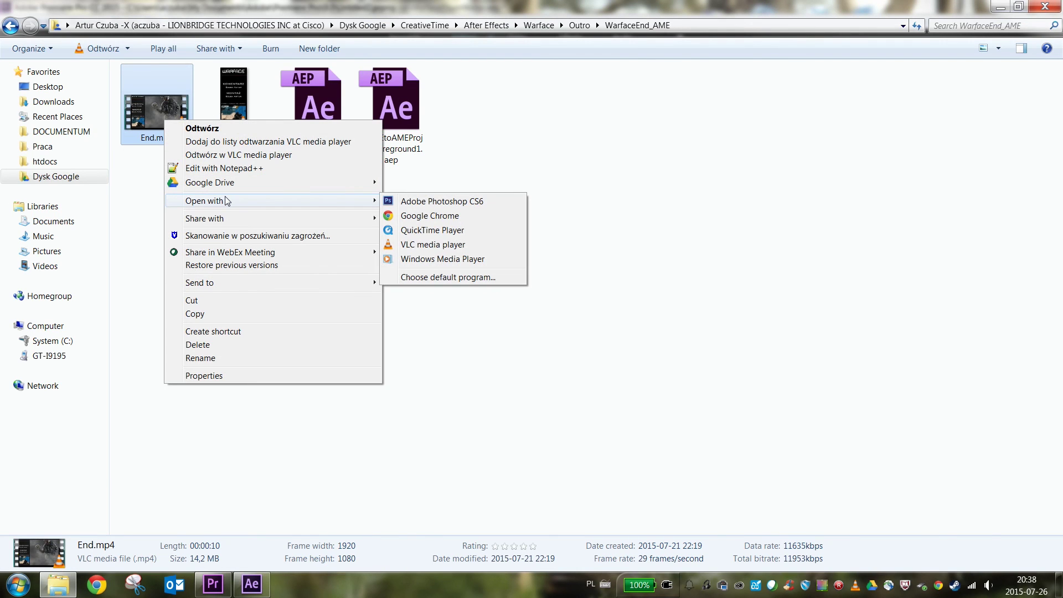
Play End.mp4 in Windows Media Player, then return to After Effects
left_click(420, 258)
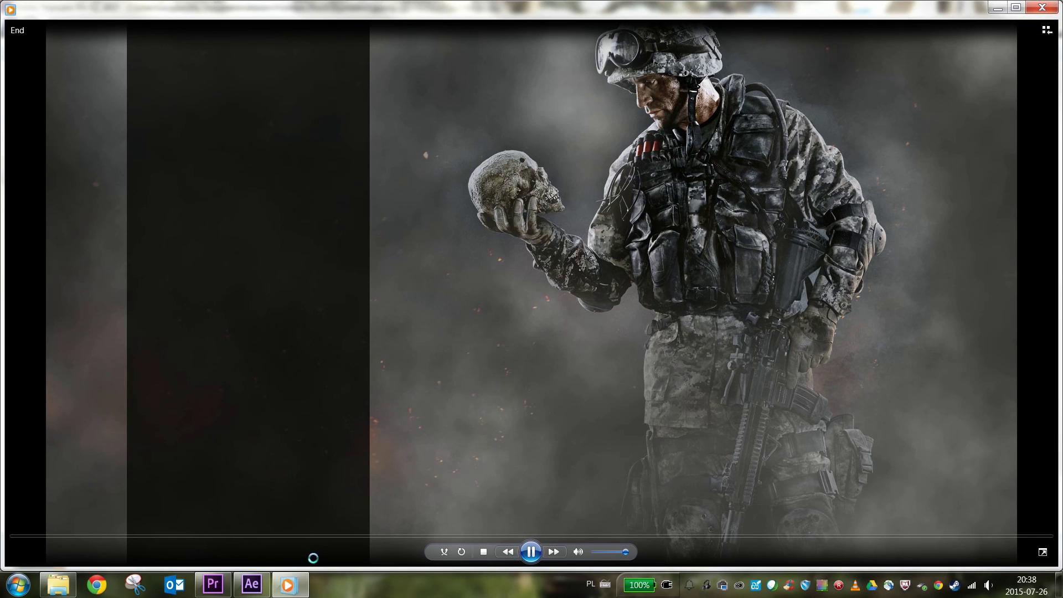
left_click(262, 586)
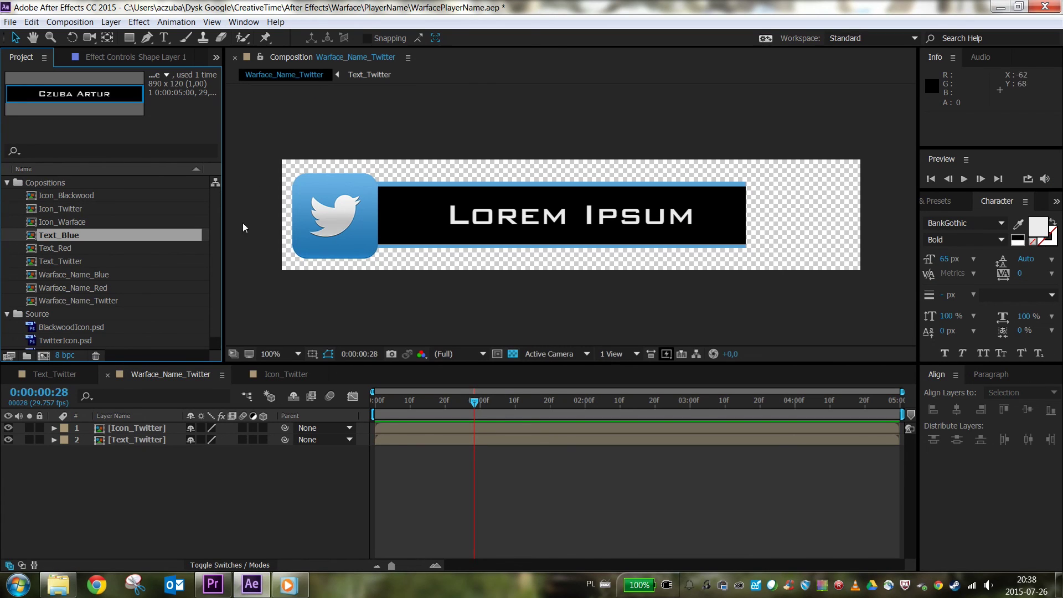